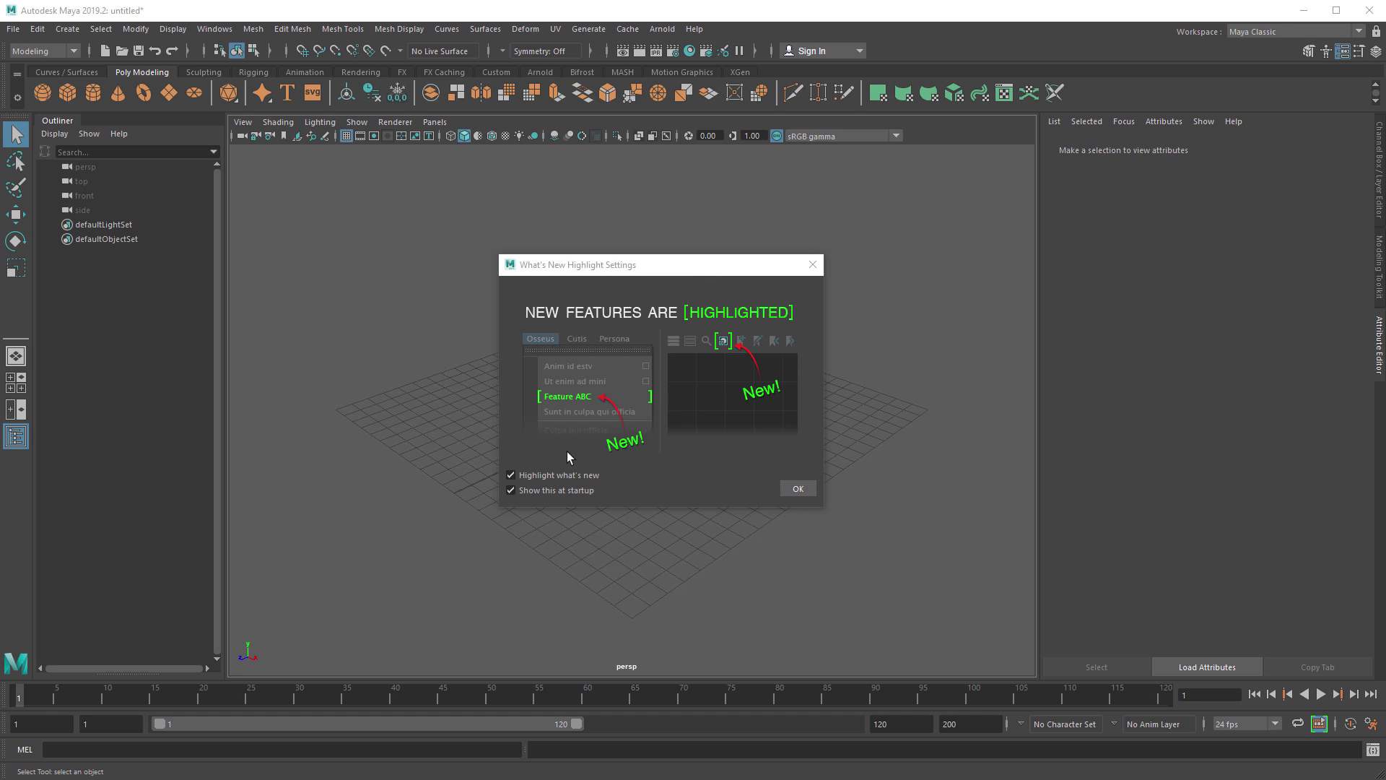
Step: Turn off highlighting of new features and the startup display of the What's New dialog, then accept the settings
drag(698, 268, 751, 238)
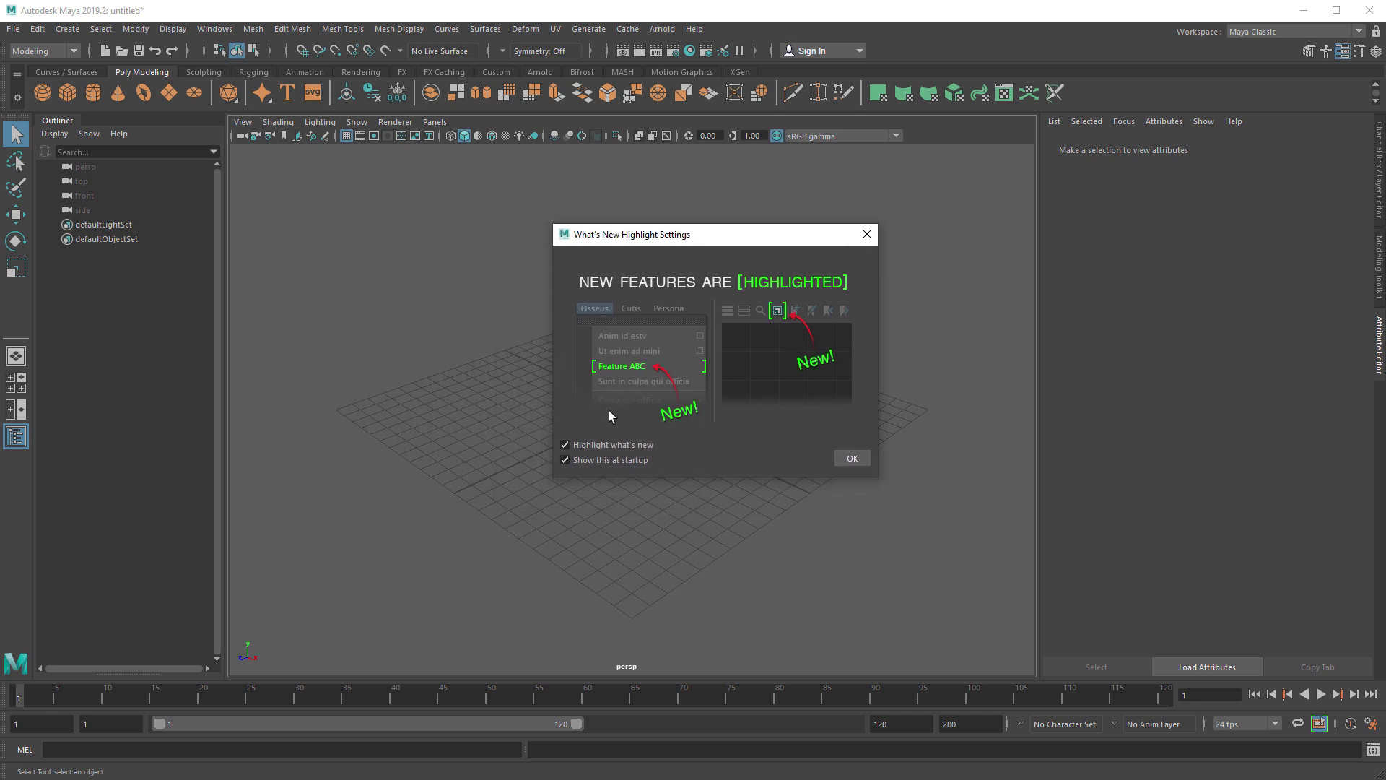
click(598, 448)
click(588, 465)
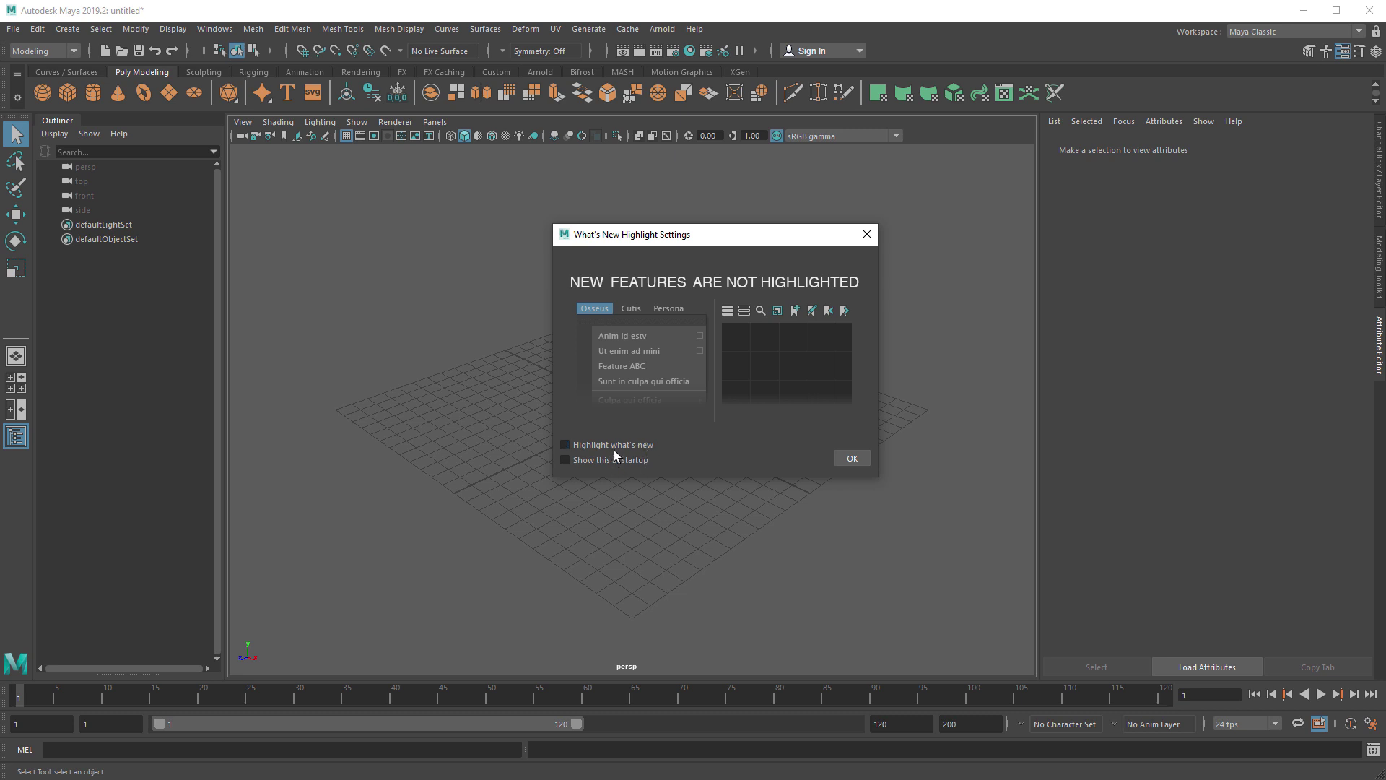
click(852, 459)
Step: Open the Preferences and disable in-view messages in the Help interface settings
click(220, 32)
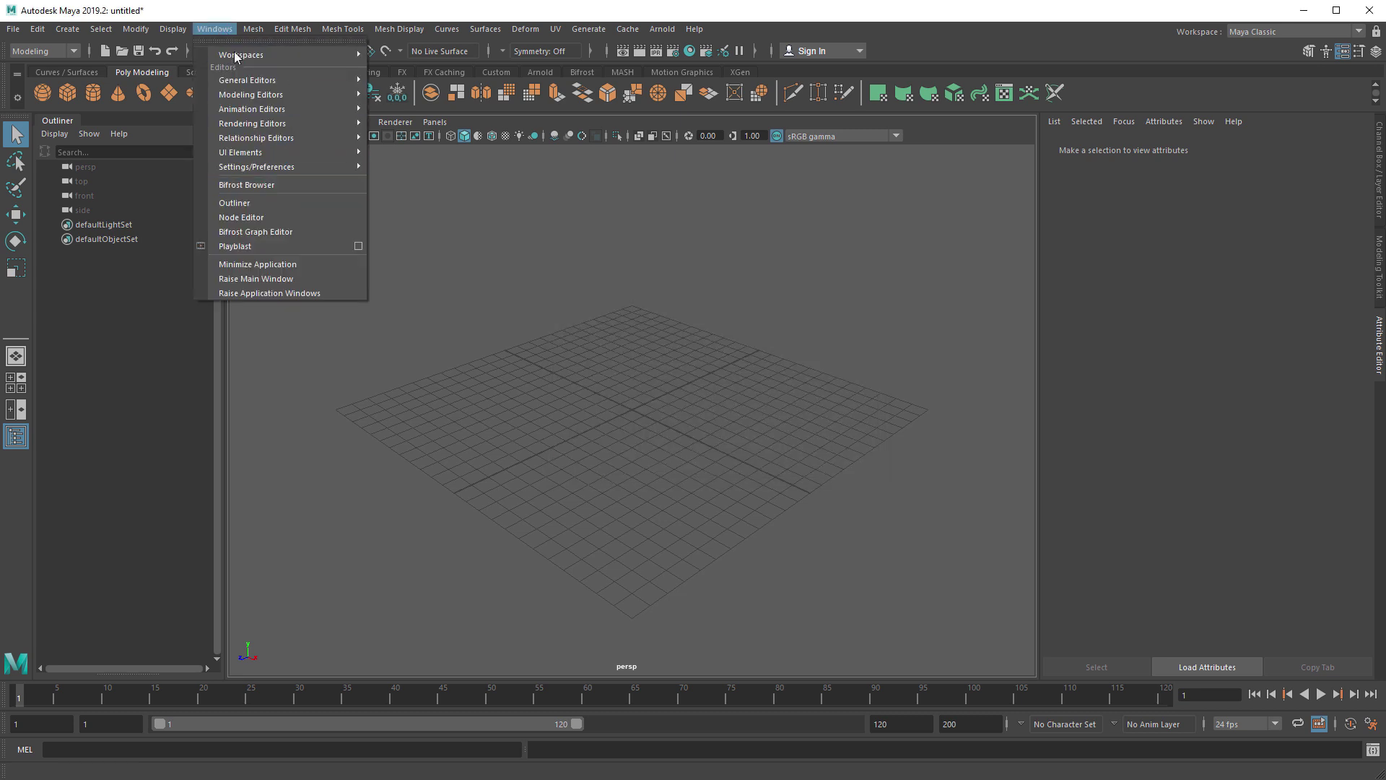
click(218, 32)
click(218, 32)
mouse_move(278, 169)
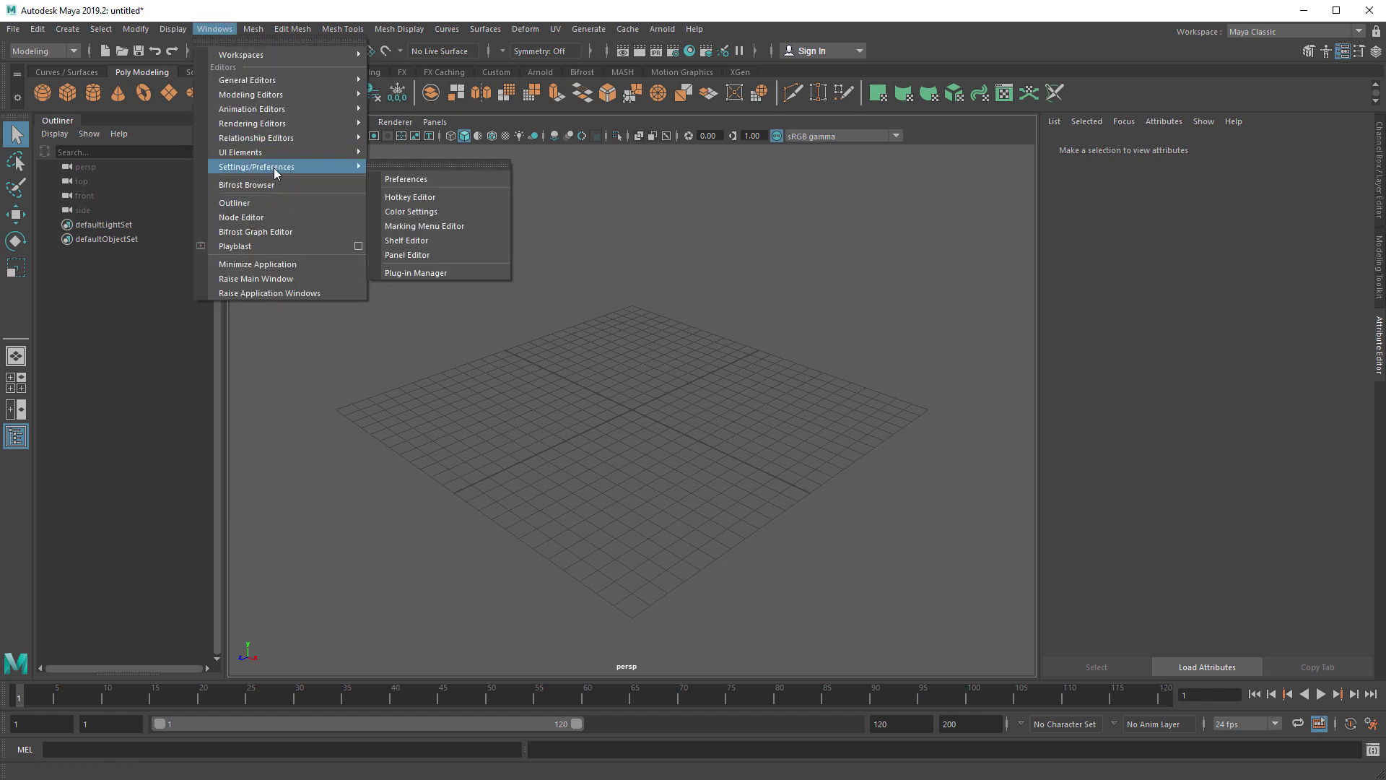
click(417, 181)
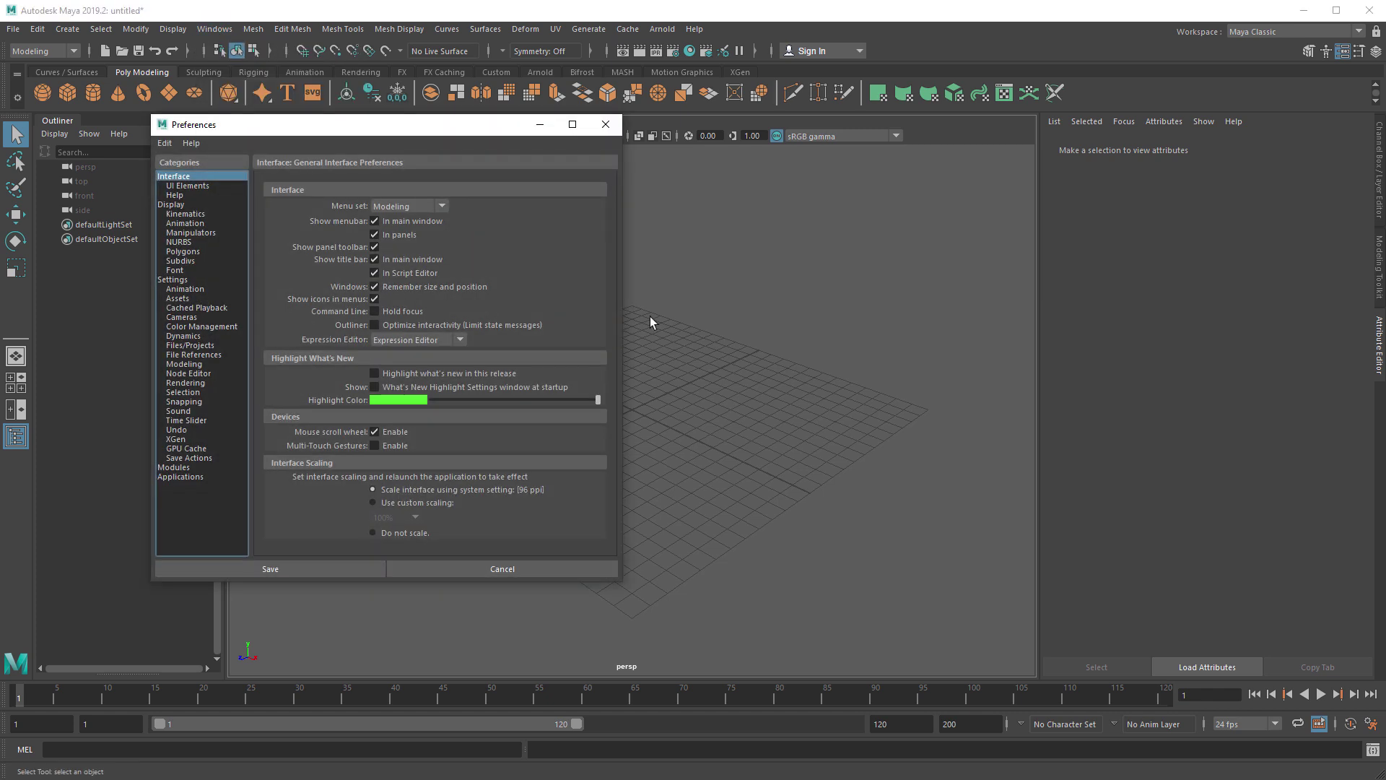
drag(441, 124, 696, 117)
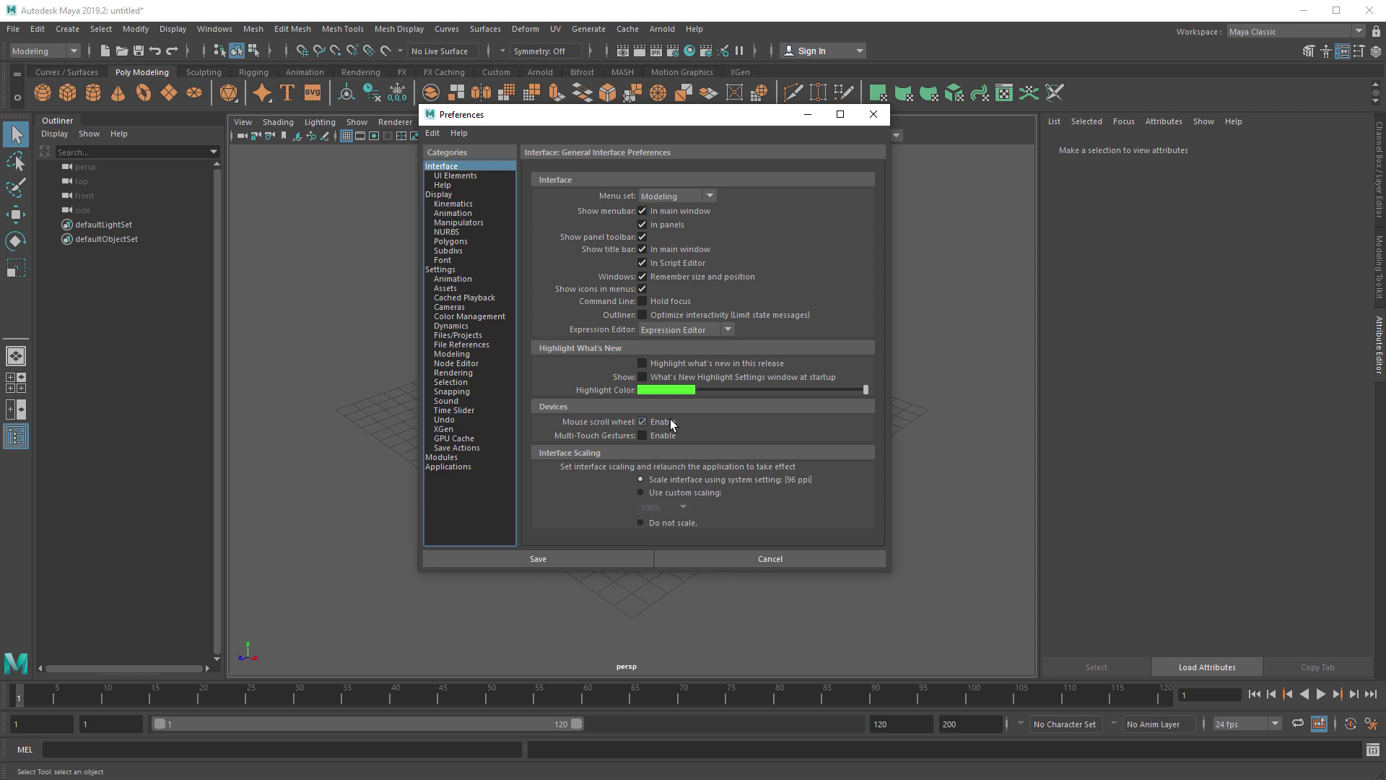
click(456, 176)
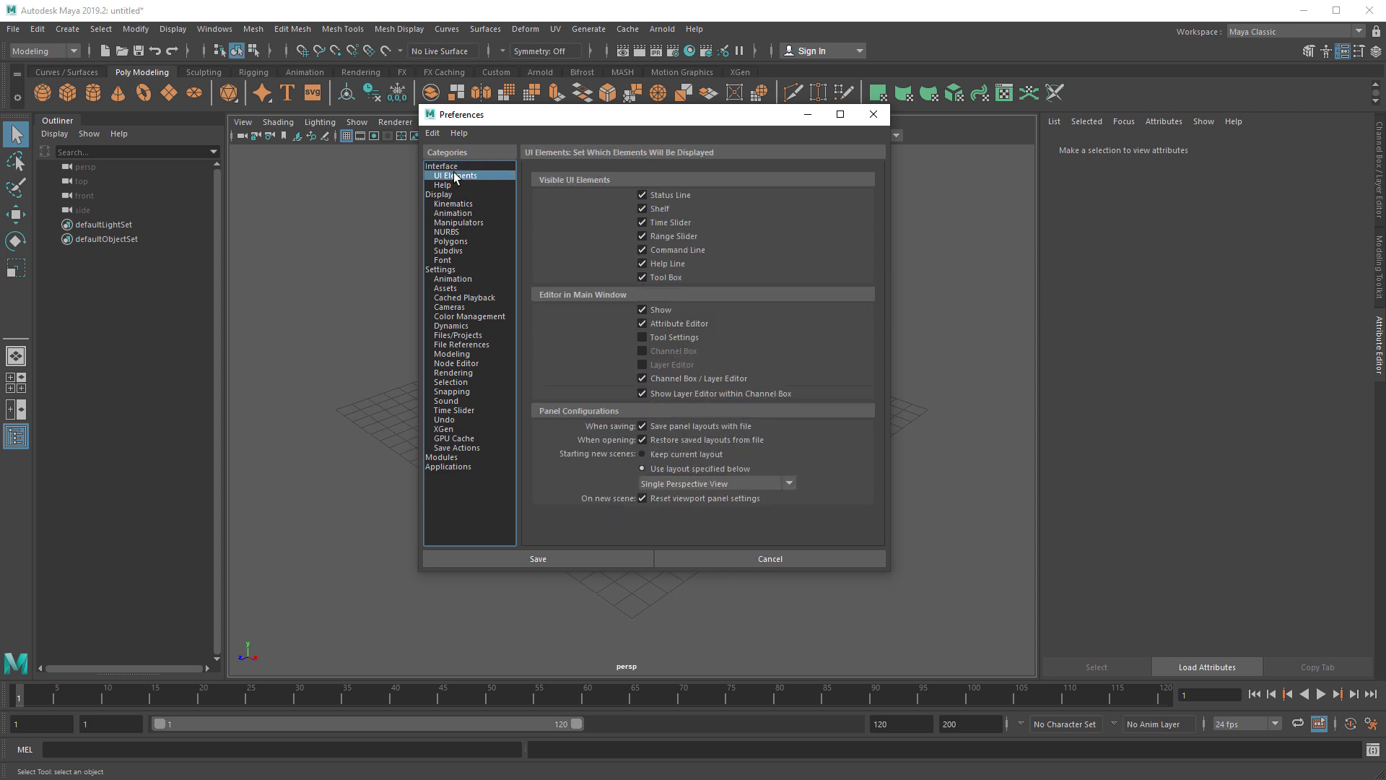
click(443, 186)
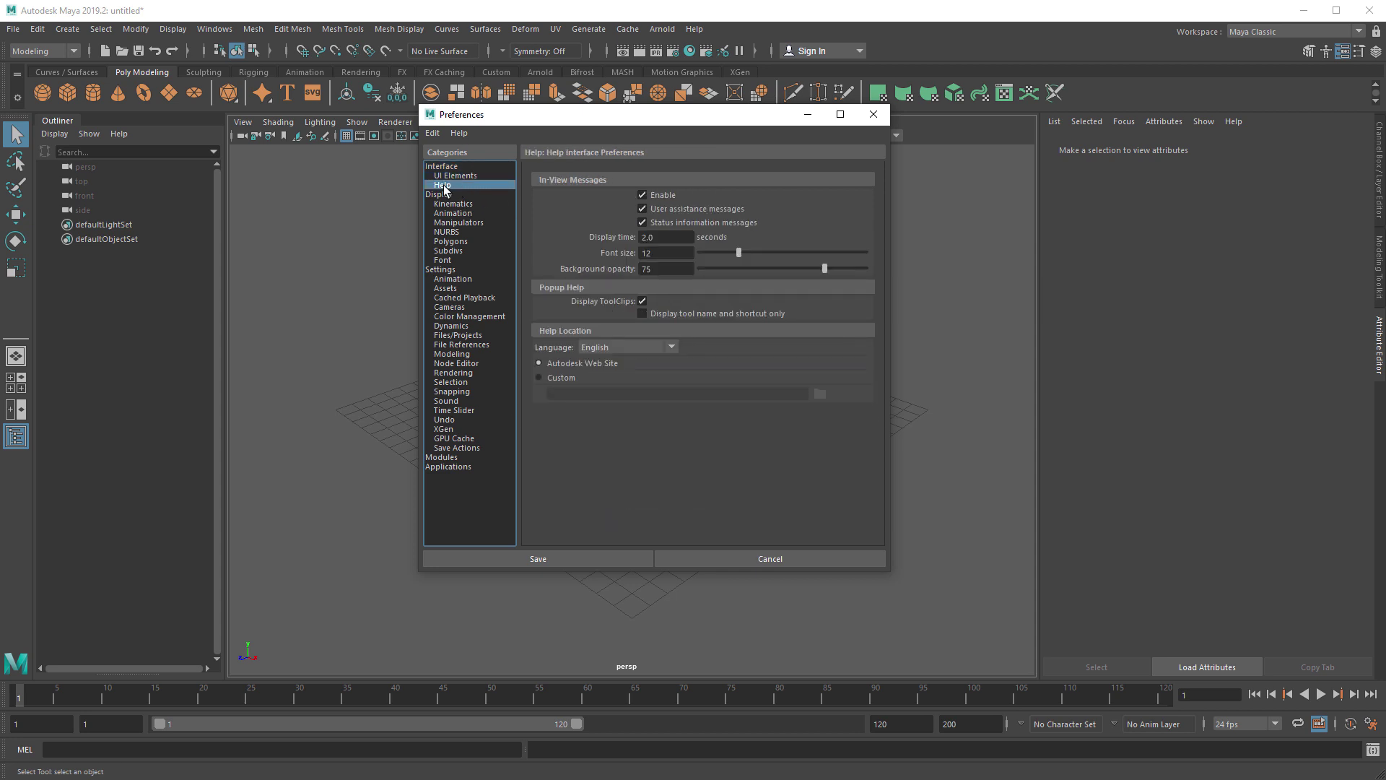
click(665, 196)
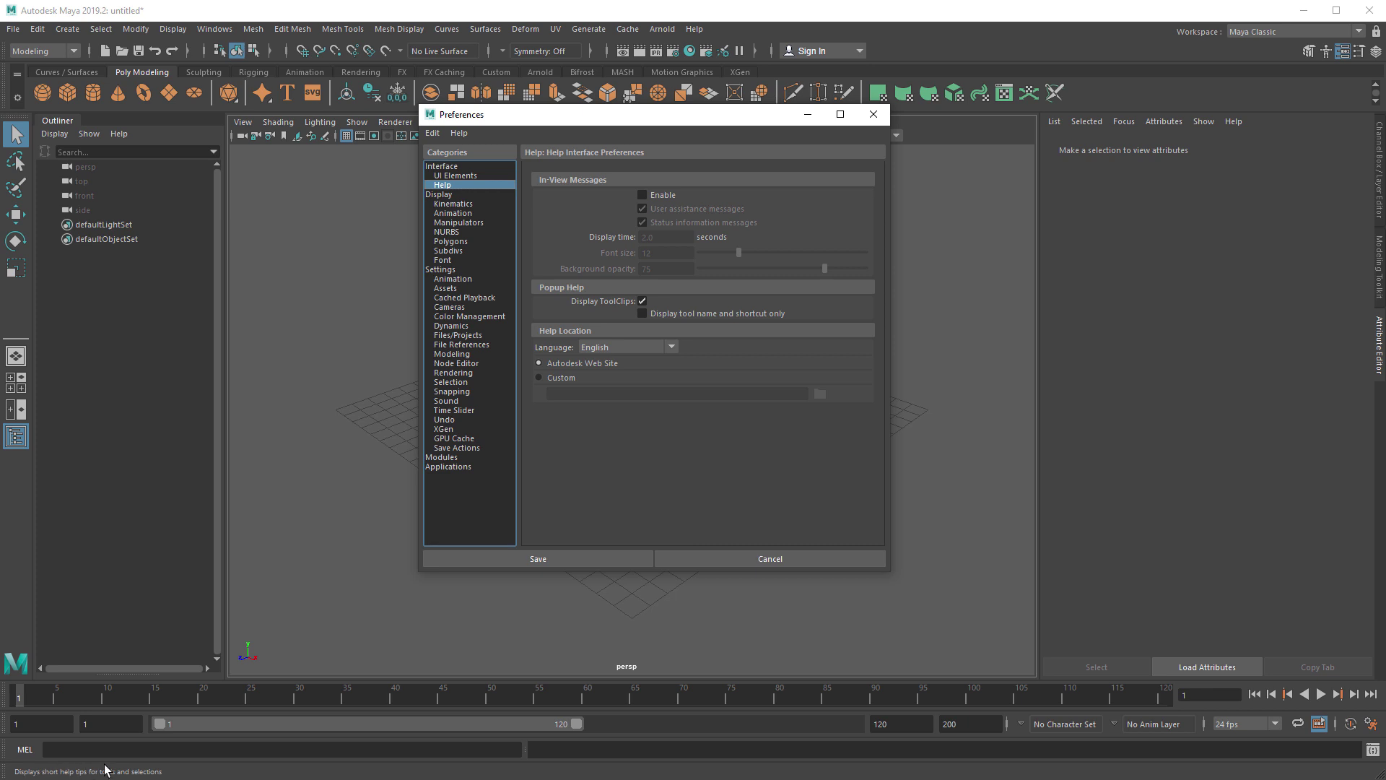
Step: Look through the Display and Kinematics preferences, show the Manipulators settings and move the window clear of the viewport
click(440, 194)
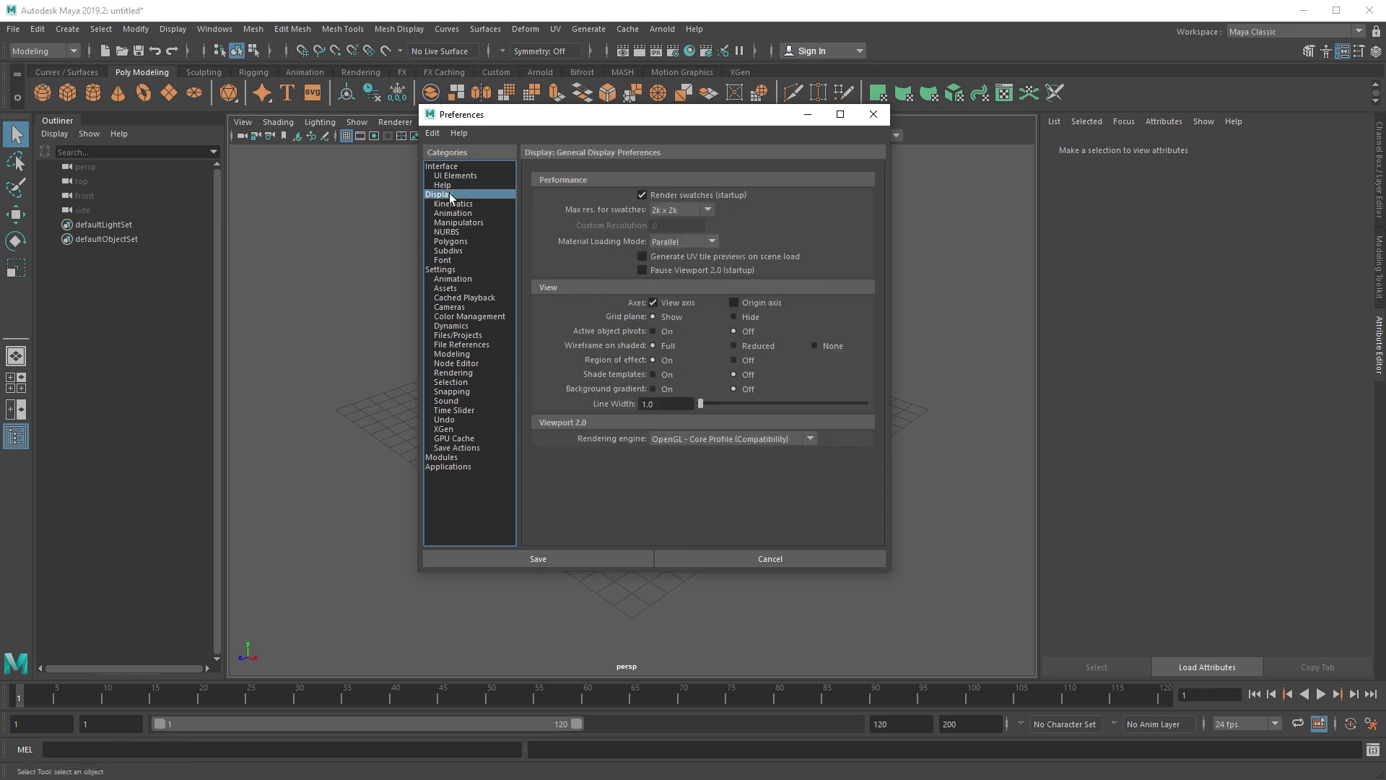
click(470, 204)
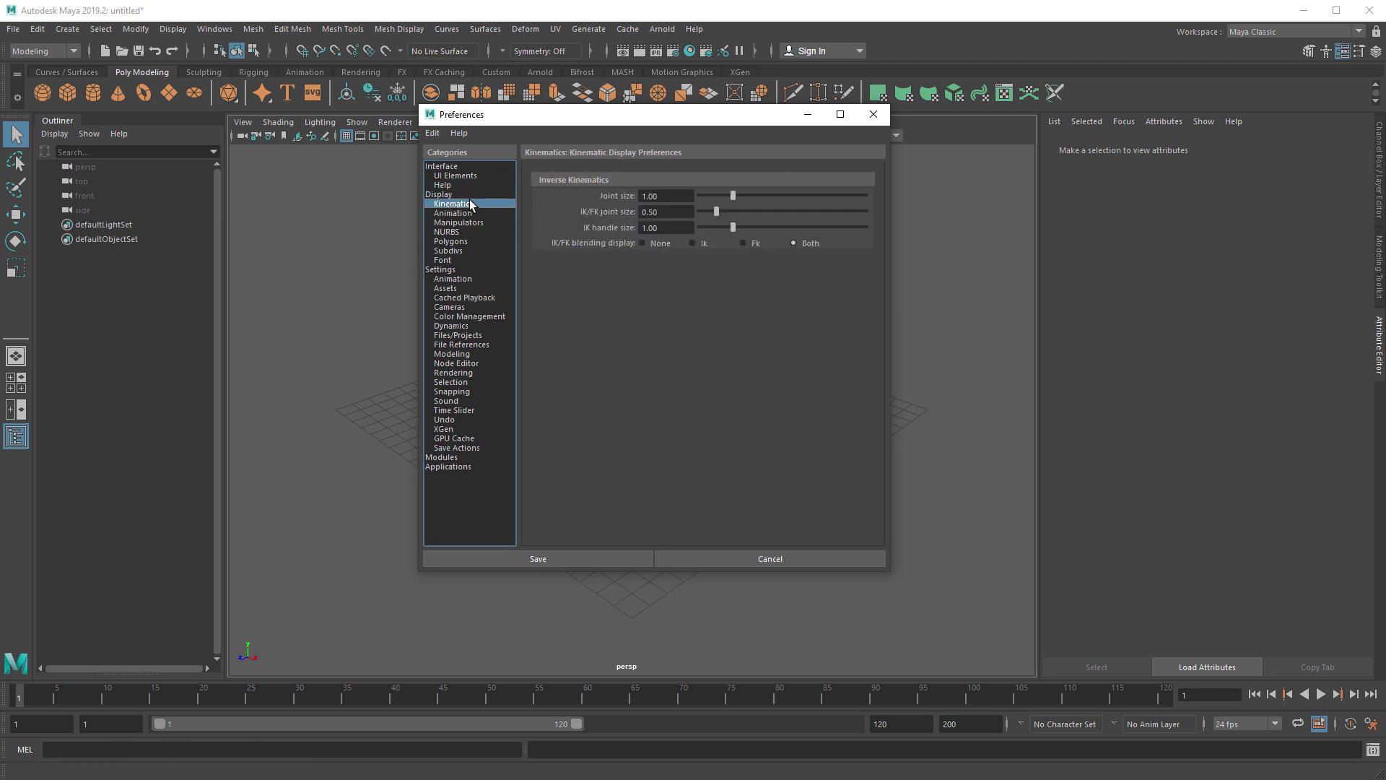
click(470, 221)
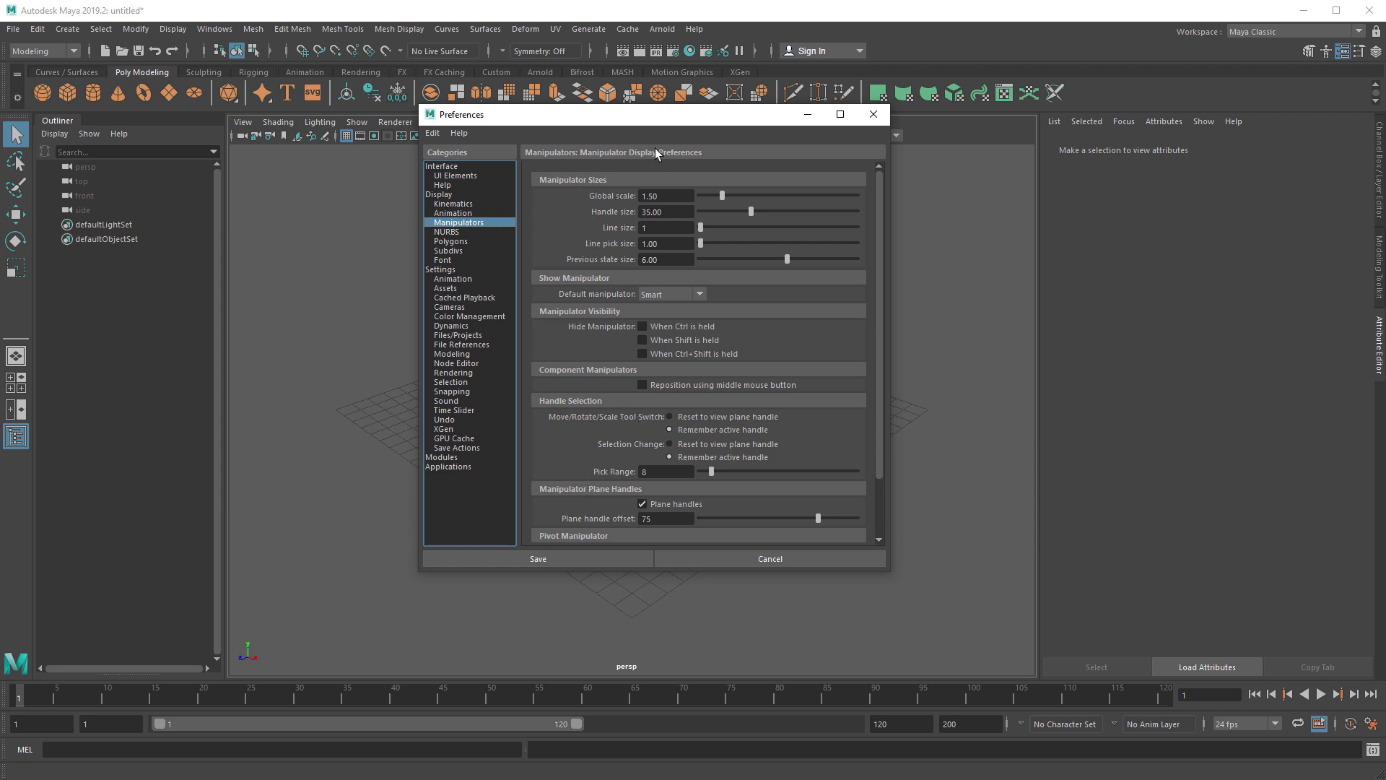
drag(654, 118, 1059, 141)
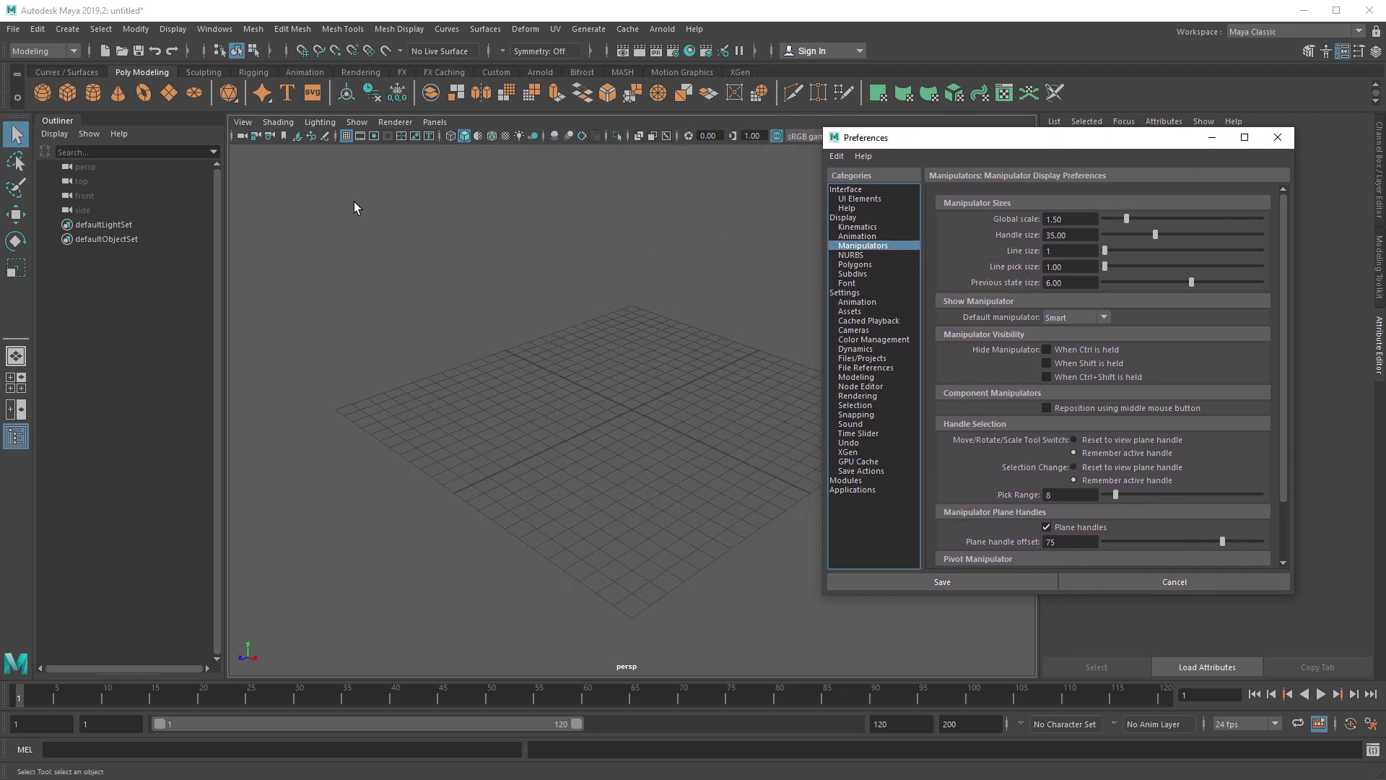
Step: Create a polygon cube at the origin and move it about 0.48 cm along the X axis
click(68, 92)
key(w)
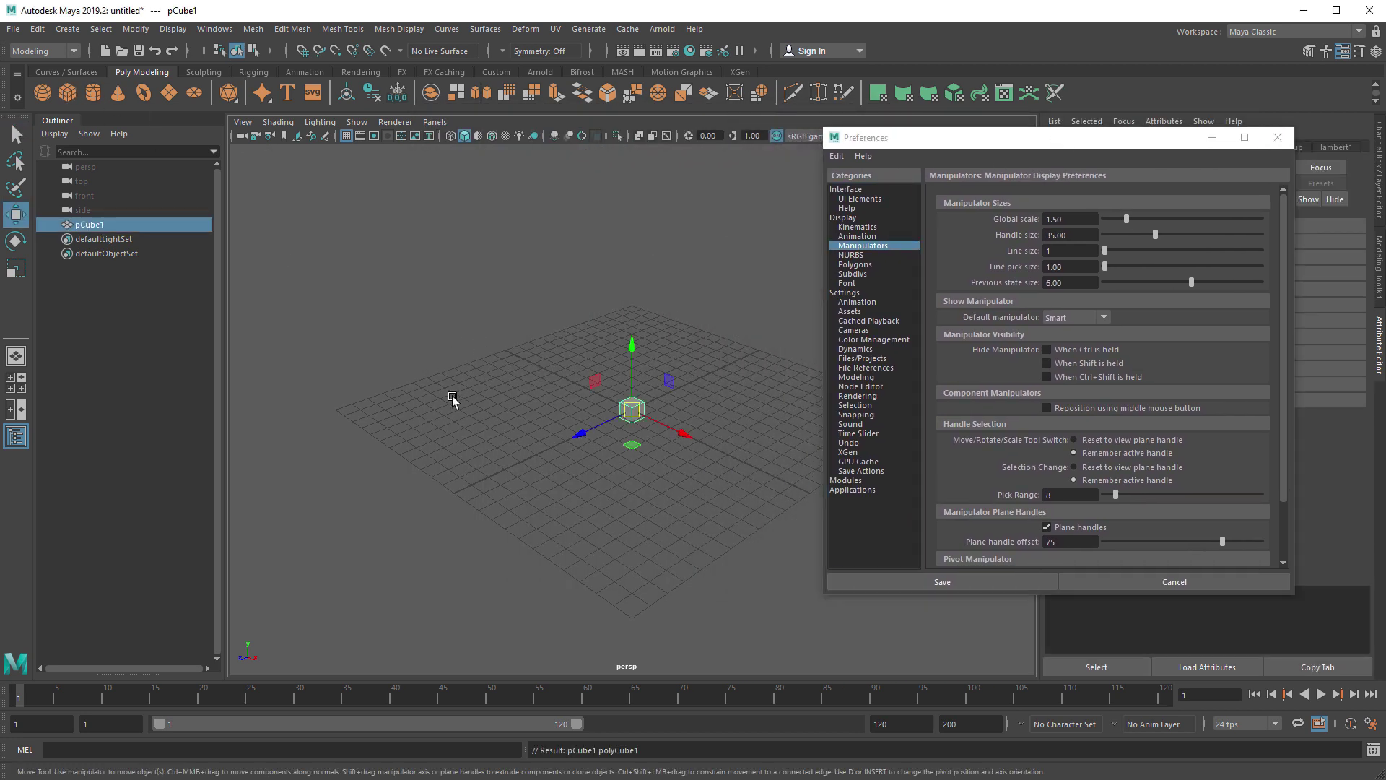
key(f)
scroll(758, 504, up, 4)
alt+drag(539, 472, 535, 452)
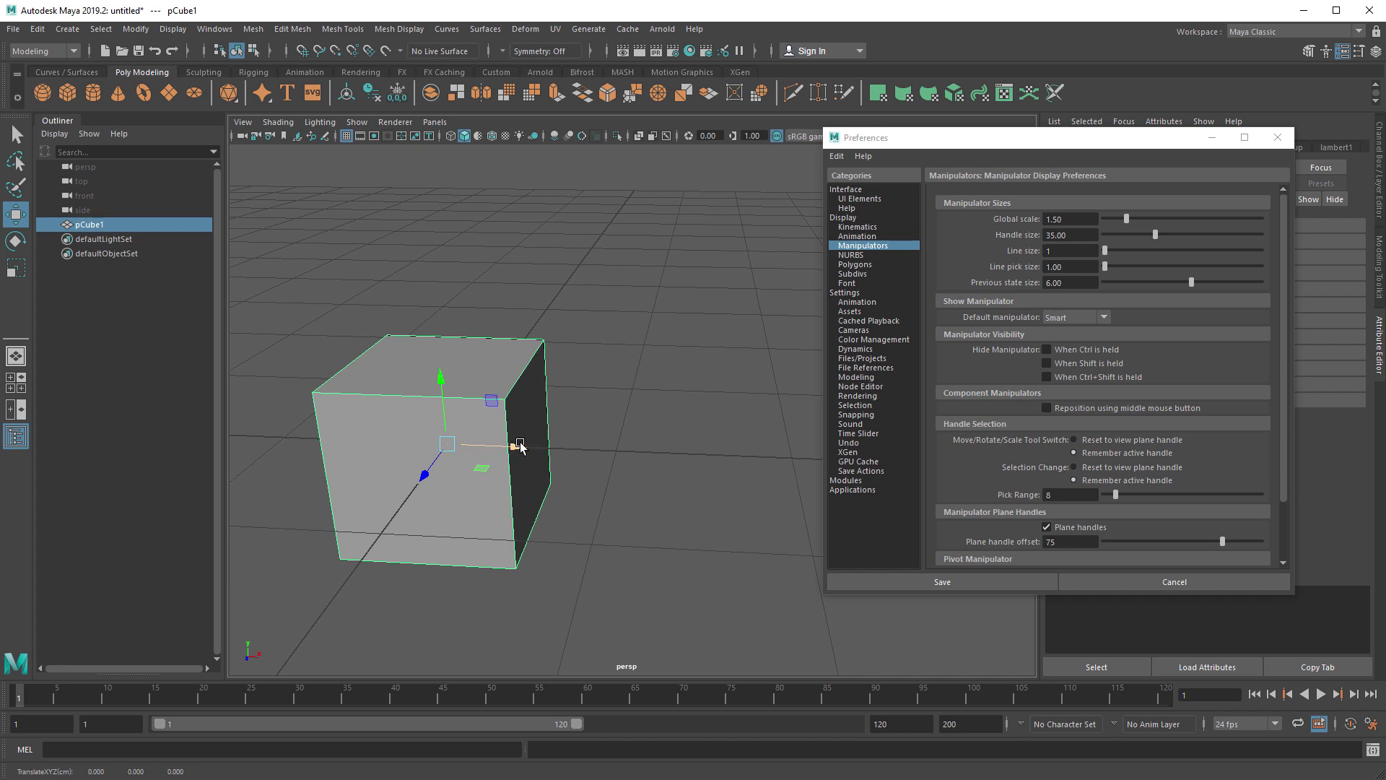
drag(520, 446, 610, 453)
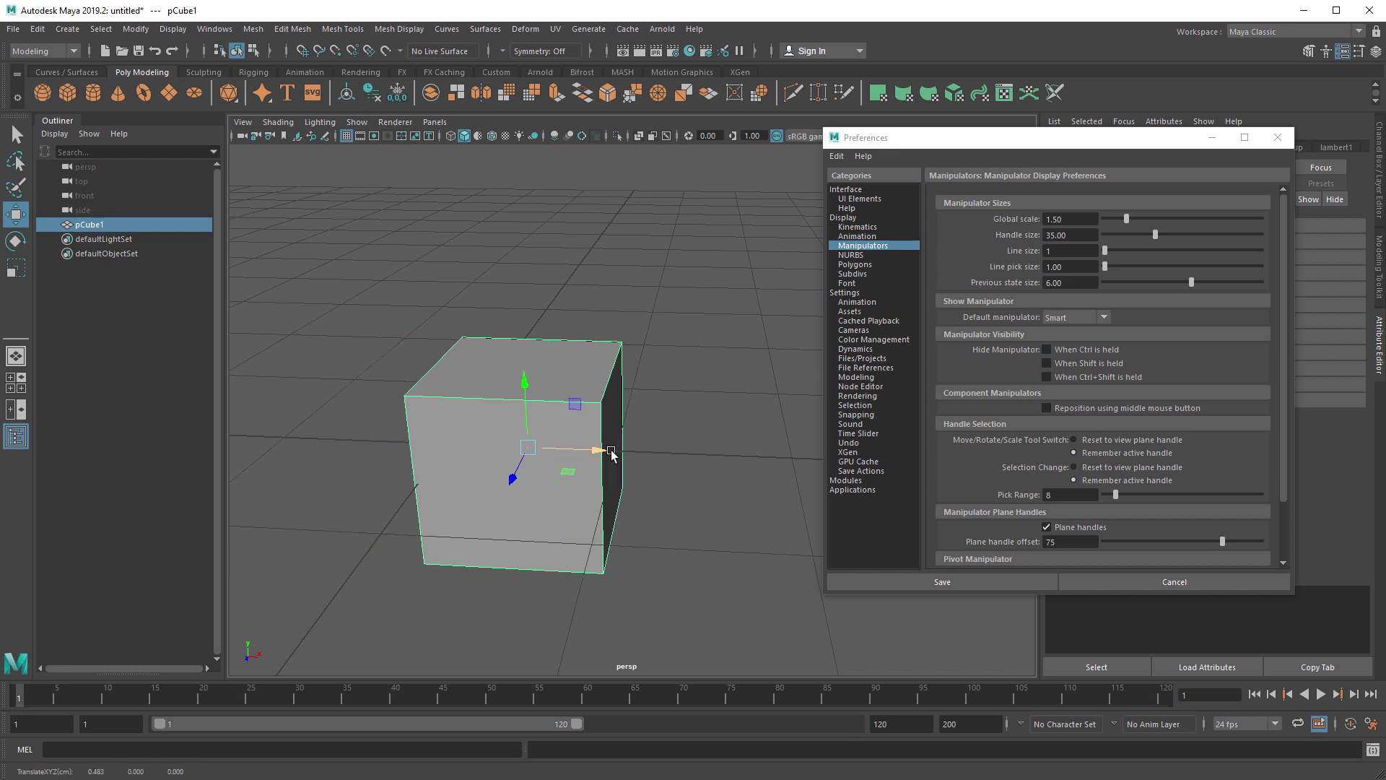
Step: Switch from Move to Rotate and back, and shift the cube along the remembered X handle to about 0.31 cm
key(e)
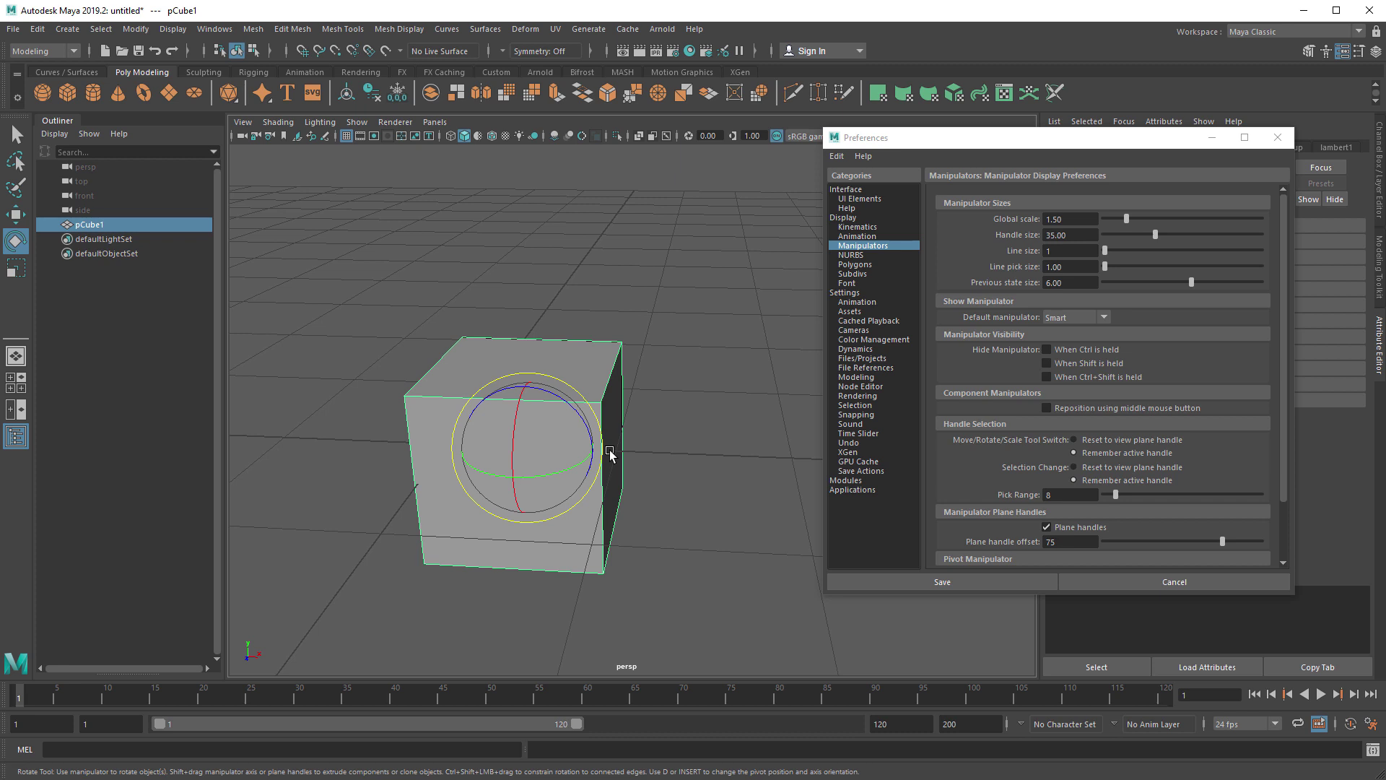
key(w)
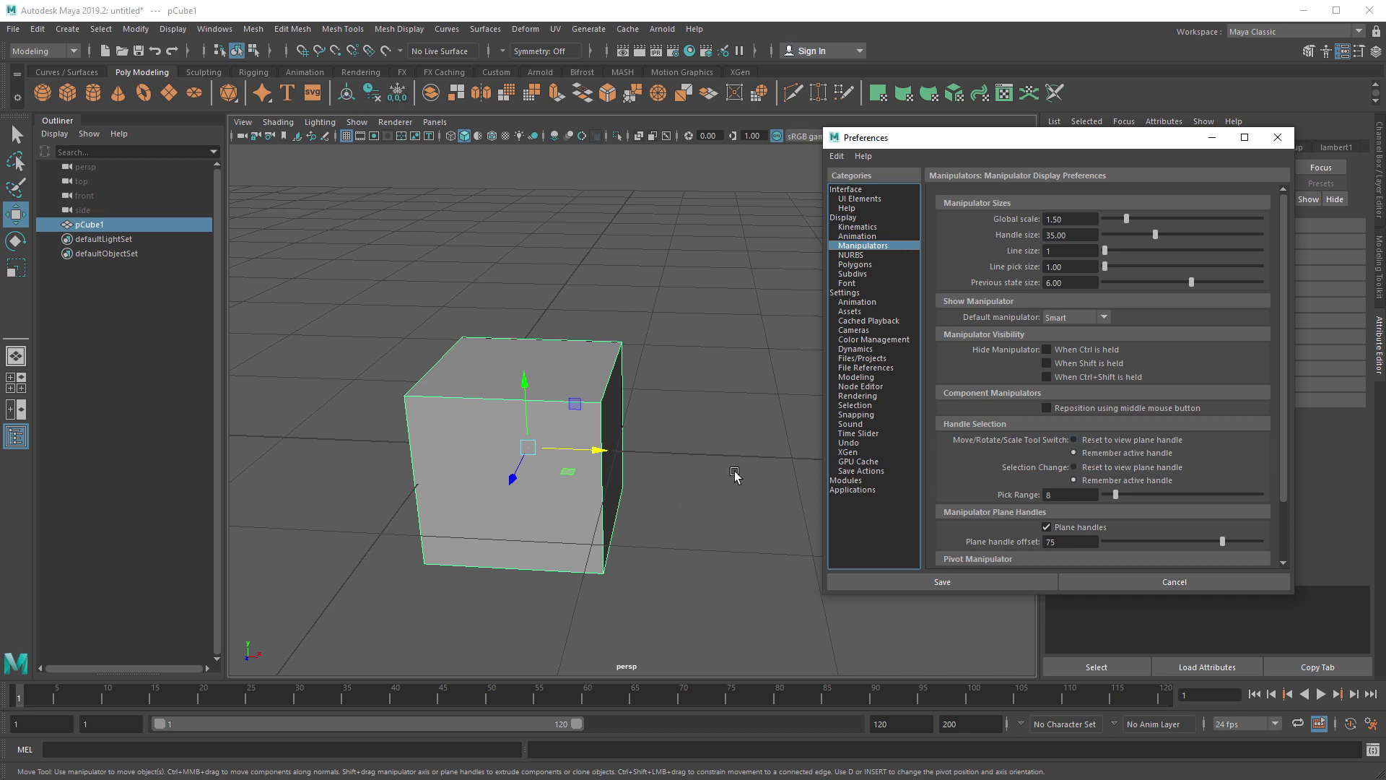
mouse_move(691, 485)
middle_down()
mouse_move(722, 479)
mouse_move(639, 511)
mouse_move(676, 491)
middle_up()
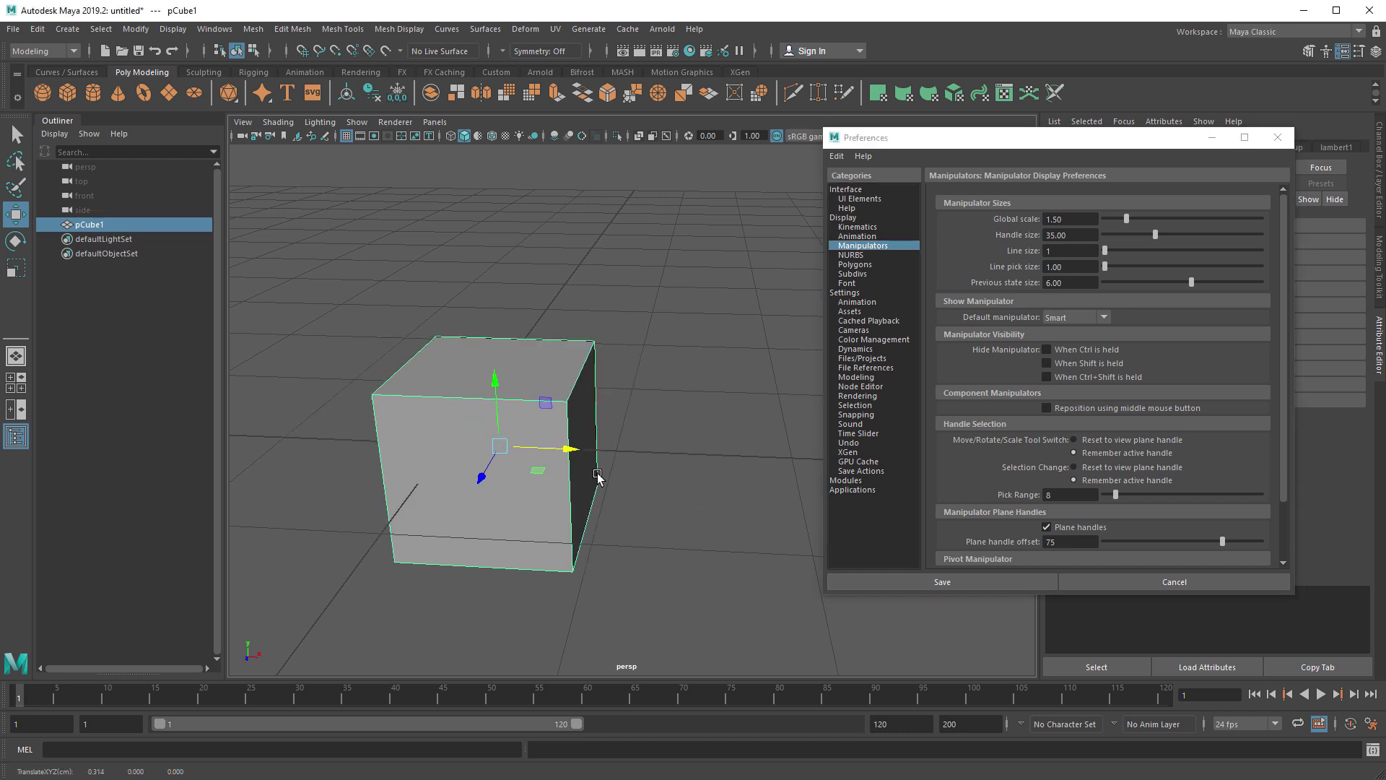
Step: Move the cube freely with the view plane handle, then undo that move and the handle selection
click(495, 442)
middle_drag(495, 442, 690, 496)
key(ctrl+z)
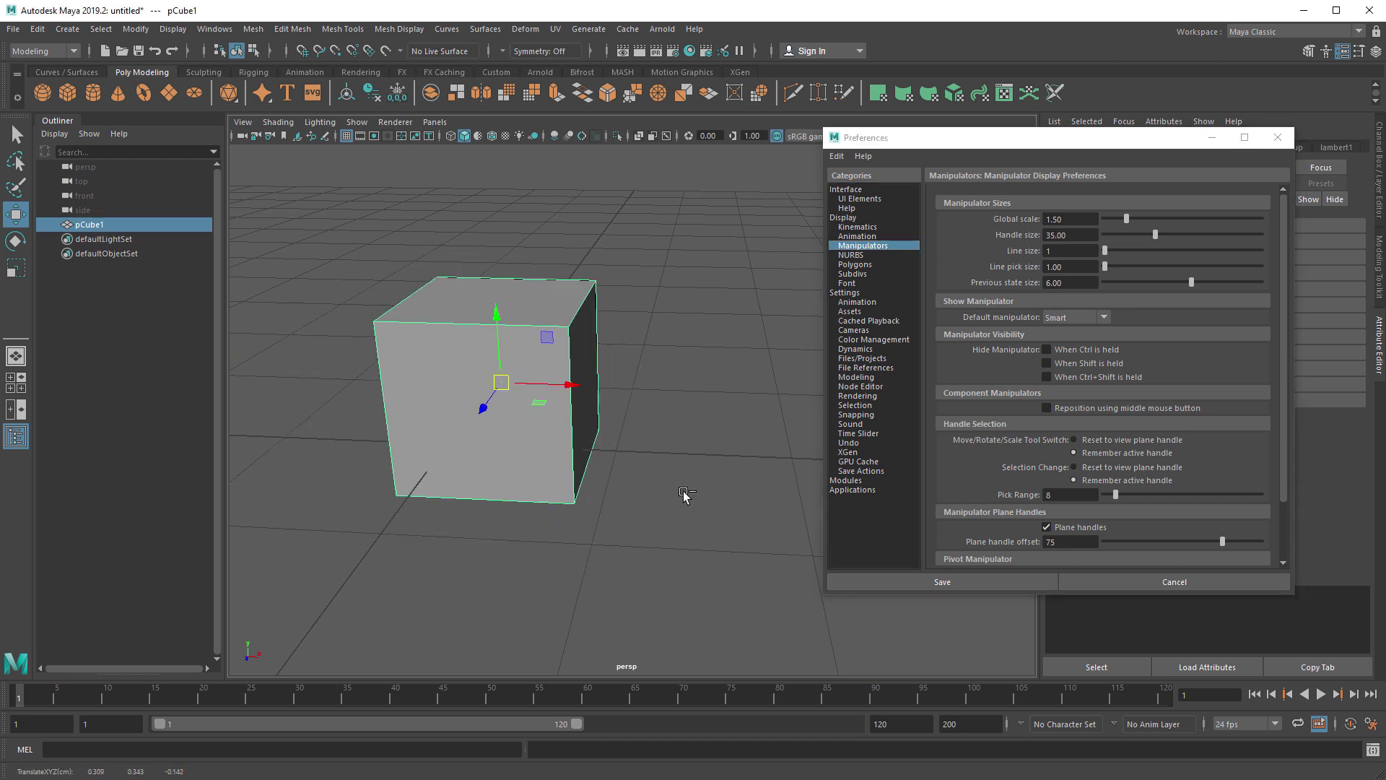
key(ctrl+z)
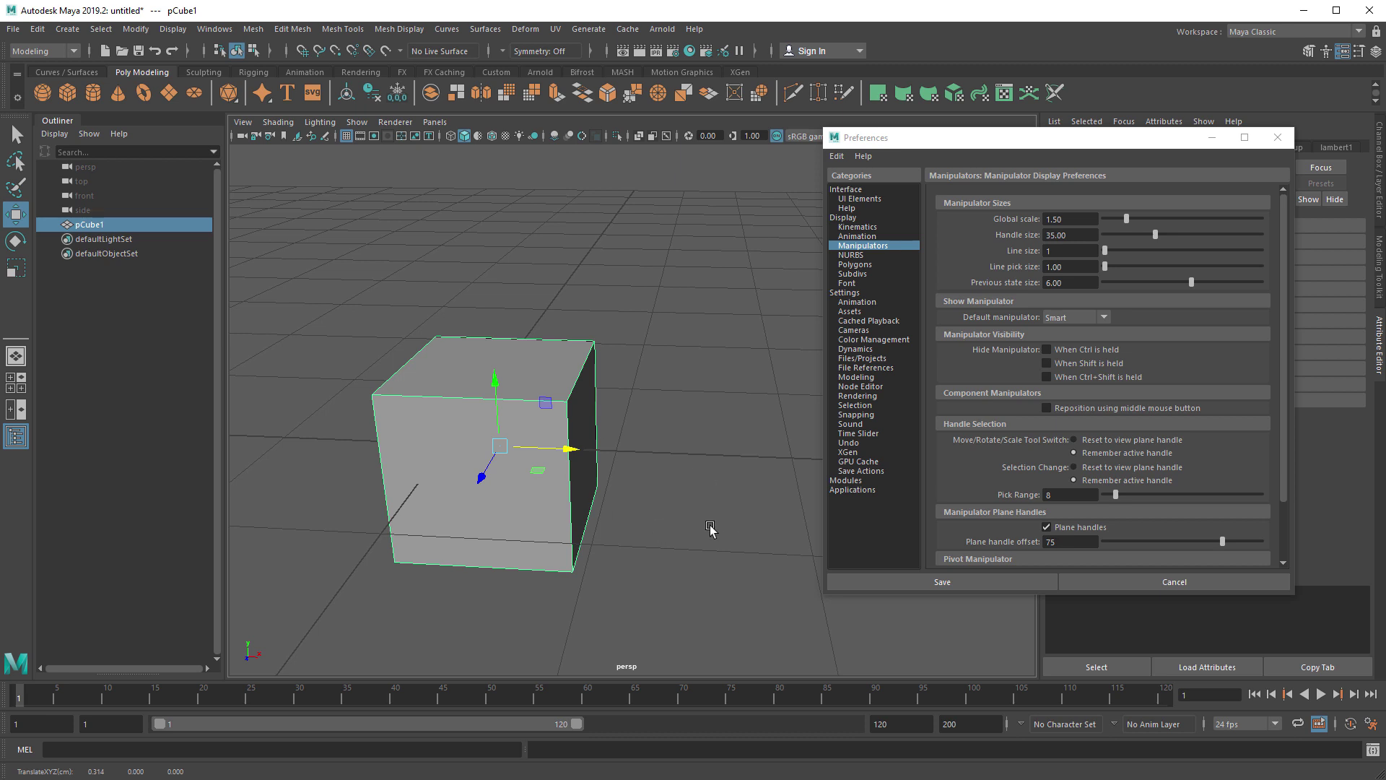
Step: Set the Move/Rotate/Scale Tool Switch handle selection to Reset to view plane handle
mouse_move(709, 526)
alt+mouse_down()
mouse_move(306, 532)
mouse_move(578, 532)
mouse_move(517, 486)
mouse_move(542, 504)
mouse_move(695, 506)
alt+mouse_up()
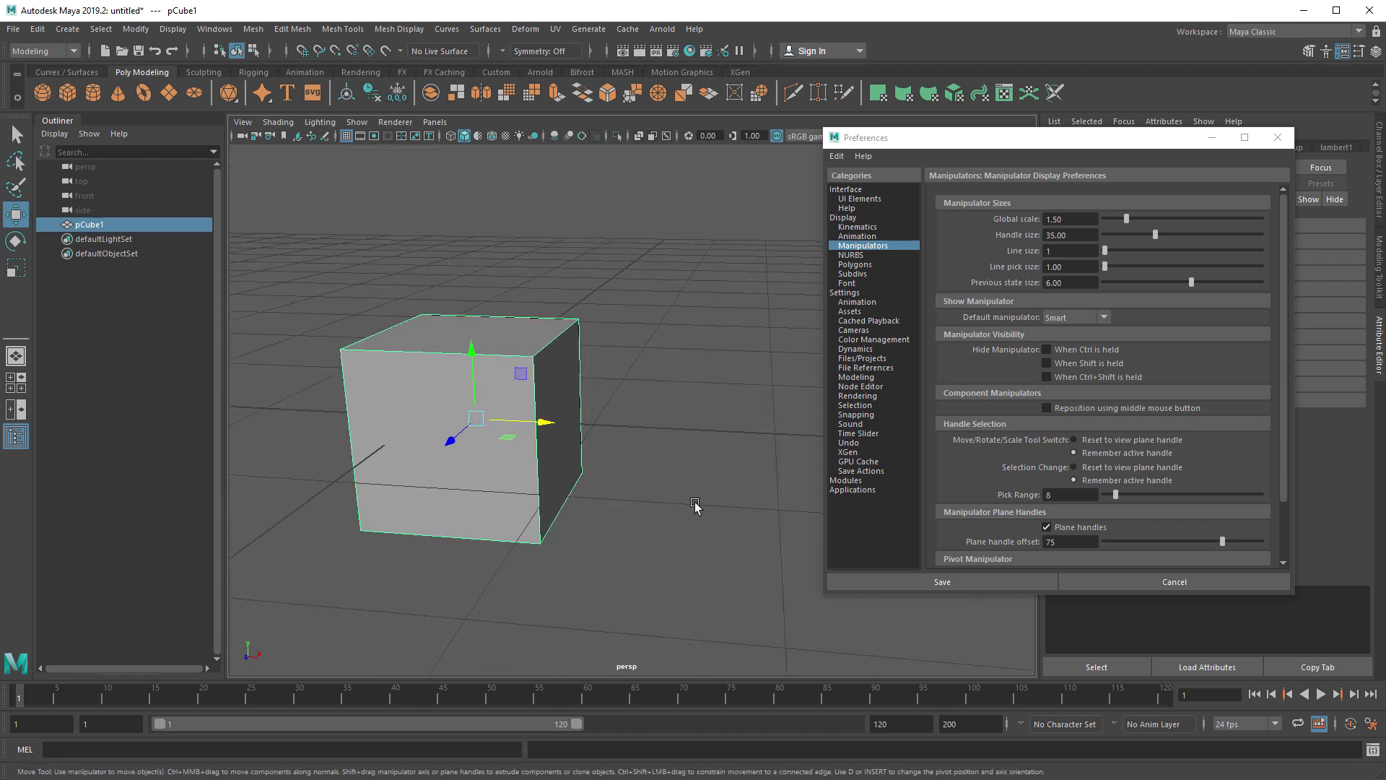
click(1101, 439)
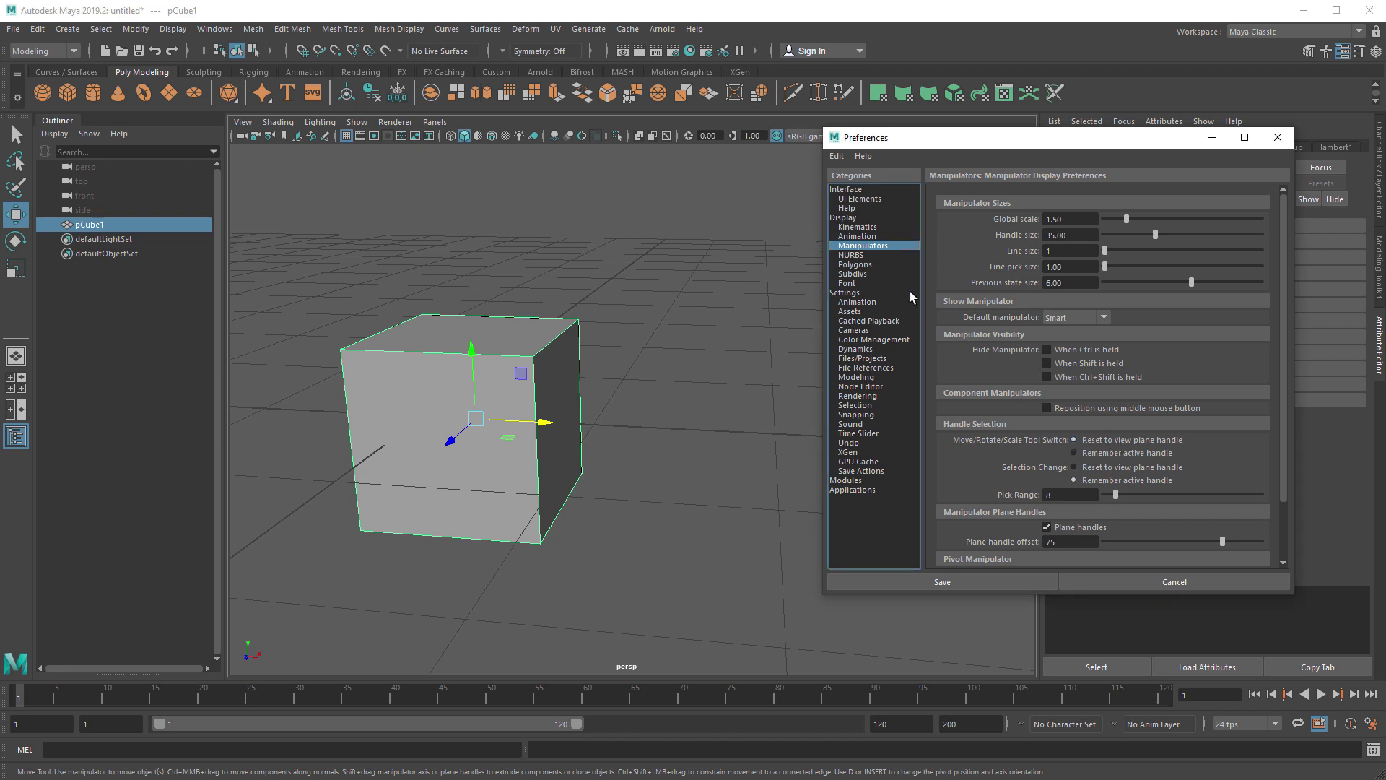
Step: Look through the preference categories from Subdivs and Font to Animation, Assets, Cached Playback and Color Management
click(864, 274)
click(860, 285)
click(858, 292)
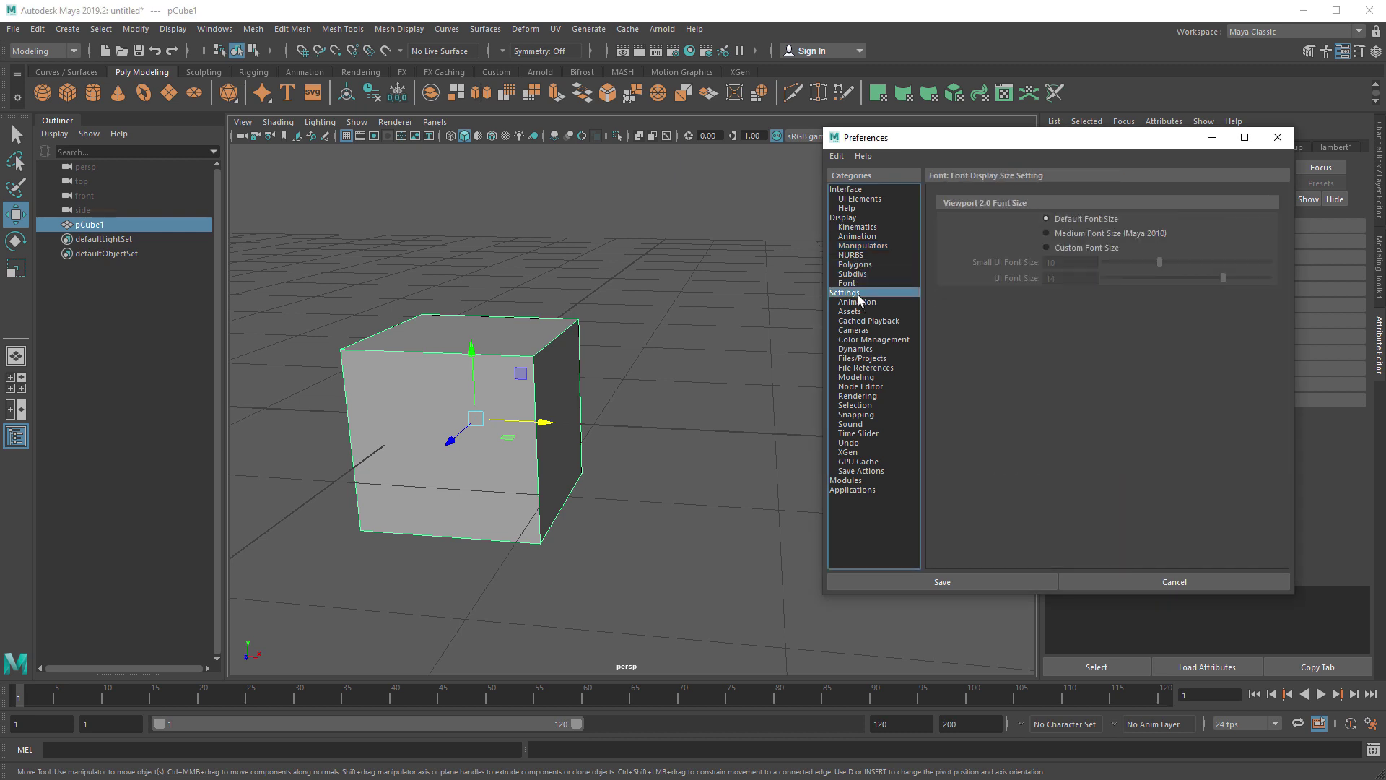
click(865, 302)
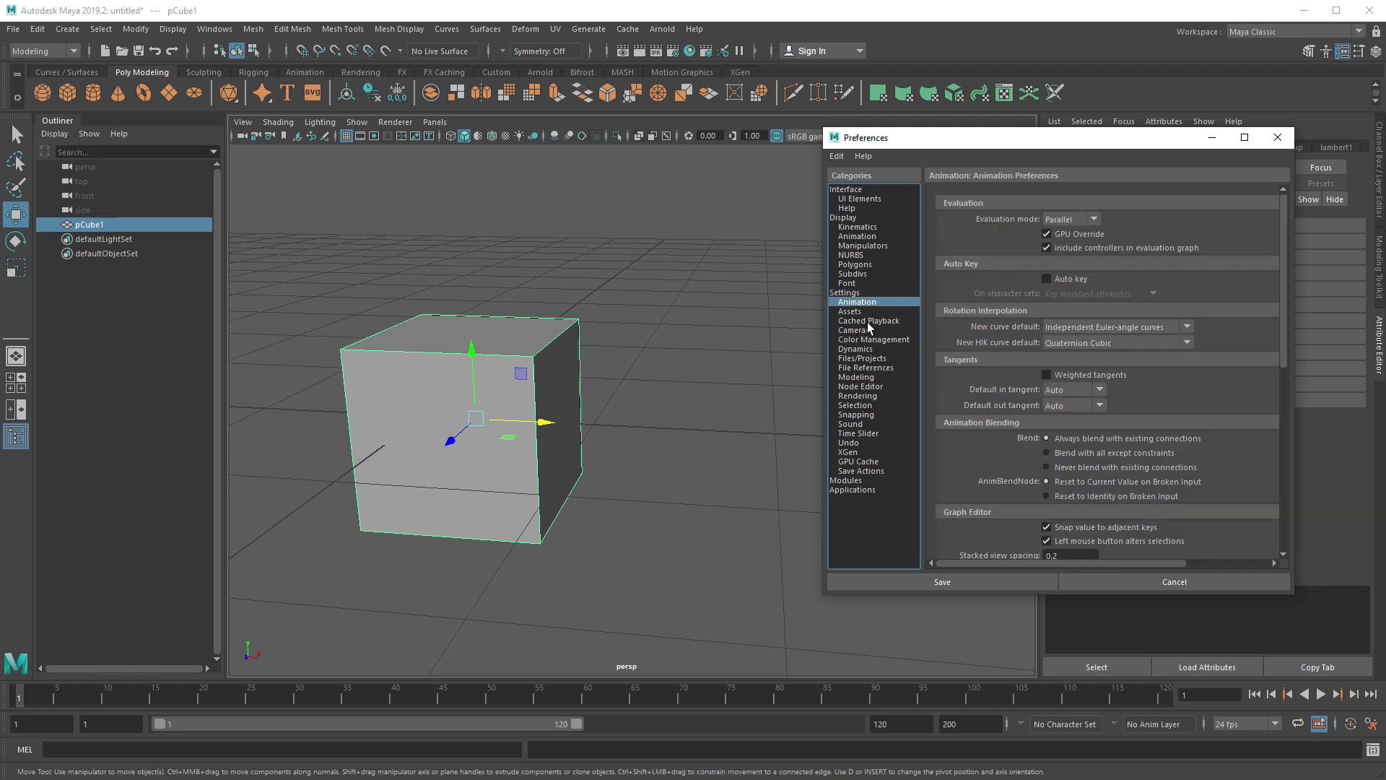
scroll(942, 454, down, 10)
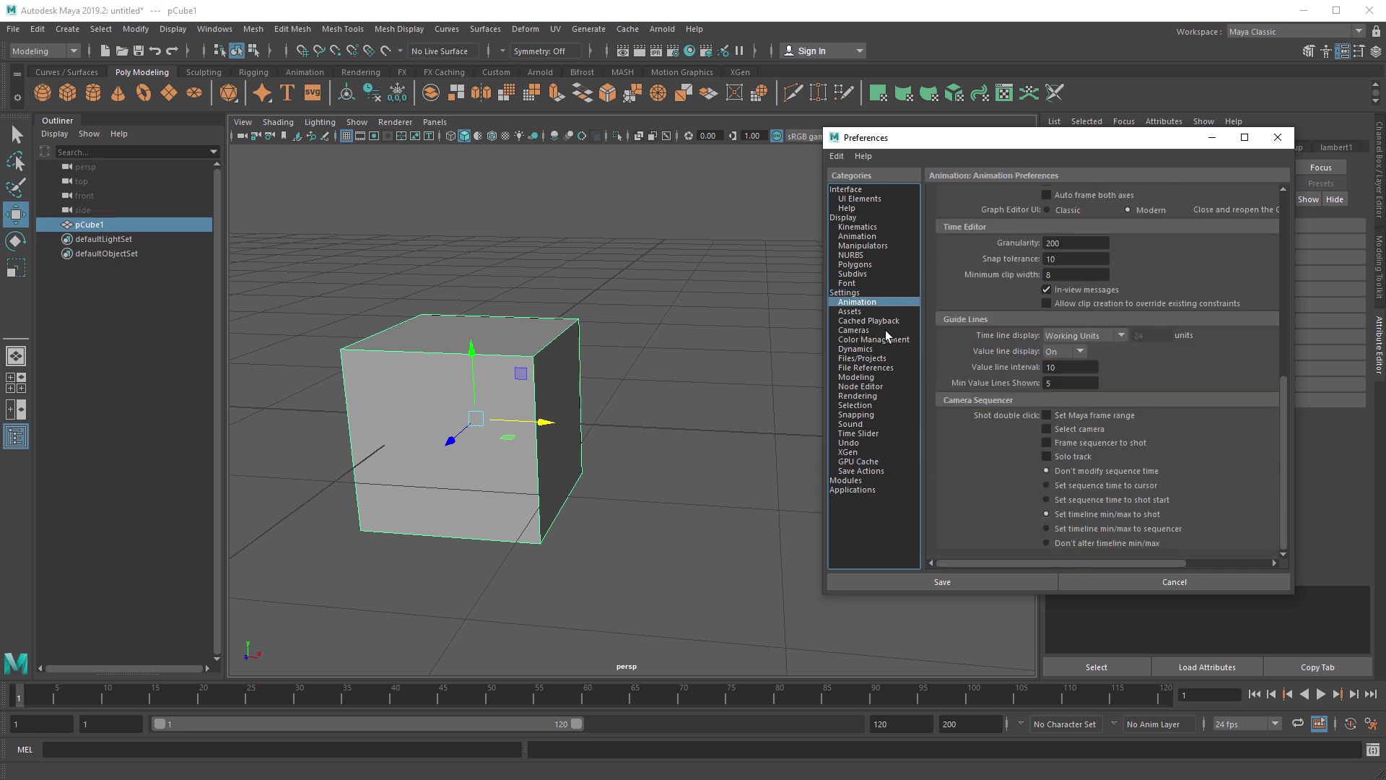
click(860, 312)
click(875, 323)
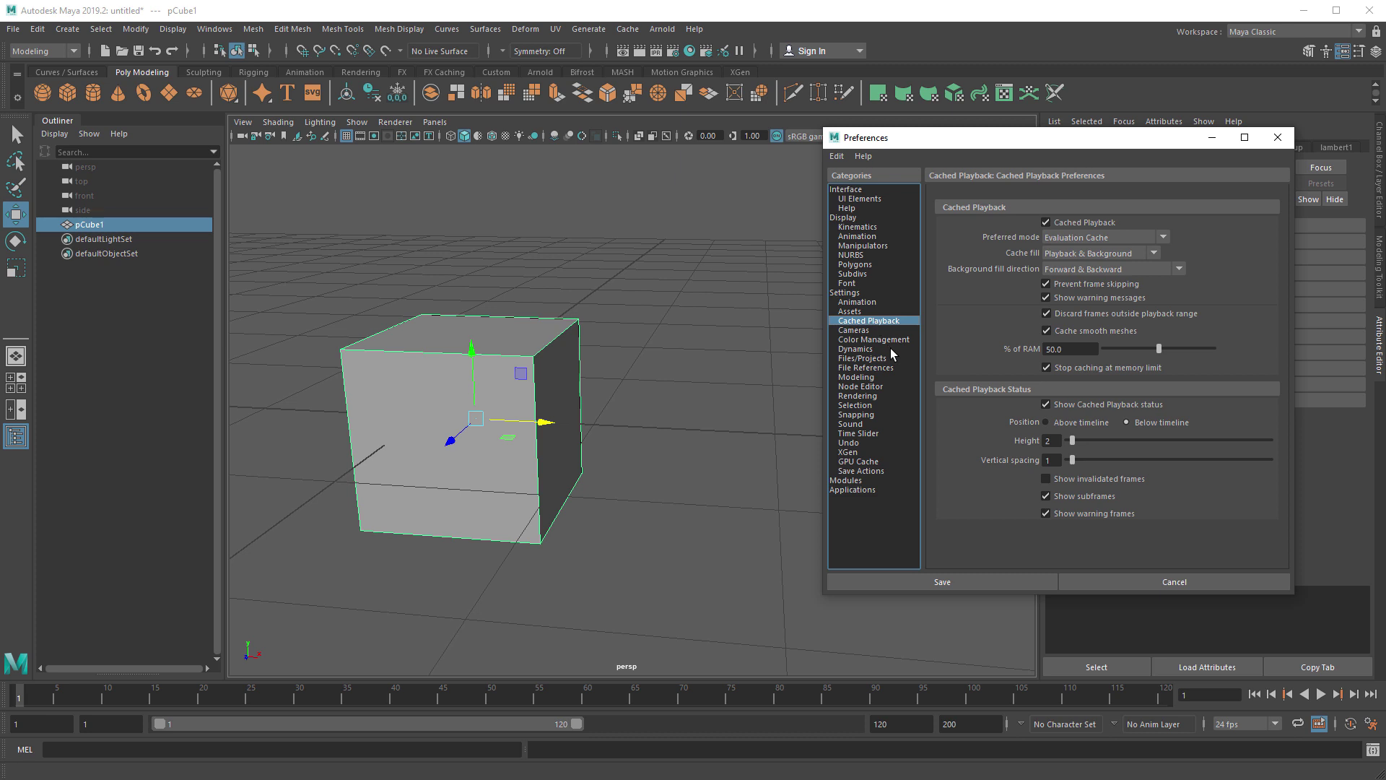
click(881, 339)
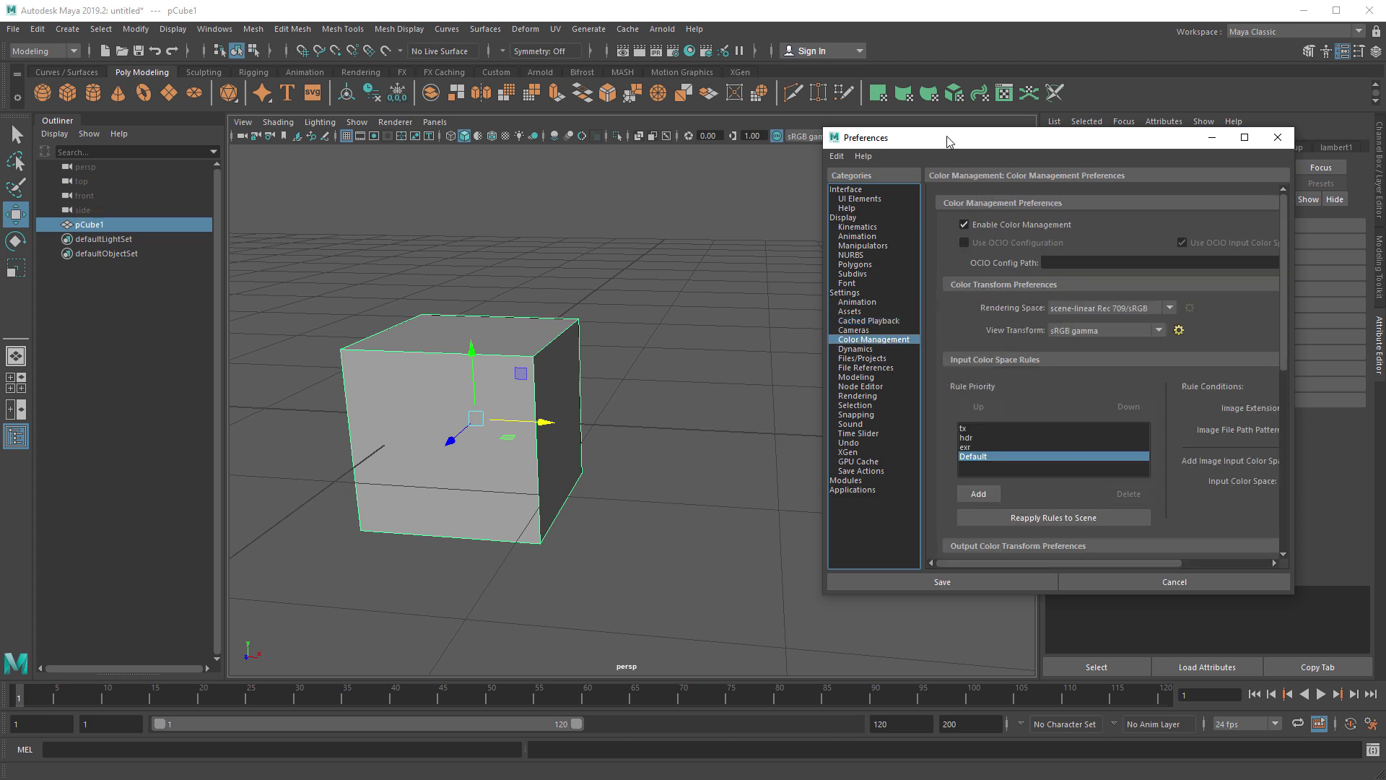
Step: Enable AutoSave in the Files/Projects preferences and turn on Limit autosaves
drag(946, 136, 783, 122)
click(695, 336)
click(711, 345)
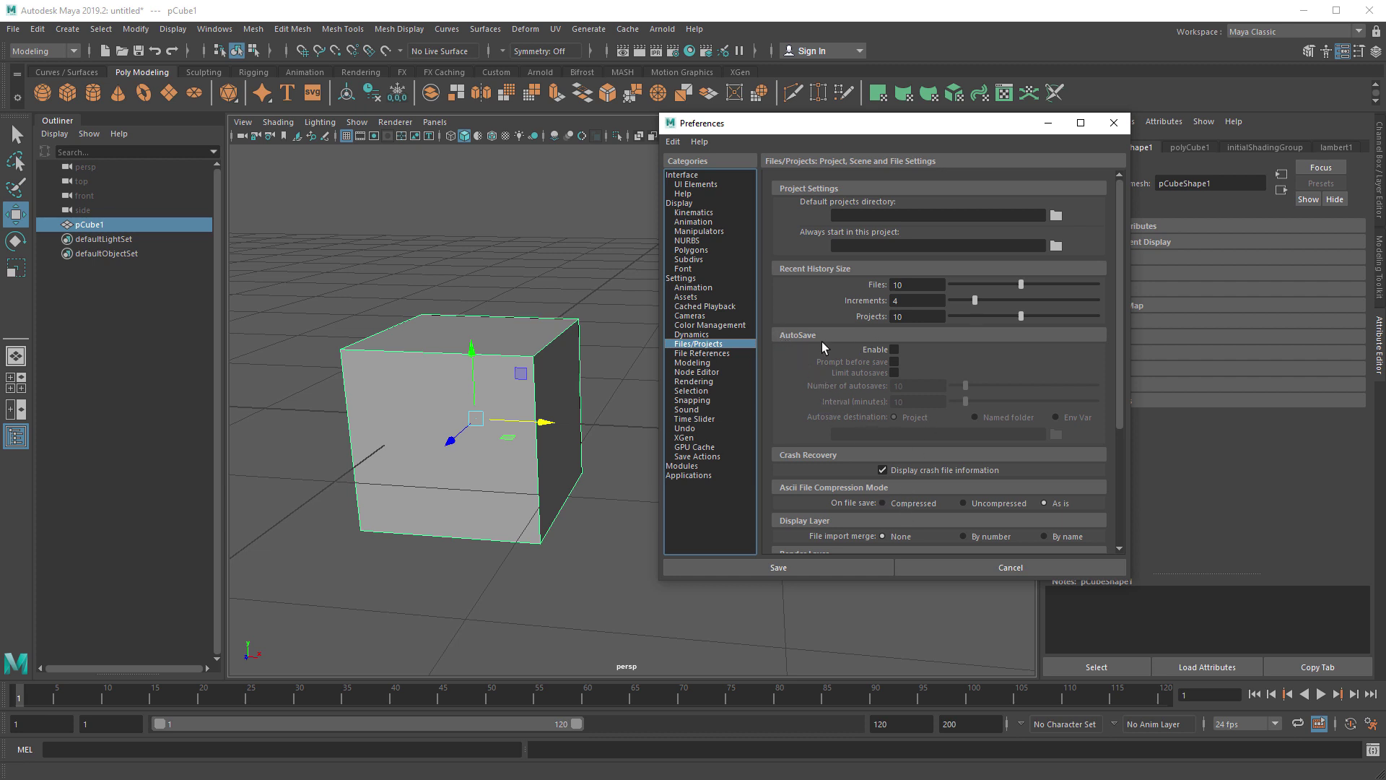
click(893, 350)
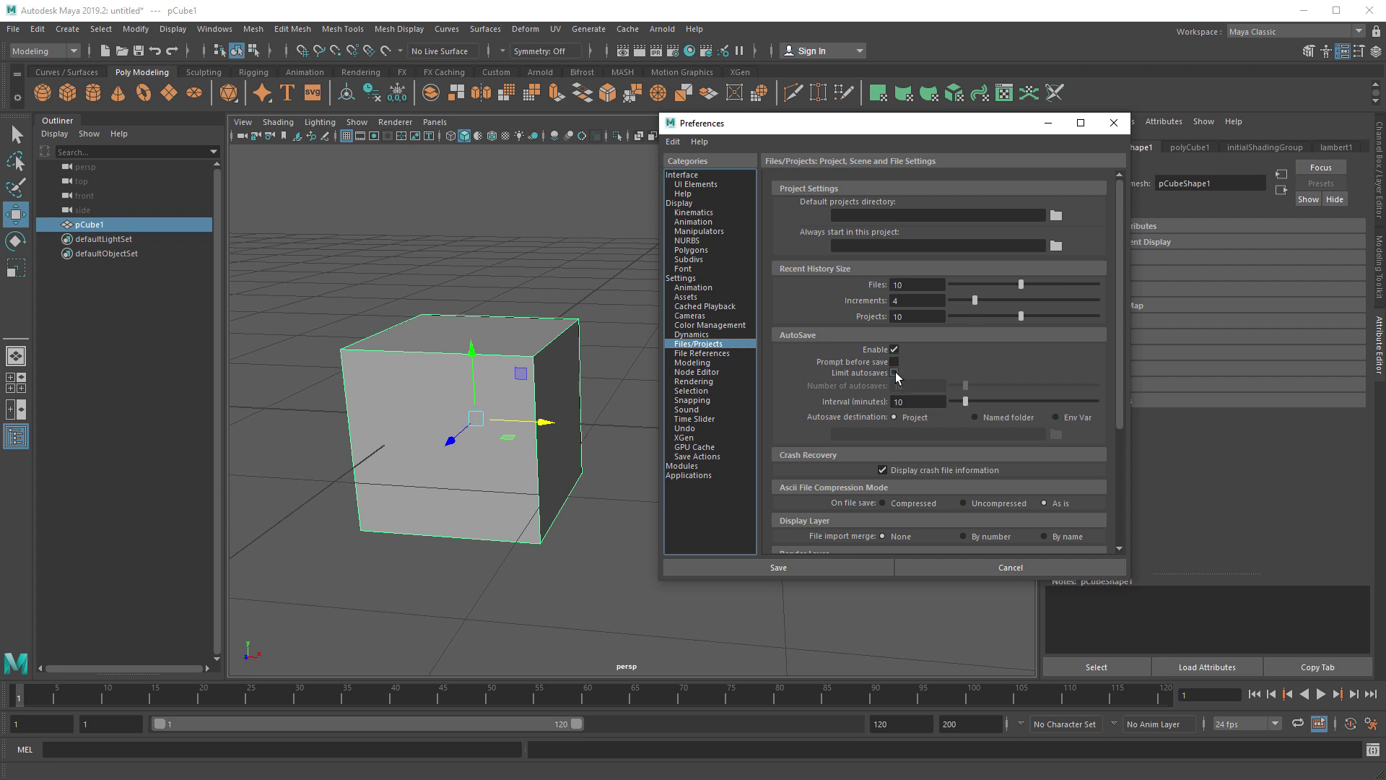
click(894, 373)
Step: Set the autosave interval to 15 minutes and the number of autosaves to 3
double_click(912, 401)
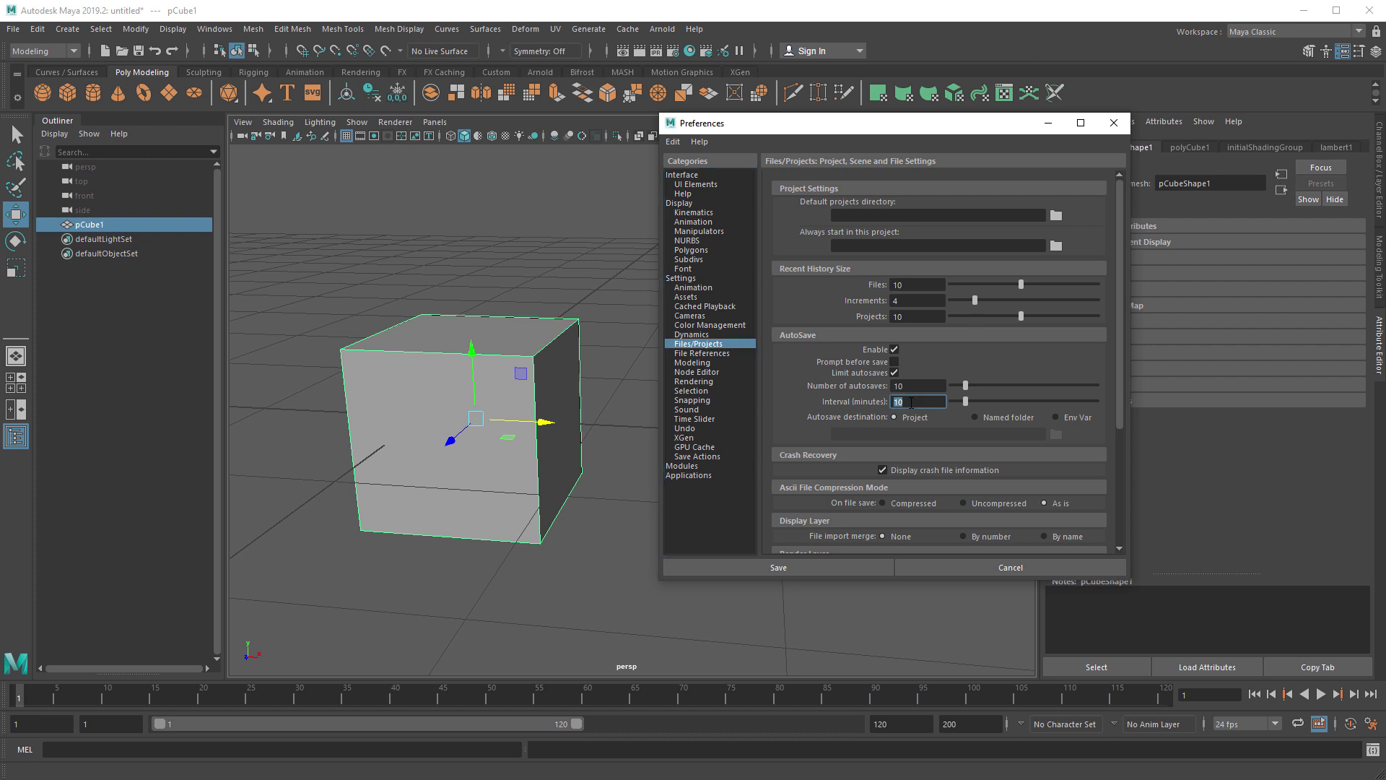
text(15)
click(921, 389)
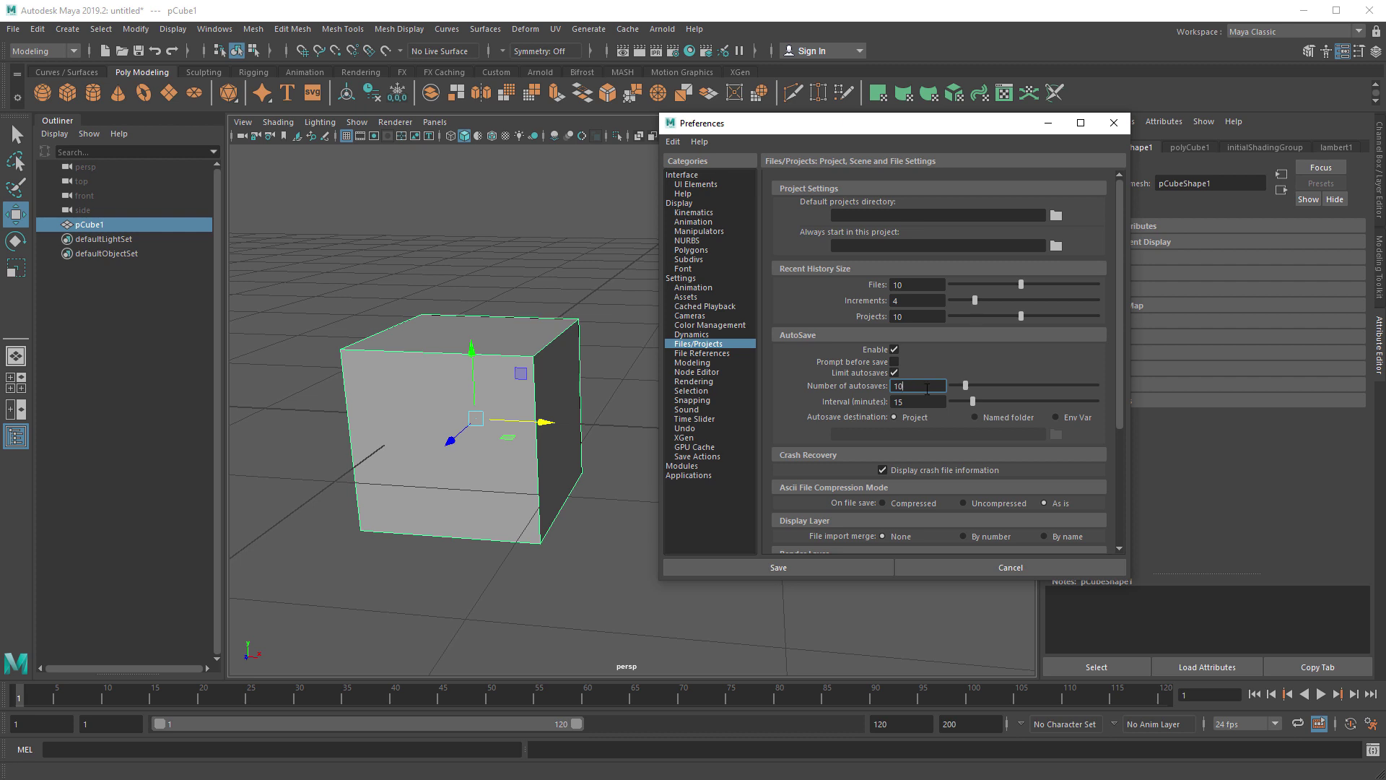
double_click(927, 391)
text(3)
click(927, 400)
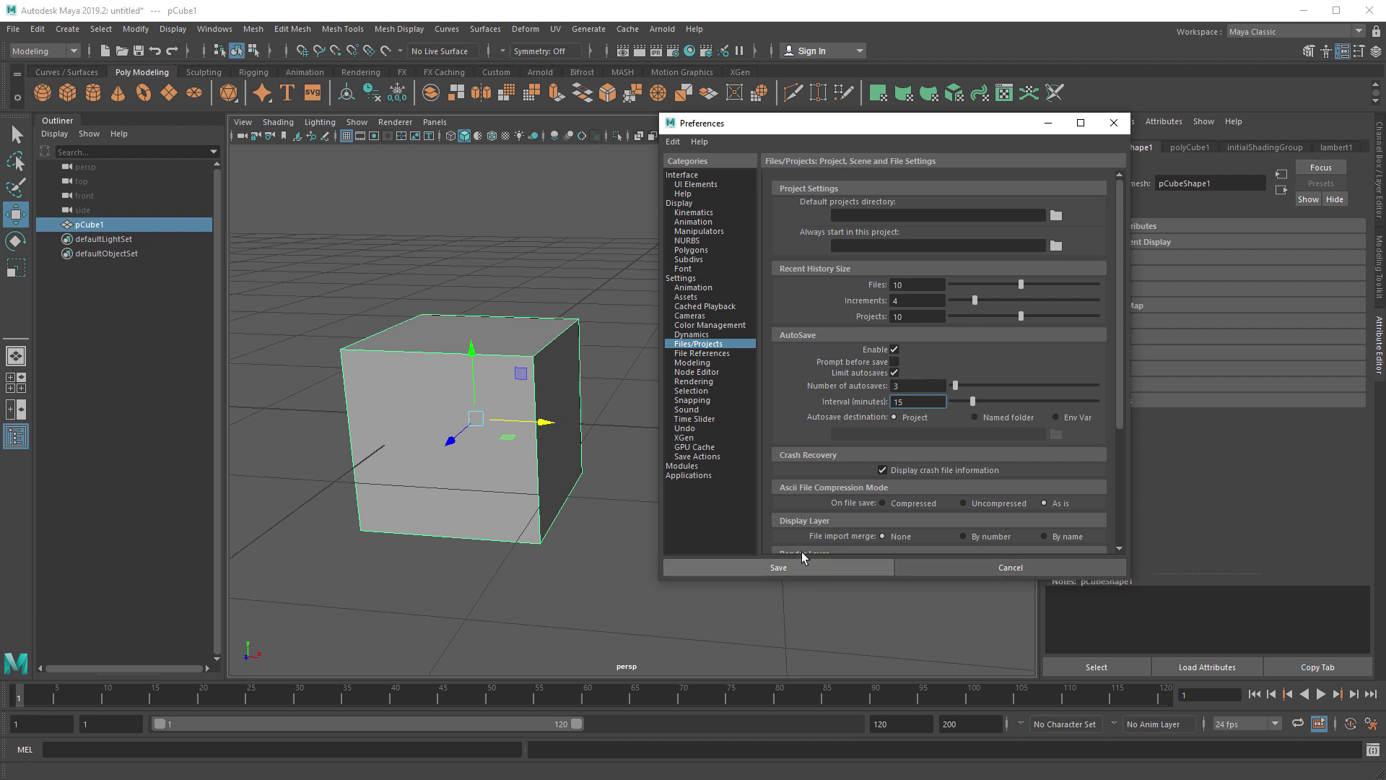
Step: Look through the preference categories from File References and Modeling to Snapping, Sound and Time Slider
click(719, 354)
click(717, 365)
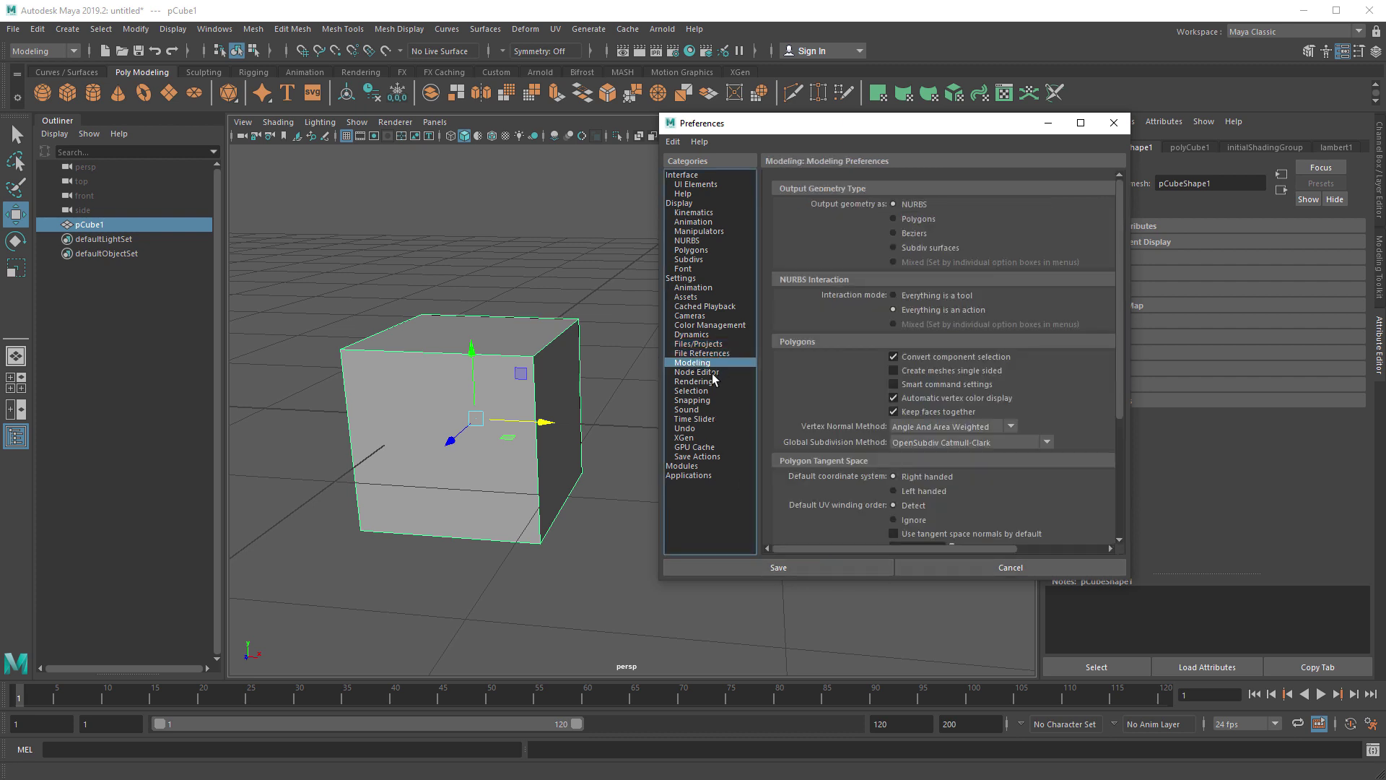
click(718, 372)
click(711, 381)
click(706, 390)
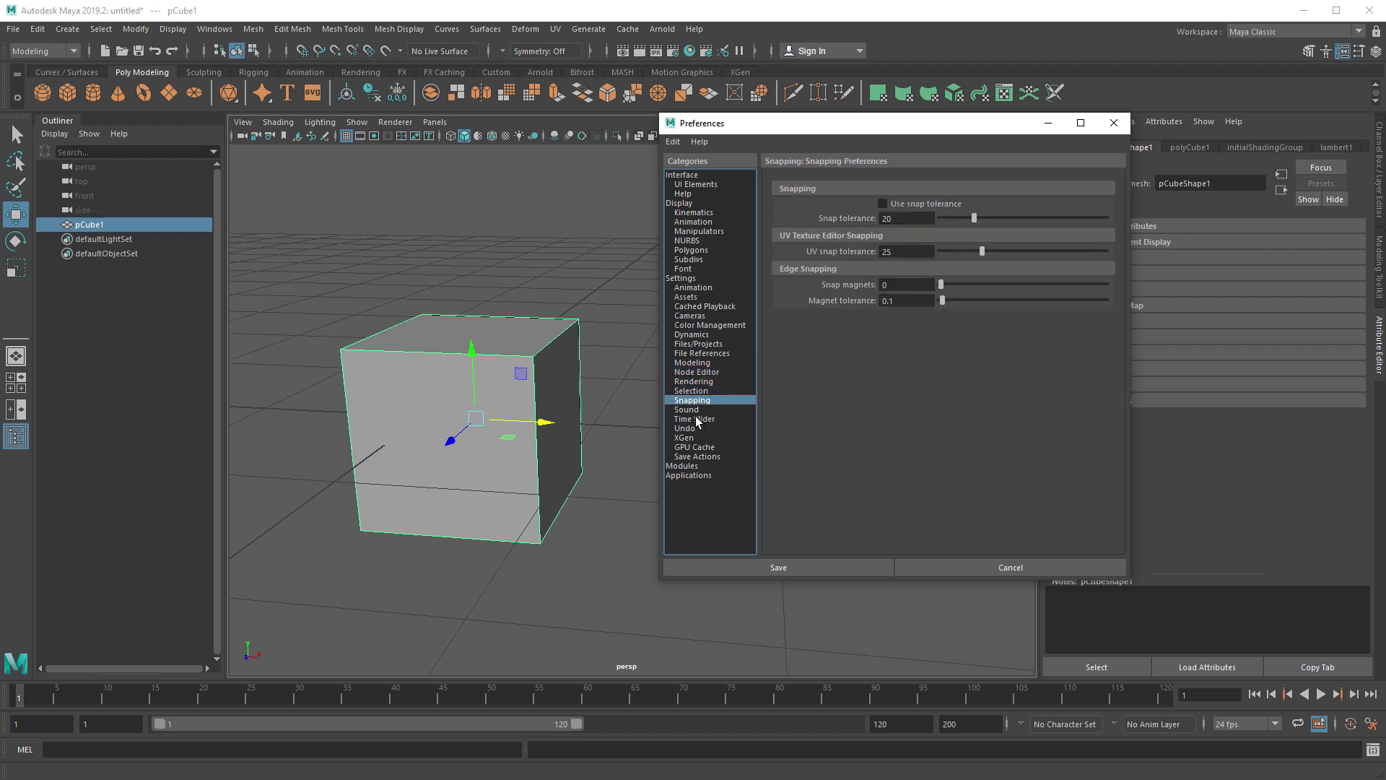
click(698, 410)
click(693, 418)
Step: Set the undo queue to Infinite in the Undo preferences
click(685, 428)
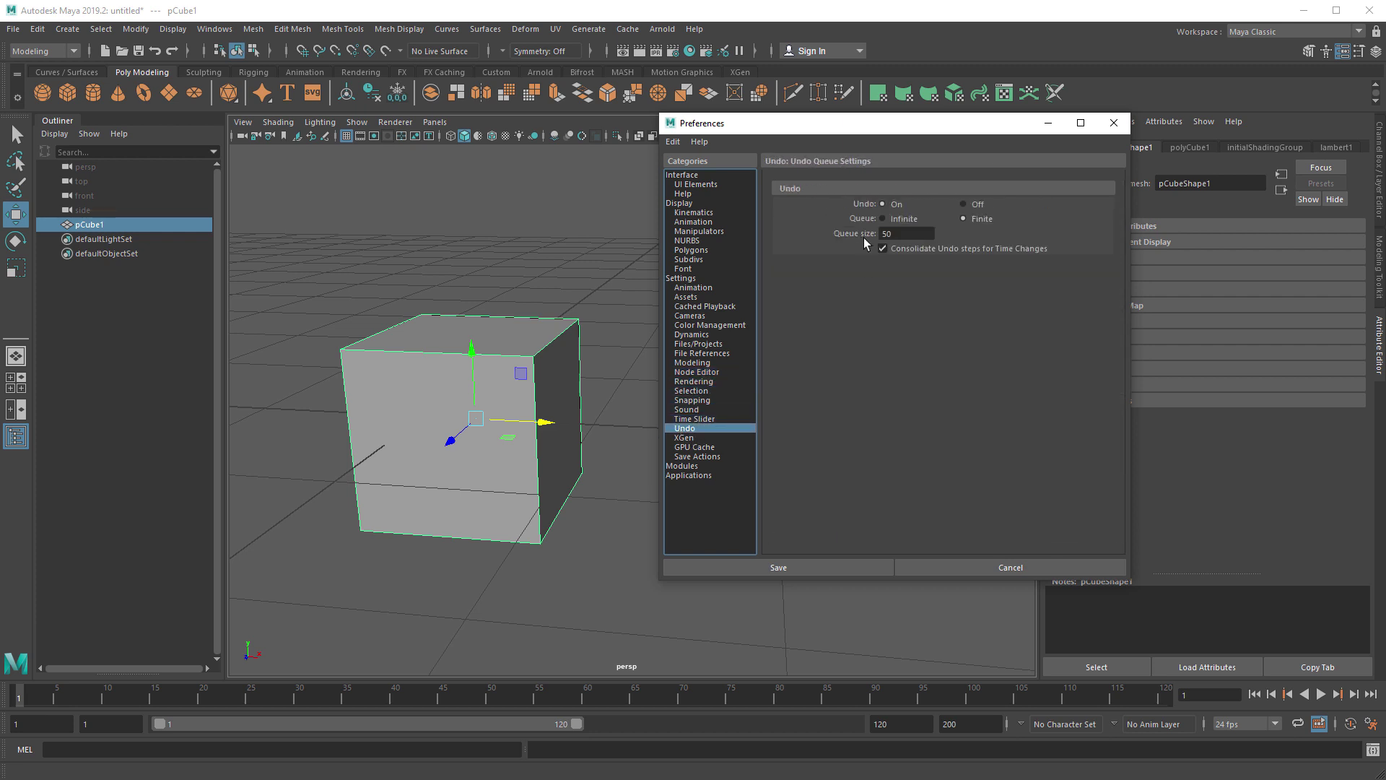
click(900, 218)
Step: Turn off Paint Effects under Load on Startup in the Modules preferences
click(684, 437)
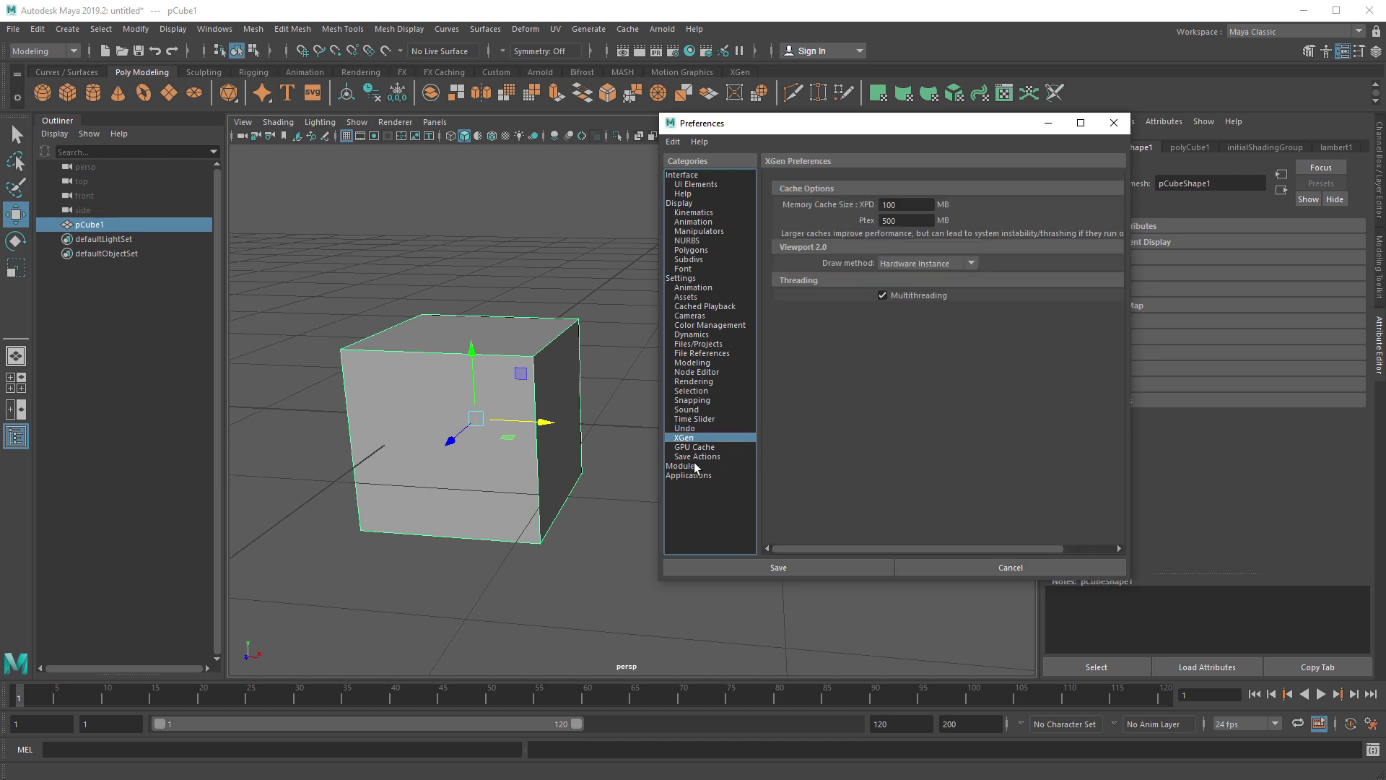
click(705, 448)
click(706, 456)
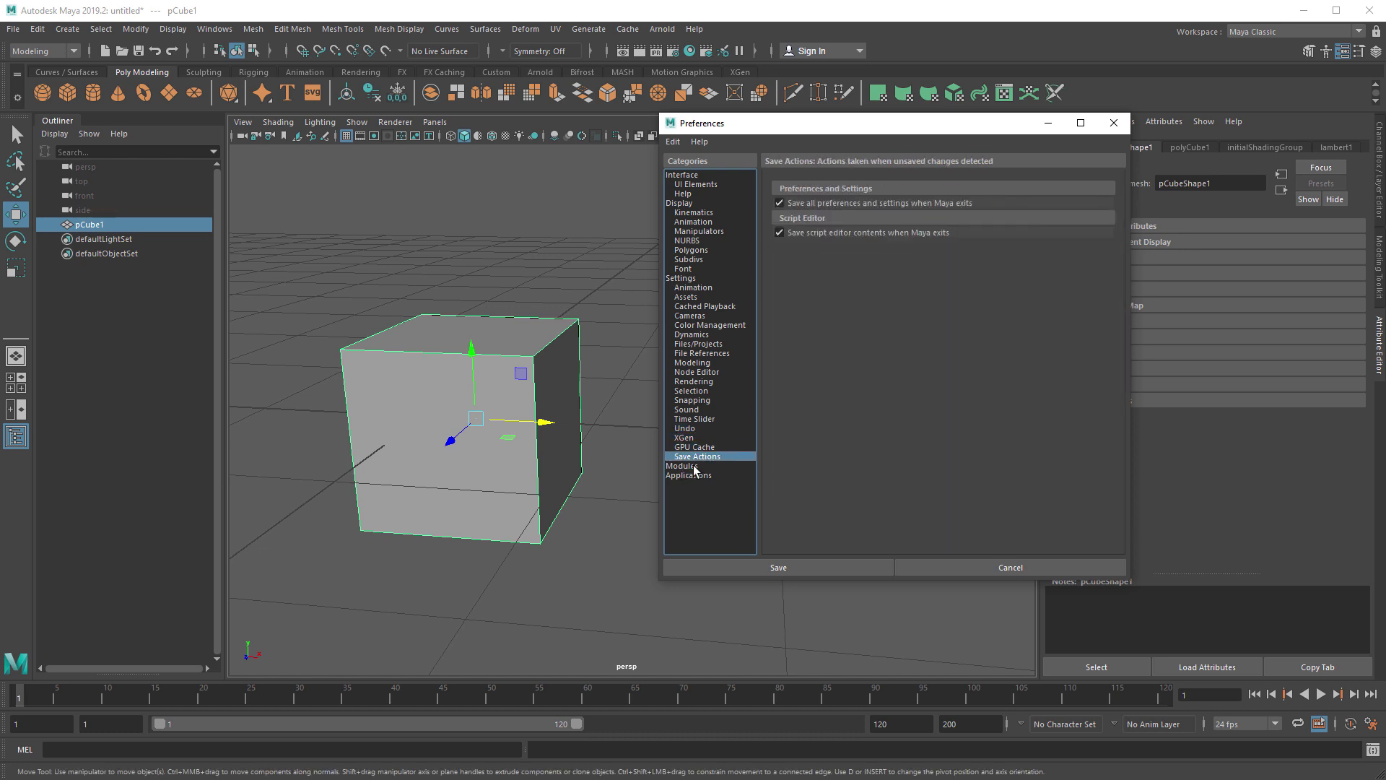
click(693, 467)
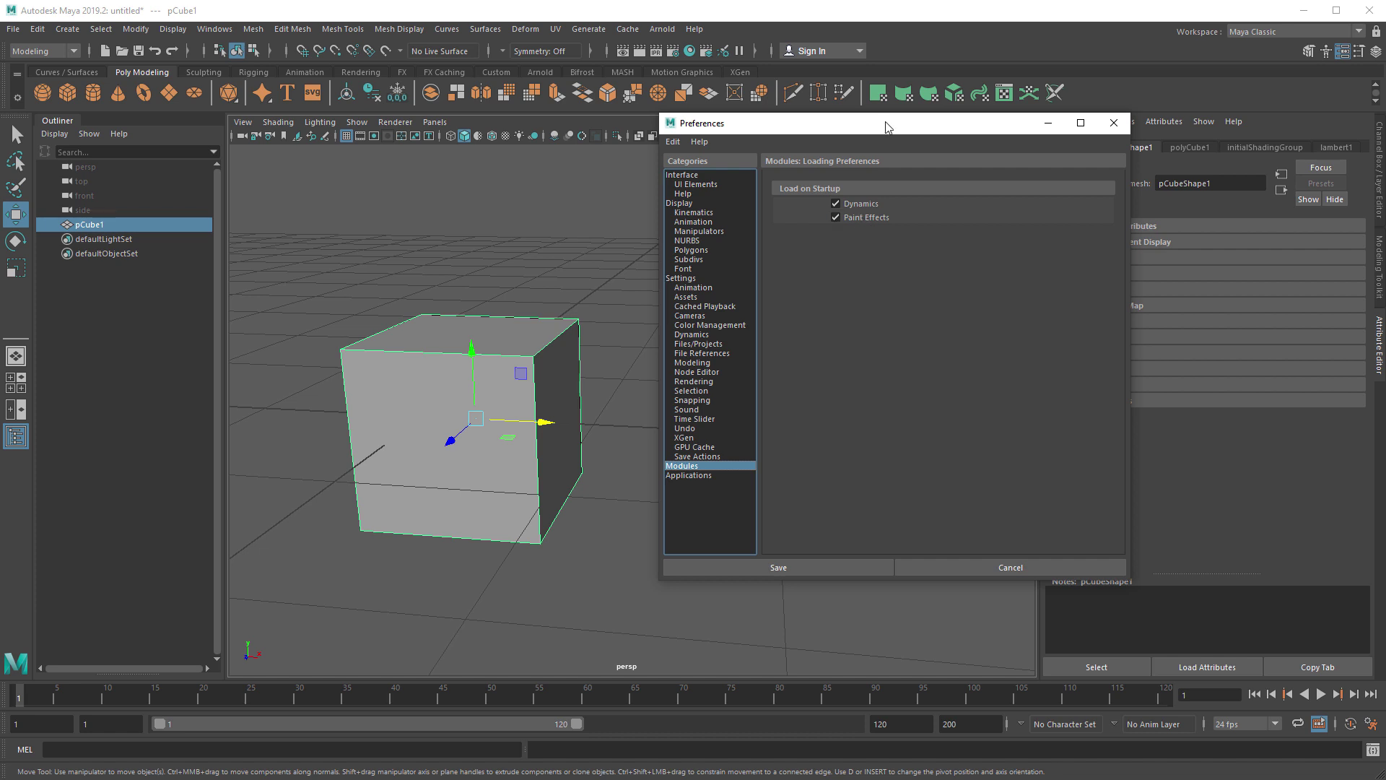
drag(888, 126, 920, 115)
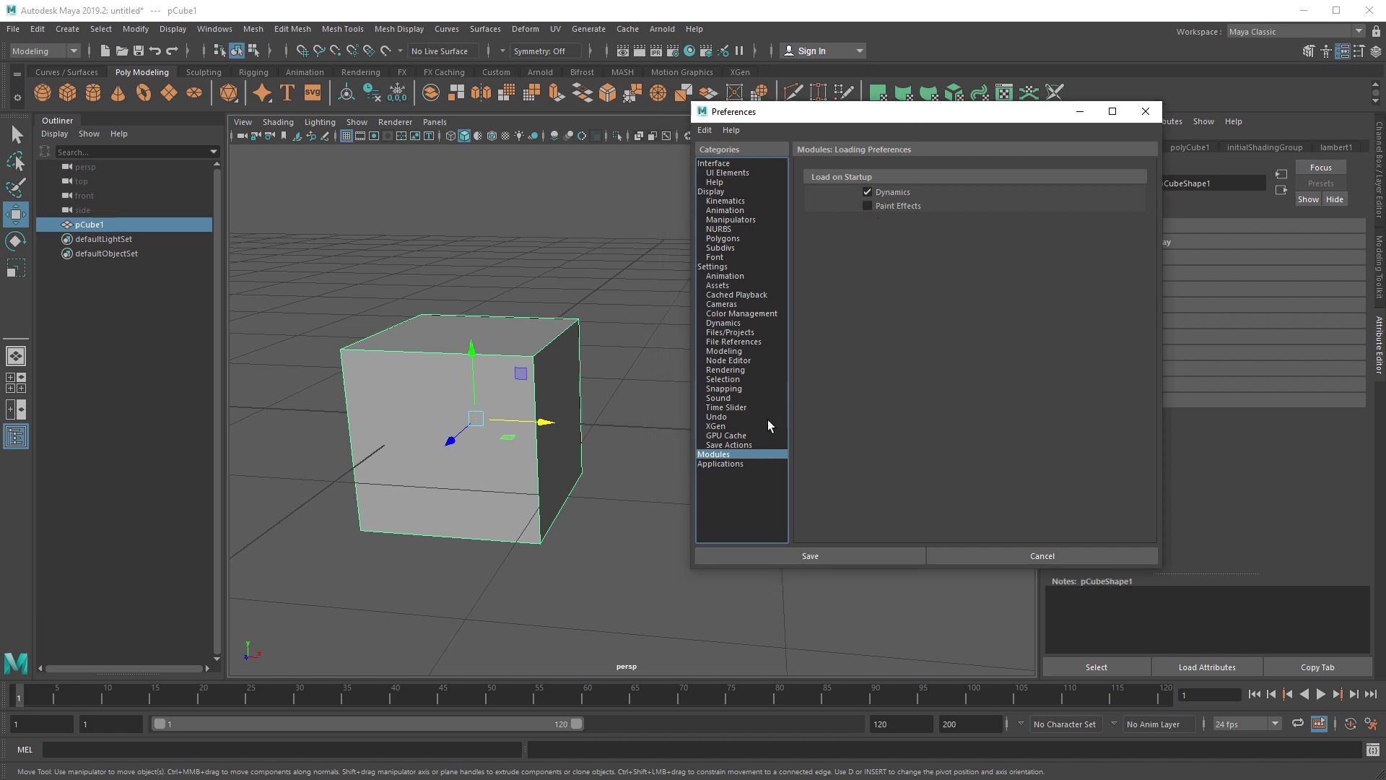
Step: Check the Applications preferences, save the changes made in the Preferences window and save the current preferences from the main window
click(734, 464)
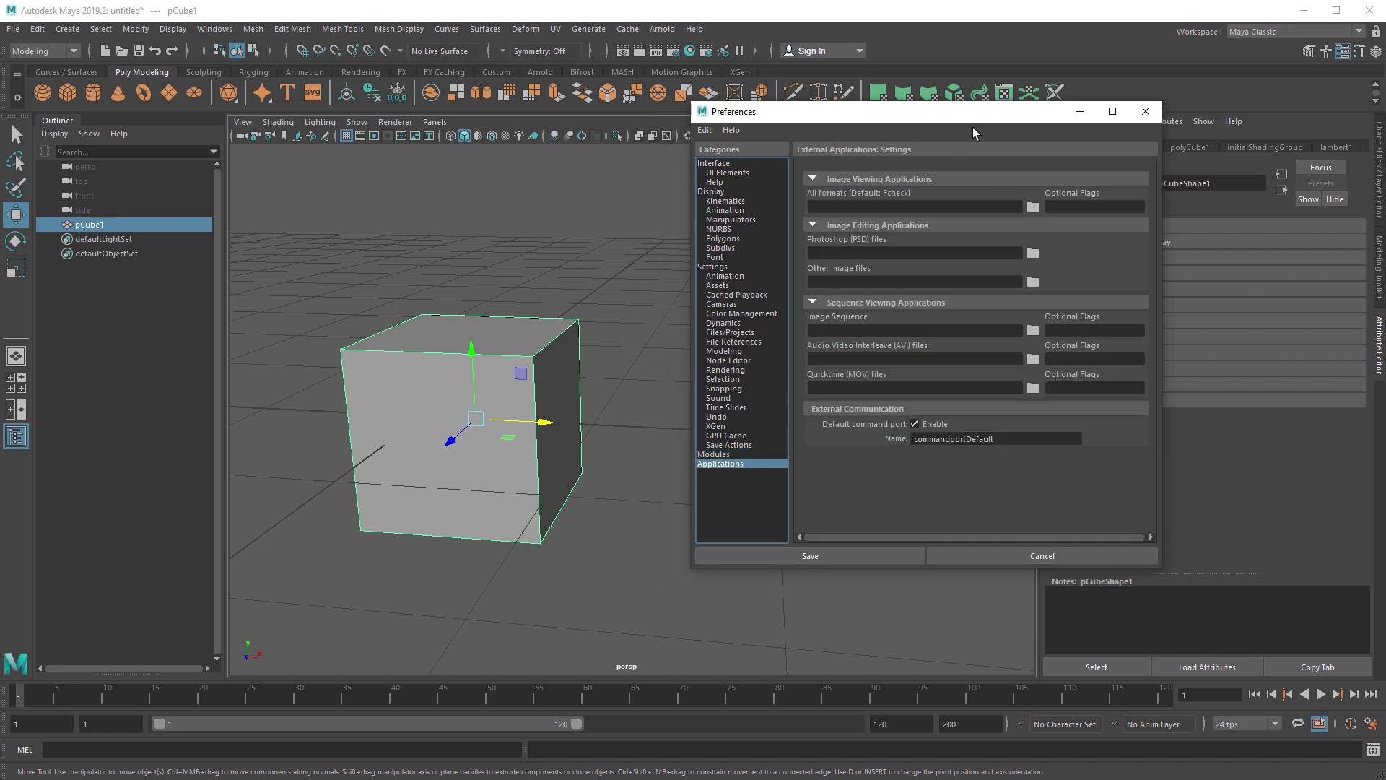
drag(978, 117, 919, 109)
click(765, 547)
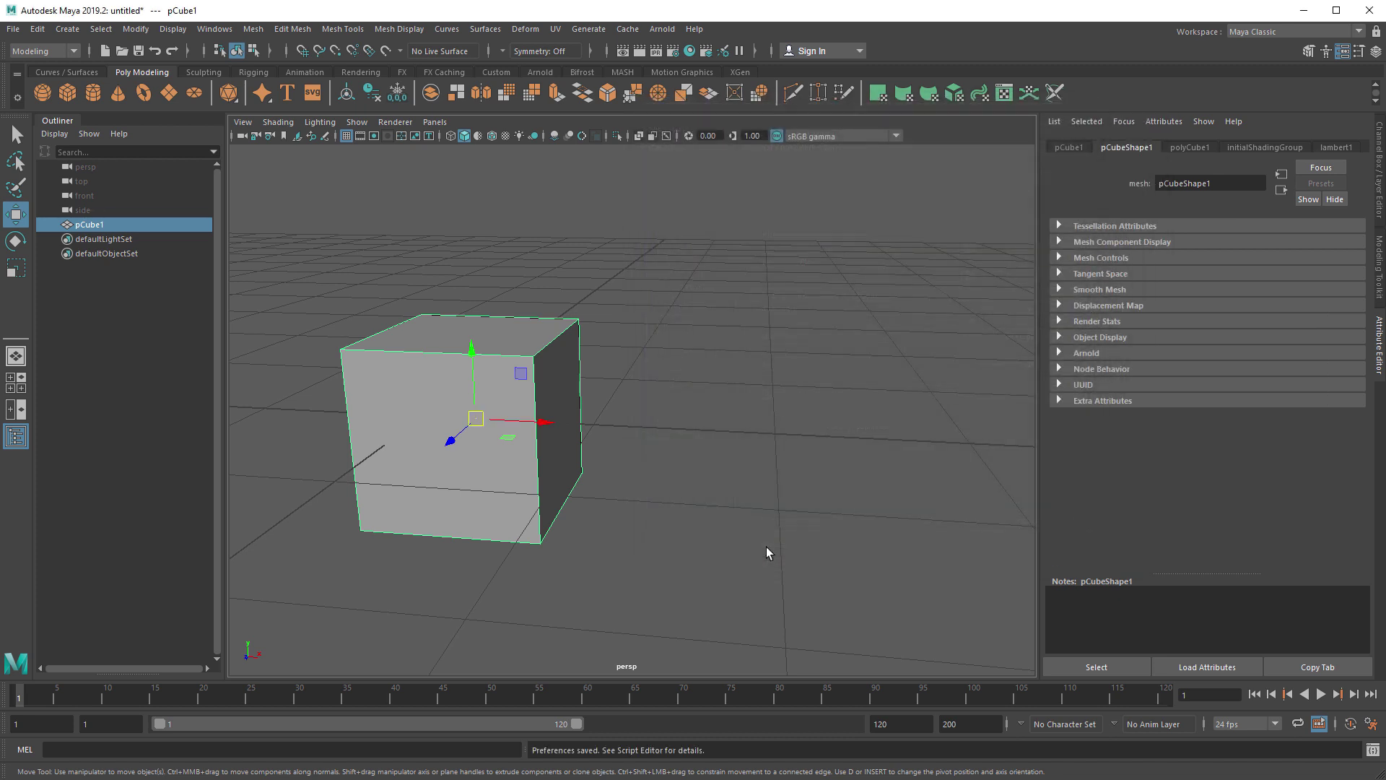
click(13, 29)
mouse_move(37, 29)
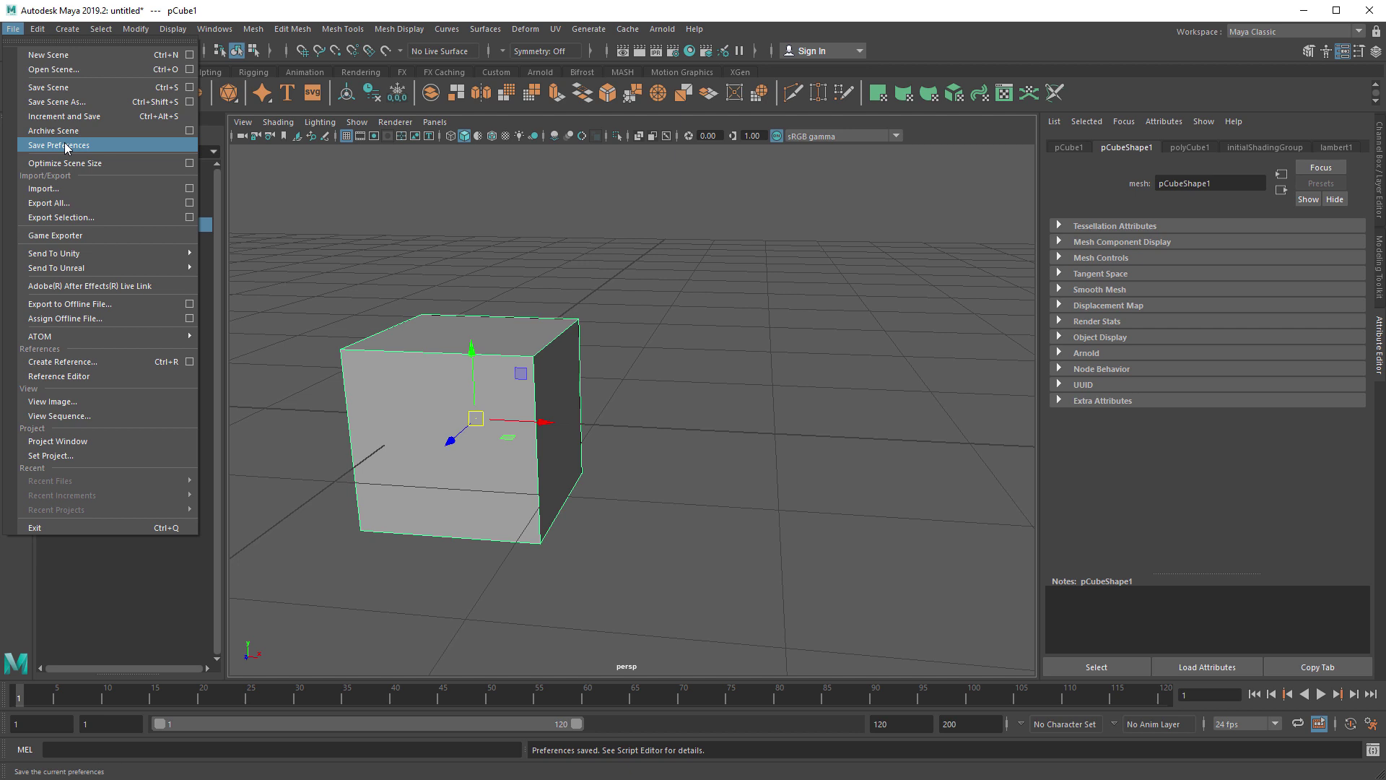
click(66, 147)
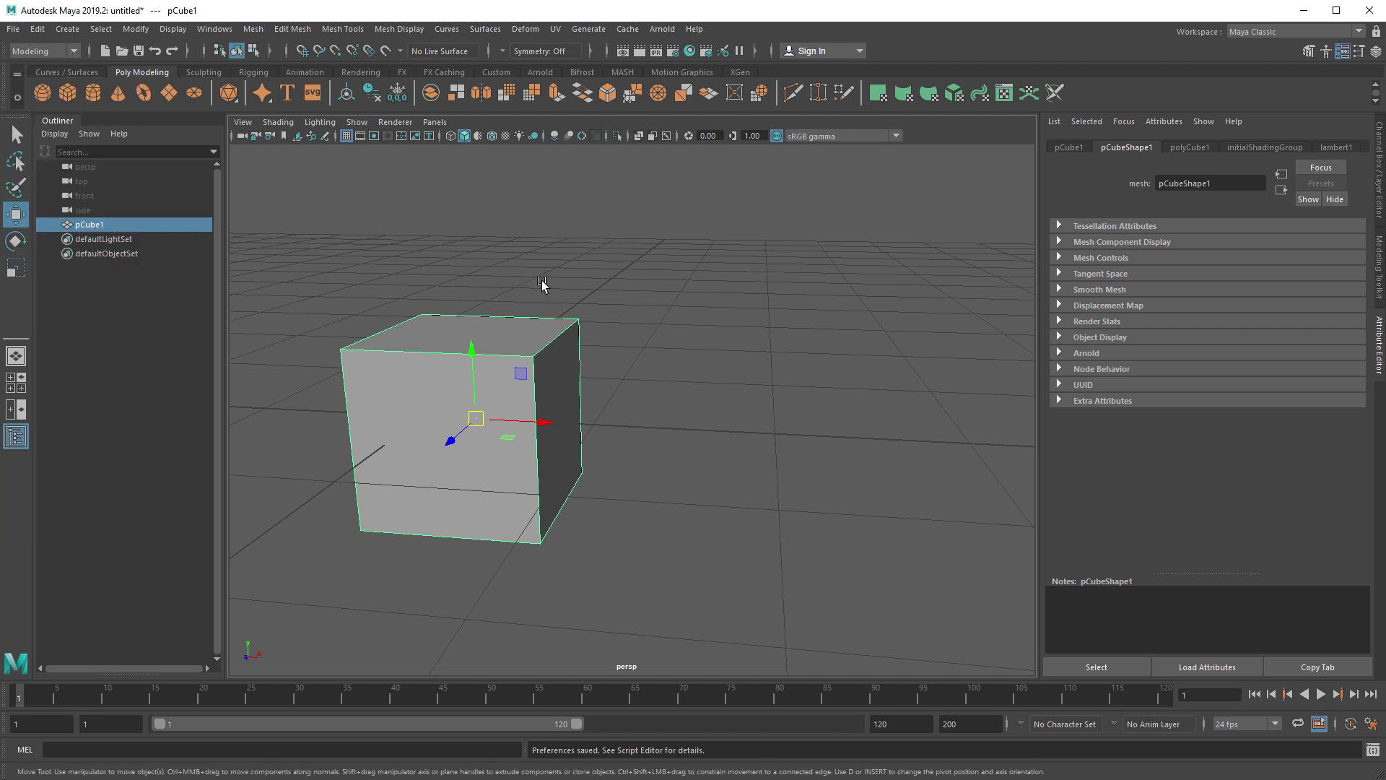
Step: Open the Plug-in Manager and enlarge its window to show more of the plug-in list
click(215, 29)
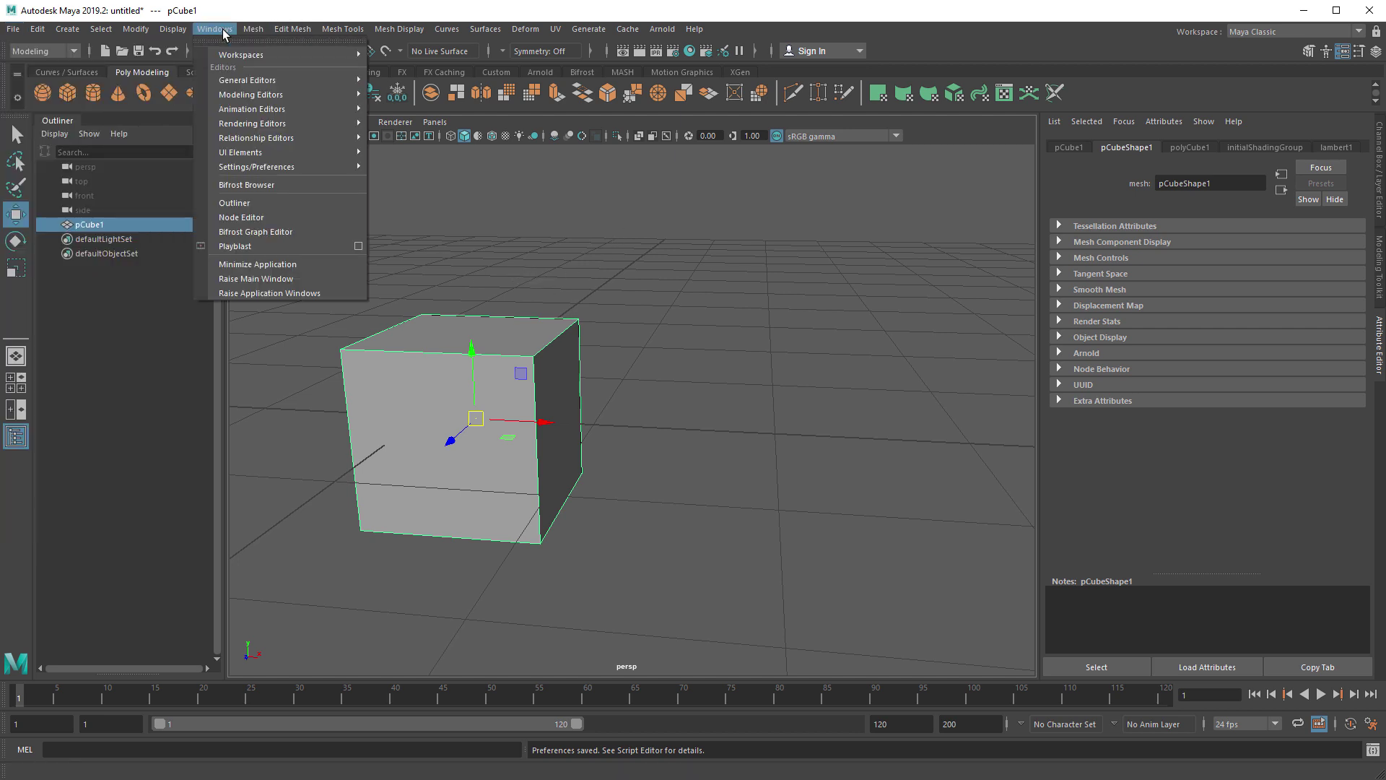
mouse_move(274, 168)
mouse_move(13, 29)
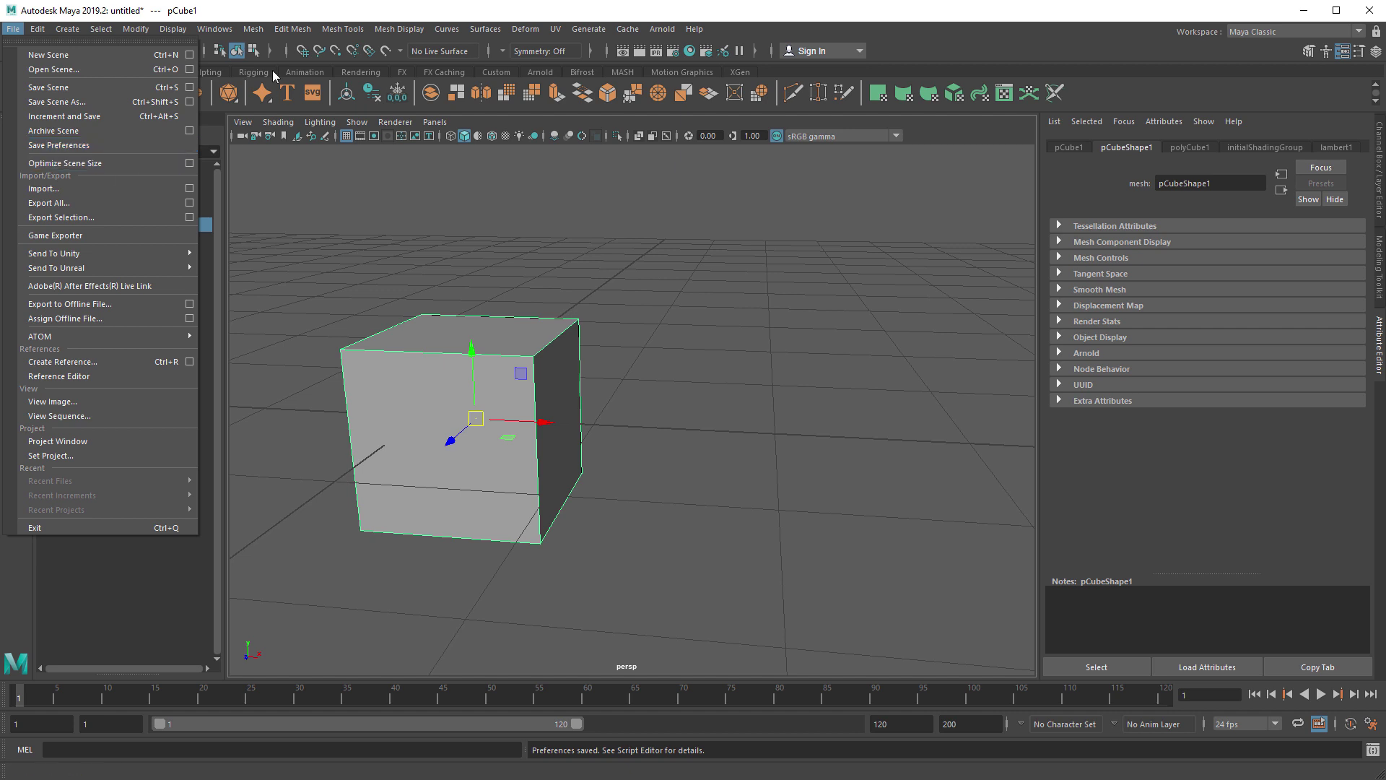
click(217, 30)
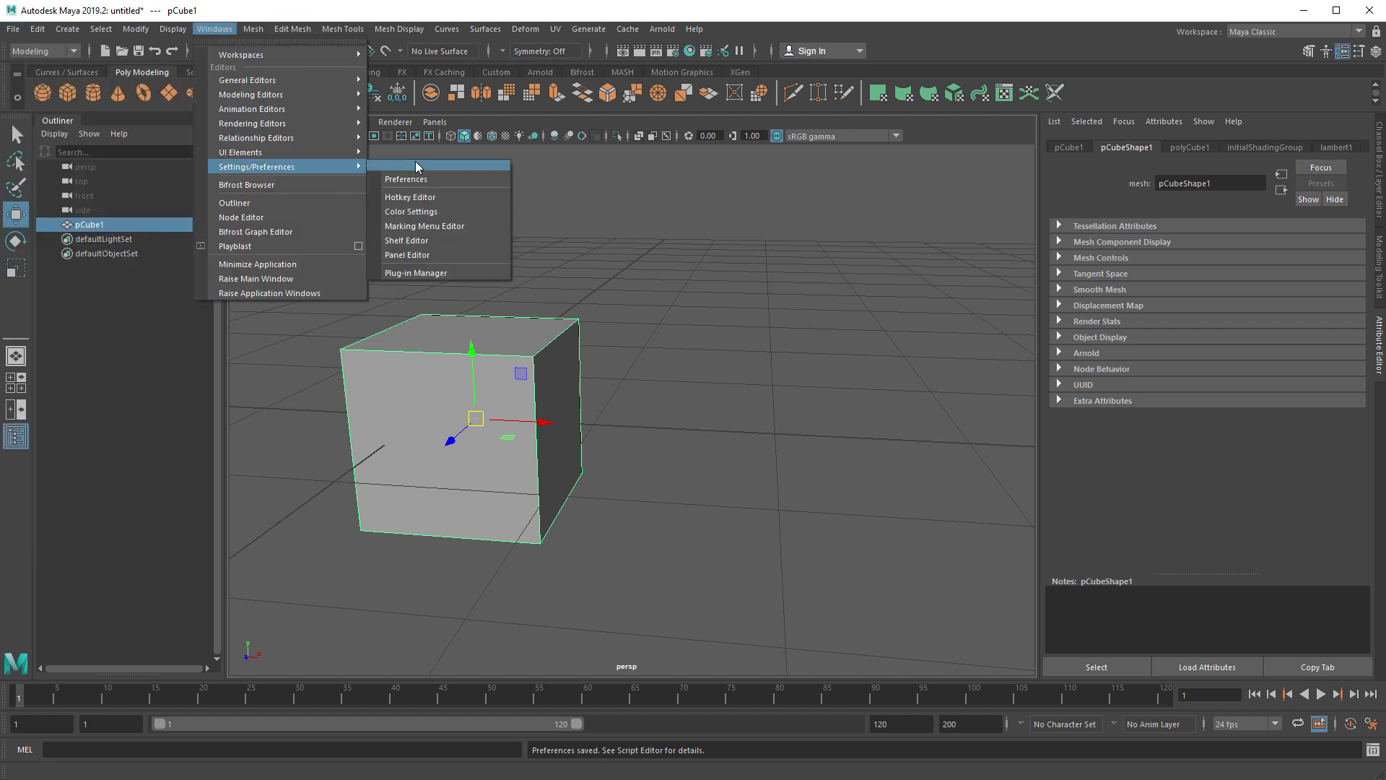
click(435, 271)
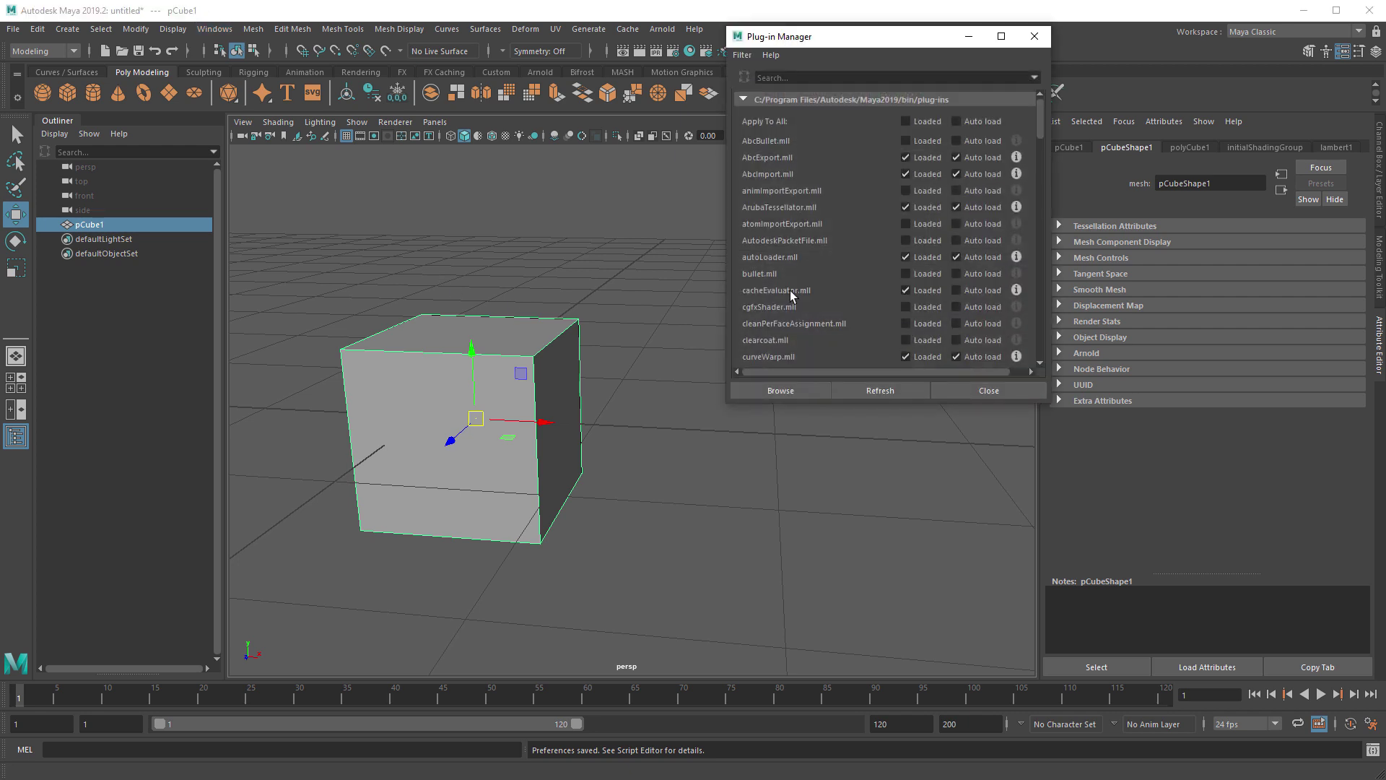
drag(878, 45, 727, 86)
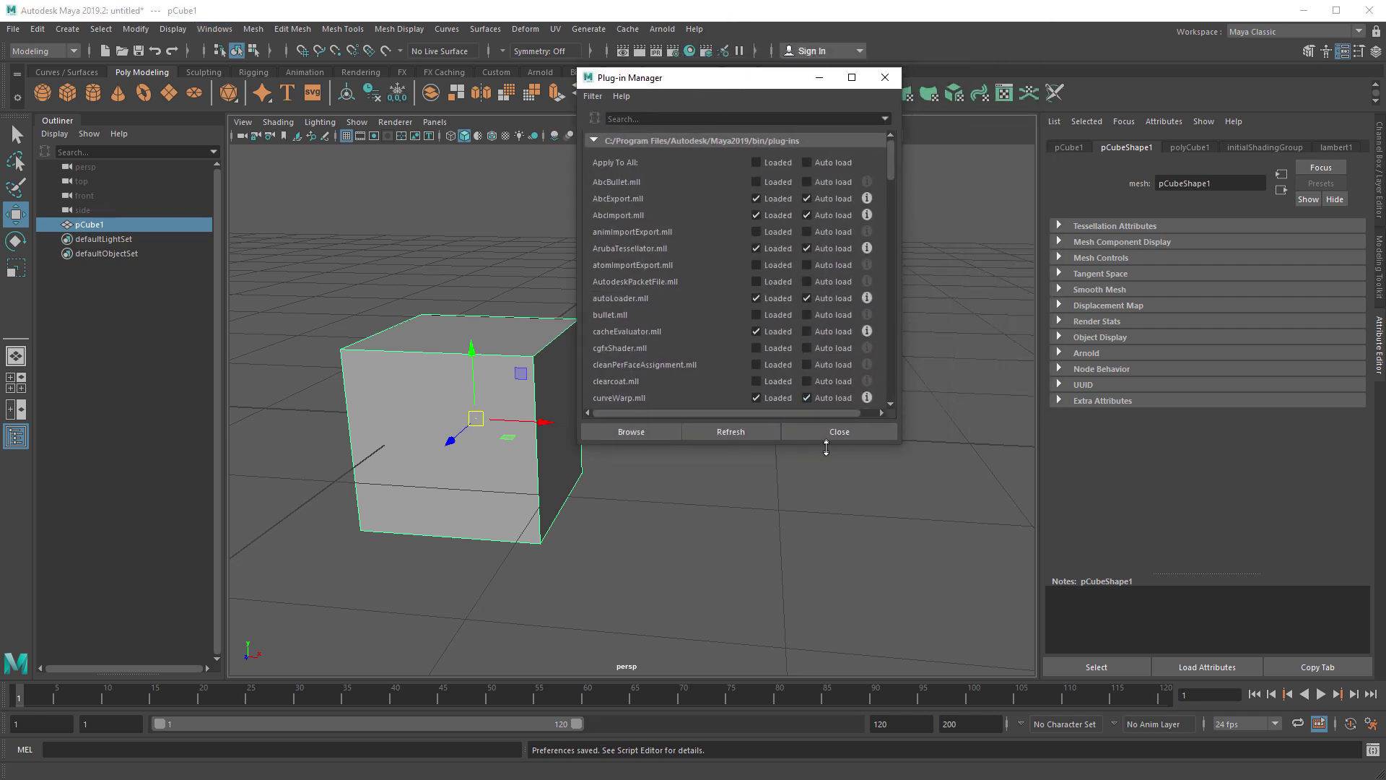
drag(835, 442, 835, 679)
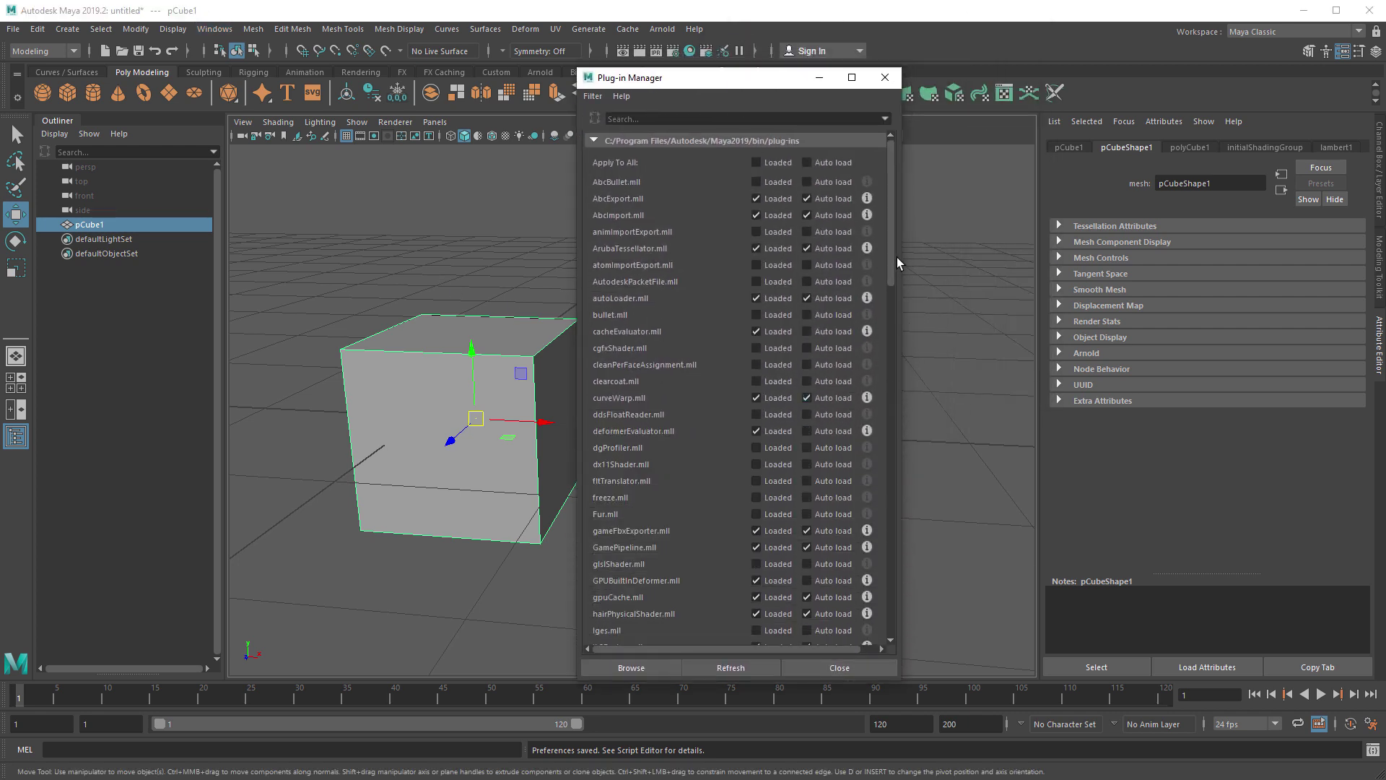
drag(902, 261, 921, 263)
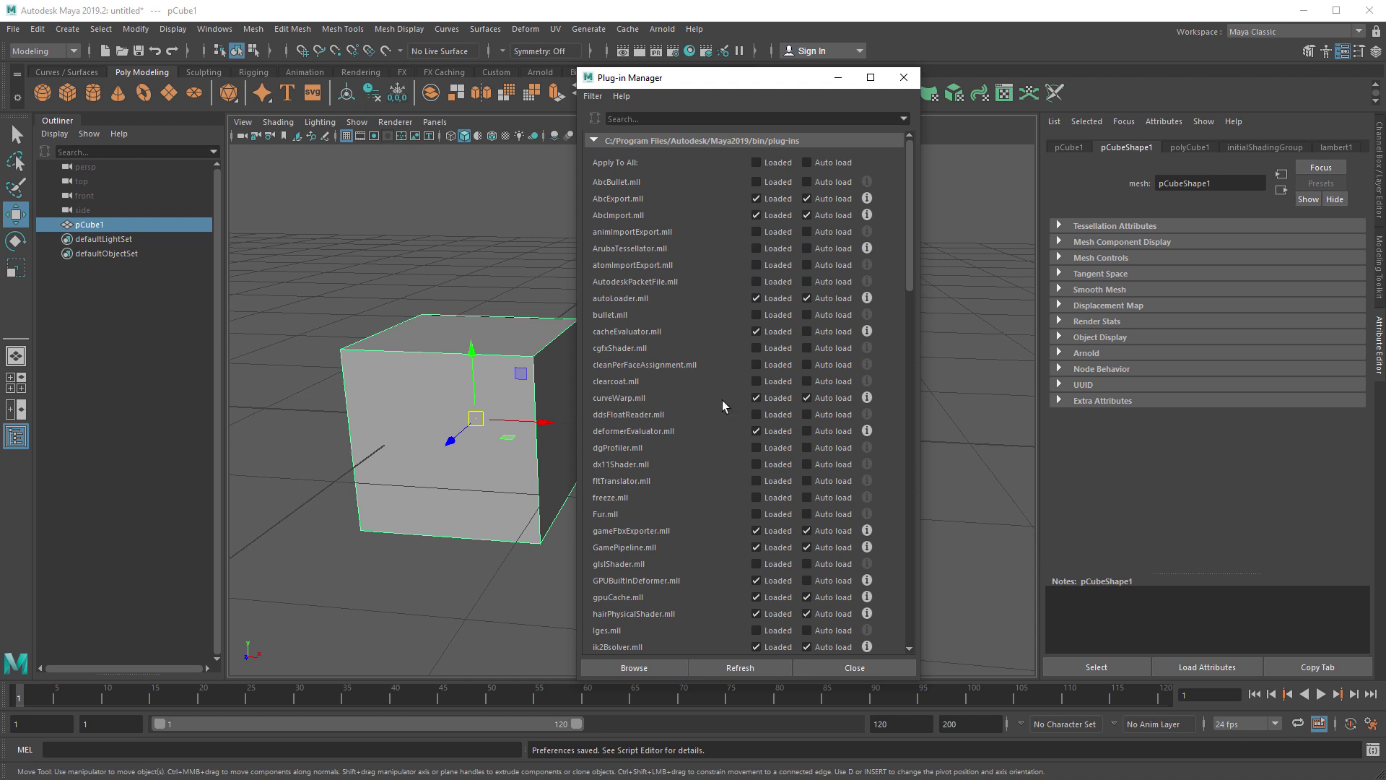
Step: Turn off Loaded and Auto load for ArubaTessellator.mll, gameFbxExporter.mll, GamePipeline.mll, hairPhysicalShader.mll and MayaMuscle.mll
scroll(710, 389, down, 3)
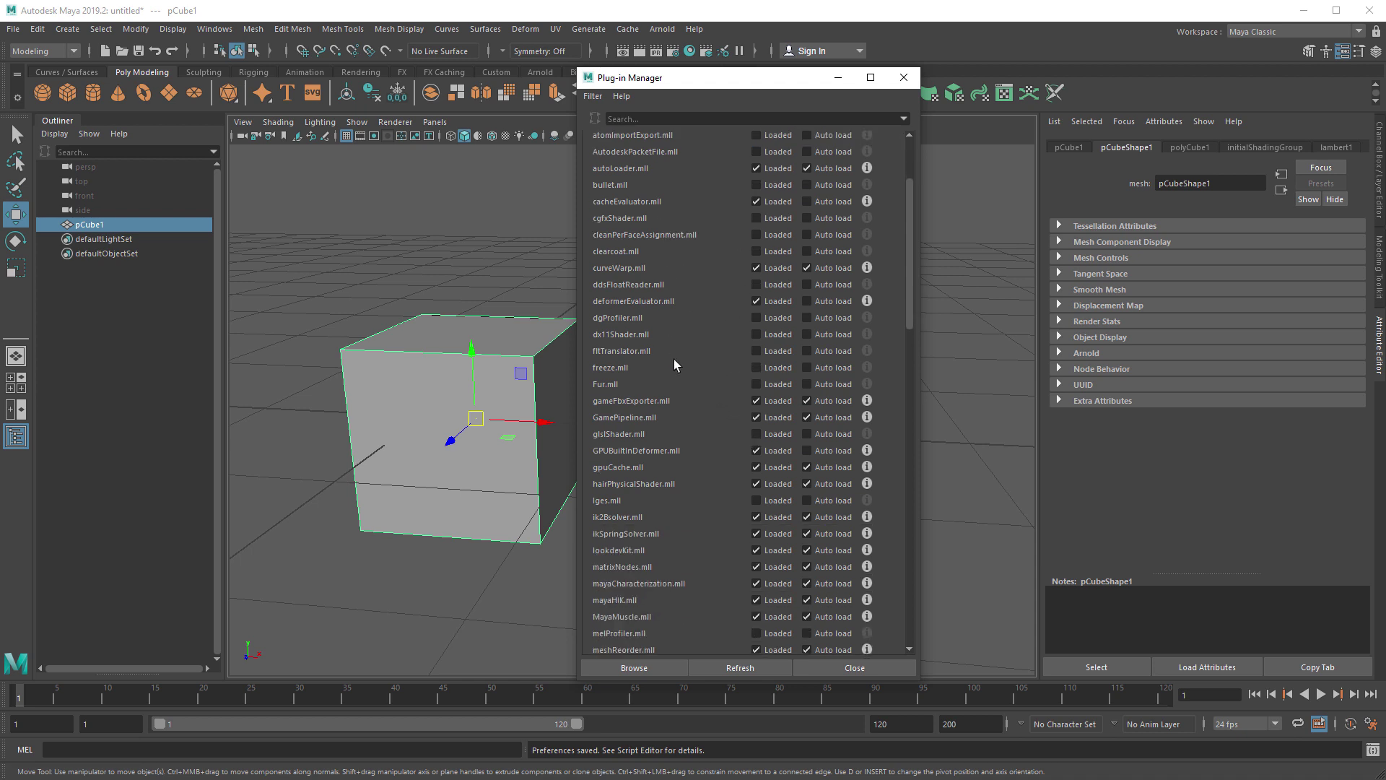
scroll(675, 364, down, 1)
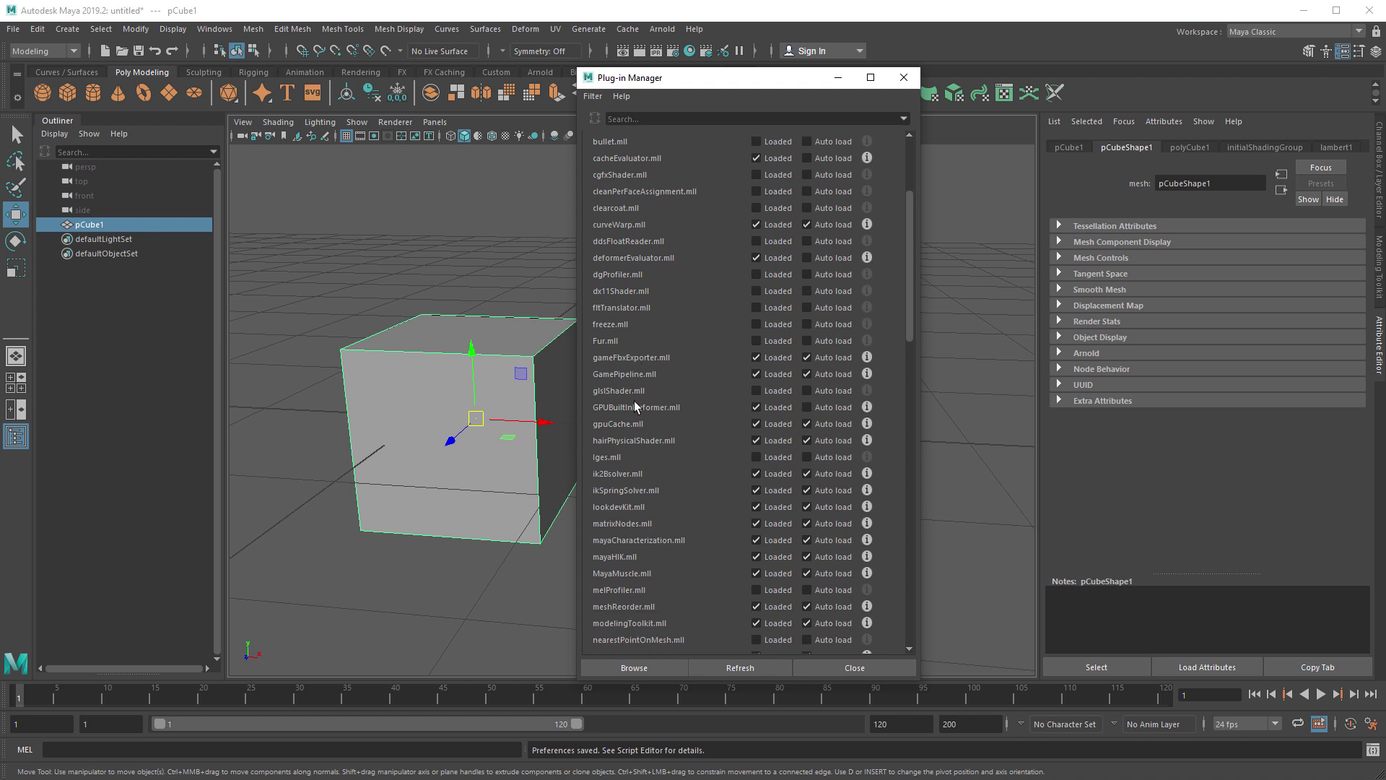
scroll(652, 470, down, 3)
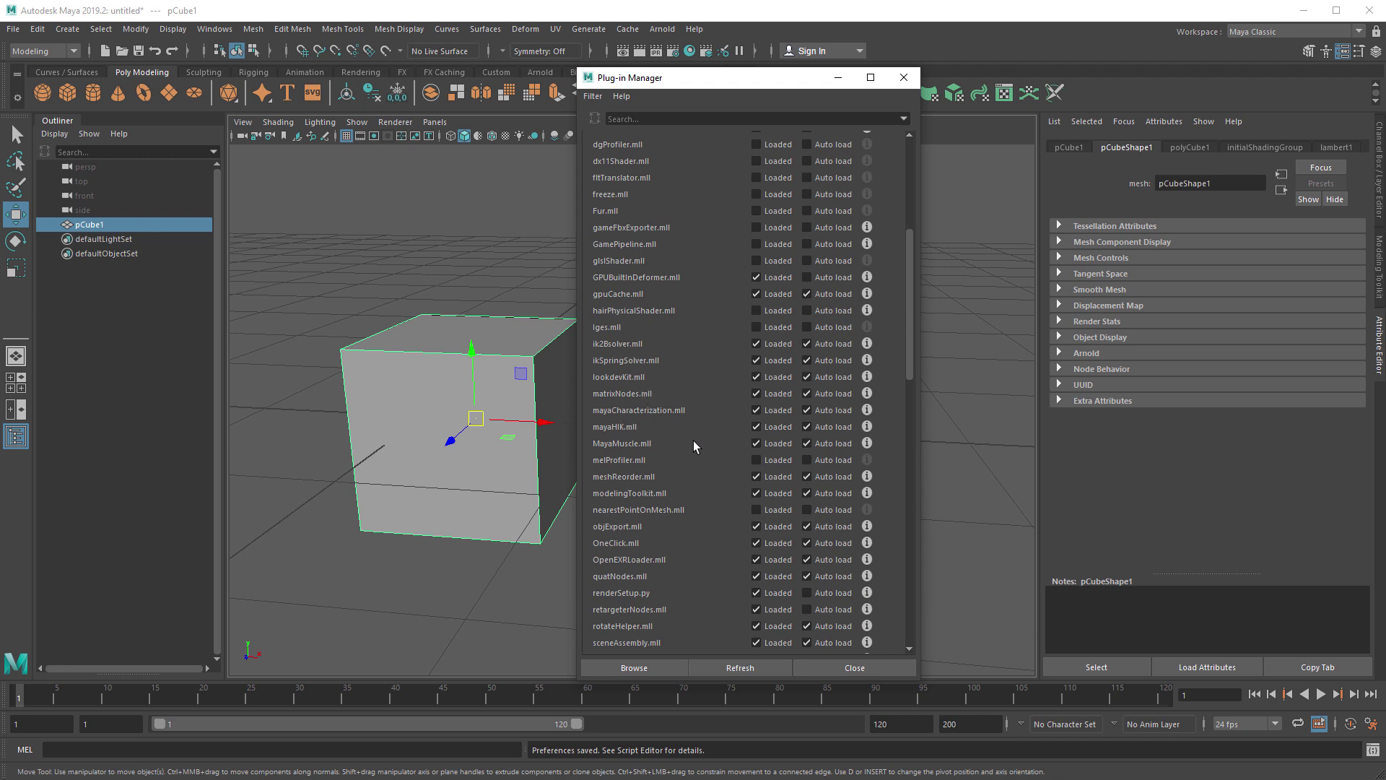
scroll(694, 441, down, 2)
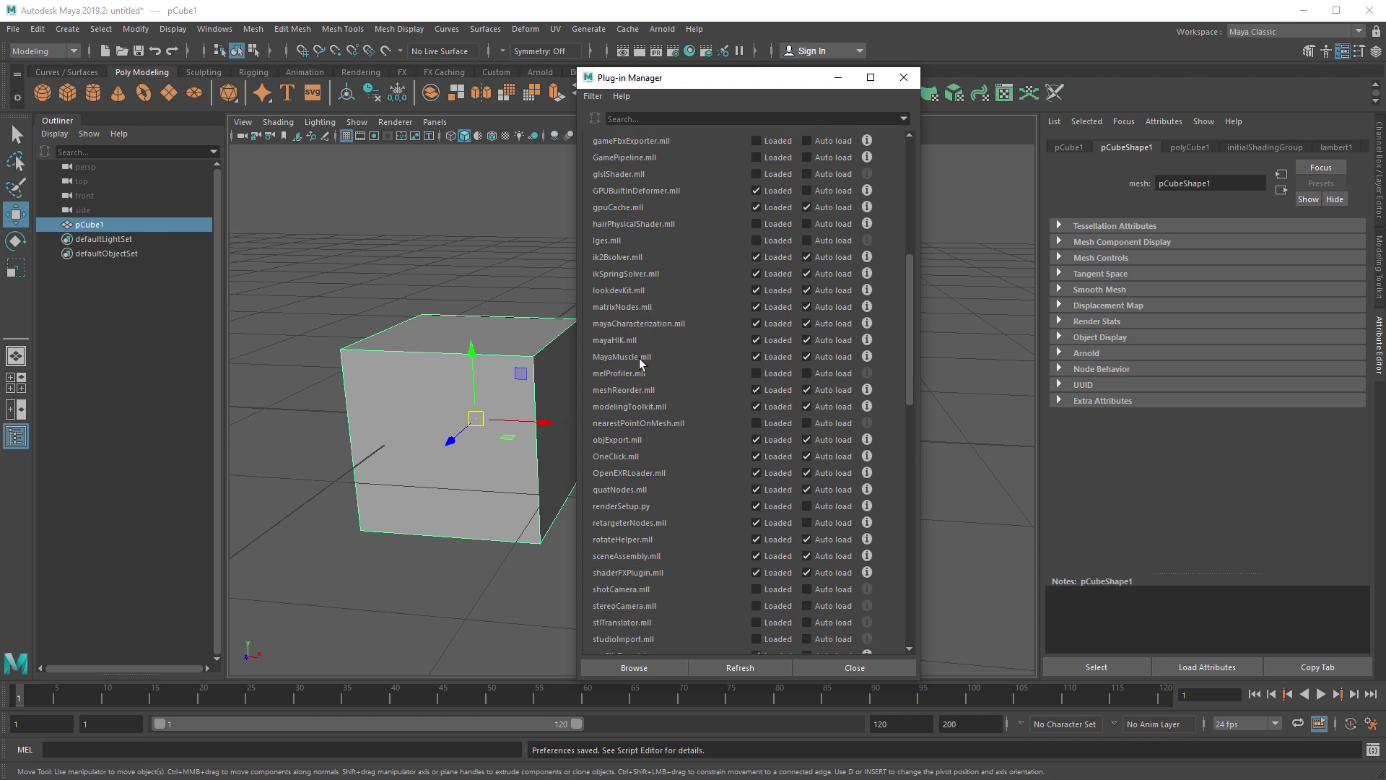
click(769, 358)
scroll(731, 361, down, 1)
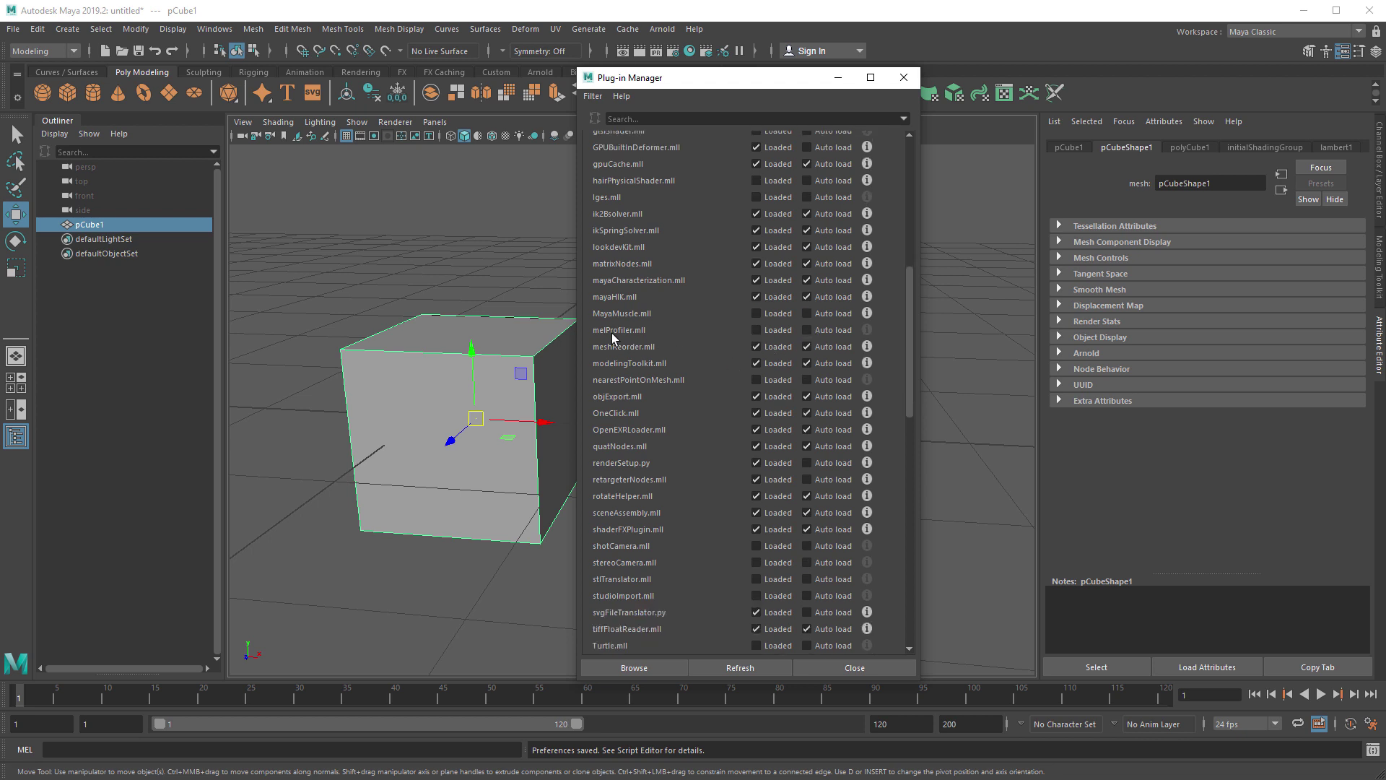
Step: Turn on Loaded and Auto load for melProfiler.mll and nearestPointOnMesh.mll
click(755, 330)
click(826, 379)
scroll(680, 475, down, 1)
Step: Unload sceneAssembly.mll, shaderFXPlugin.mll, svgFileTranslator.py and VectorRender.mll, leaving none of them set to auto load
scroll(659, 458, down, 1)
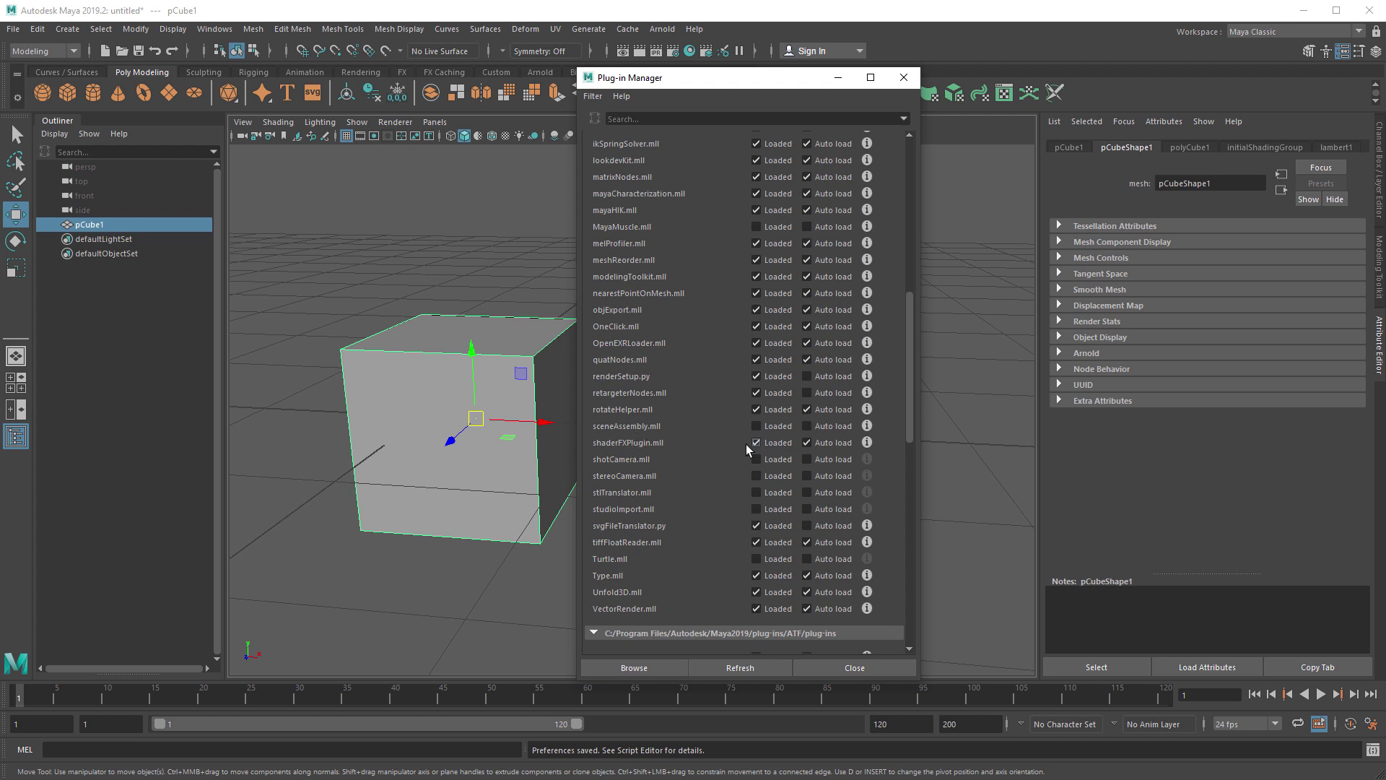
click(807, 442)
scroll(704, 460, down, 1)
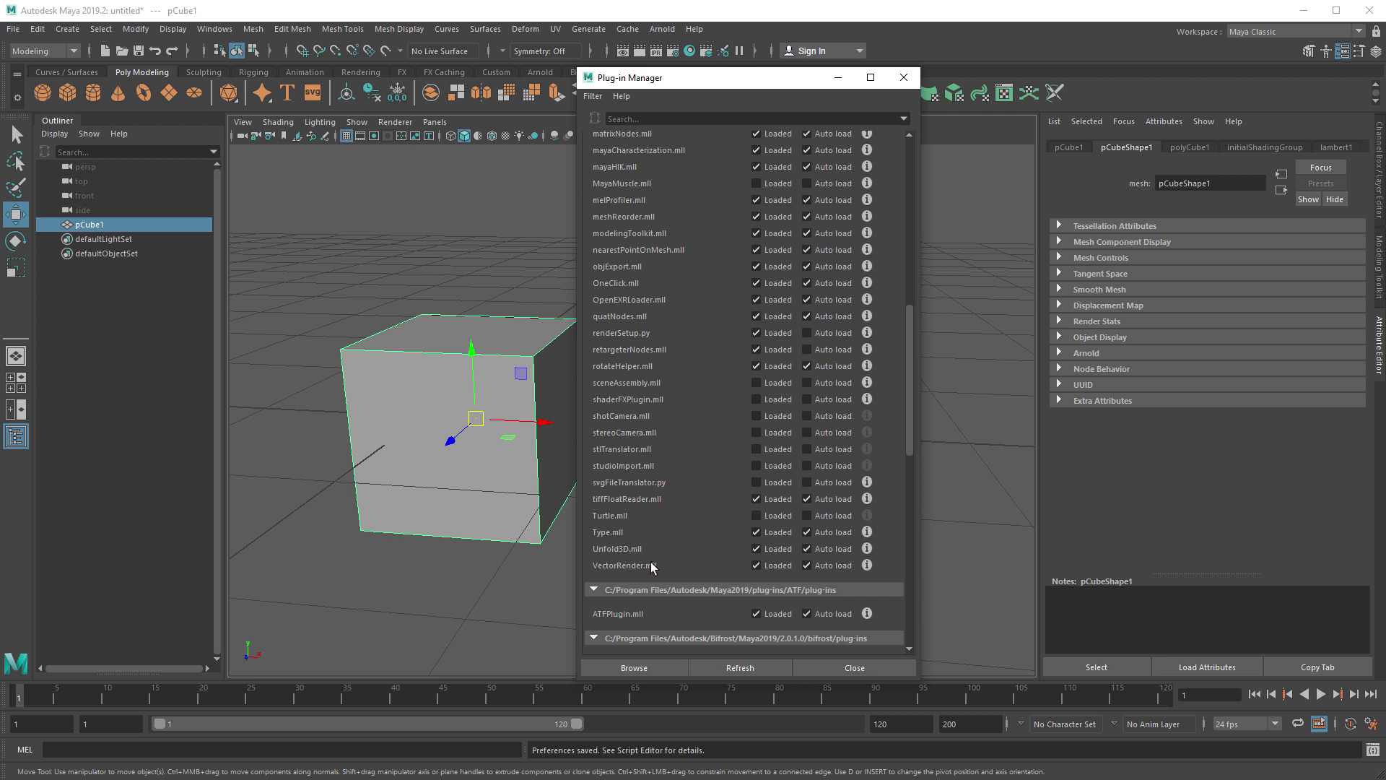
click(768, 564)
click(826, 564)
Step: Turn off Loaded and Auto load for all plug-ins in the Bifrost group using Apply To All
scroll(683, 545, down, 4)
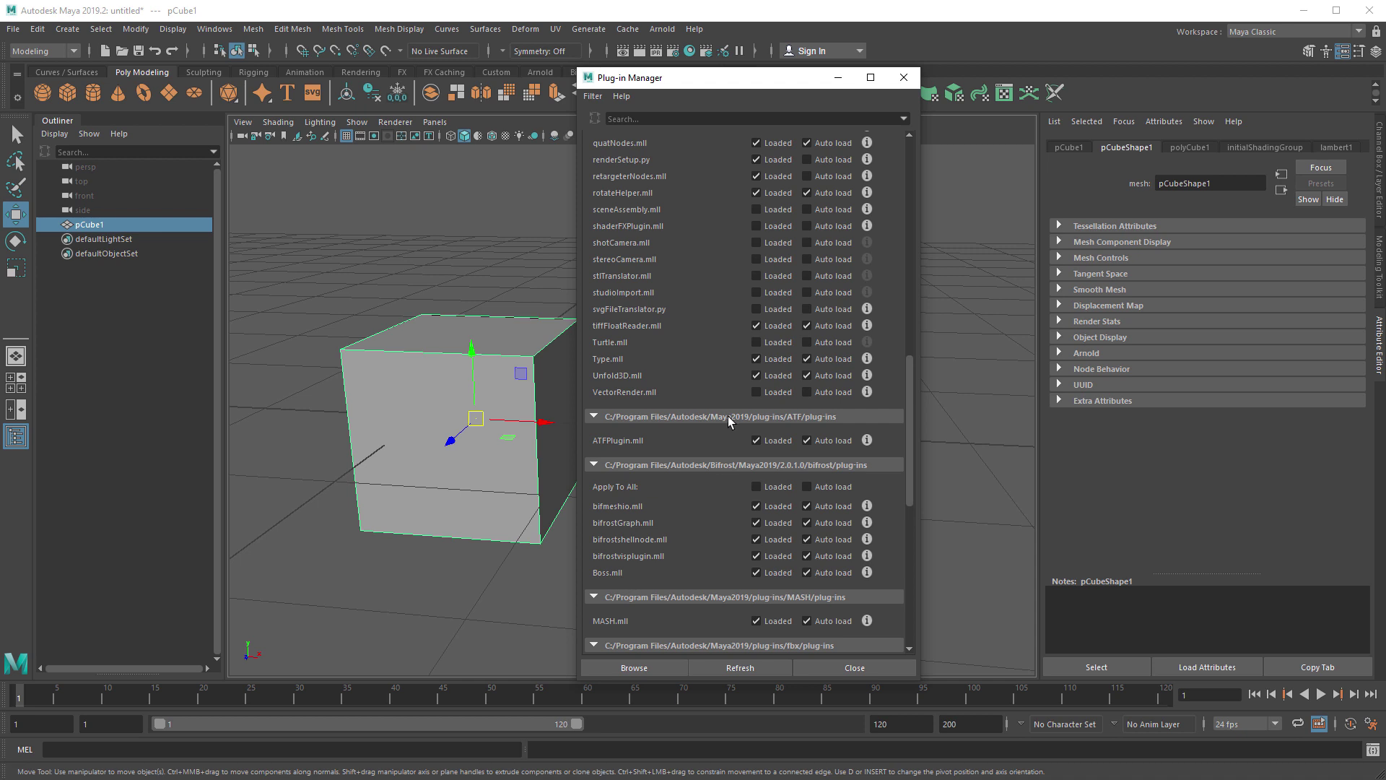
scroll(727, 415, down, 2)
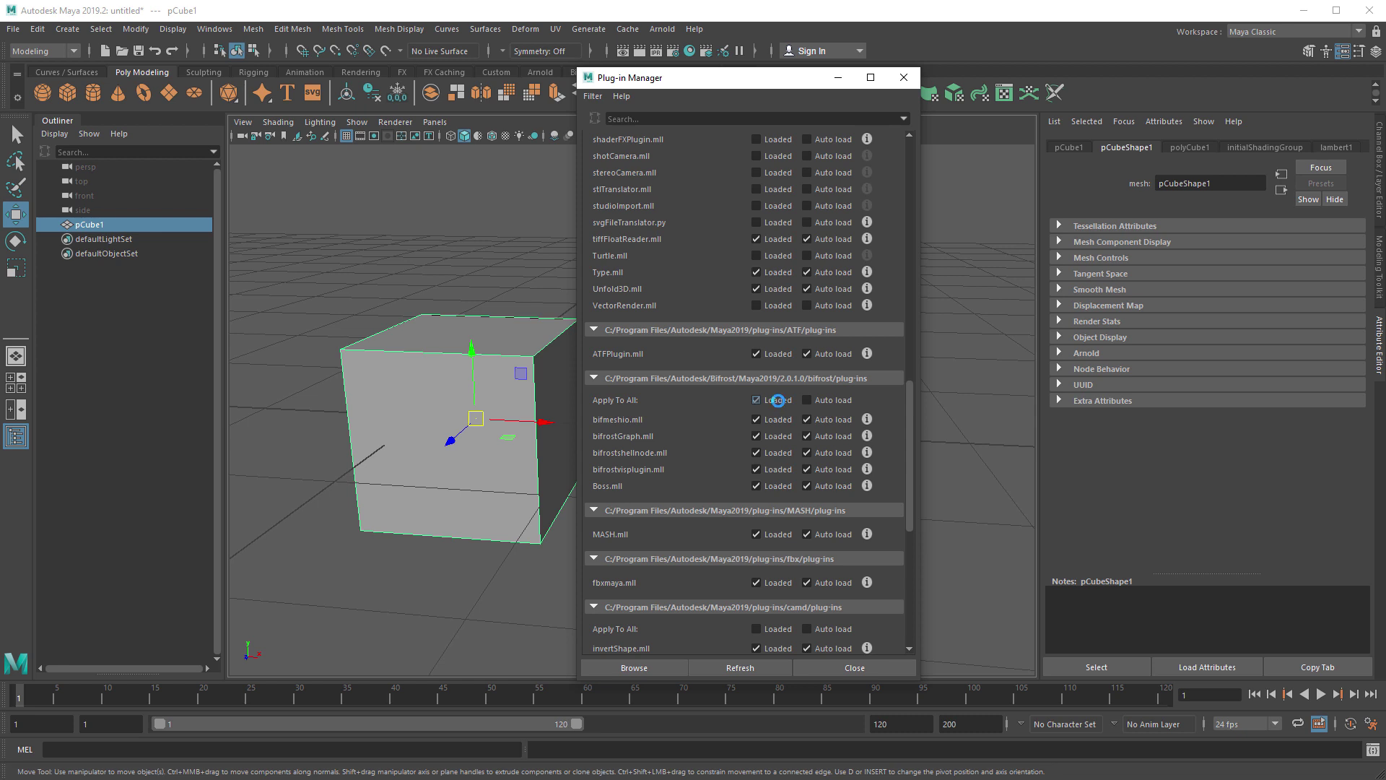
click(807, 400)
click(825, 399)
scroll(706, 465, down, 2)
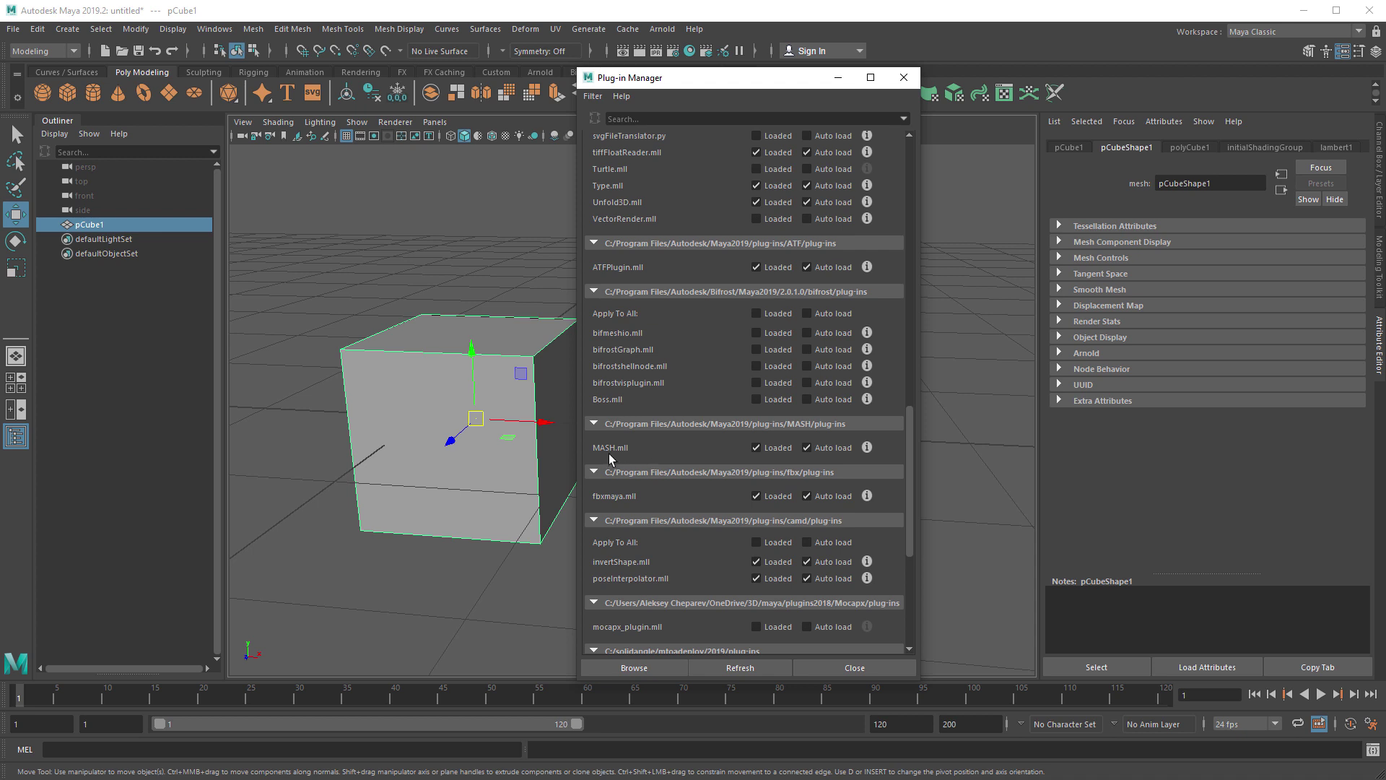
Step: Turn off Loaded and Auto load for MASH.mll, mtoa.mll and Substance.mll
click(756, 448)
click(807, 447)
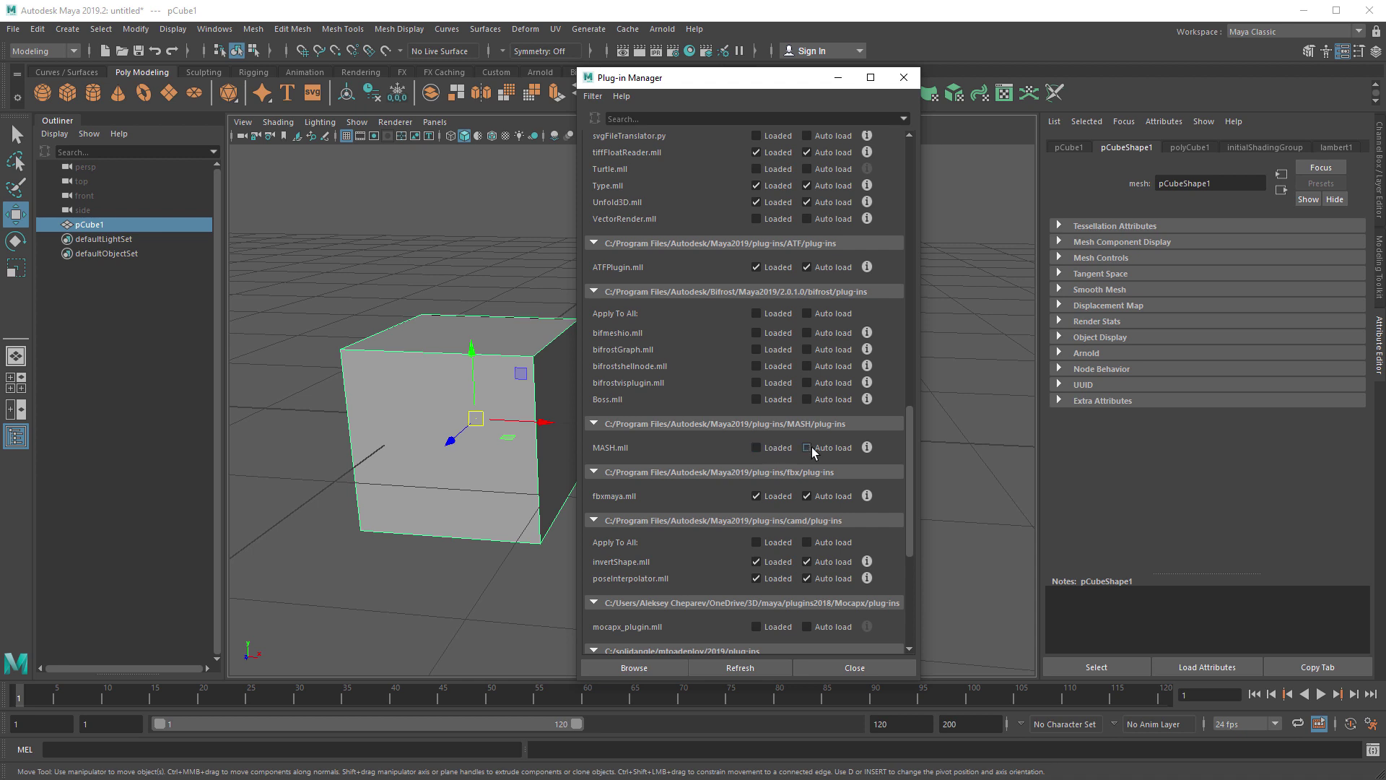
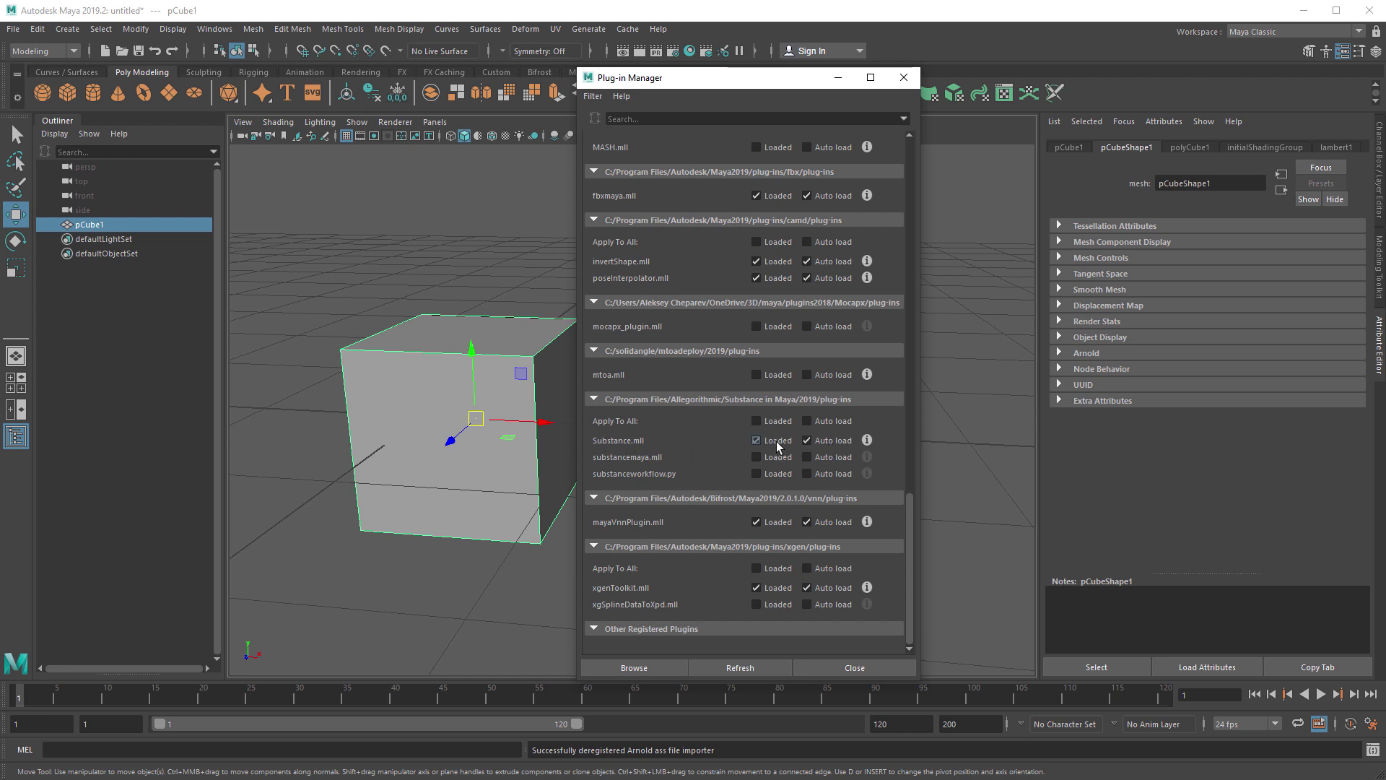
click(823, 441)
Step: Turn off Loaded and Auto load for xgenToolkit.mll and close the Plug-in Manager
drag(746, 79, 943, 63)
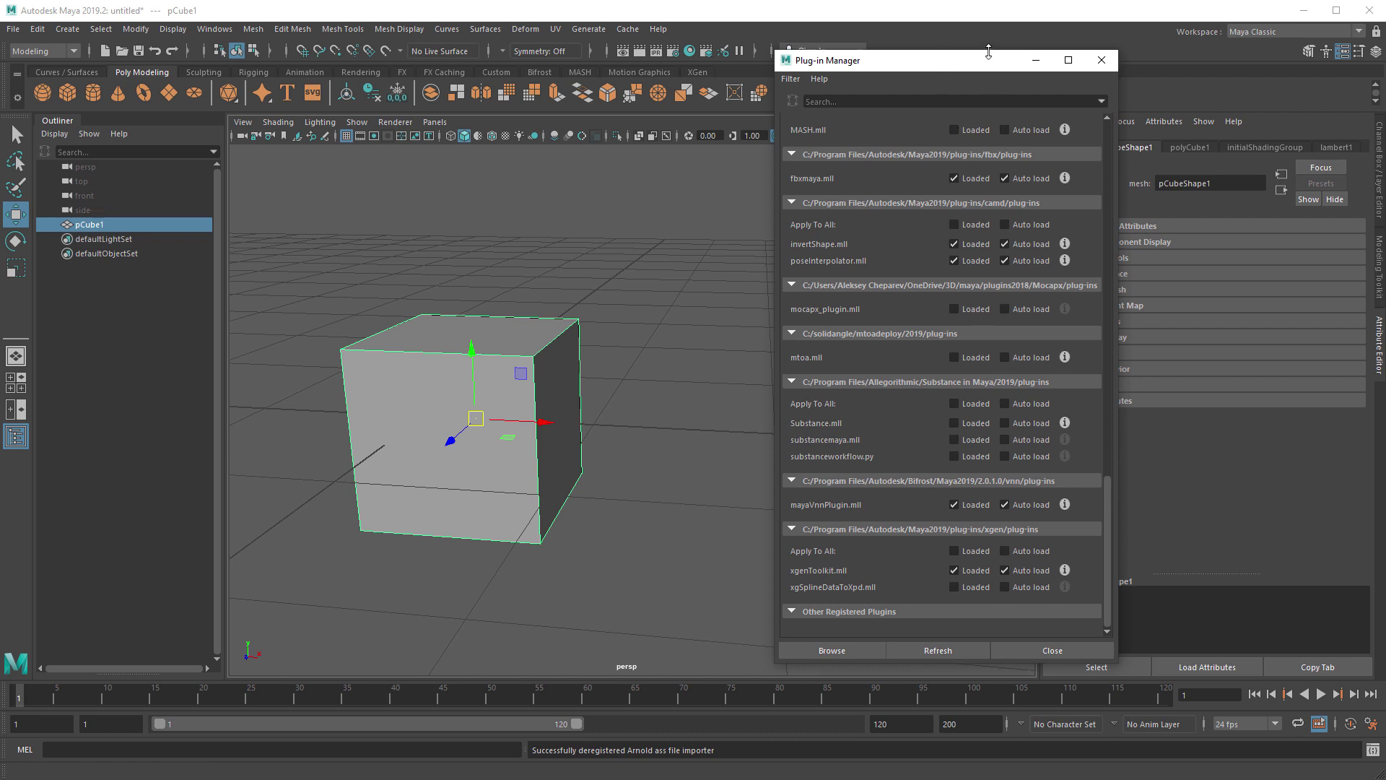
drag(990, 65, 835, 49)
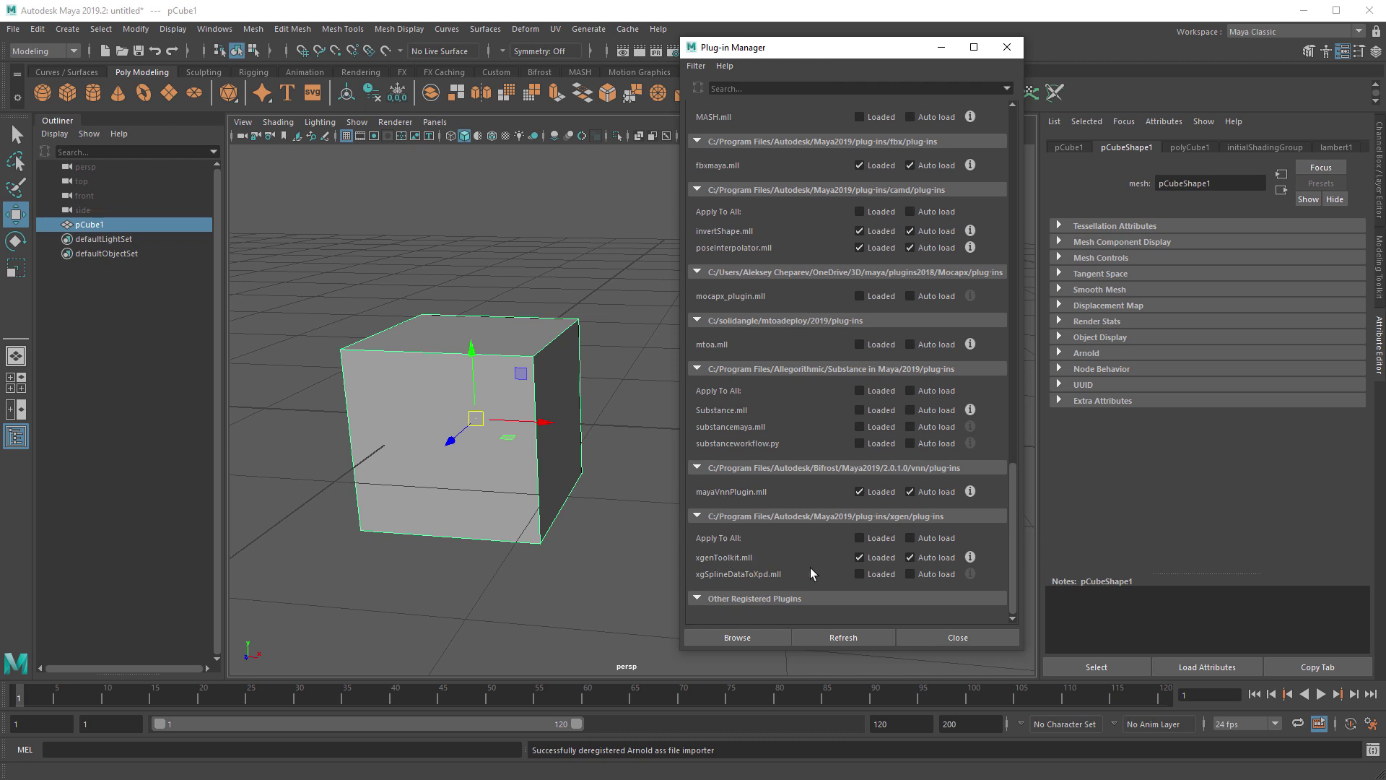
click(870, 560)
click(715, 444)
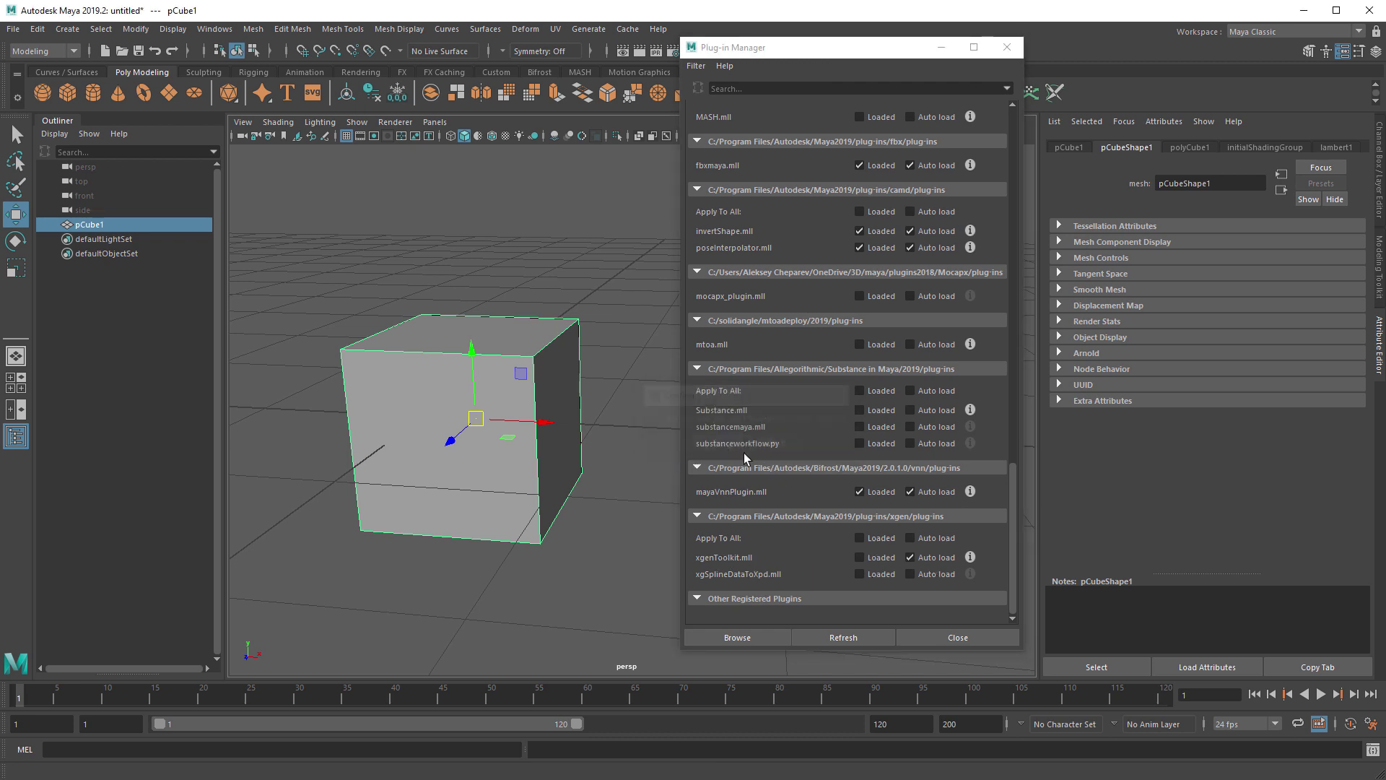
click(911, 559)
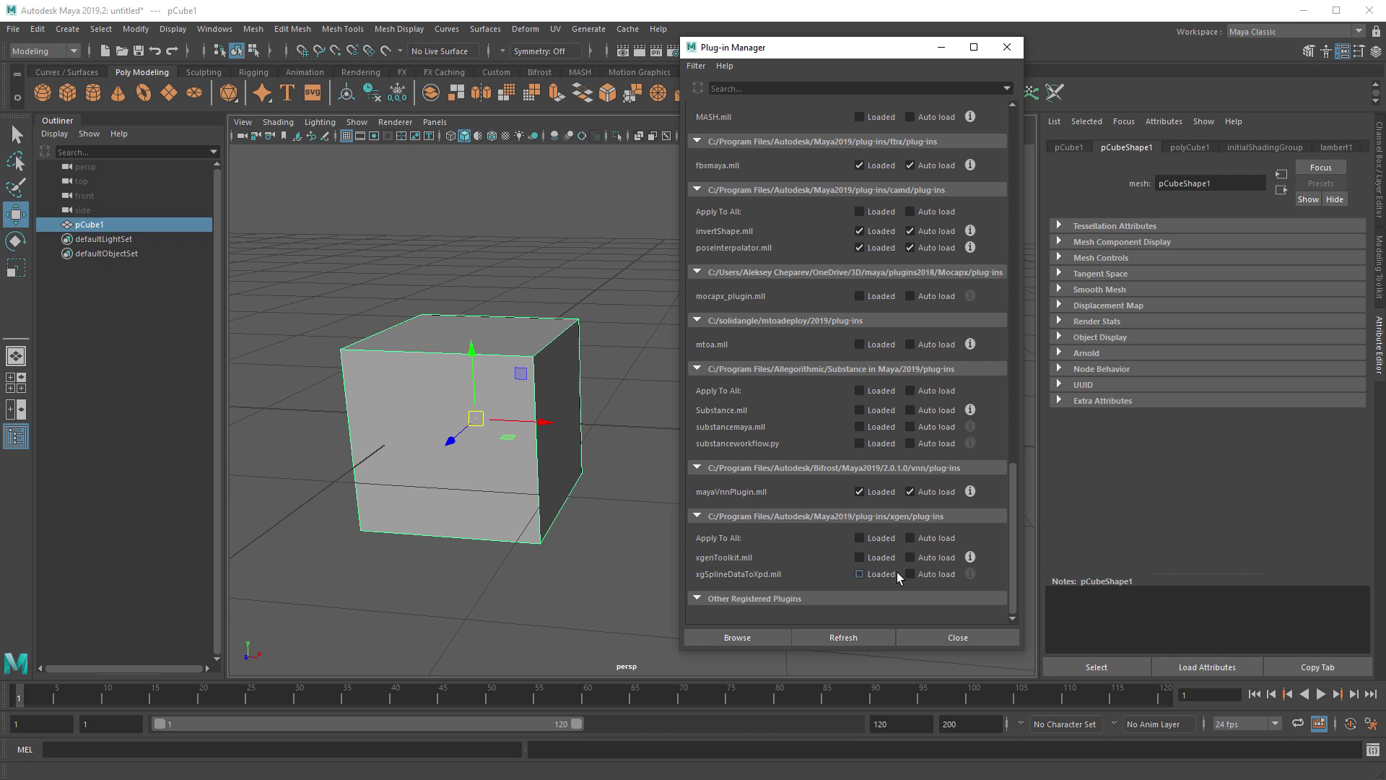
click(956, 637)
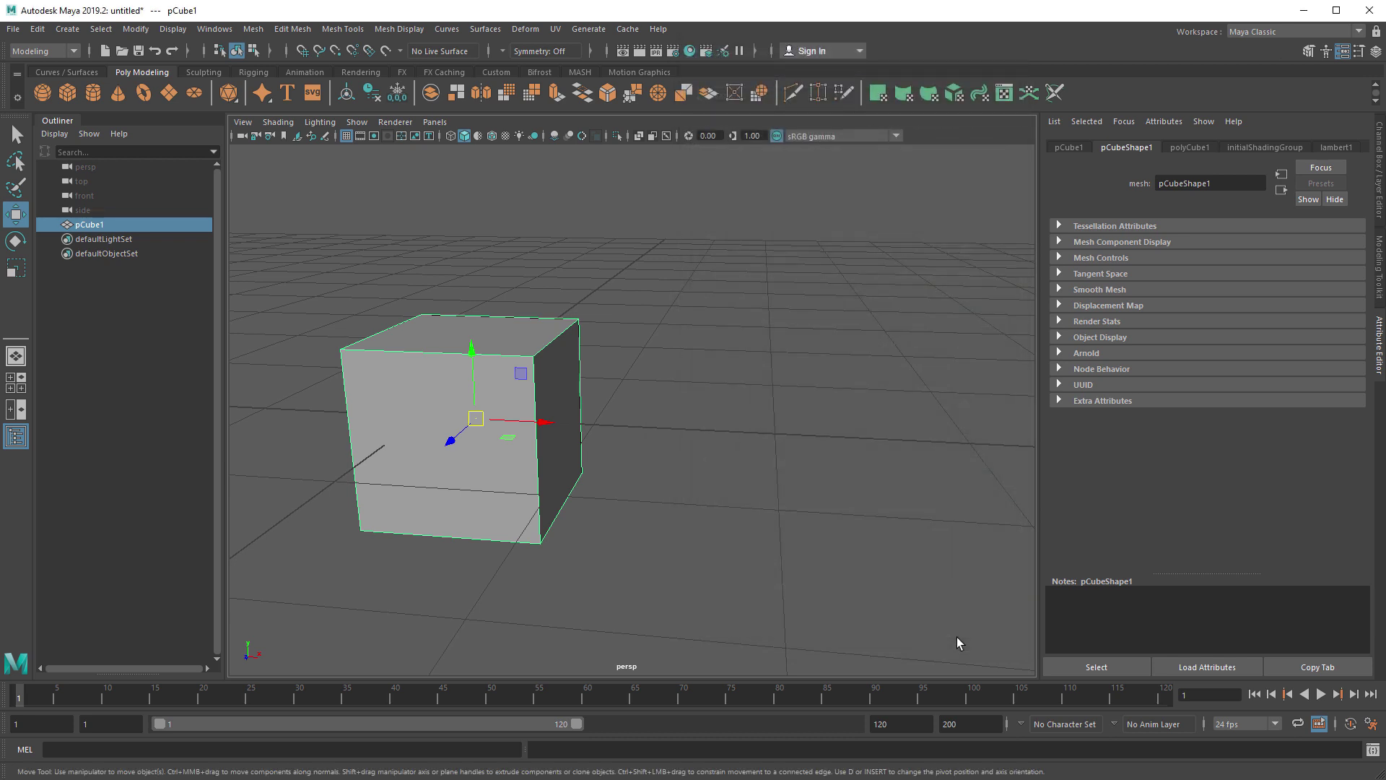
Step: Save the current preferences and open the Hotkey Editor
click(13, 28)
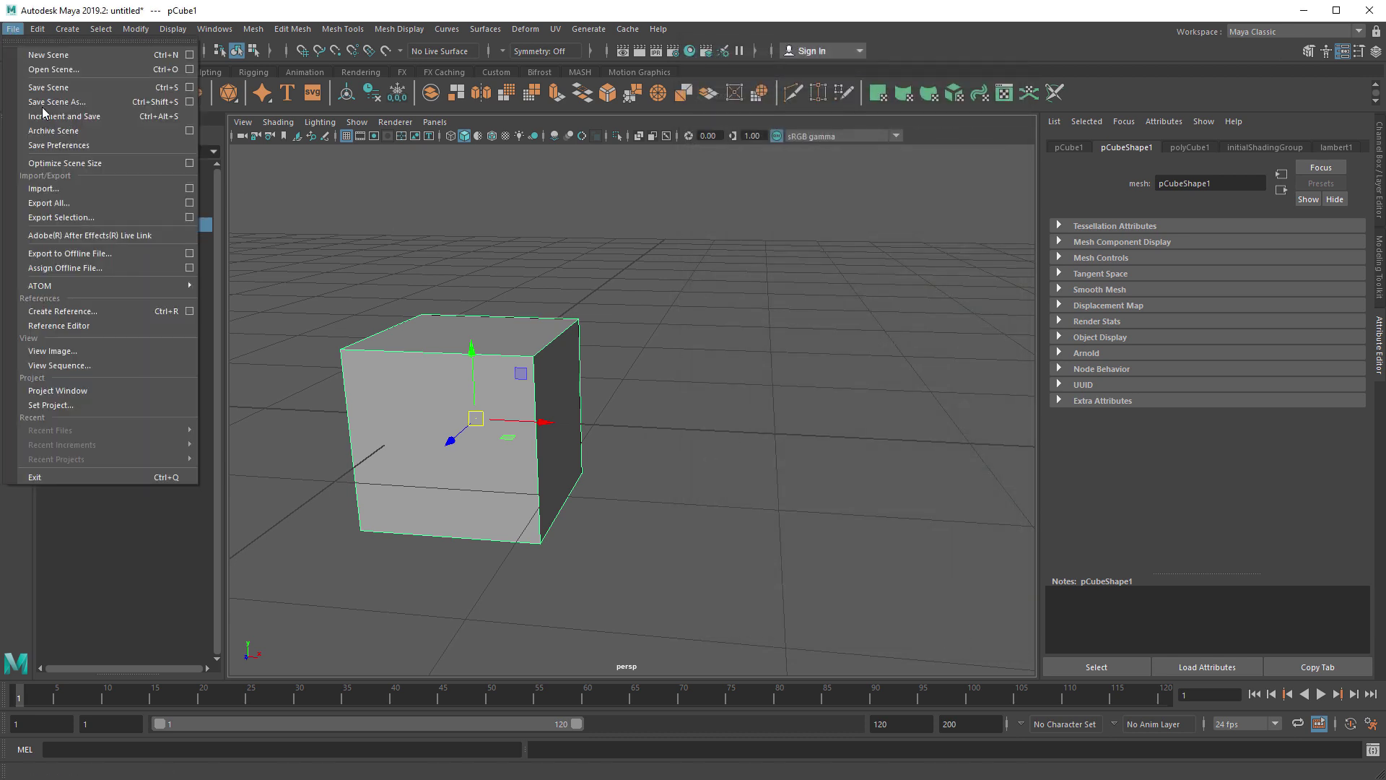
click(83, 145)
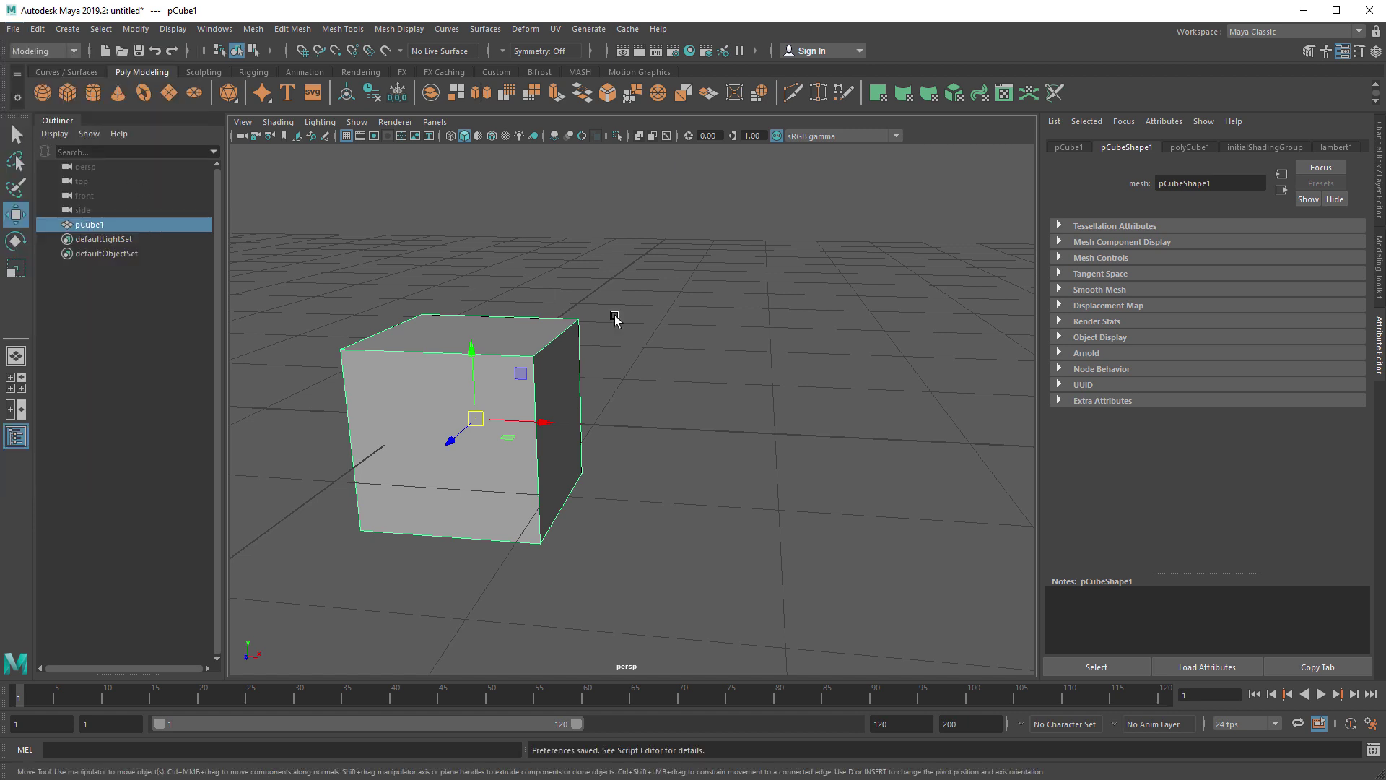
click(204, 30)
mouse_move(280, 156)
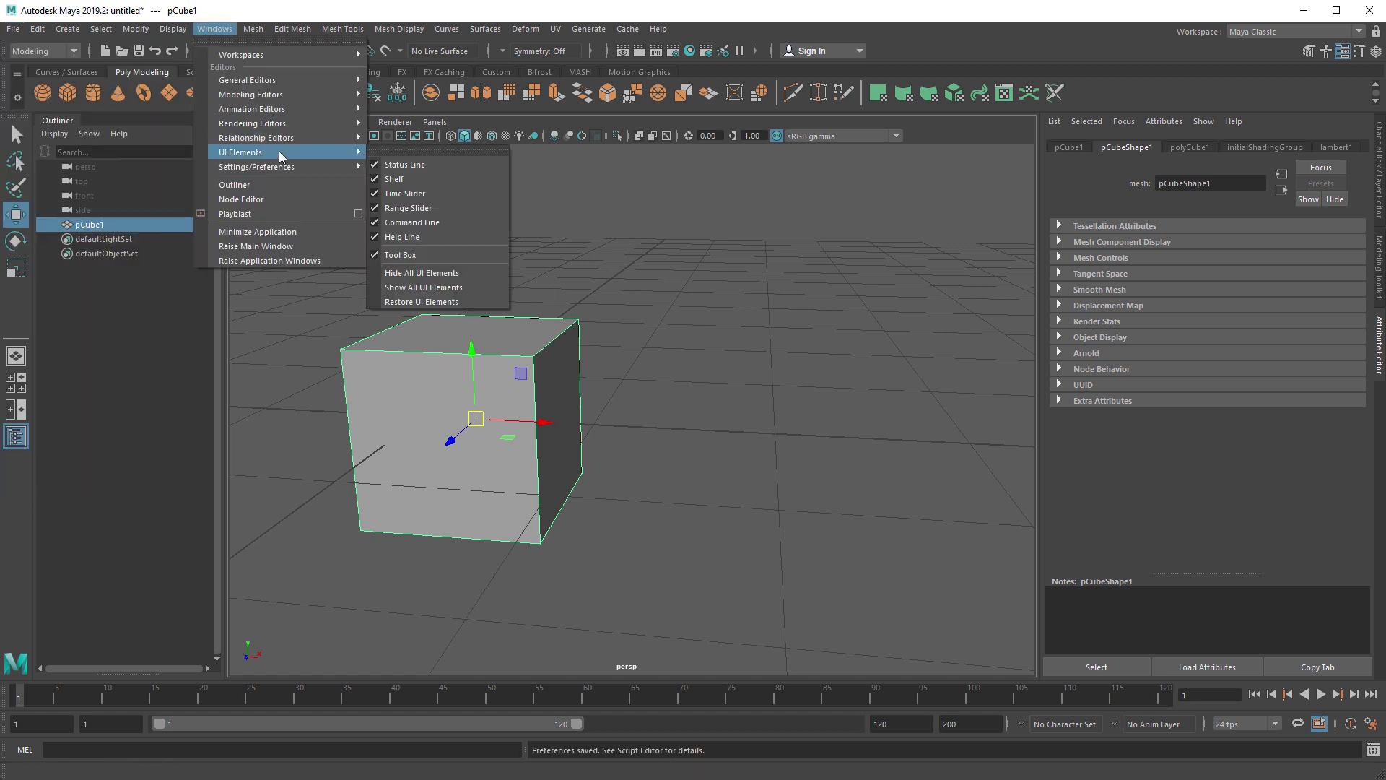
mouse_move(270, 81)
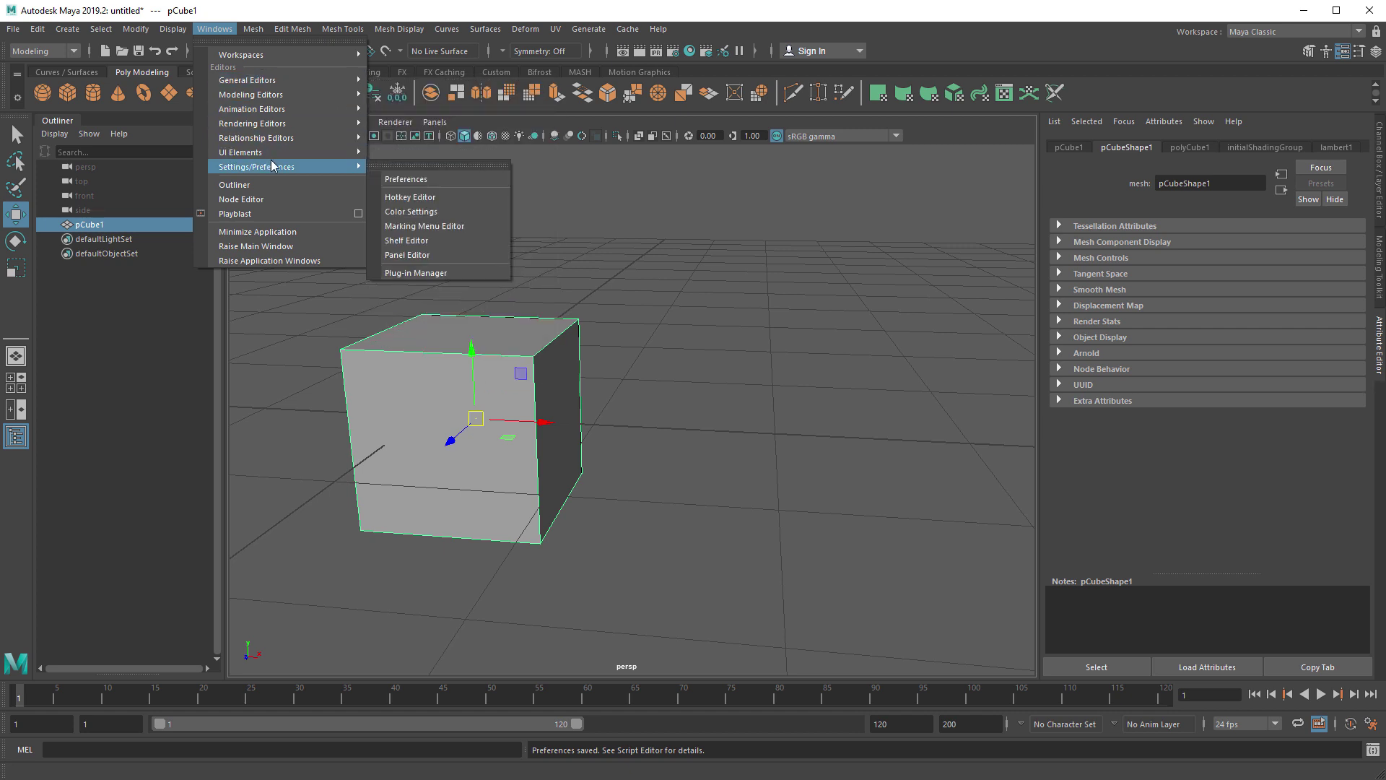
click(410, 198)
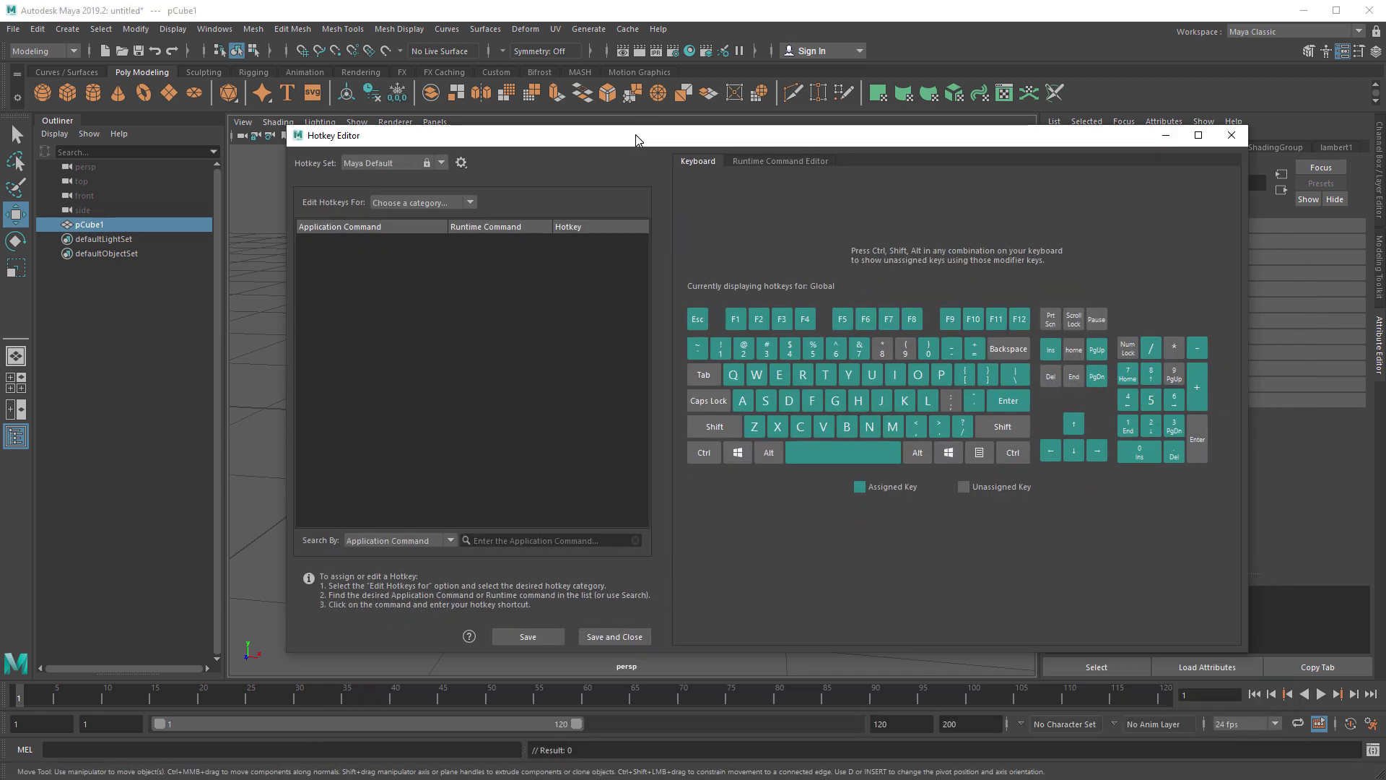
Step: Assign the hotkey Ctrl+Shift+C to Center Pivot in the Modify group of the Menu items category, overriding the existing assignment
click(432, 202)
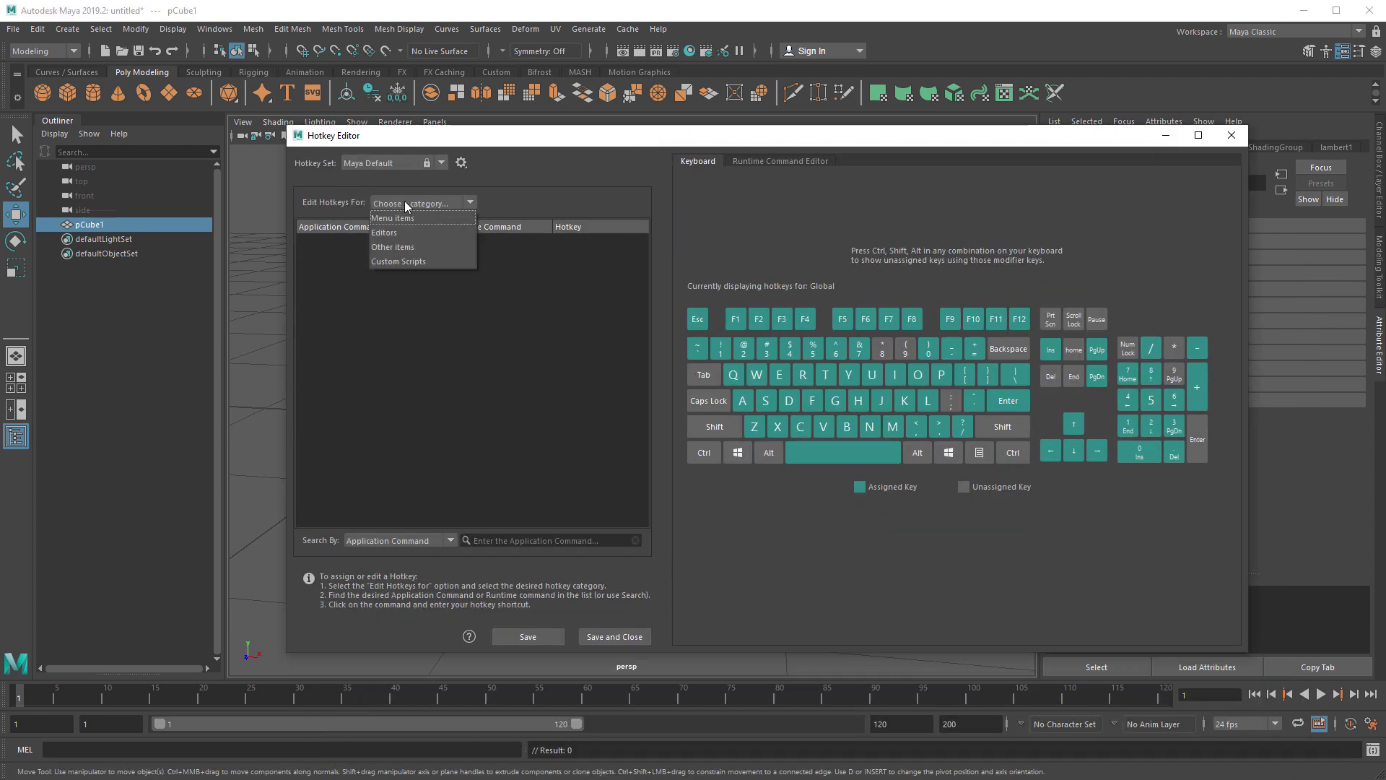
click(413, 220)
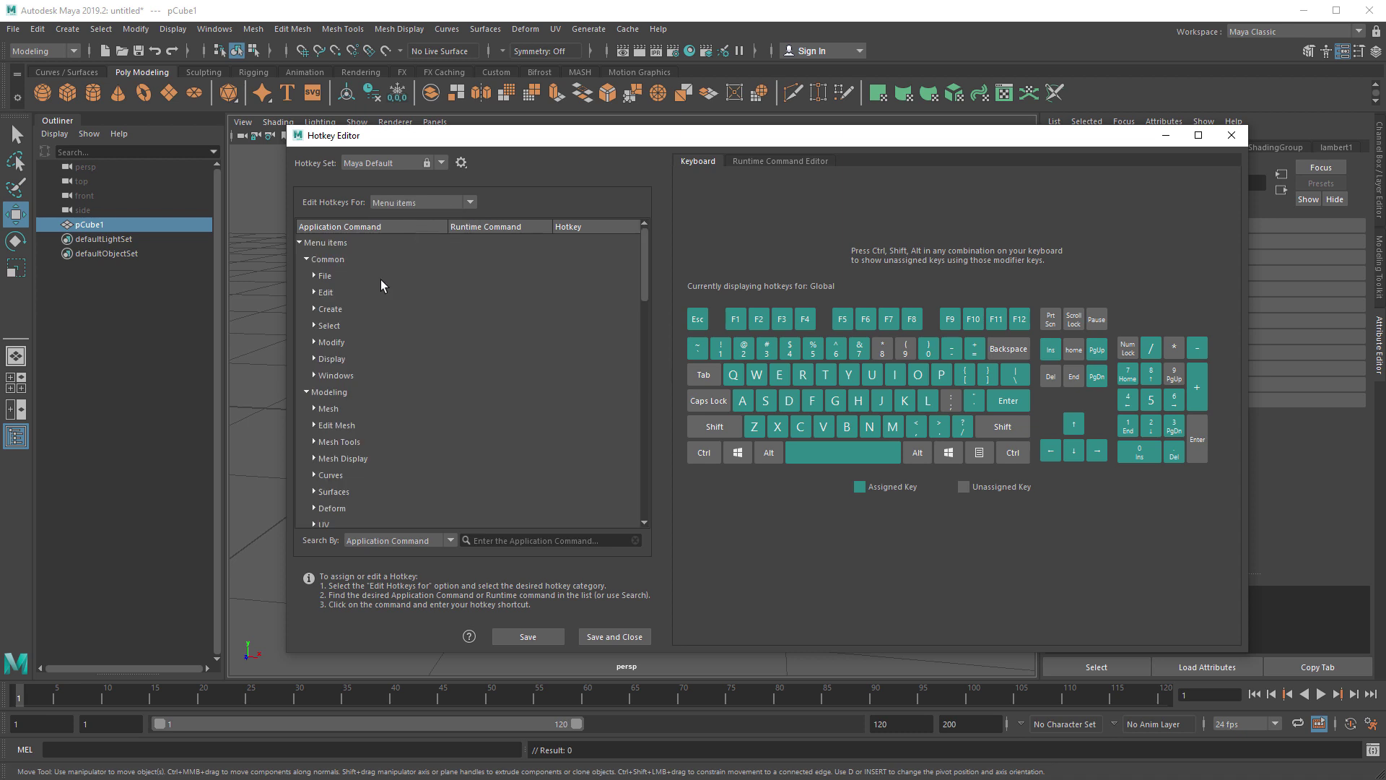
click(313, 342)
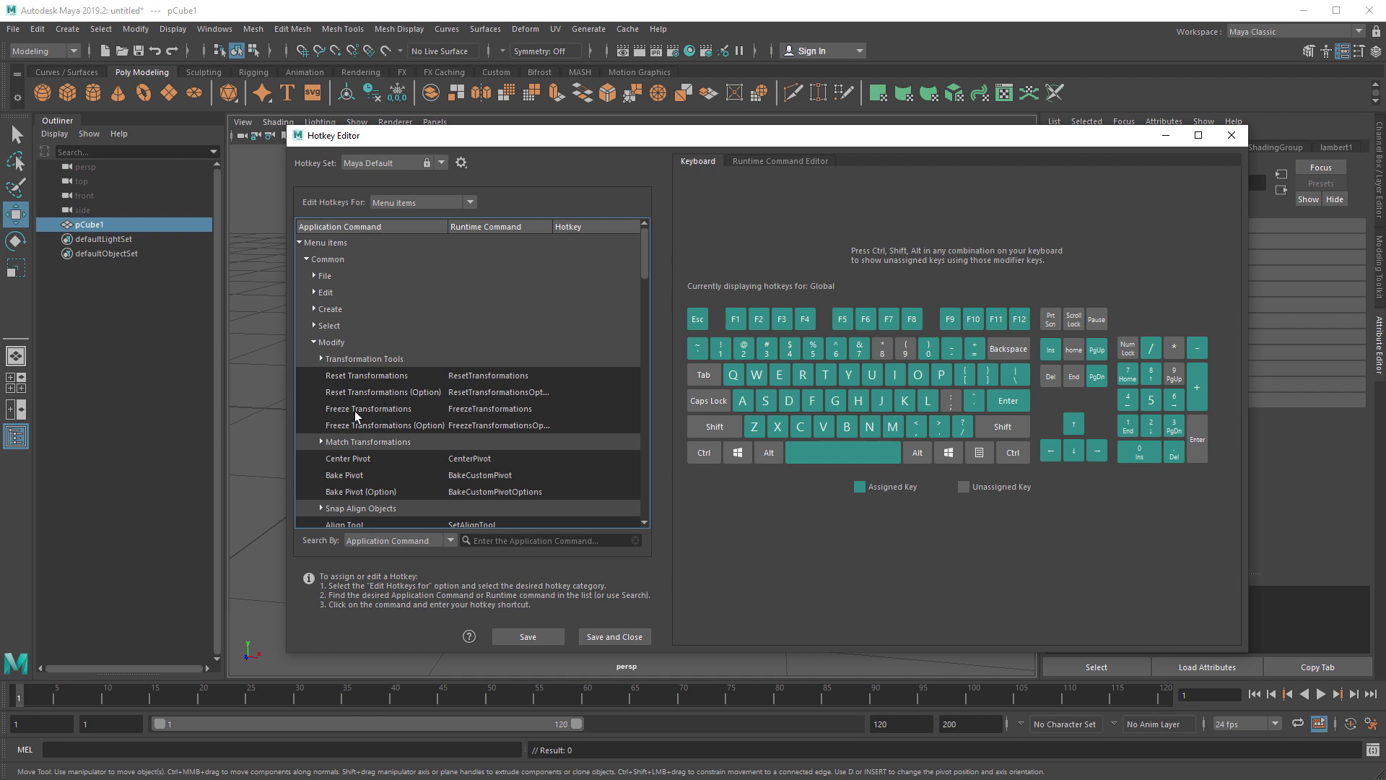
click(603, 457)
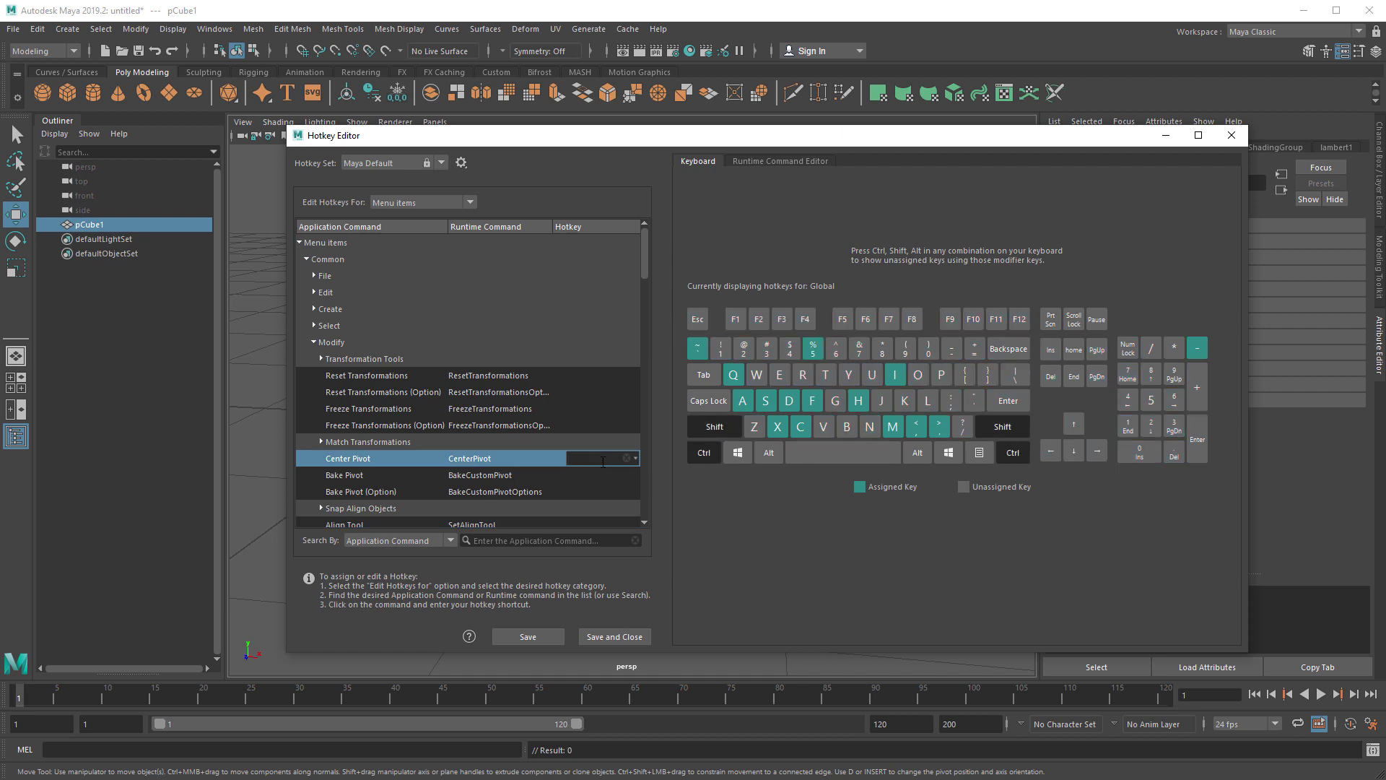
key(ctrl+shift+c)
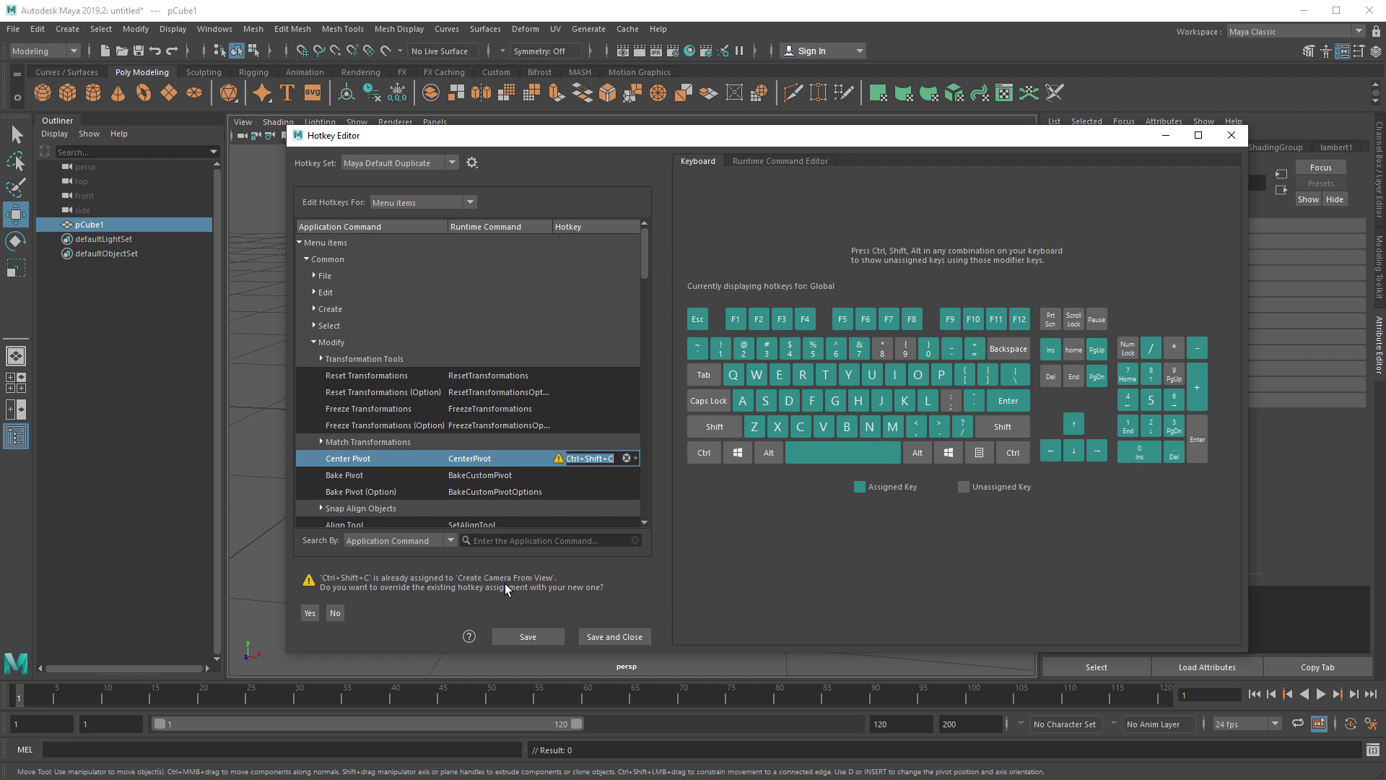
Step: Assign Ctrl+Shift+F to Freeze Transformations and Ctrl+Shift+R to Reset Transformations, saving the hotkeys and closing the editor
click(596, 410)
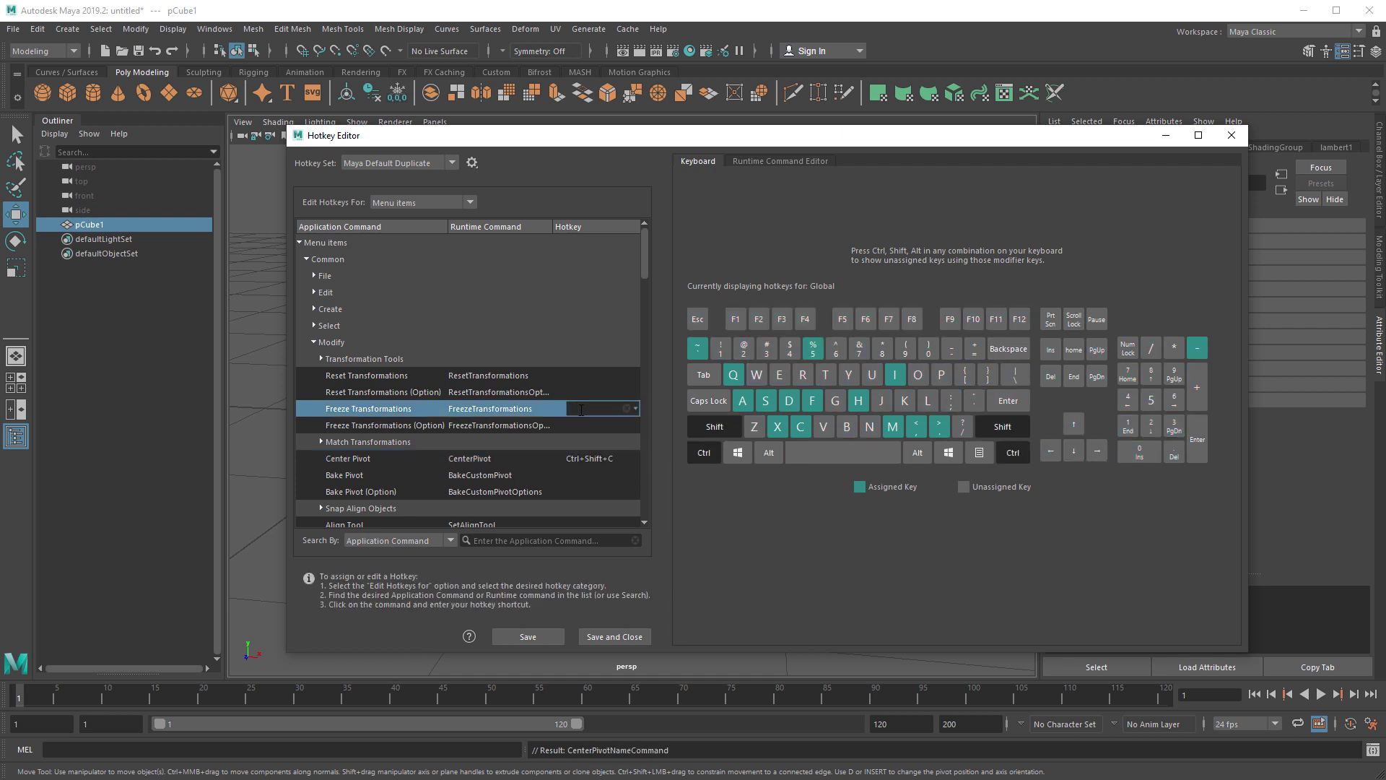
key(ctrl+shift+f)
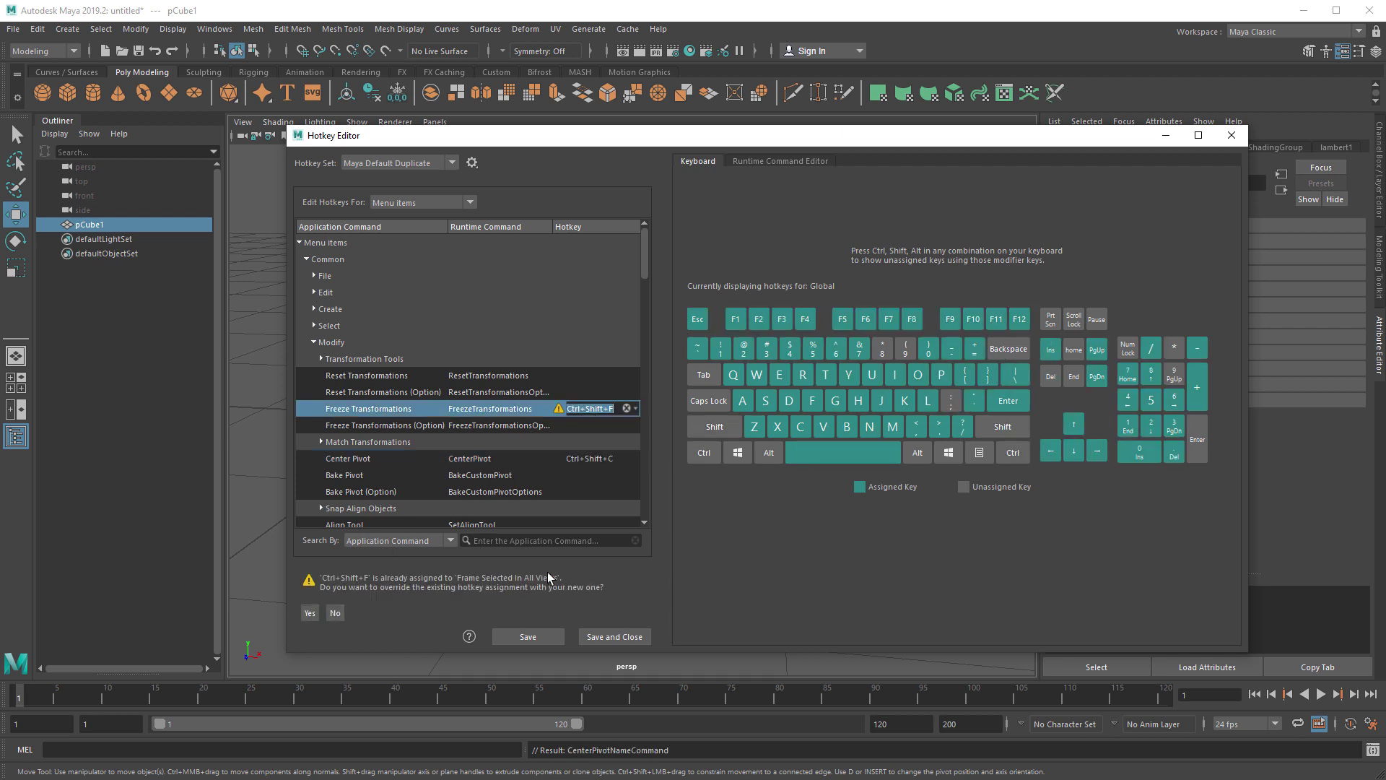
click(591, 376)
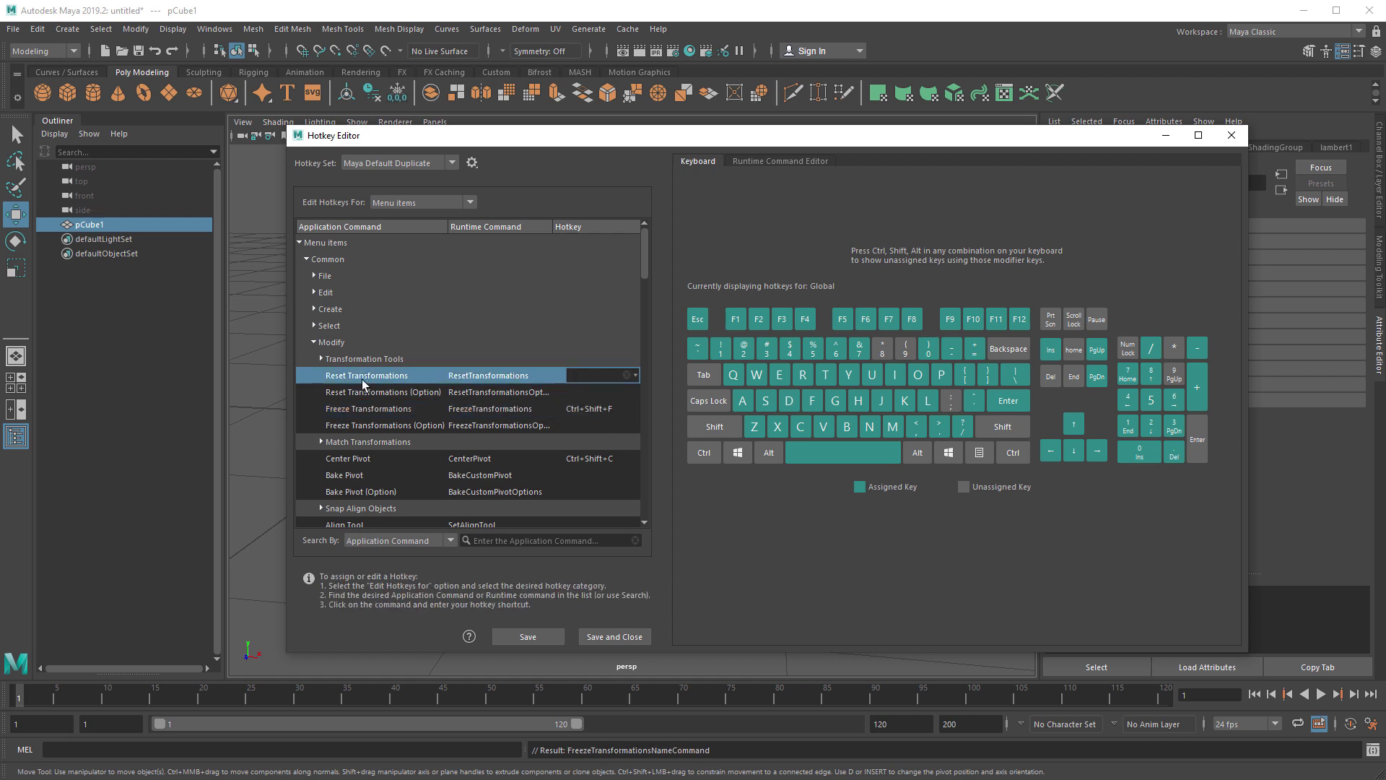
key(ctrl+shift)
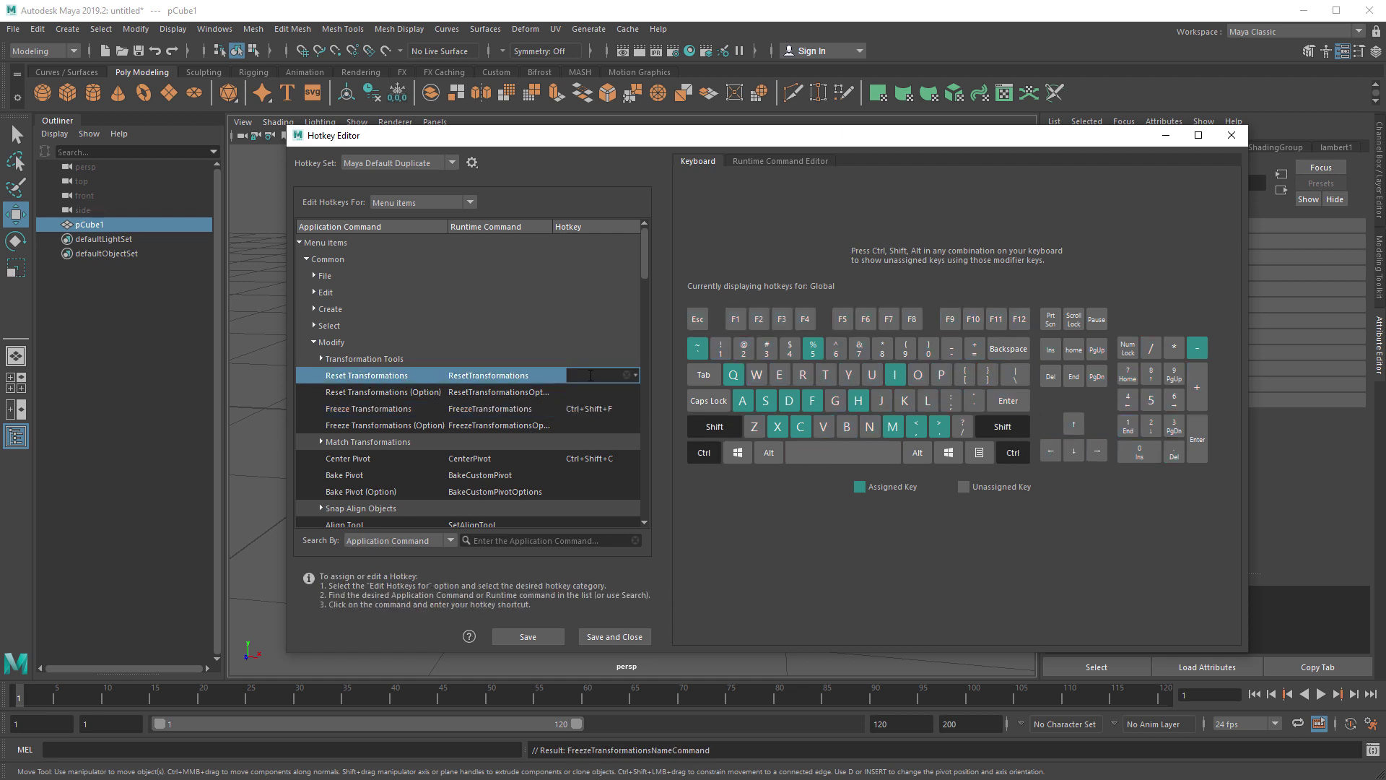
key(ctrl+shift+r)
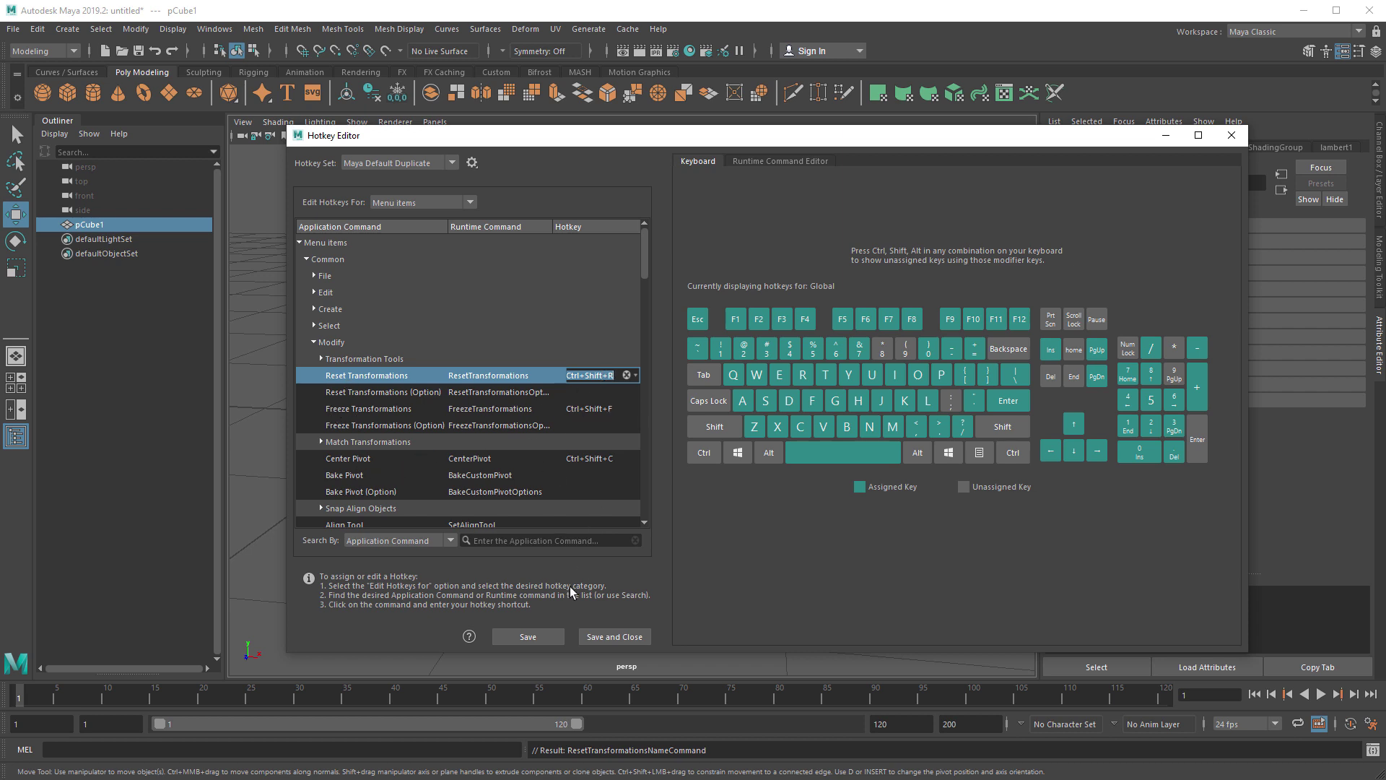
click(585, 639)
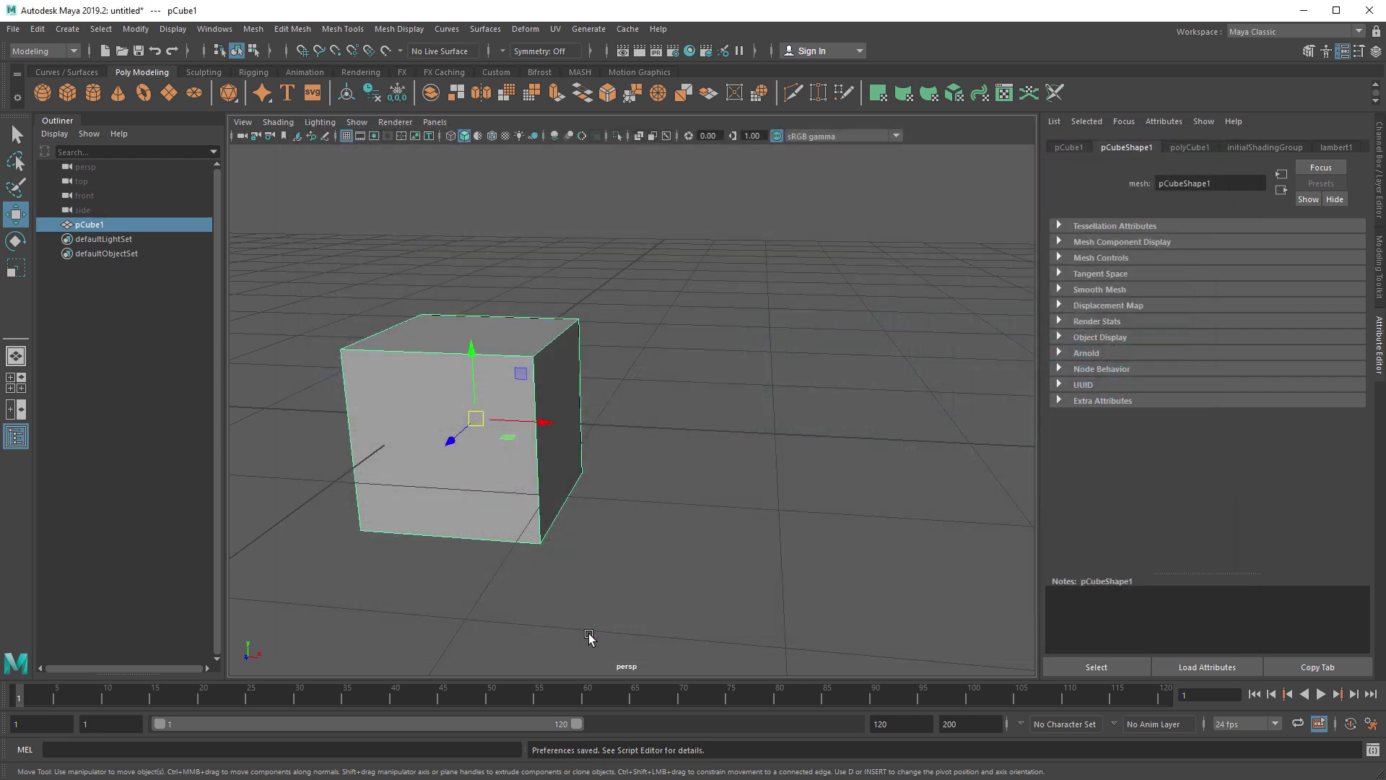
Step: Test the new hotkeys on the cube by offsetting its pivot, freezing its transformations and centering the pivot
click(680, 453)
alt+middle_drag(466, 422, 652, 415)
click(652, 414)
alt+middle_drag(879, 458, 749, 467)
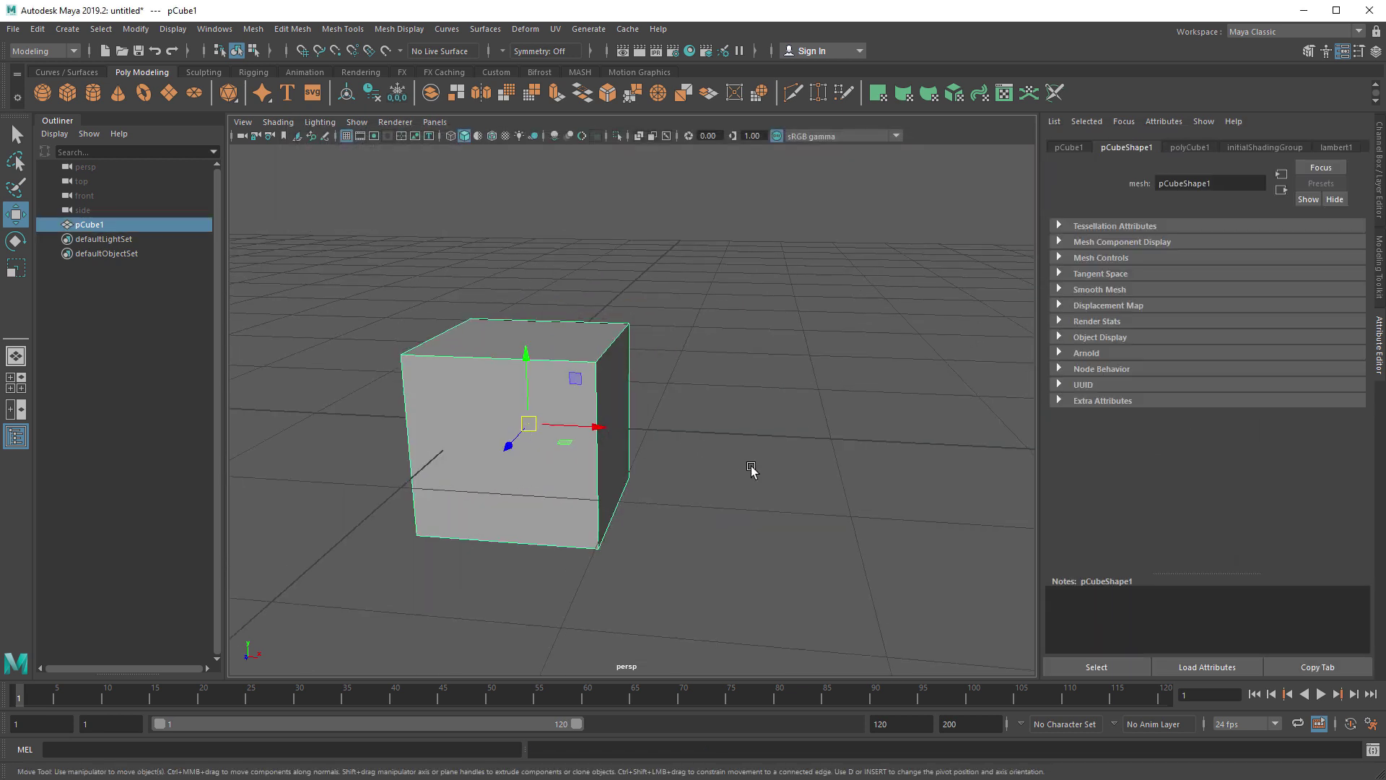
key(d)
key(ctrl+shift+f)
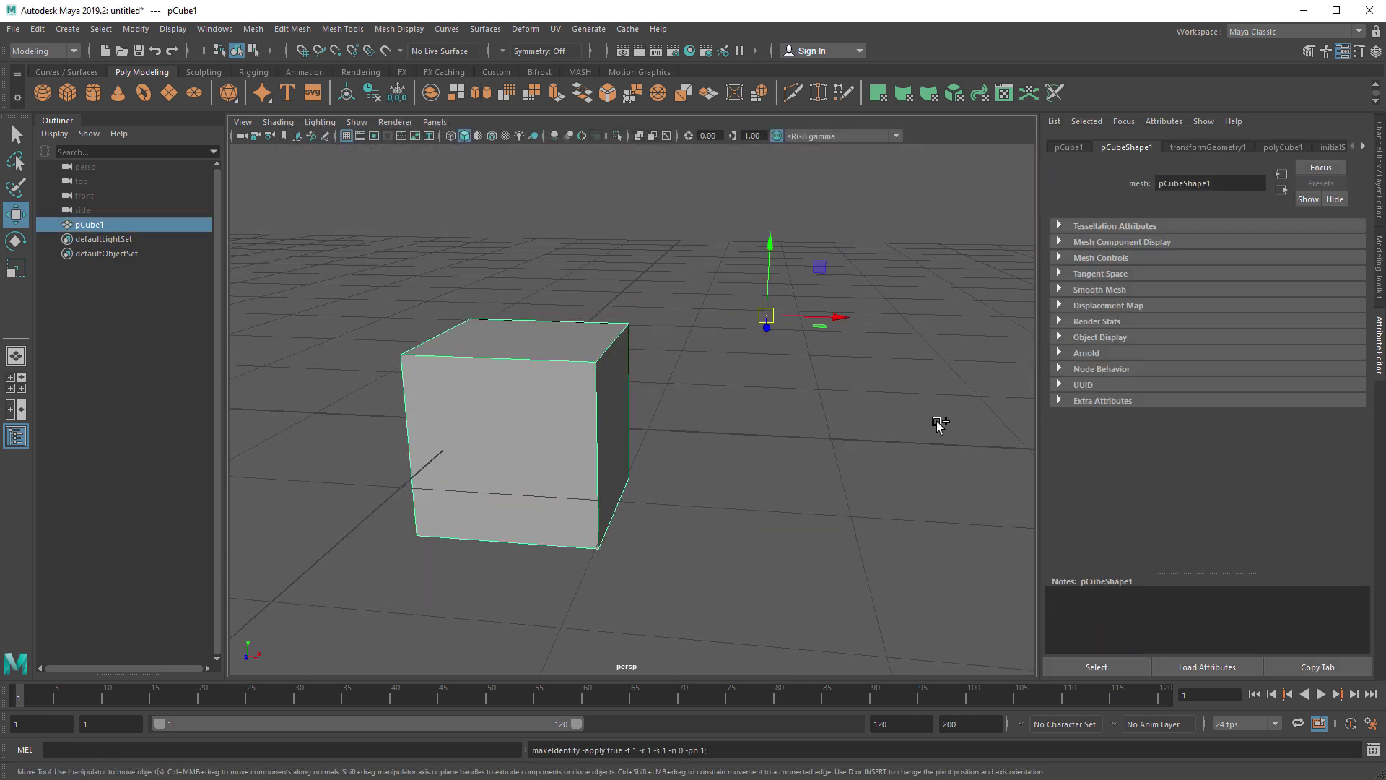
key(ctrl+shift+c)
key(ctrl+shift+c)
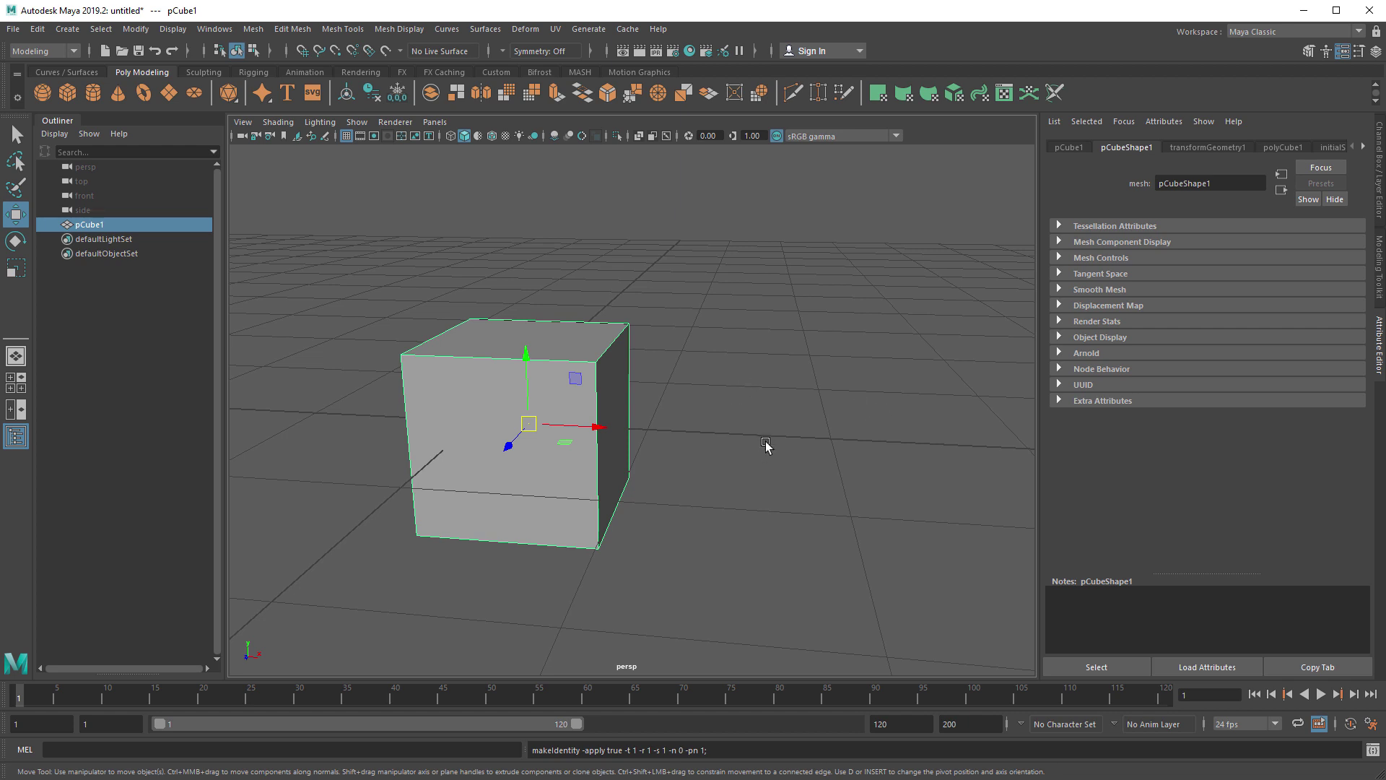
Step: Show the input field on the status line and set its mode to Select by name
alt+drag(768, 443, 798, 455)
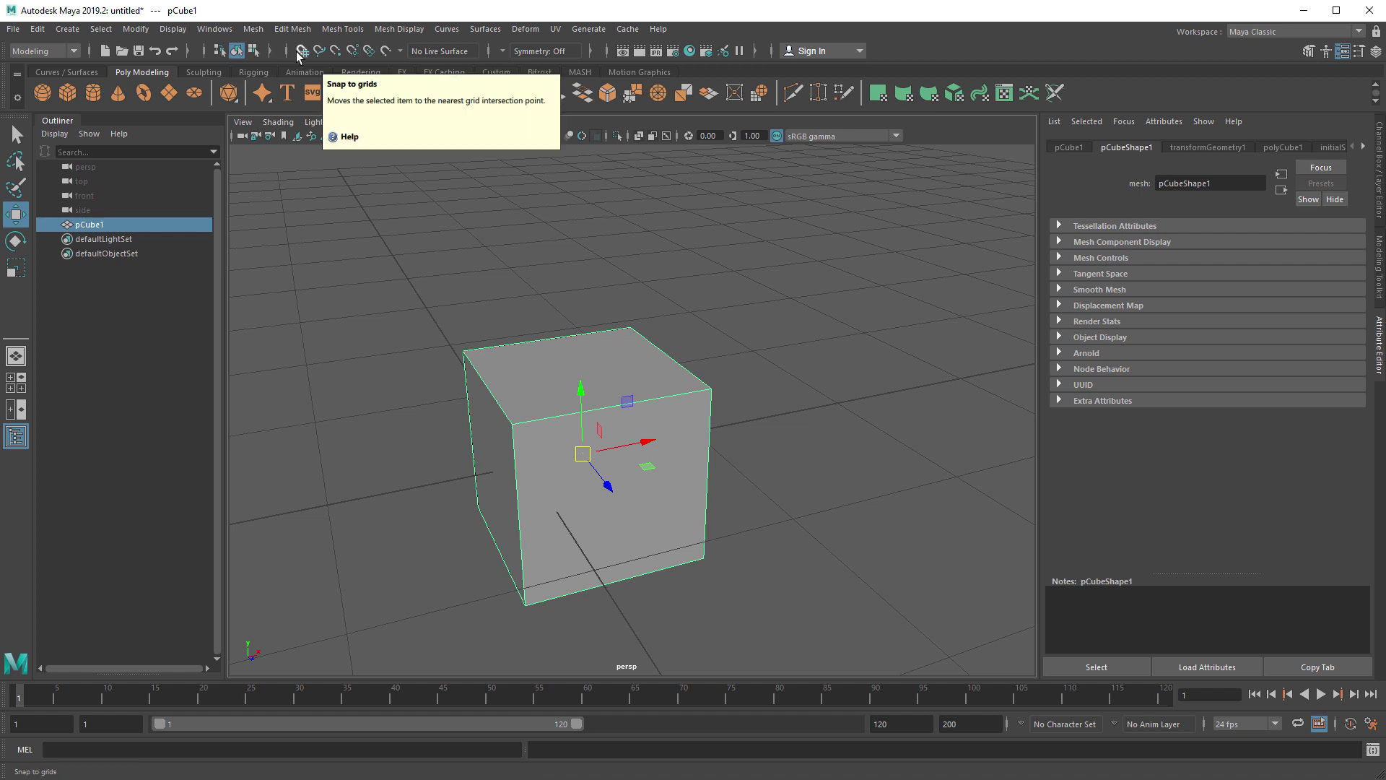
click(770, 53)
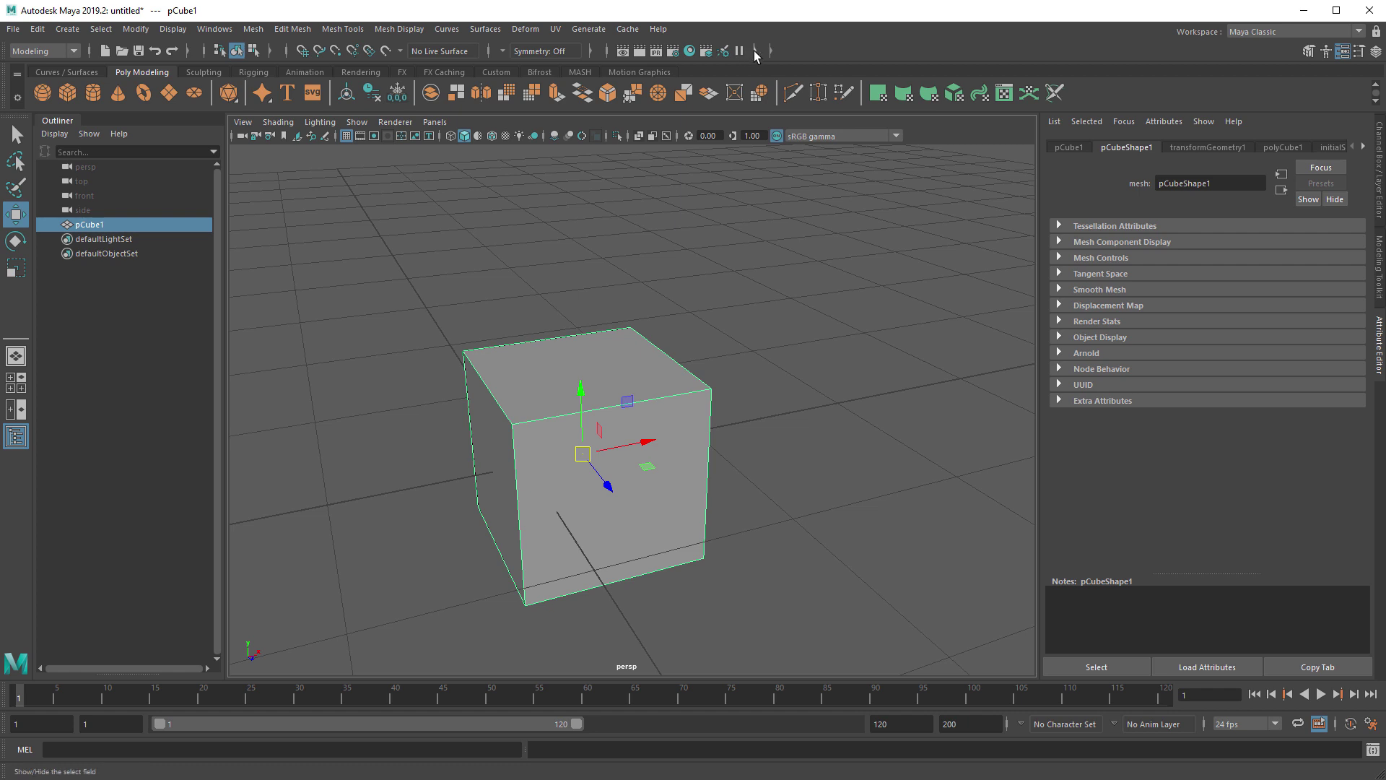
click(756, 55)
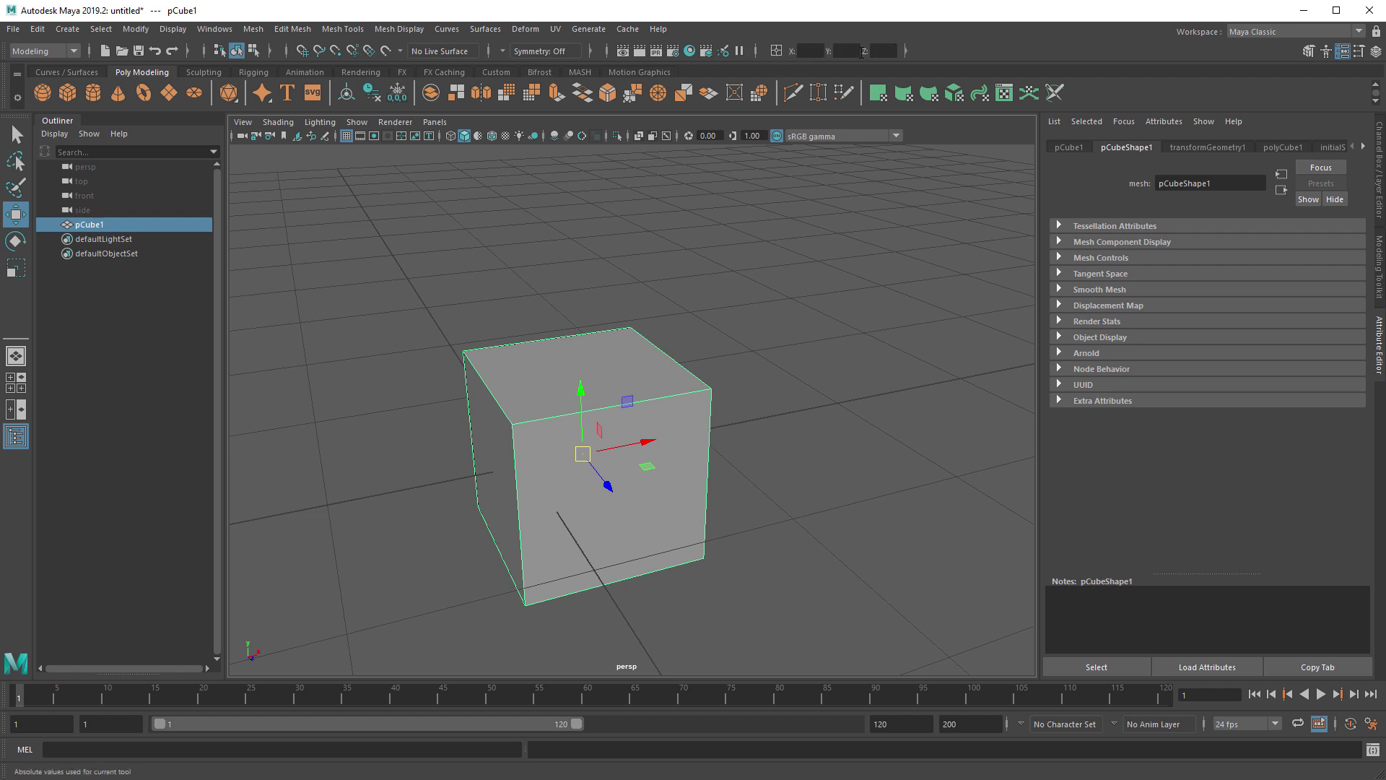
click(777, 51)
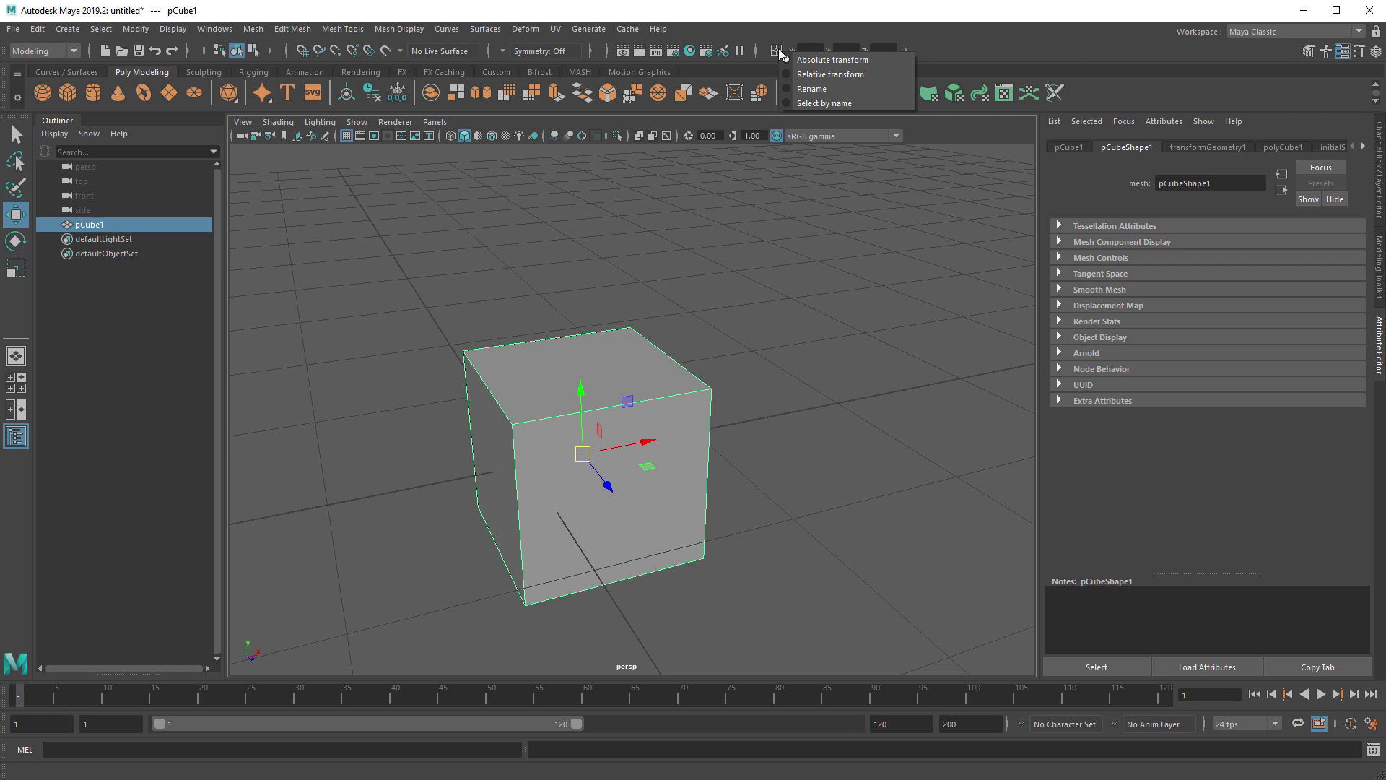
click(778, 51)
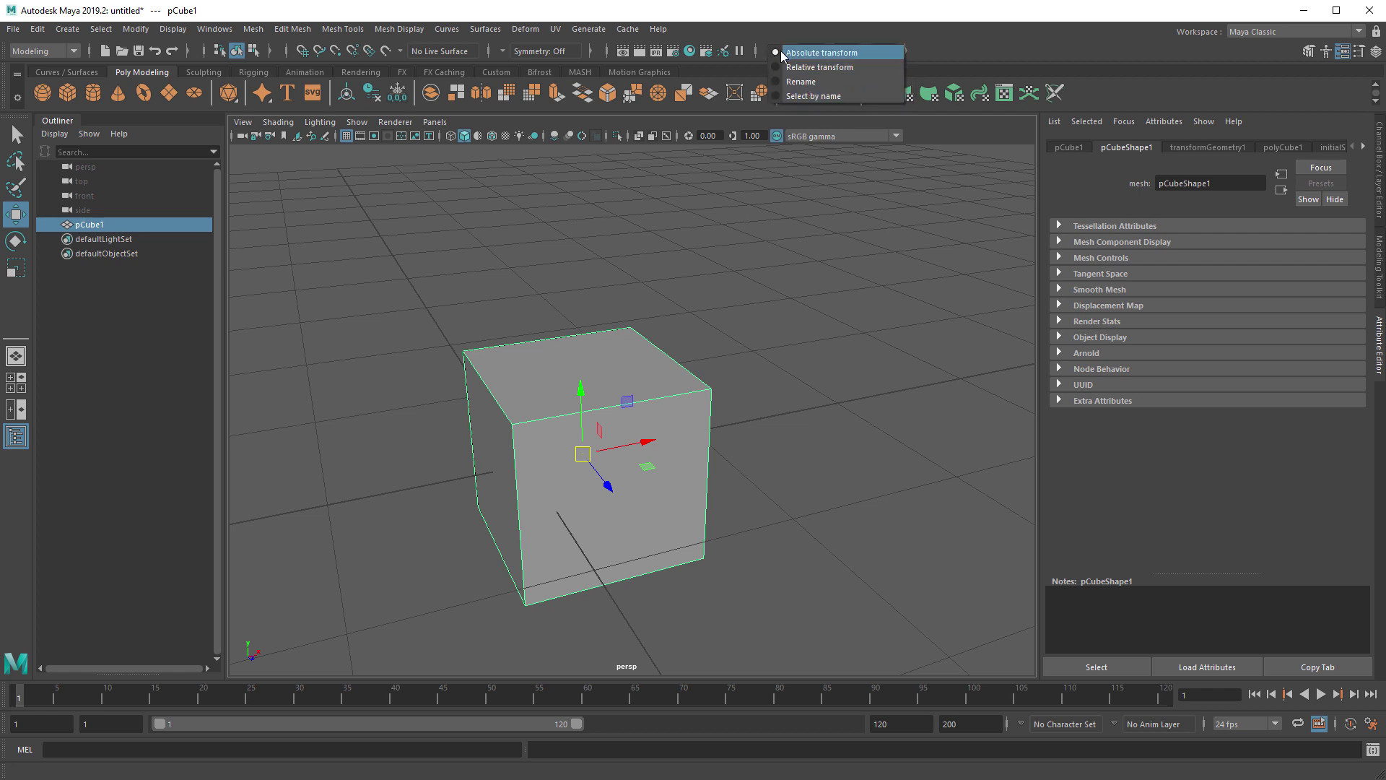
click(784, 54)
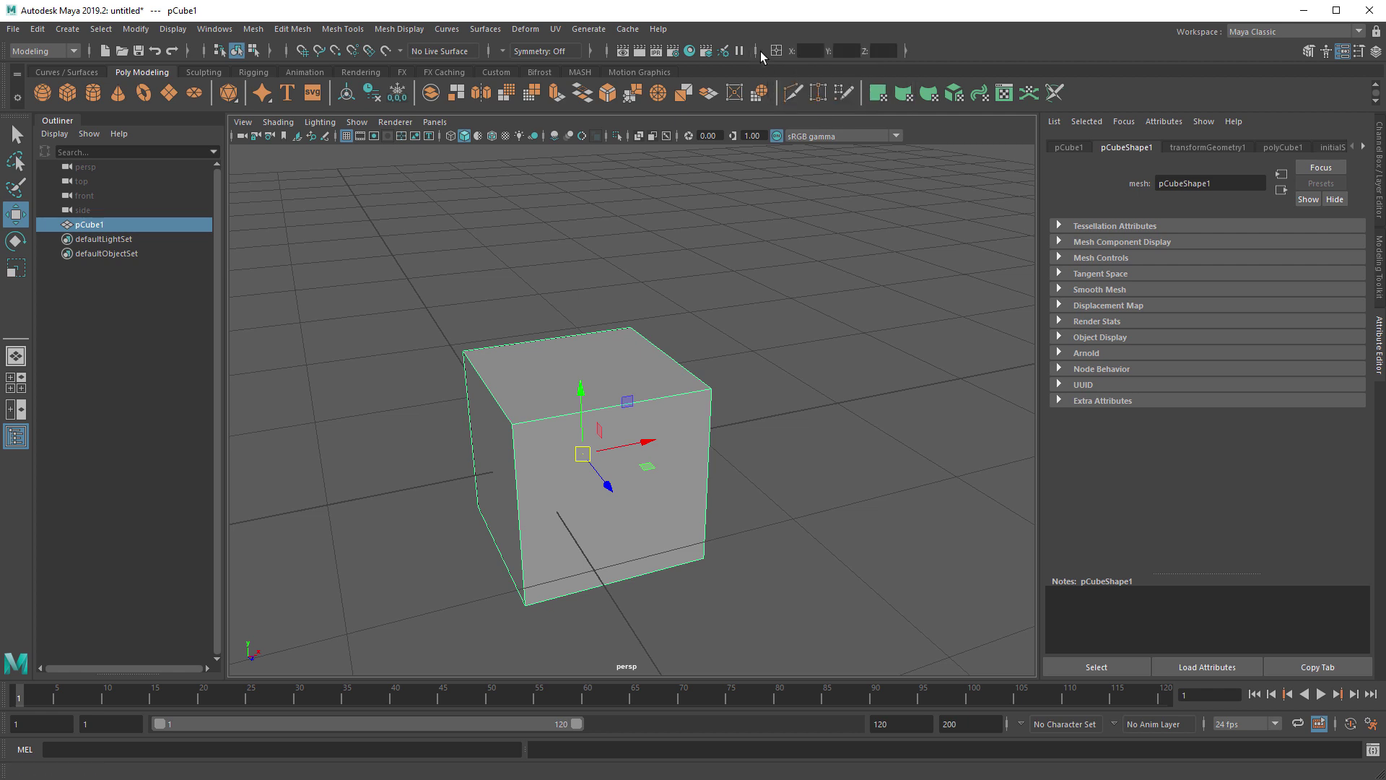
click(777, 51)
click(816, 108)
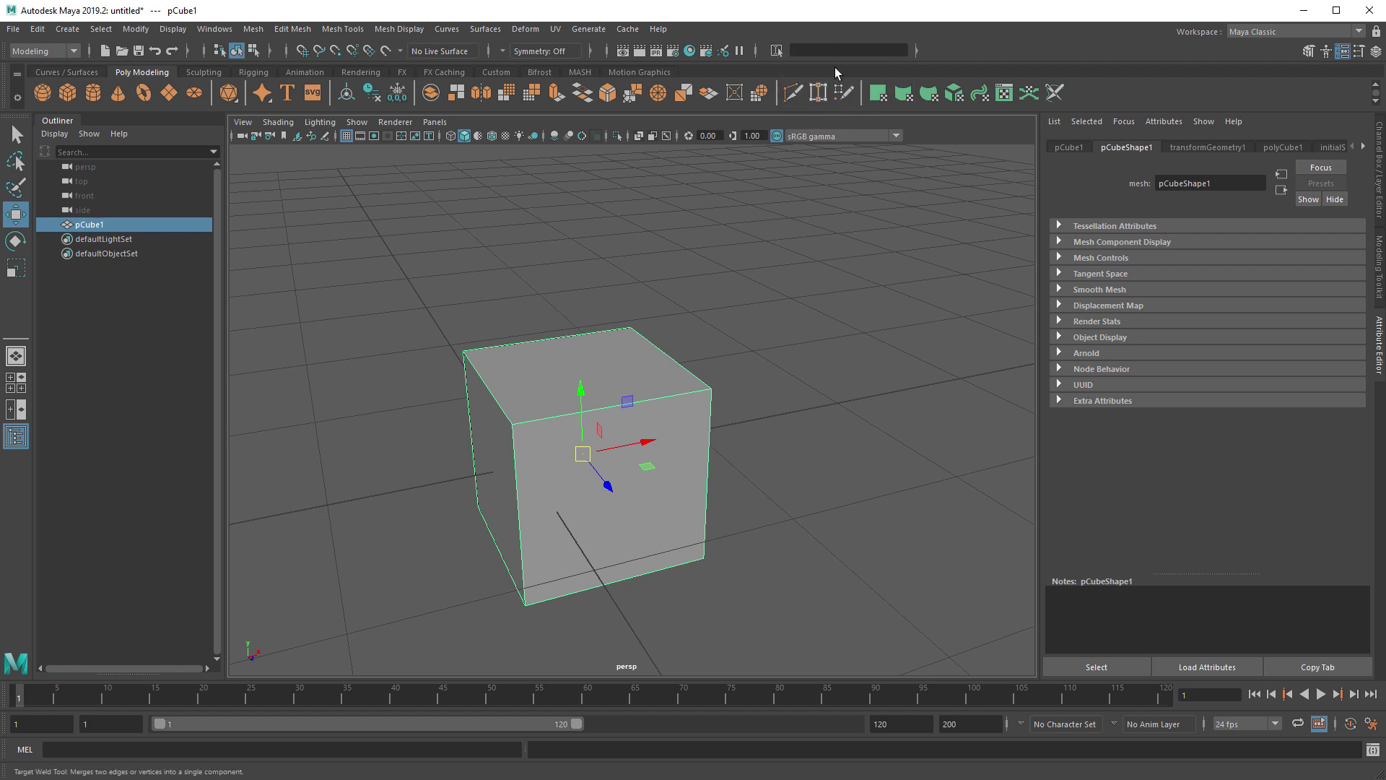
Step: Try to select objects by name with the wildcard pattern *Cube
click(821, 51)
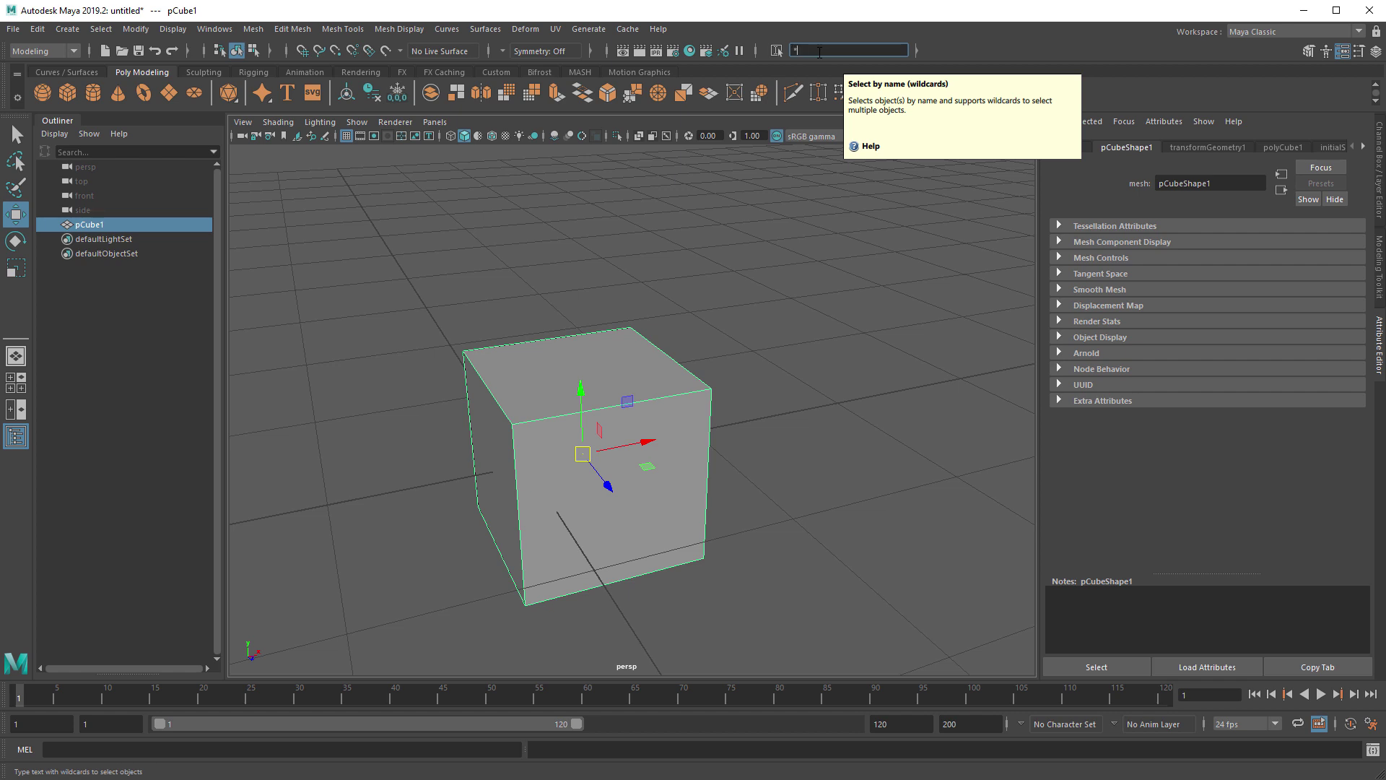
text(*Cube)
key(Return)
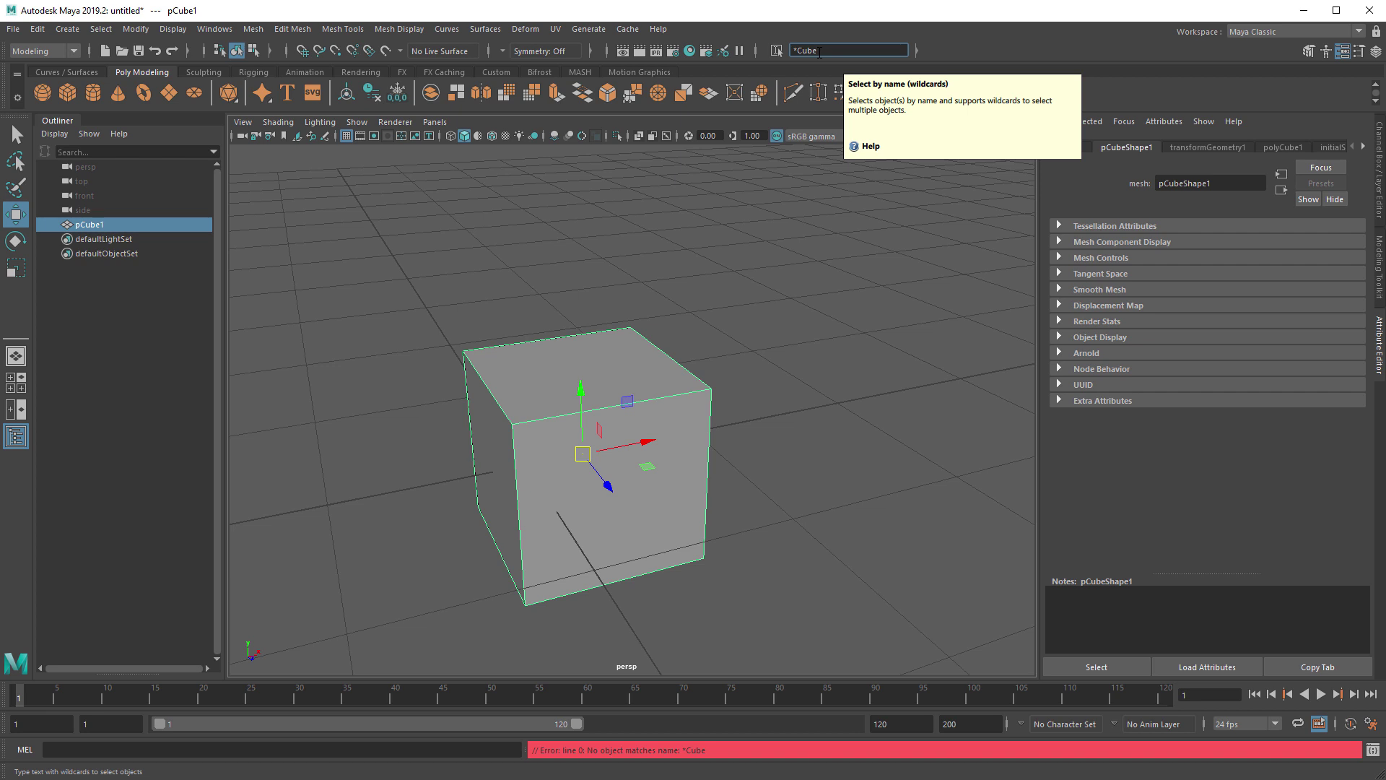
Step: Duplicate pCube1 seven times in place to have eight cubes in the scene
click(836, 334)
click(102, 226)
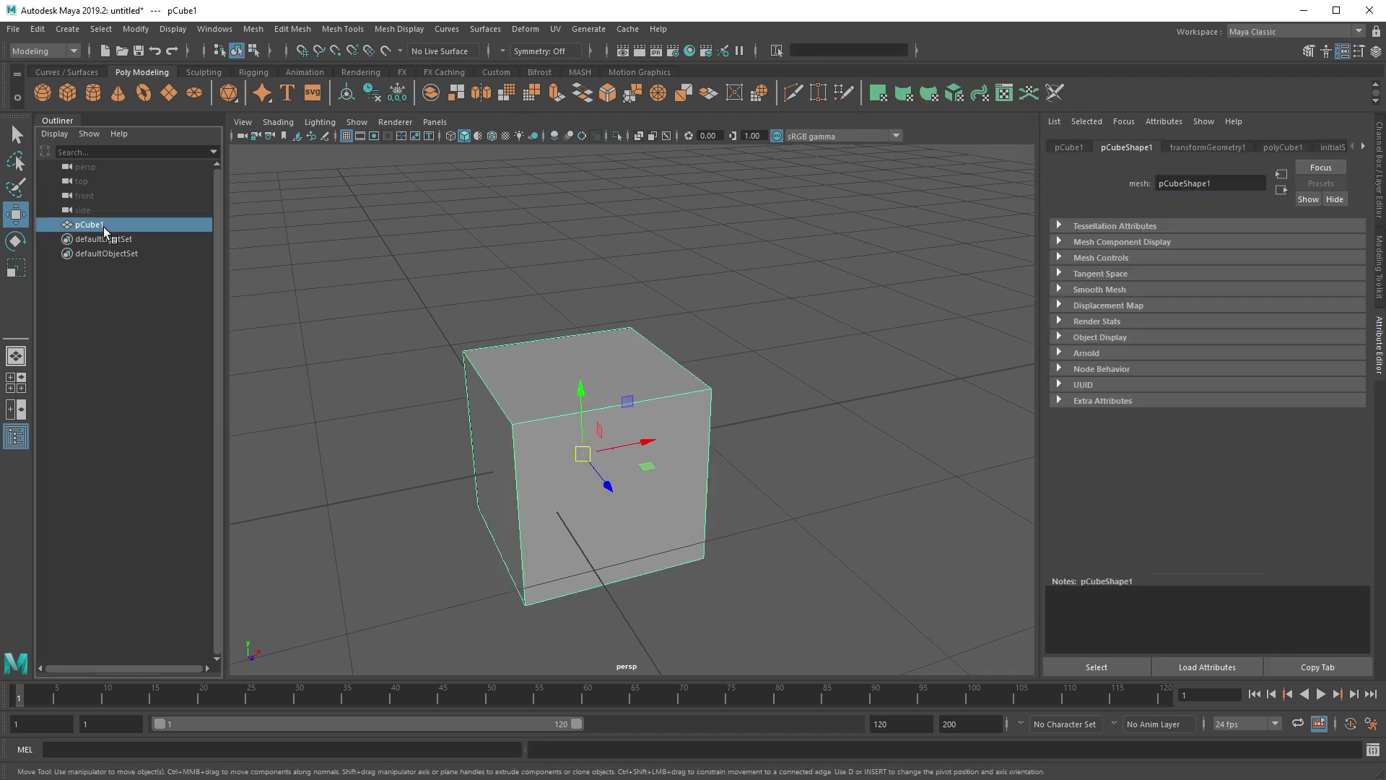
key(ctrl+d)
key(ctrl+d)
key(ctrl+d)
key(ctrl+d)
key(ctrl+d)
key(ctrl+d)
key(ctrl+d)
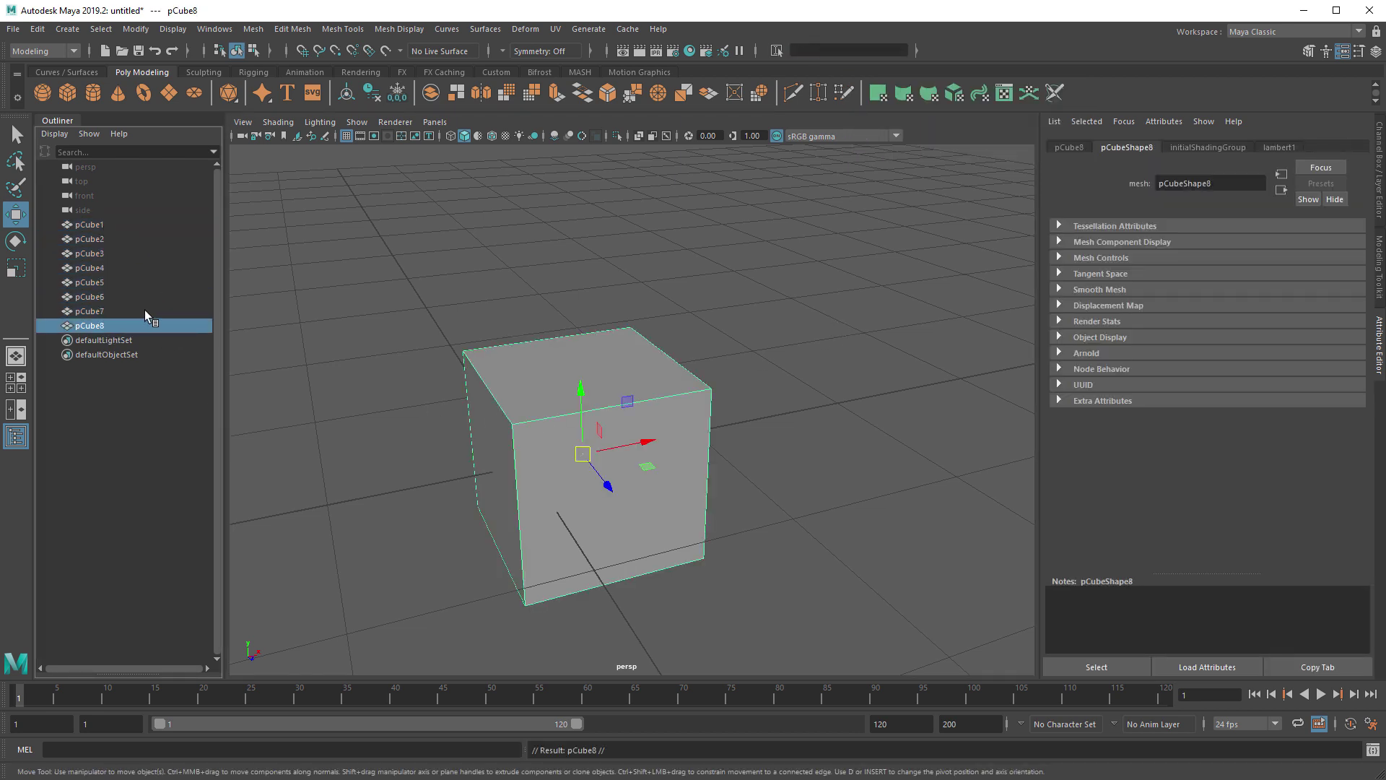
Step: Select all the cubes by name with the pattern *Cube*, deselect them and reselect them with a marquee in the viewport
click(712, 213)
click(833, 49)
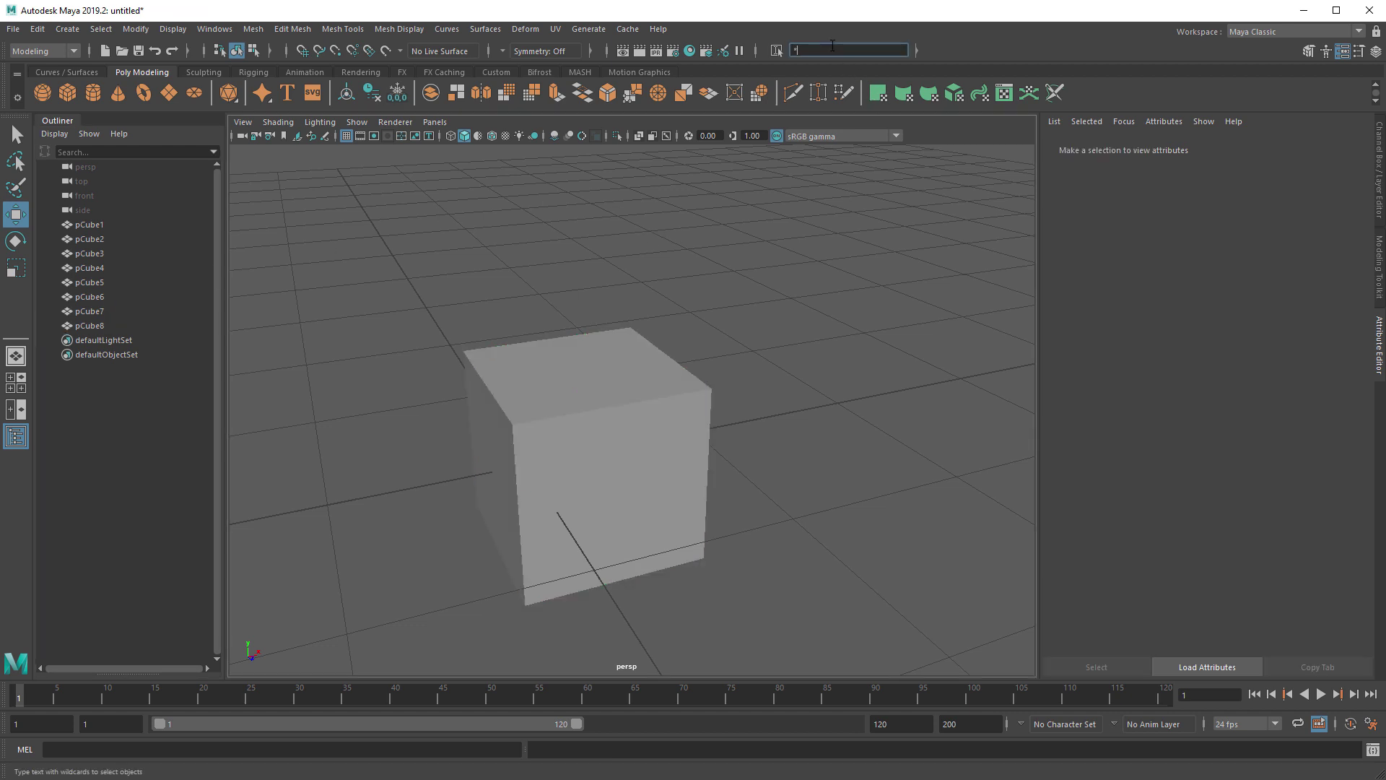
text(*Cube*)
key(Return)
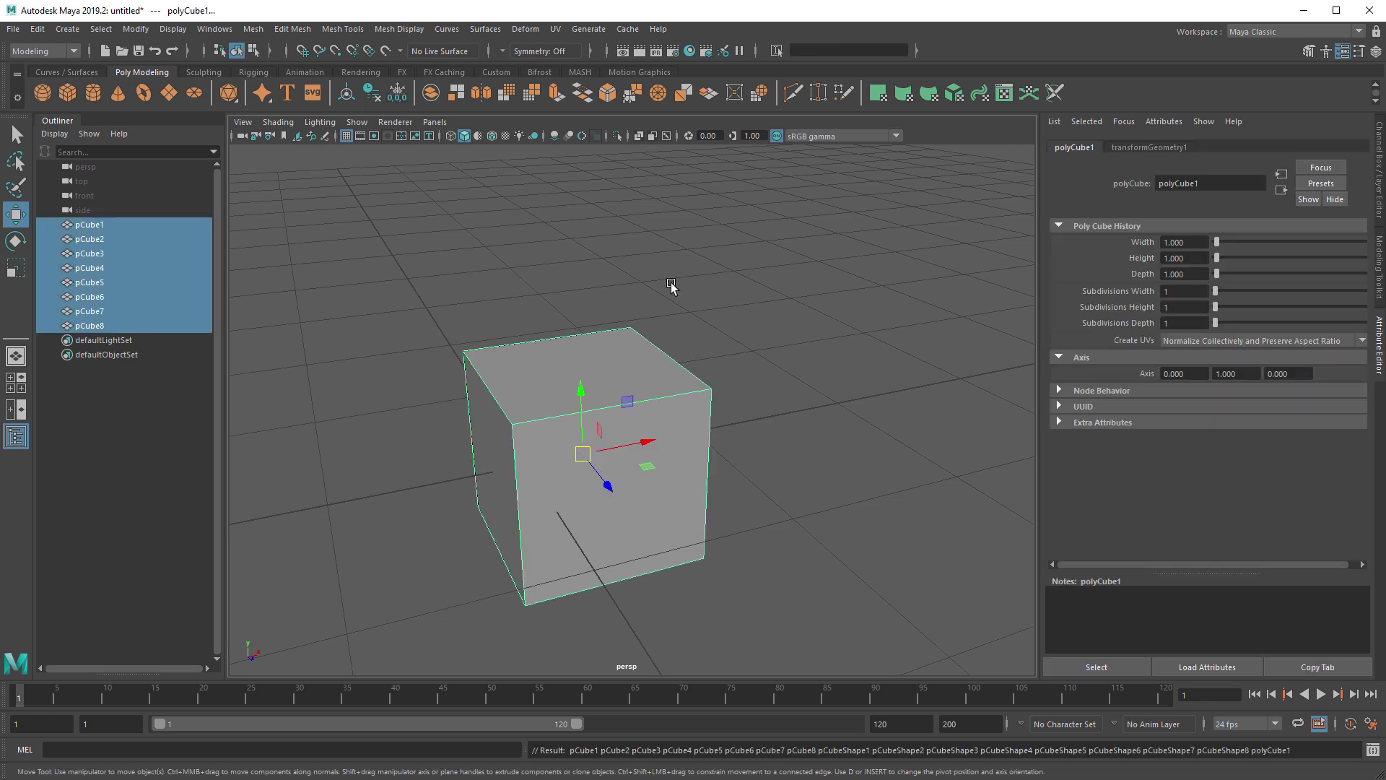
click(743, 293)
drag(467, 282, 650, 409)
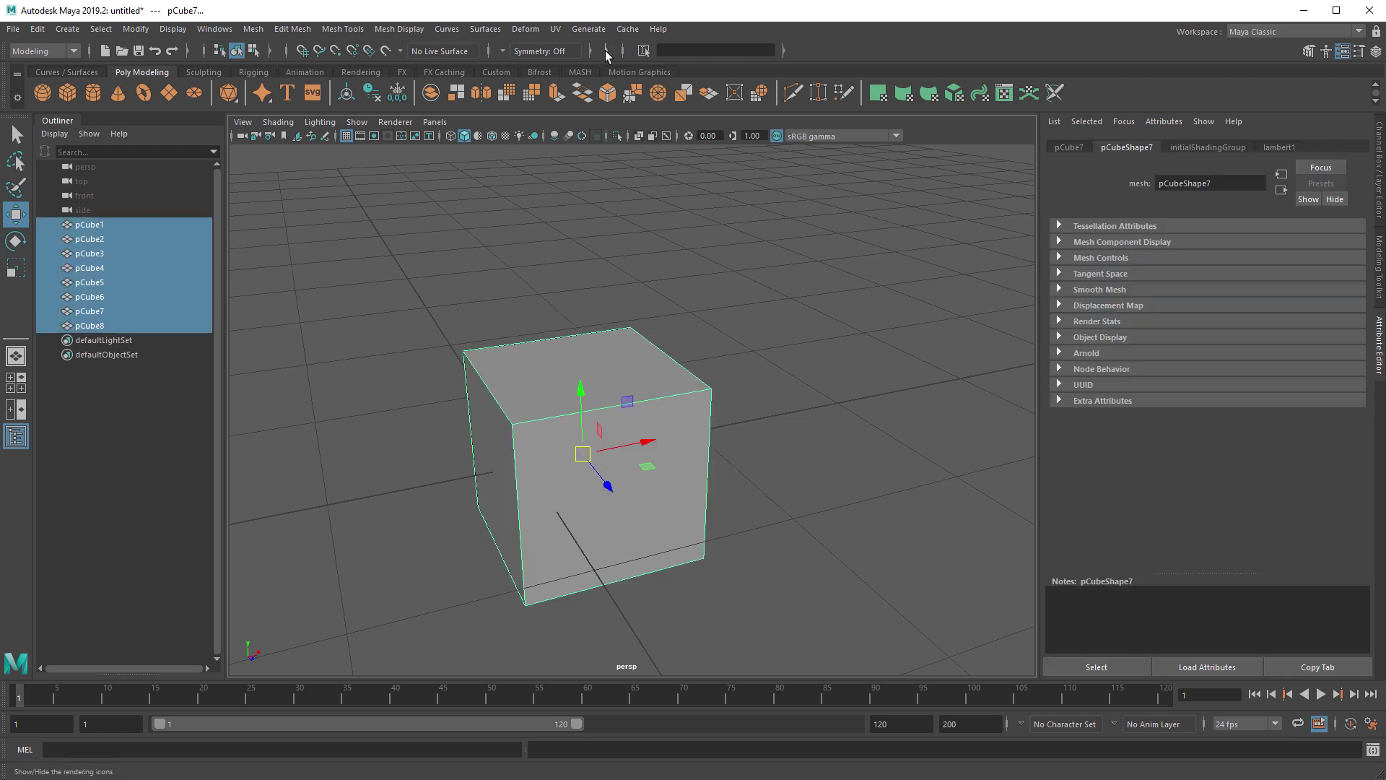
Step: Reveal the construction history icons on the status line to examine them, and hide them again
click(590, 52)
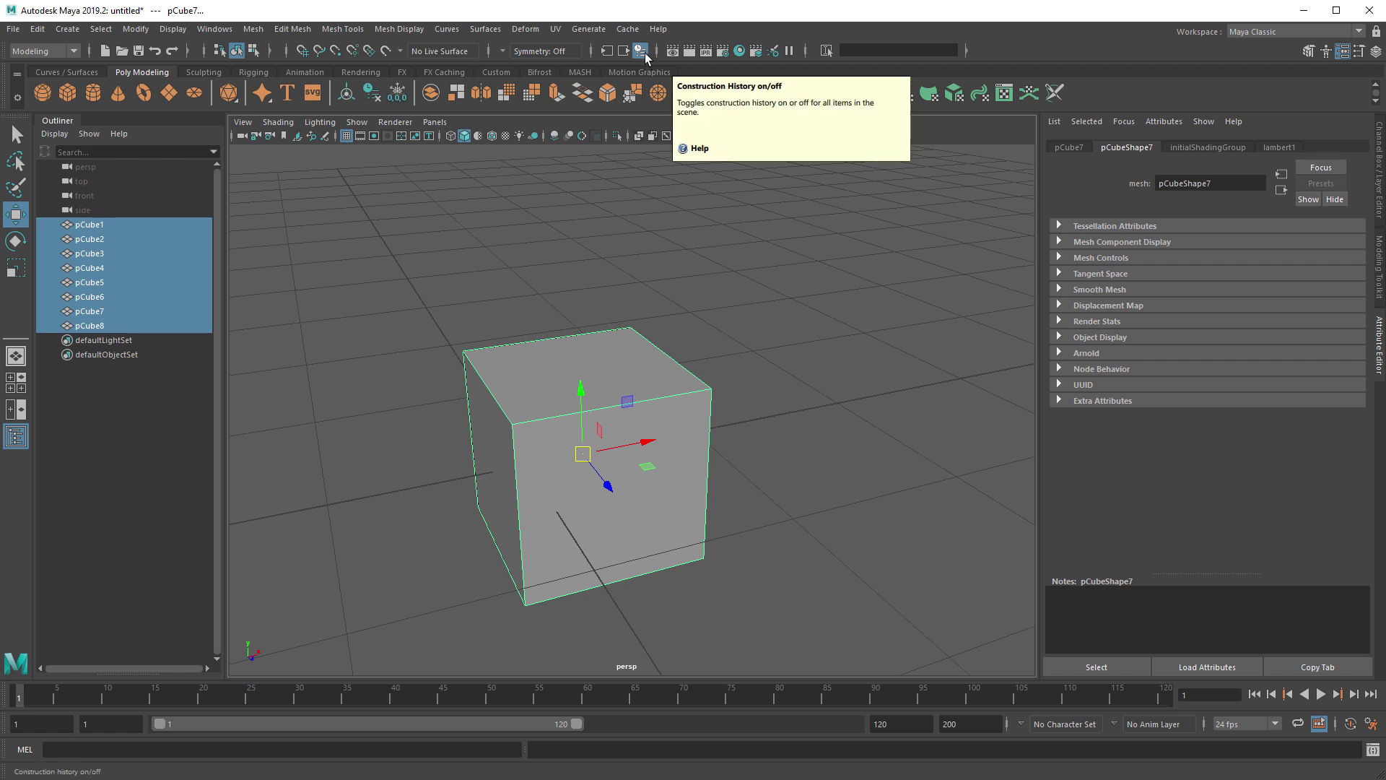
click(592, 52)
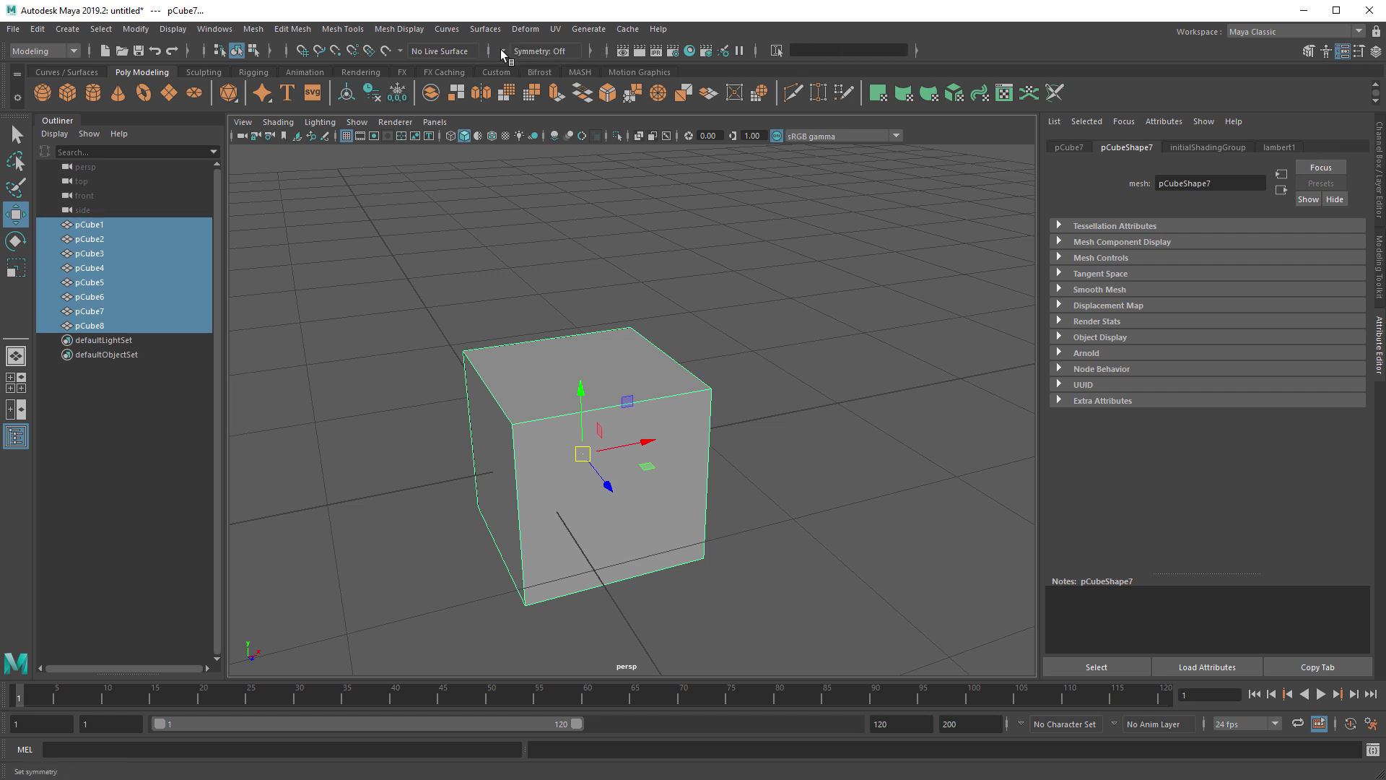
Step: Reveal the object selection mask icons on the status line and deselect the cubes
click(502, 50)
click(498, 48)
click(270, 51)
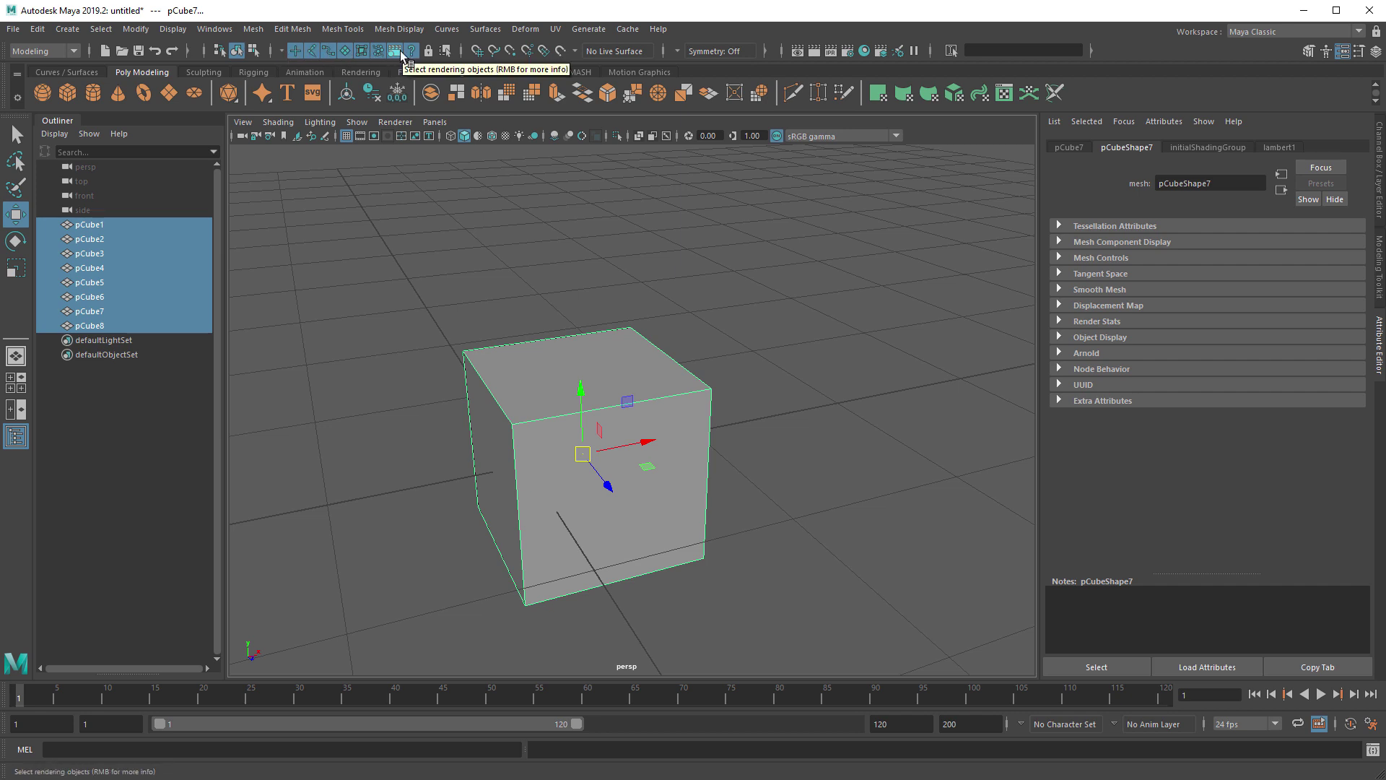
click(448, 208)
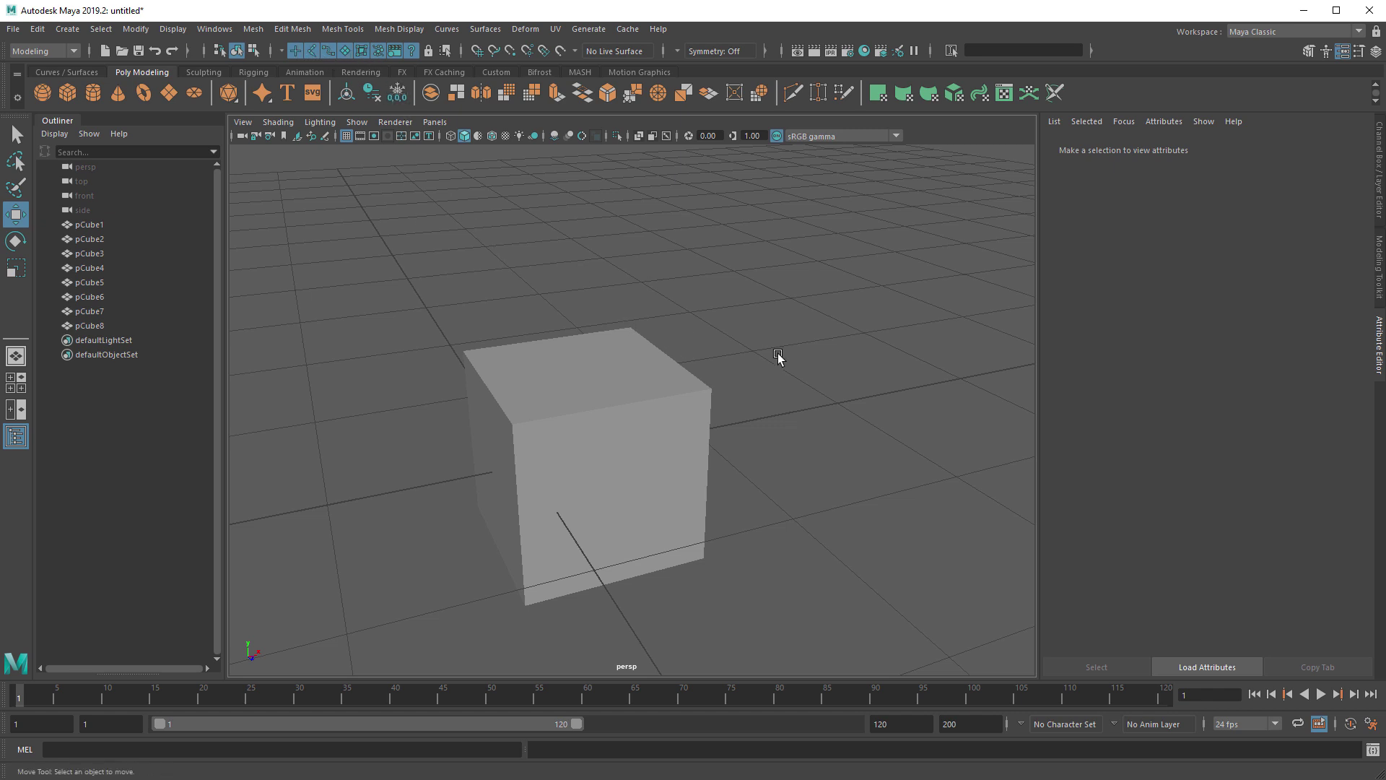
Step: Draw a U-shaped four-point EP curve around the cubes in the side view
alt+middle_drag(778, 357, 588, 263)
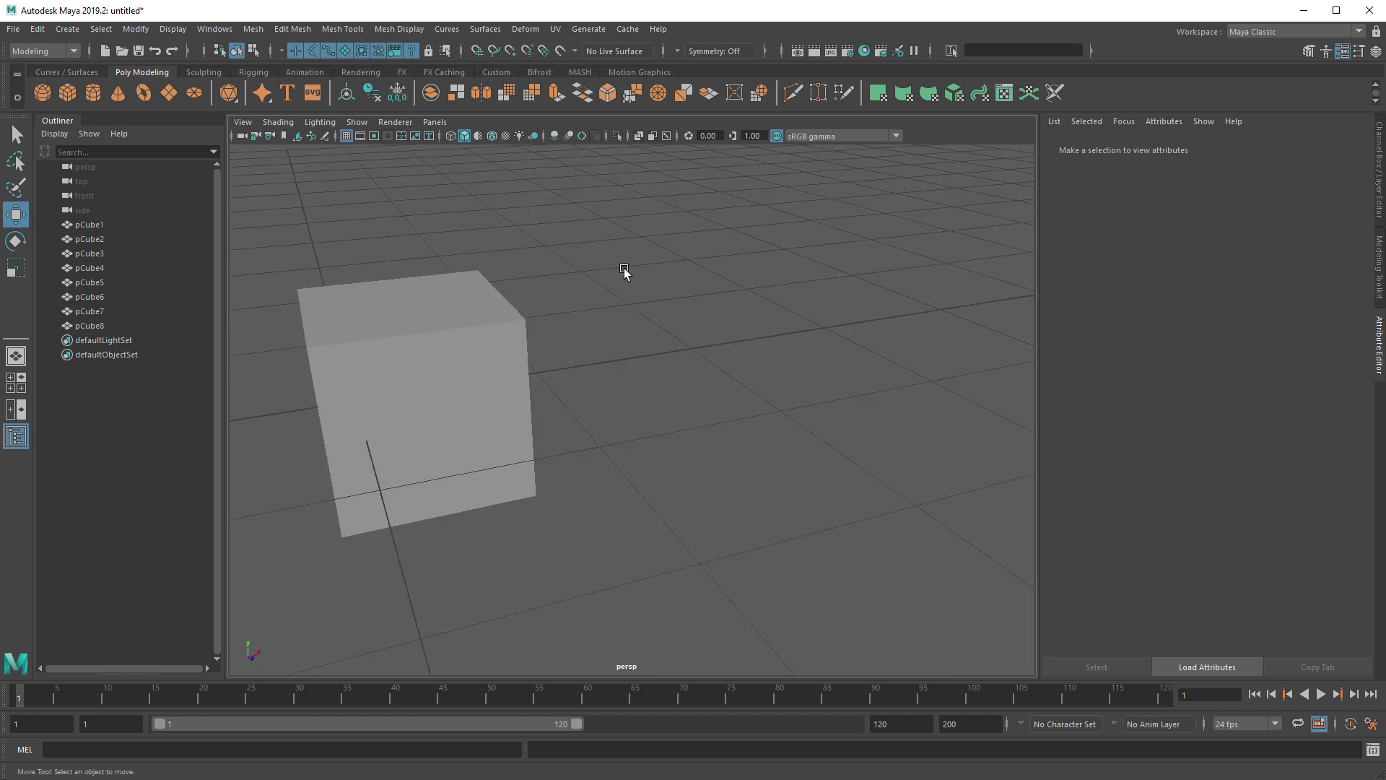
click(80, 72)
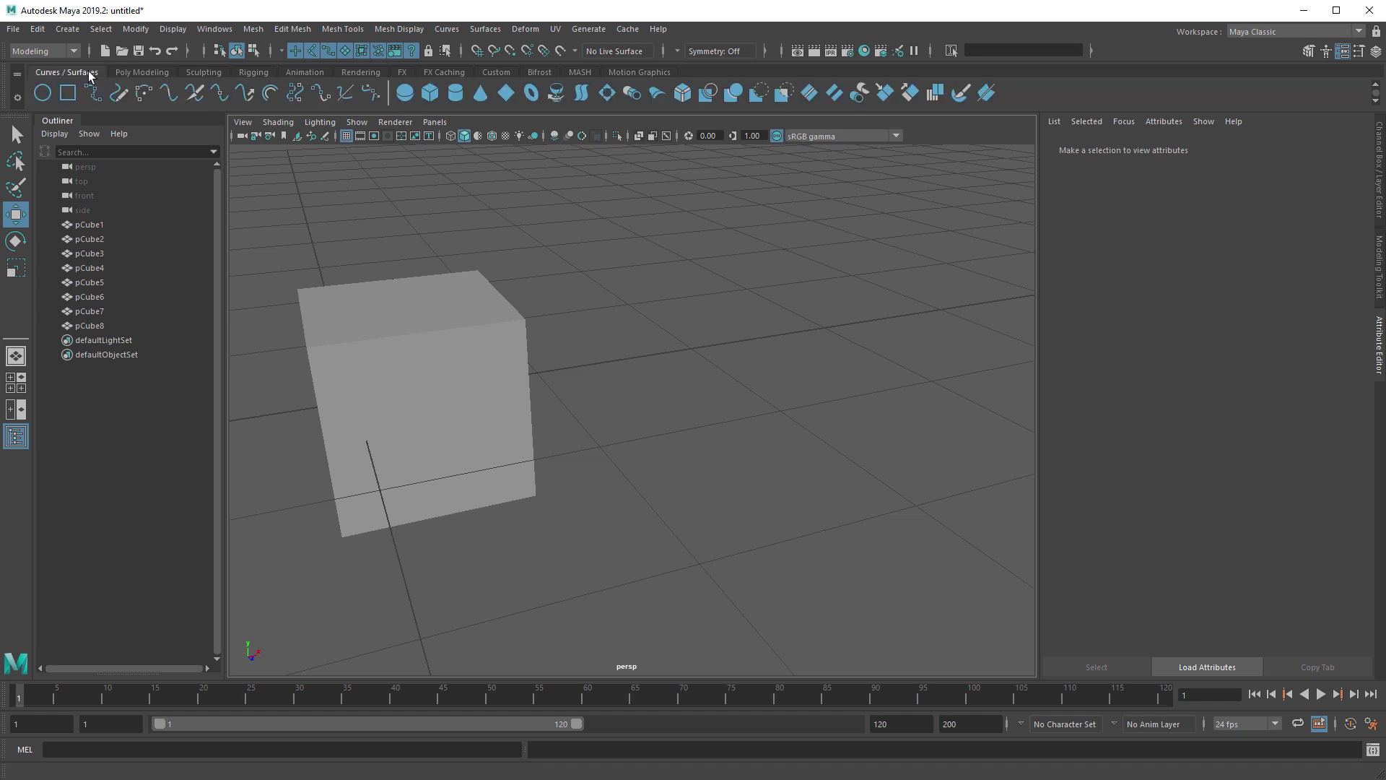
key(space)
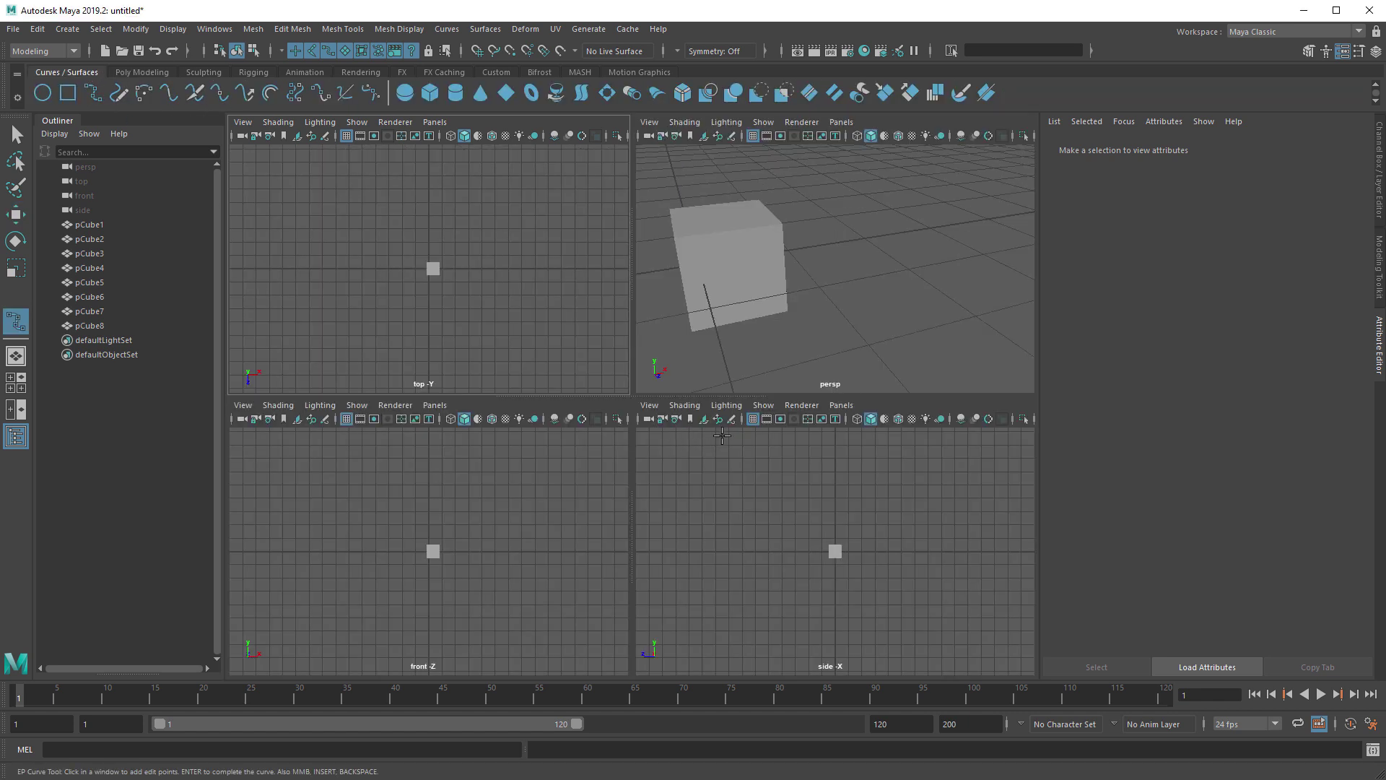
key(space)
click(590, 366)
click(621, 431)
click(682, 455)
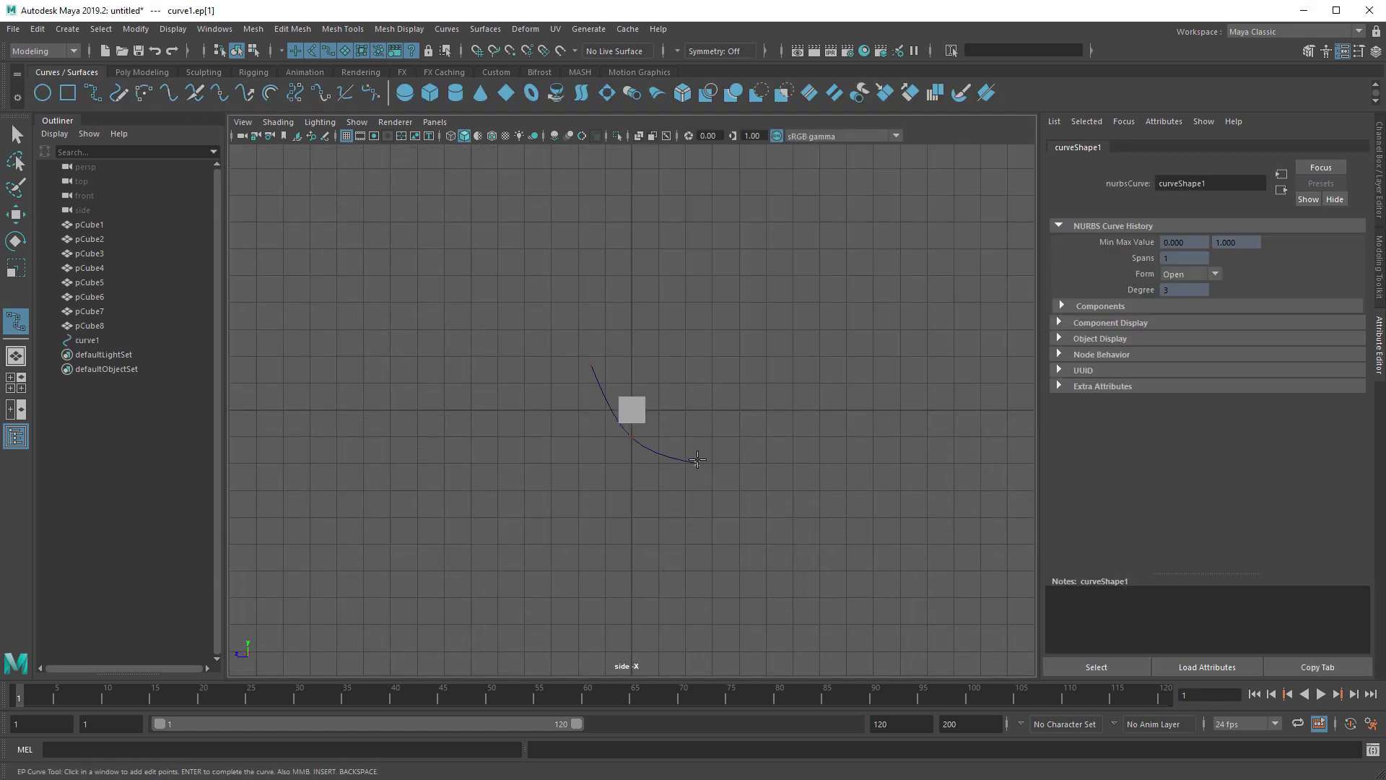
click(722, 368)
key(w)
Step: Marquee-select the cubes and curve together, then turn off surface object selection and marquee-select the same area again
alt+drag(772, 253, 581, 343)
drag(460, 248, 599, 367)
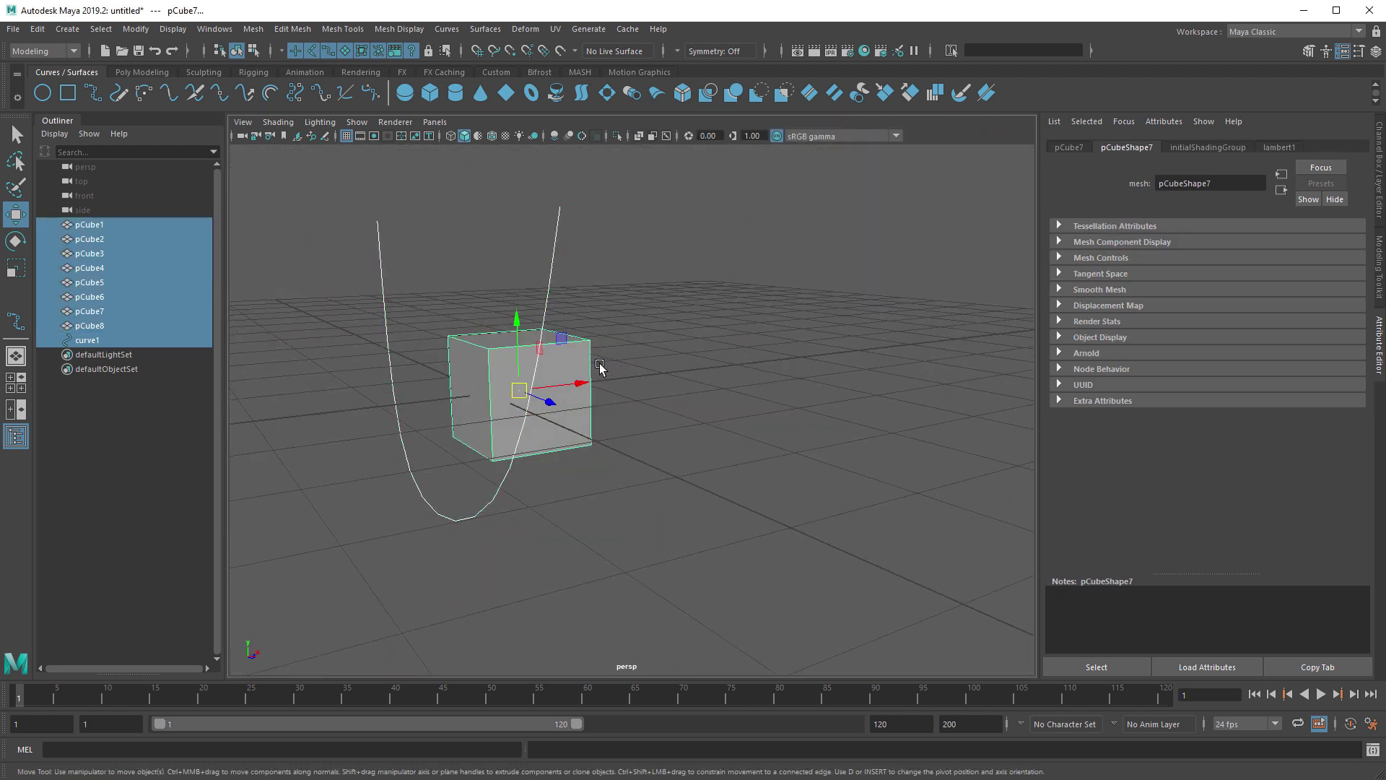
click(684, 386)
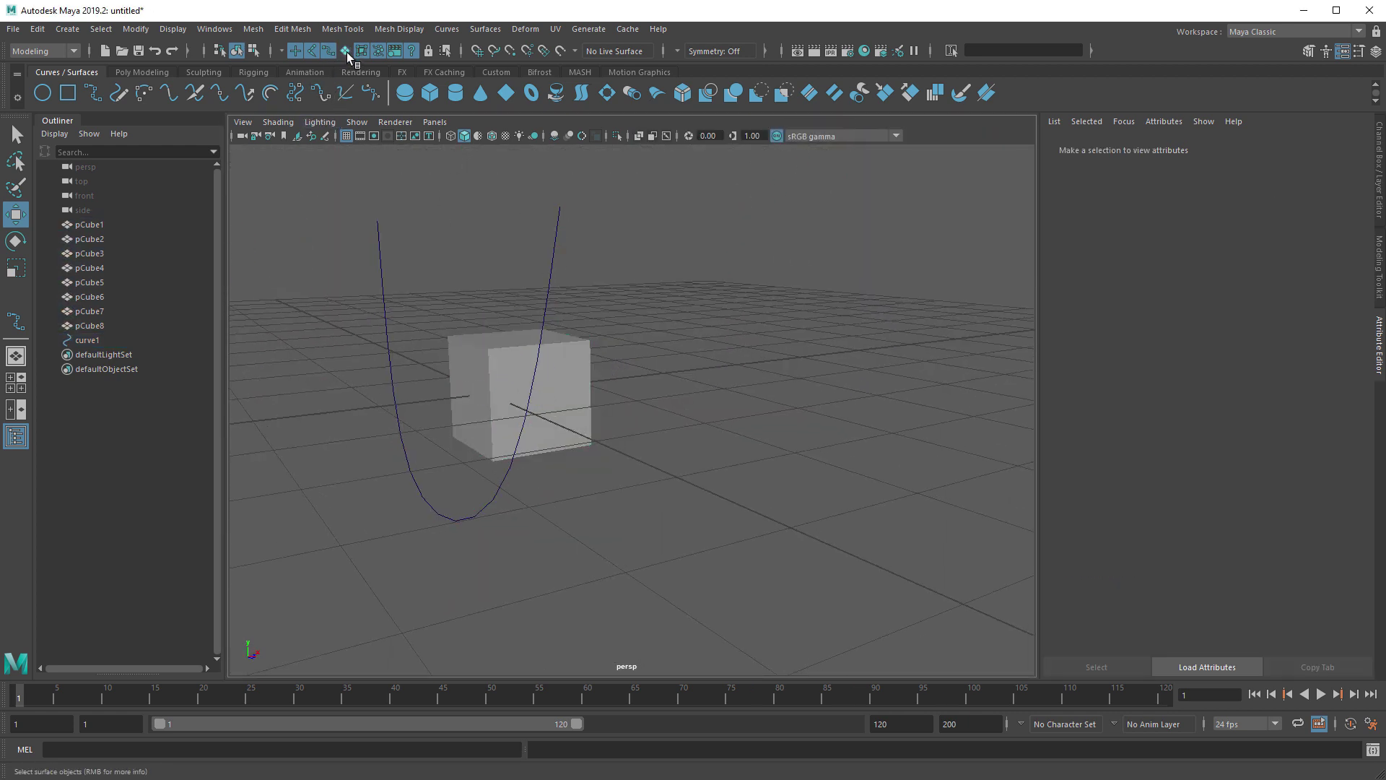
drag(289, 209, 625, 433)
drag(349, 240, 686, 475)
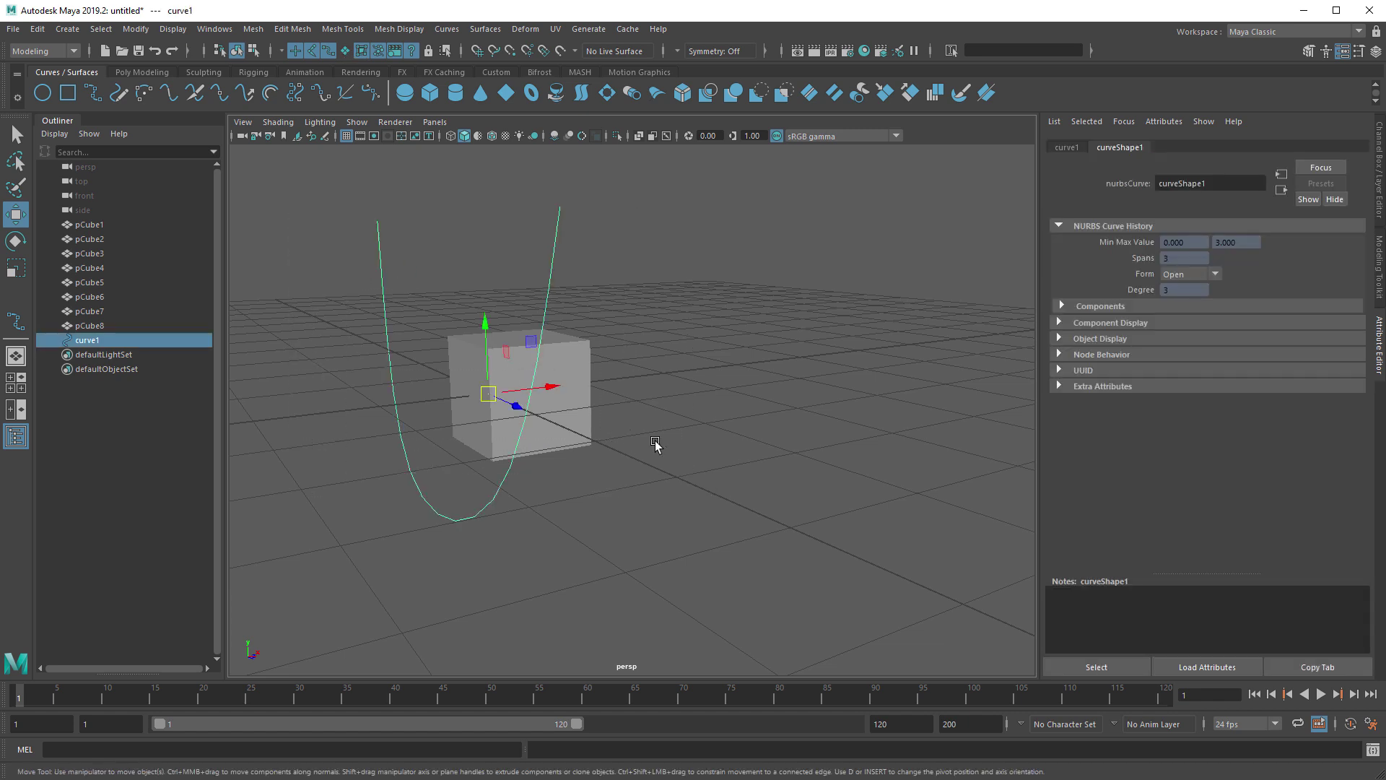
Step: Test marquee selection of the cubes and curve with surface object selection enabled and curve object selection turned off
click(329, 50)
drag(301, 224, 666, 443)
drag(334, 253, 670, 505)
click(696, 349)
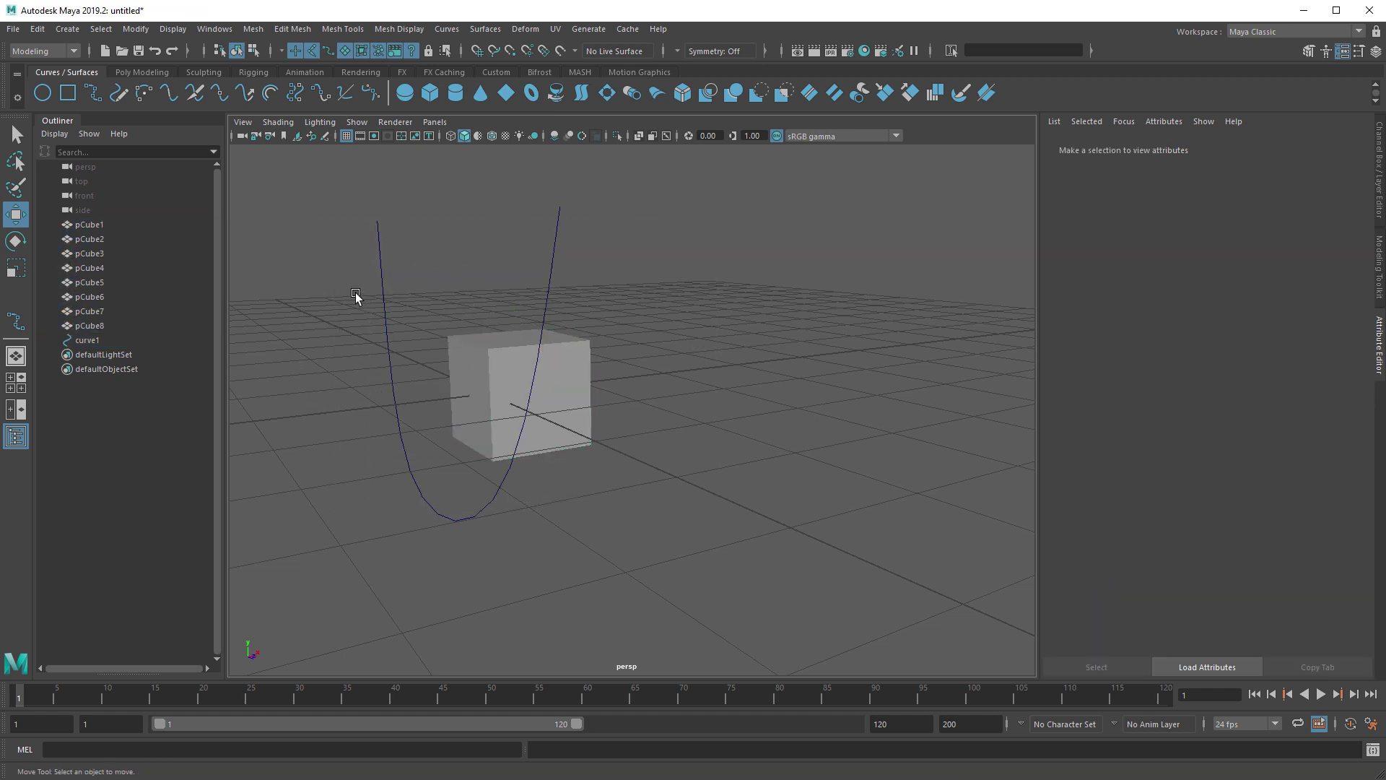
click(500, 359)
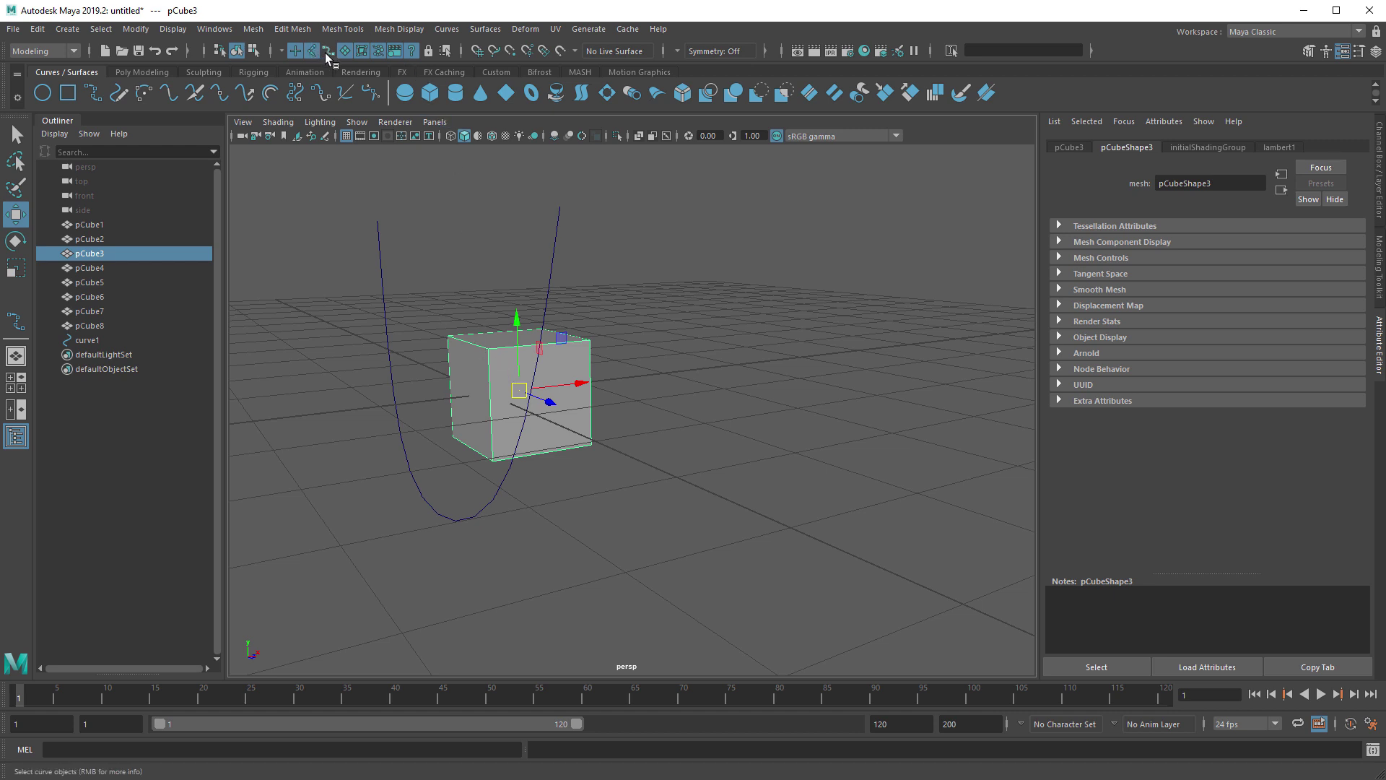
Step: Switch the cube to vertex component mode in the viewport and hide the selection mode icons on the status line
click(206, 52)
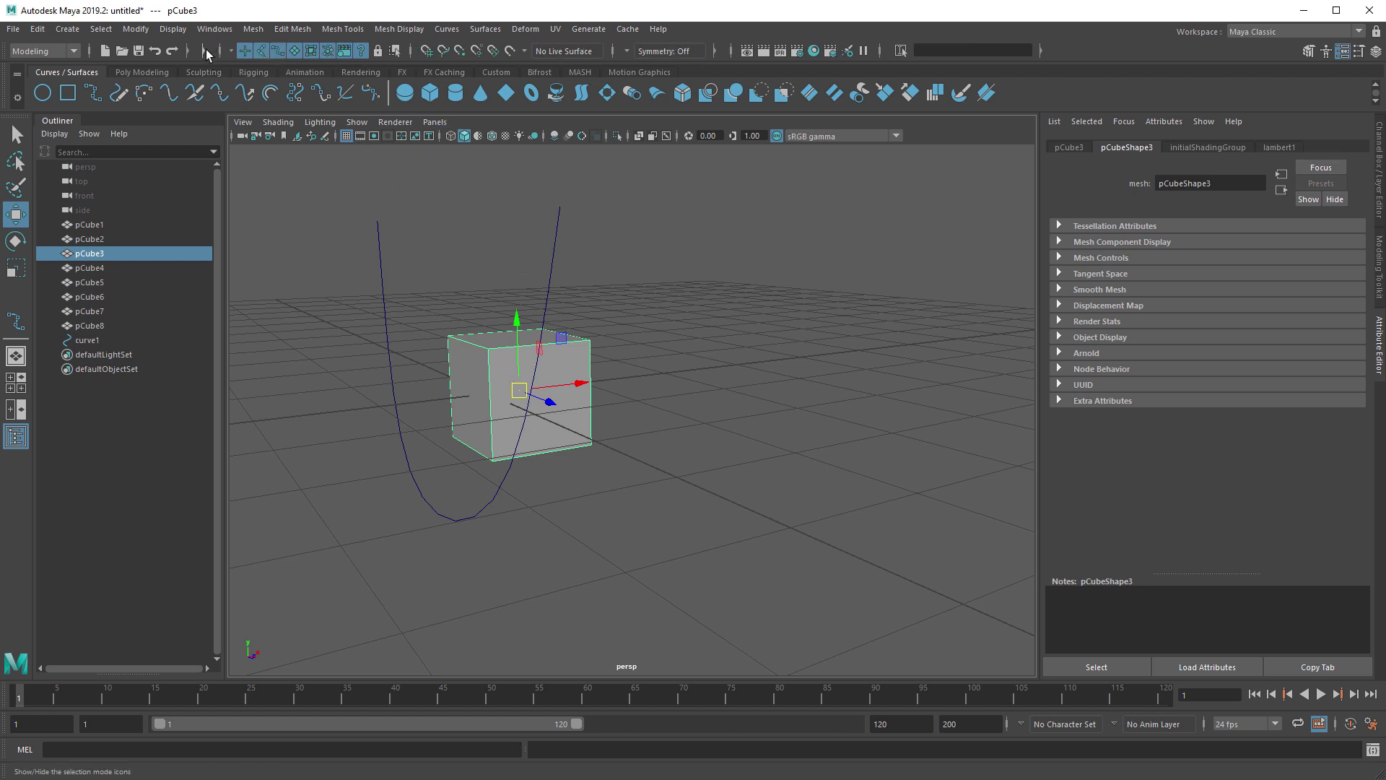
click(207, 52)
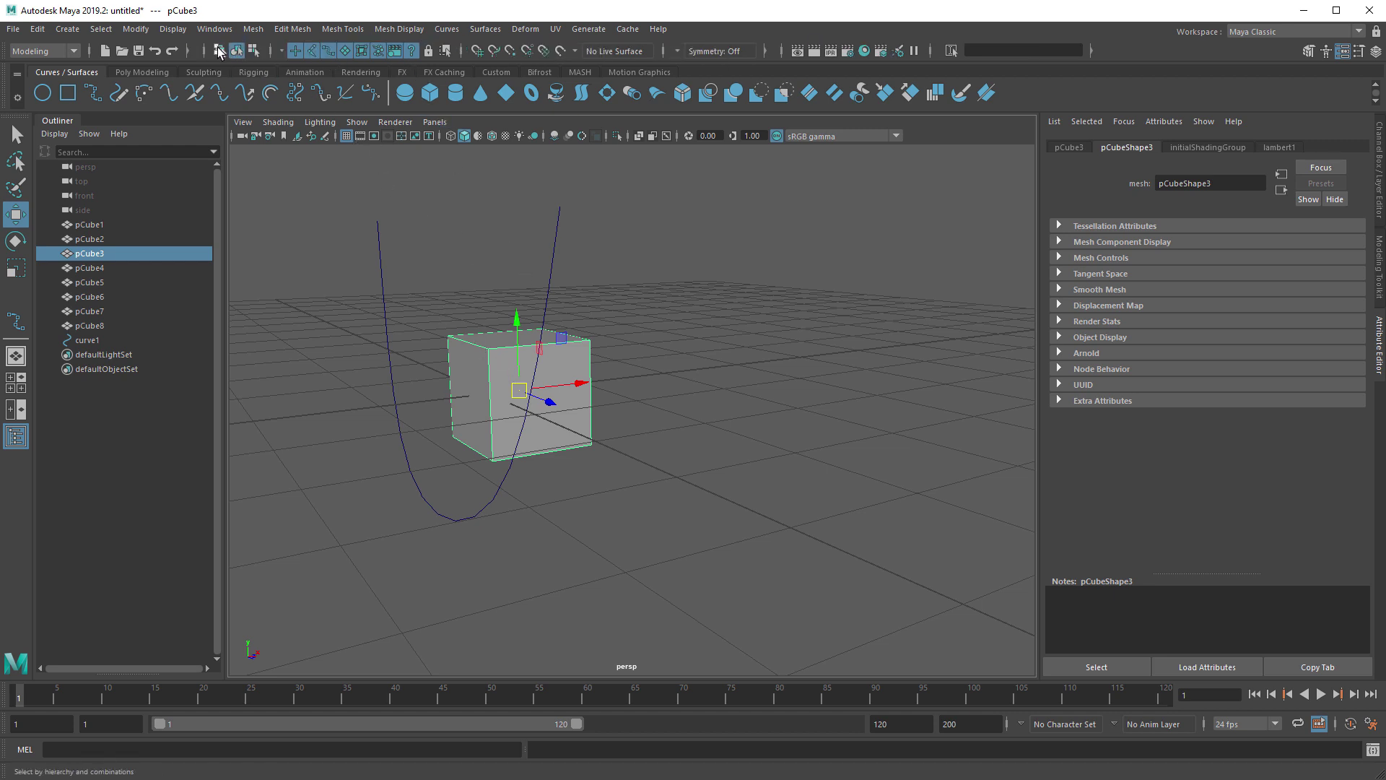
key(f)
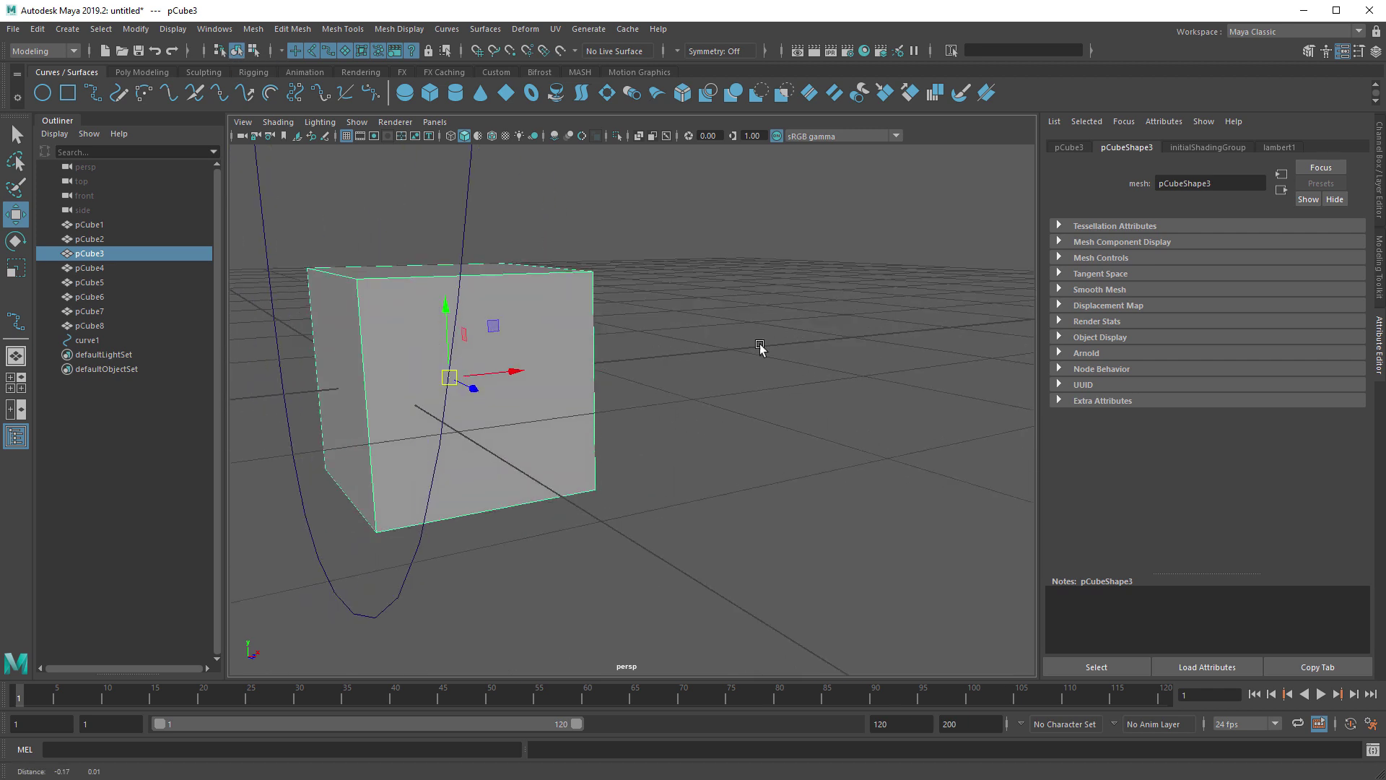
right_drag(713, 295, 564, 254)
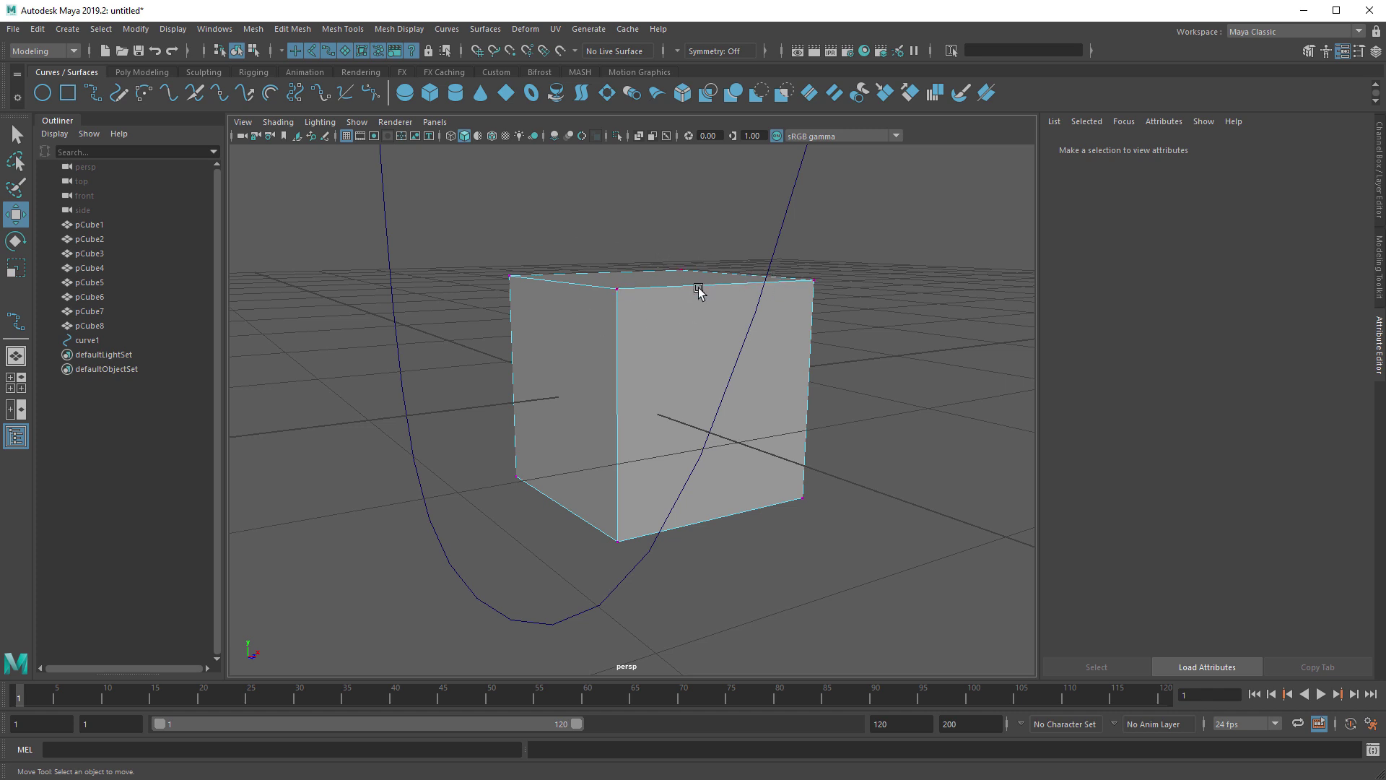
click(204, 52)
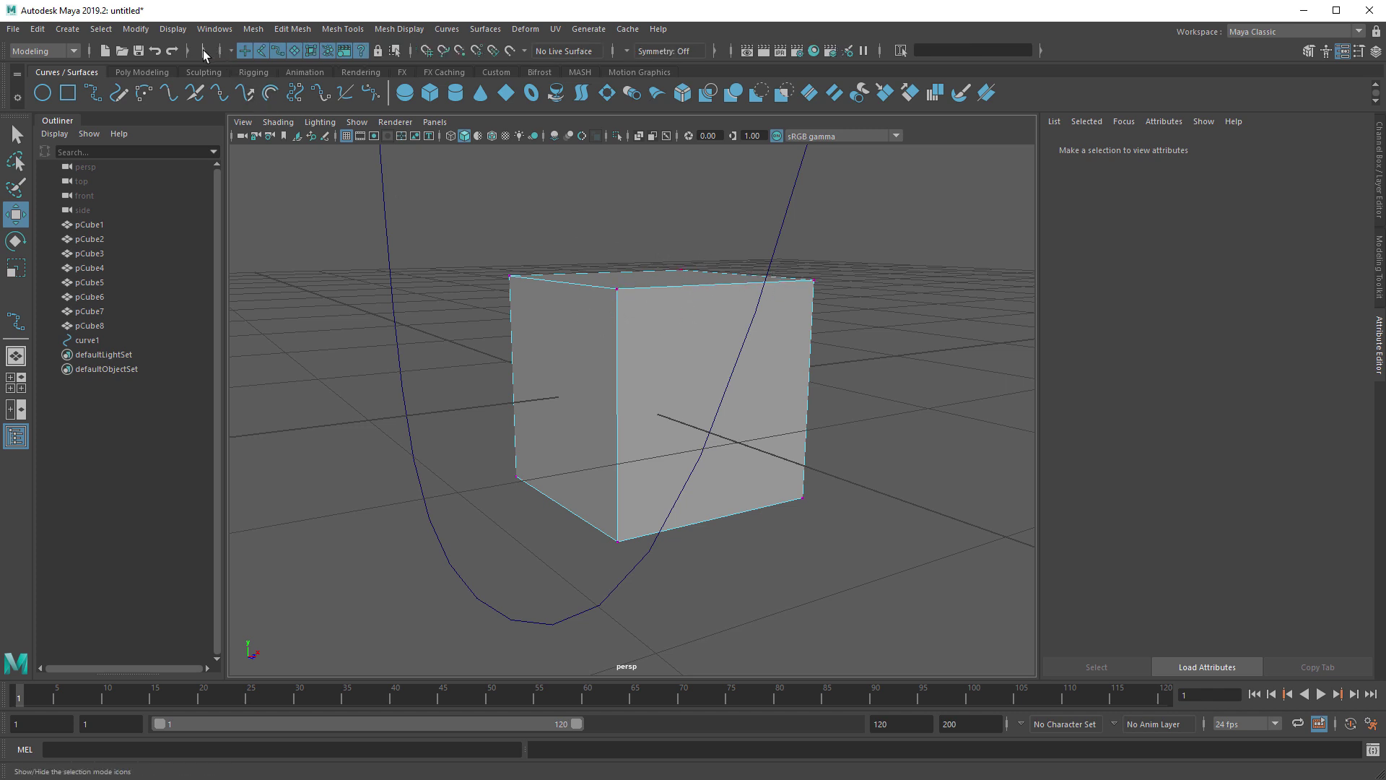
Step: Reveal the selection set presets to examine them, hide them again, and collapse the file icons on the status line
click(185, 51)
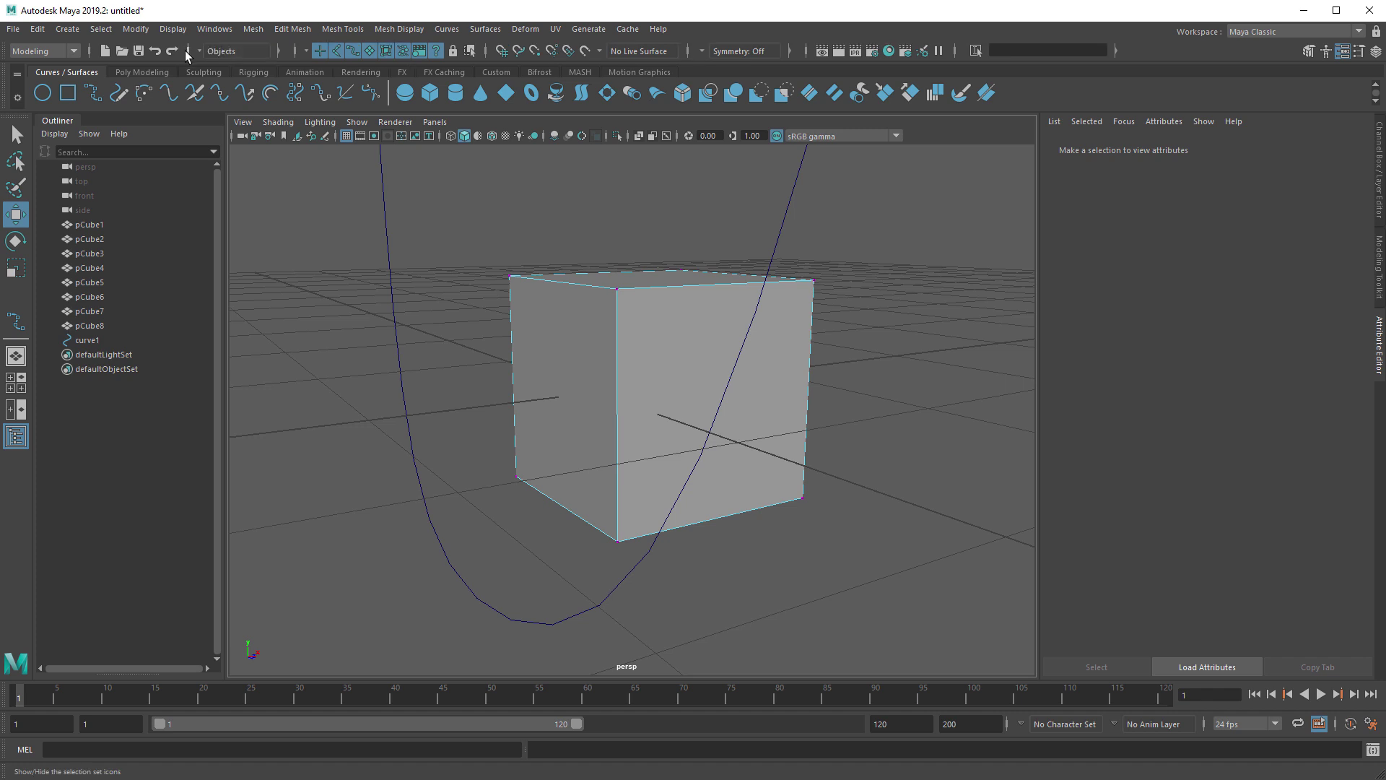
click(204, 52)
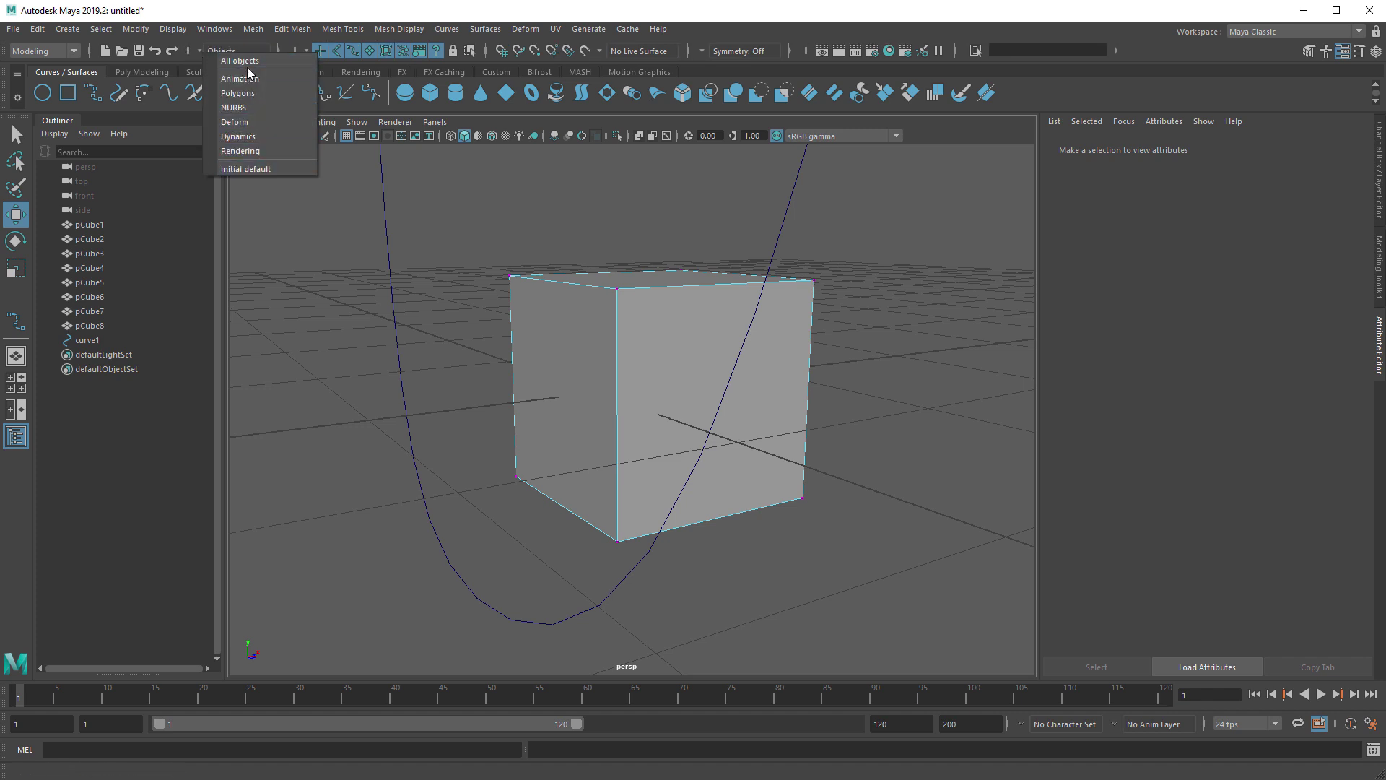
click(188, 50)
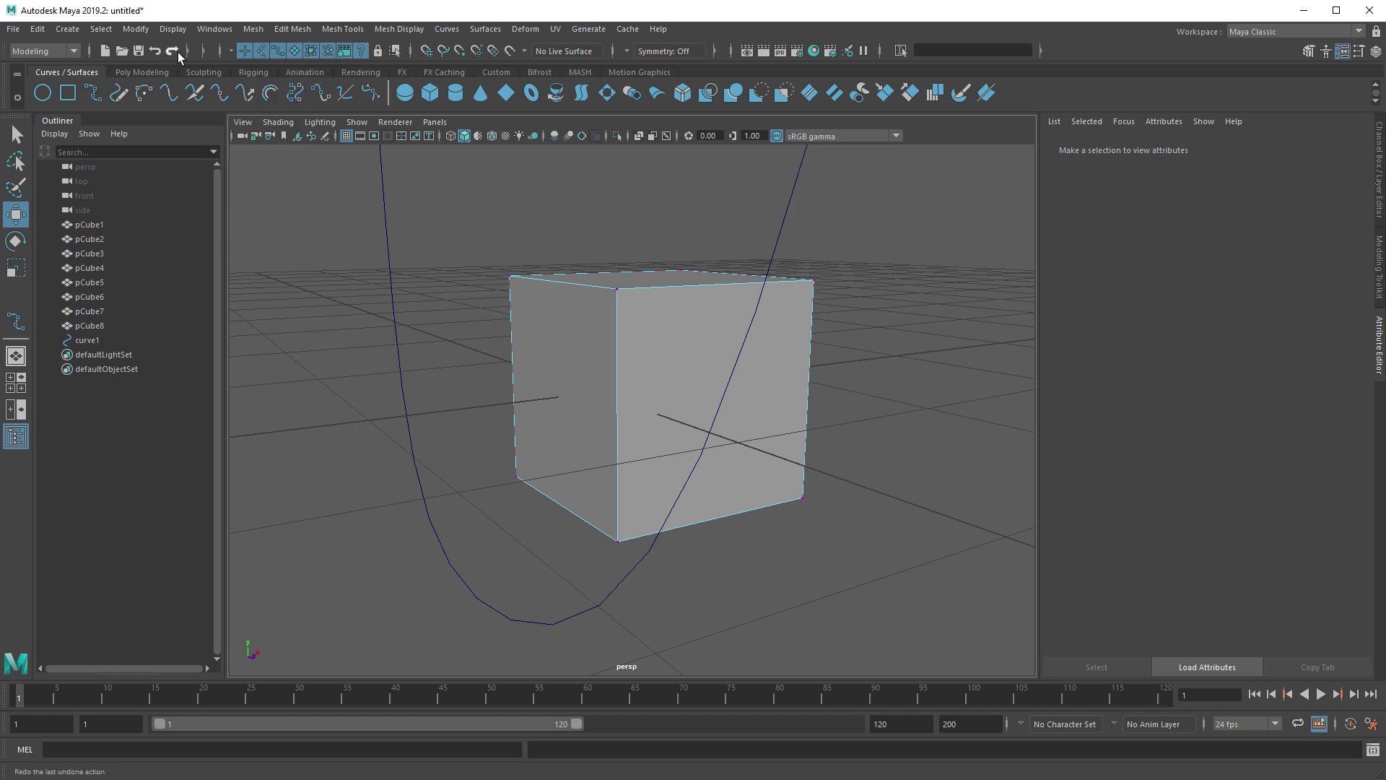
click(89, 52)
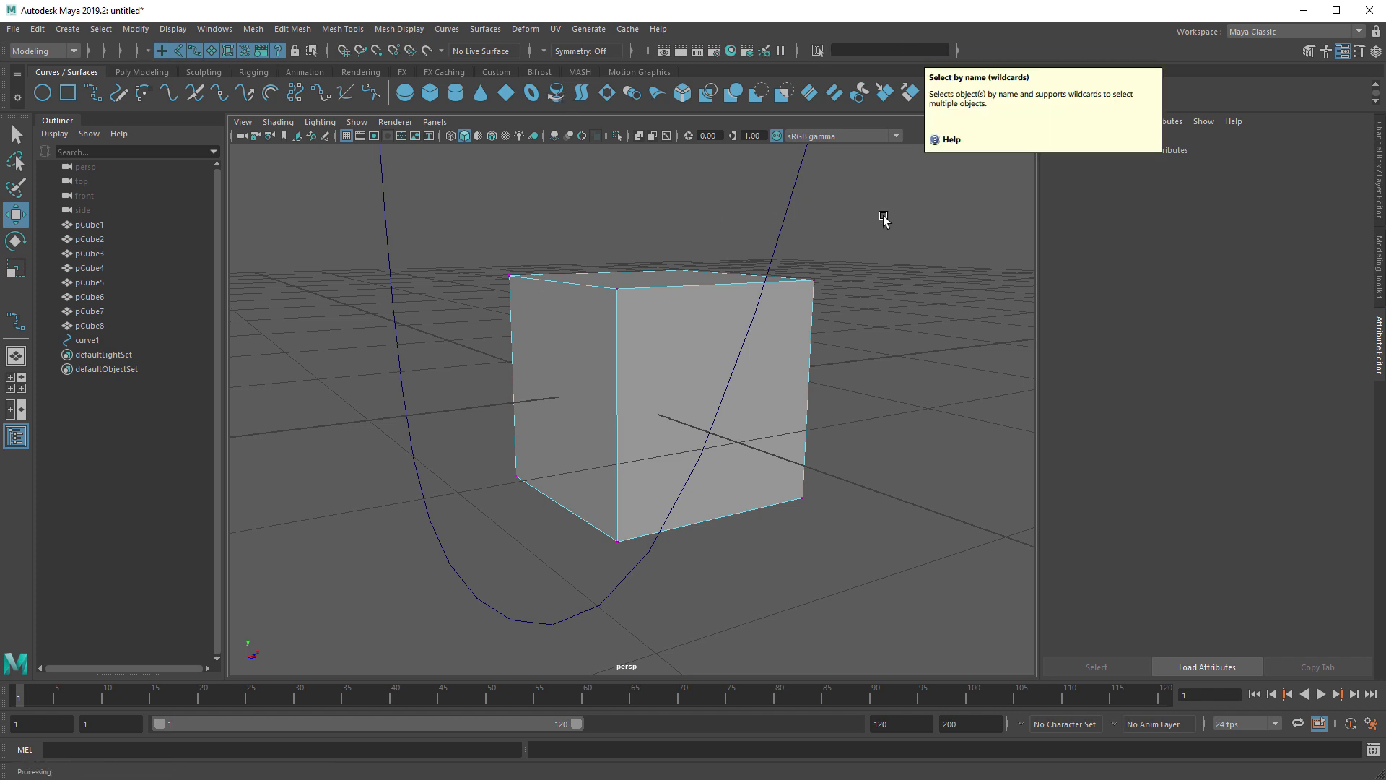
Step: Return the cube to object mode and delete all the cubes and the curve from the scene
right_drag(679, 307, 691, 296)
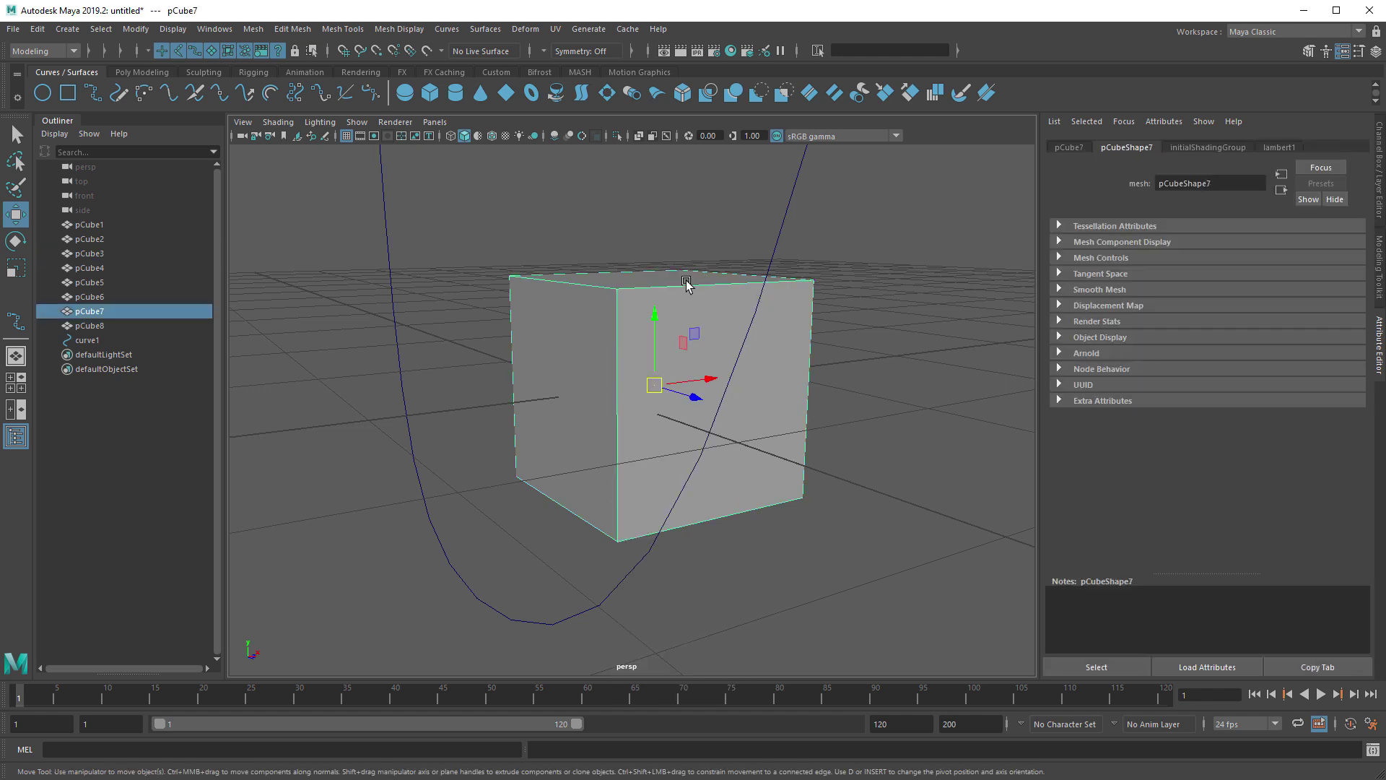
key(Delete)
click(602, 307)
drag(321, 316, 704, 361)
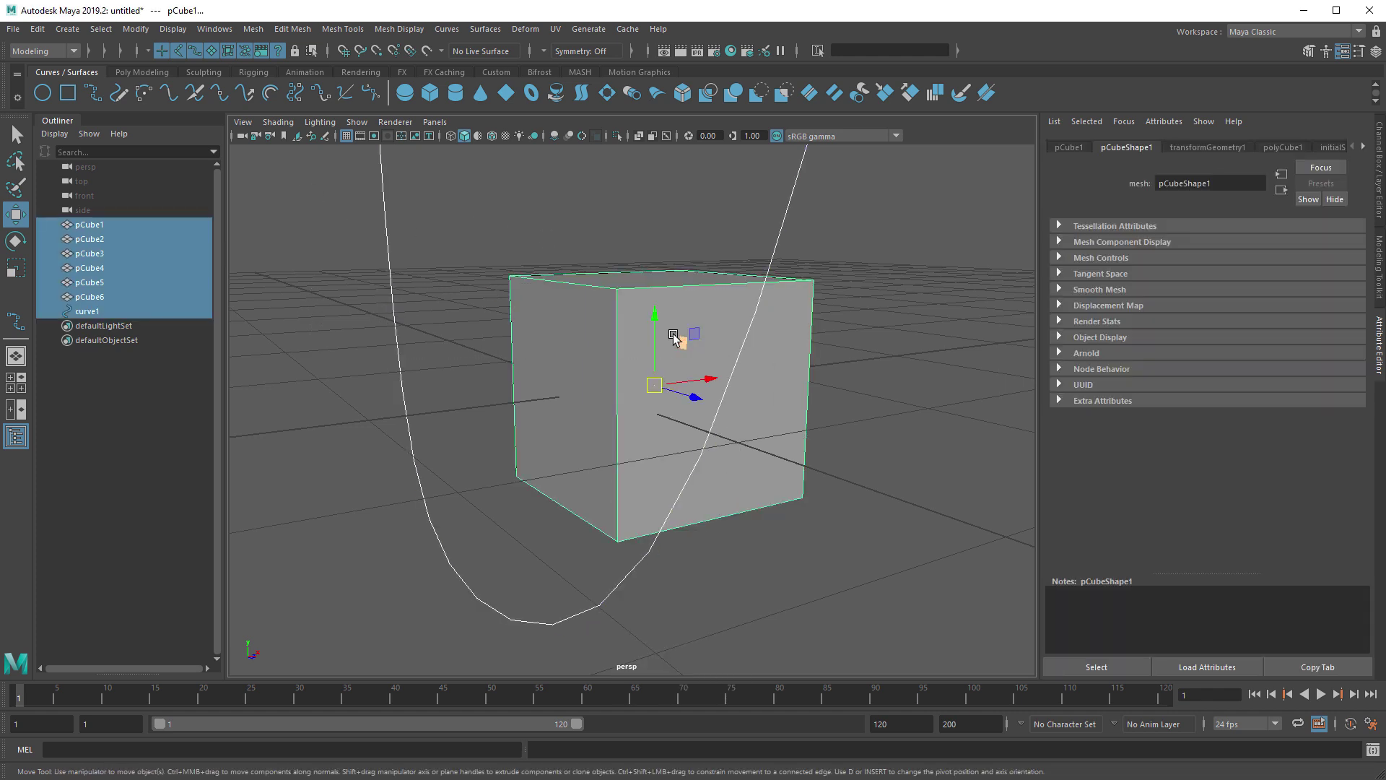
key(Delete)
Step: Save the preferences
click(13, 29)
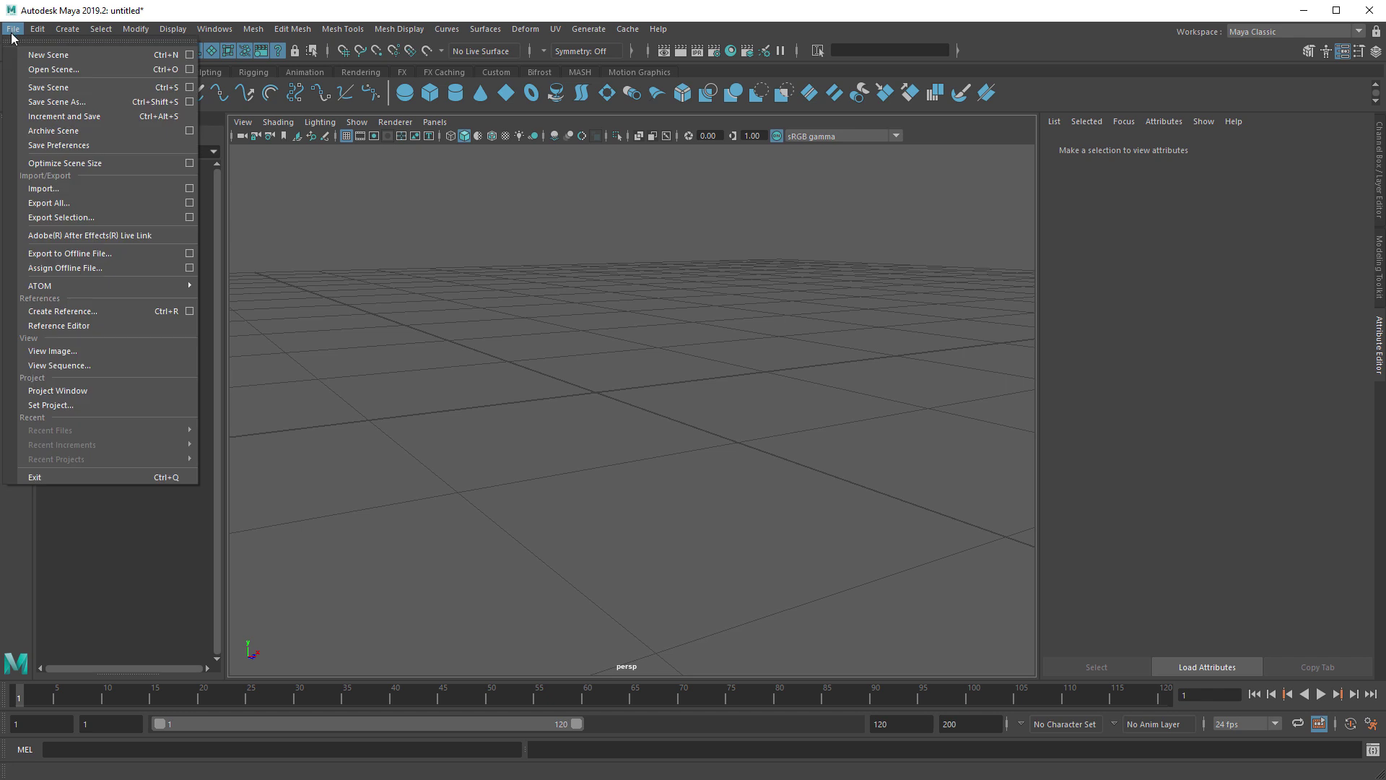
click(44, 145)
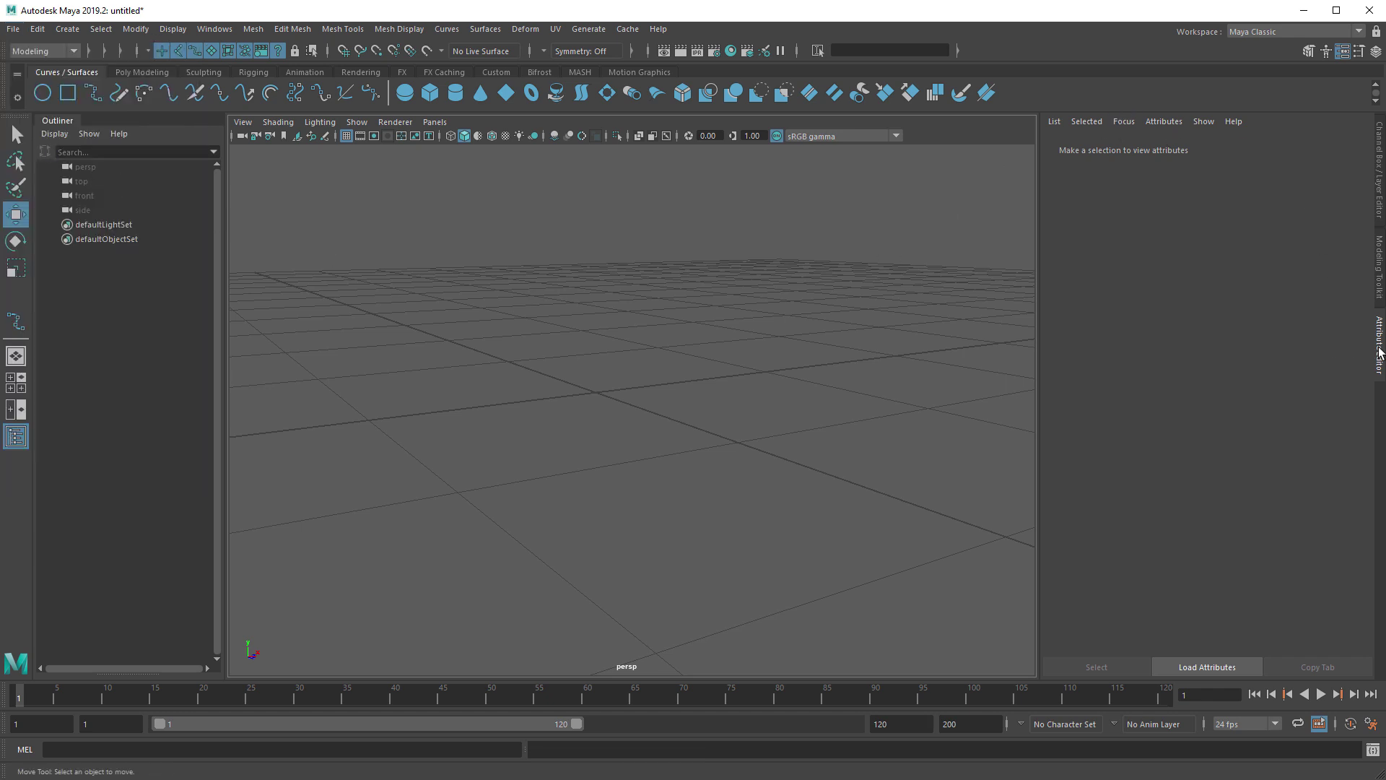
Step: Undock the Attribute Editor into a floating window and bring the Channel Box / Layer Editor forward in the docked panel
drag(1379, 353, 1077, 130)
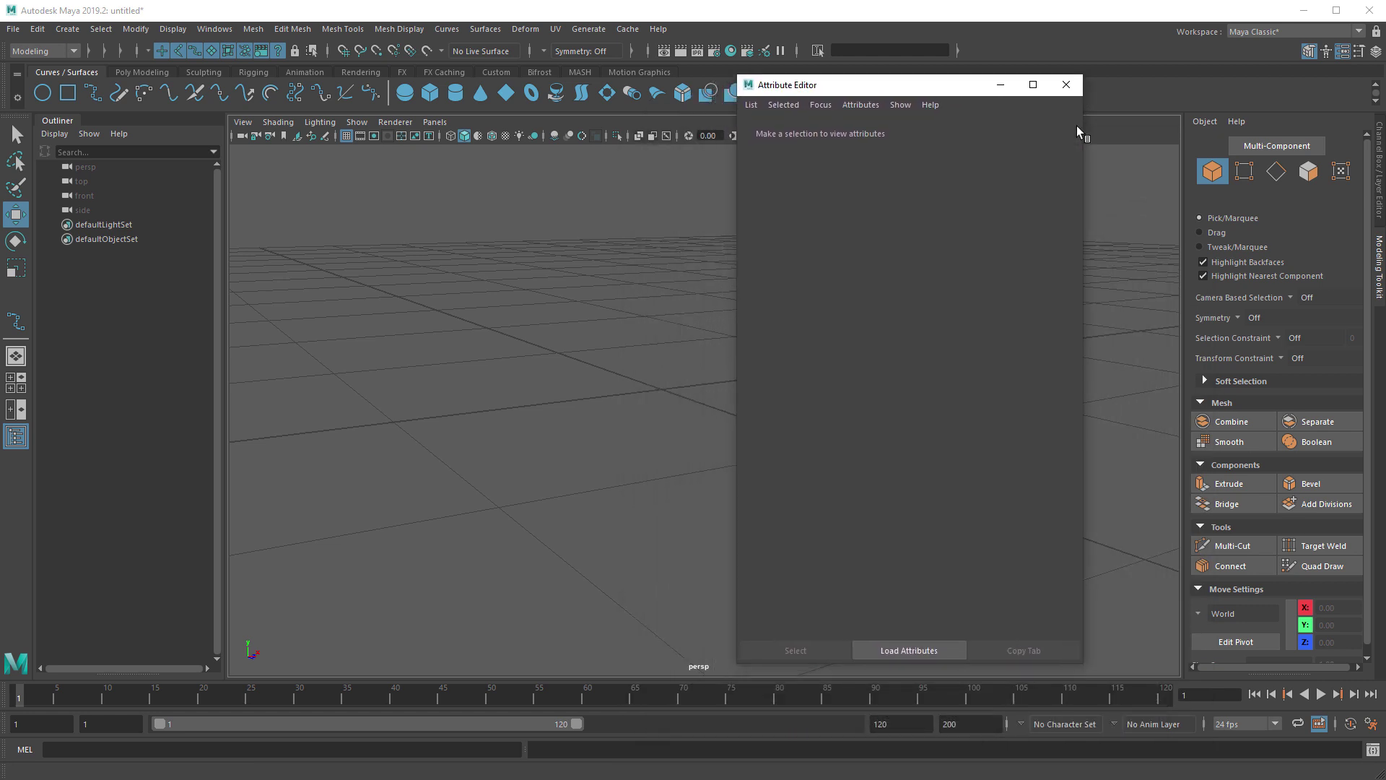
drag(907, 92, 867, 204)
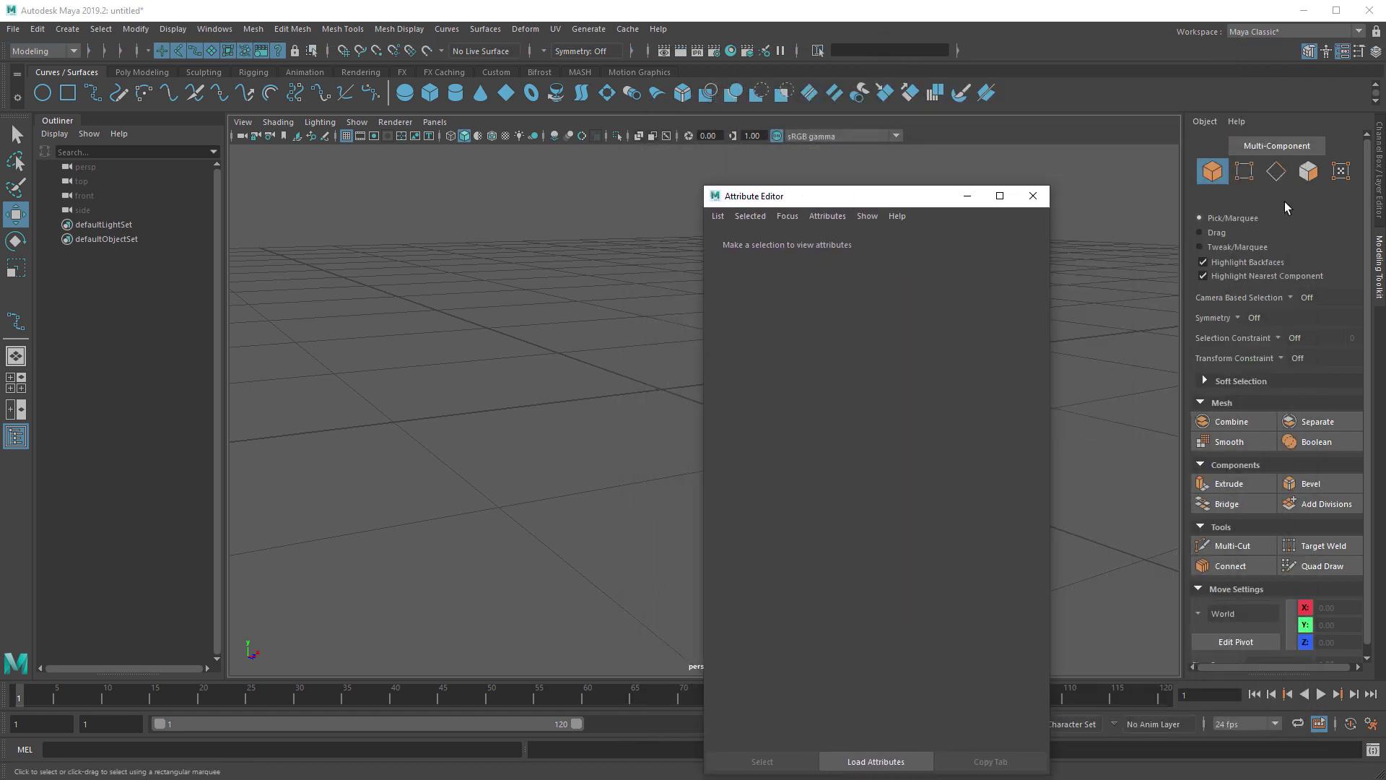
click(1379, 185)
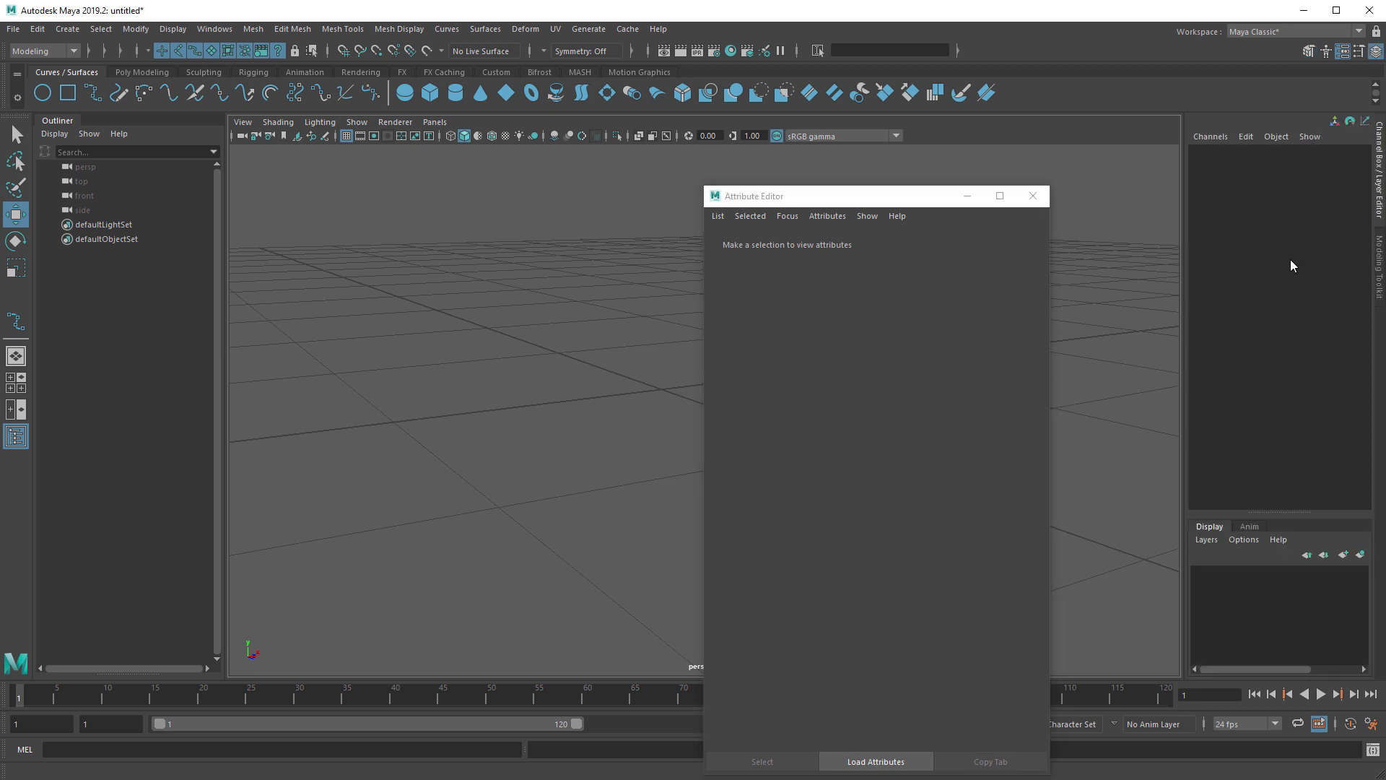
click(1379, 265)
click(1379, 185)
drag(875, 196, 969, 174)
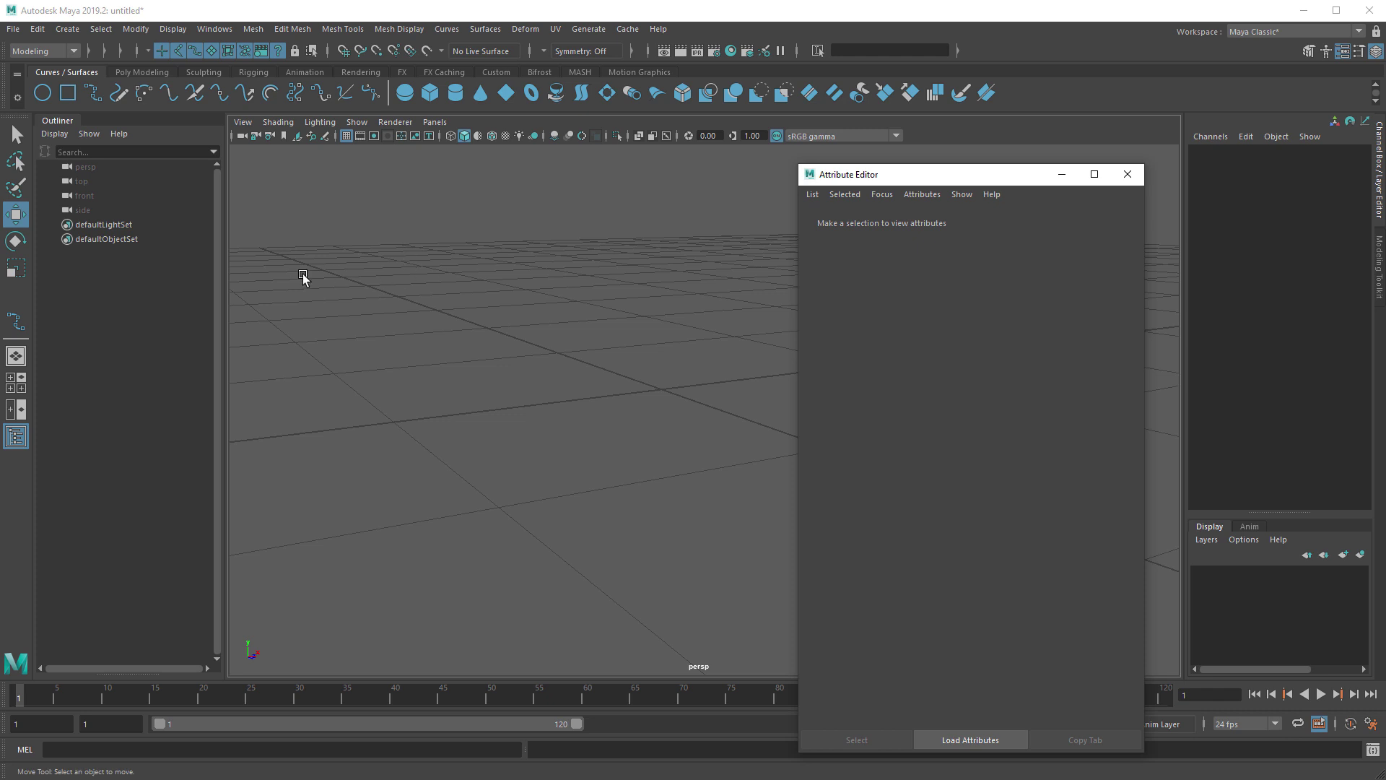
Step: Open the Move tool's settings in a floating window and close the Attribute Editor
click(19, 217)
double_click(19, 217)
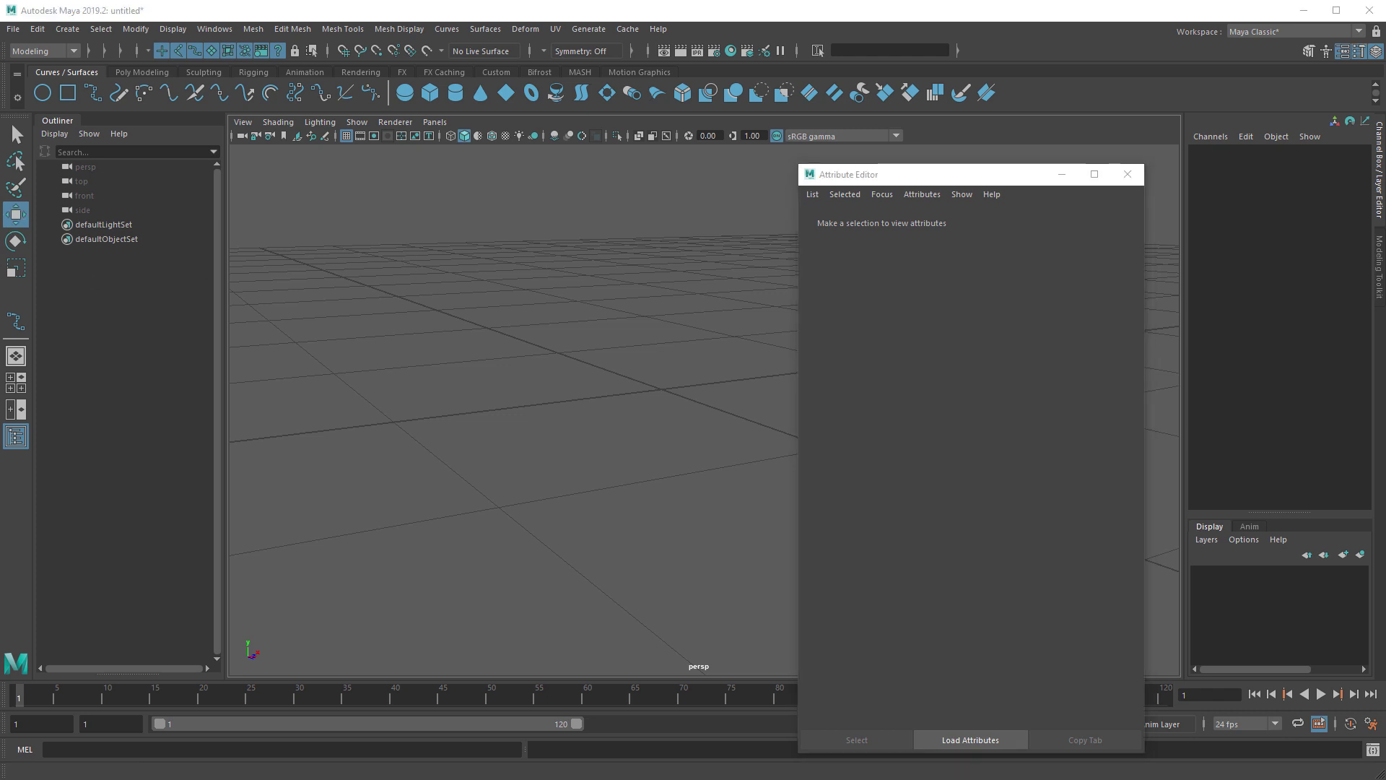
drag(263, 151, 395, 204)
drag(910, 179, 875, 168)
drag(477, 202, 717, 167)
click(1092, 163)
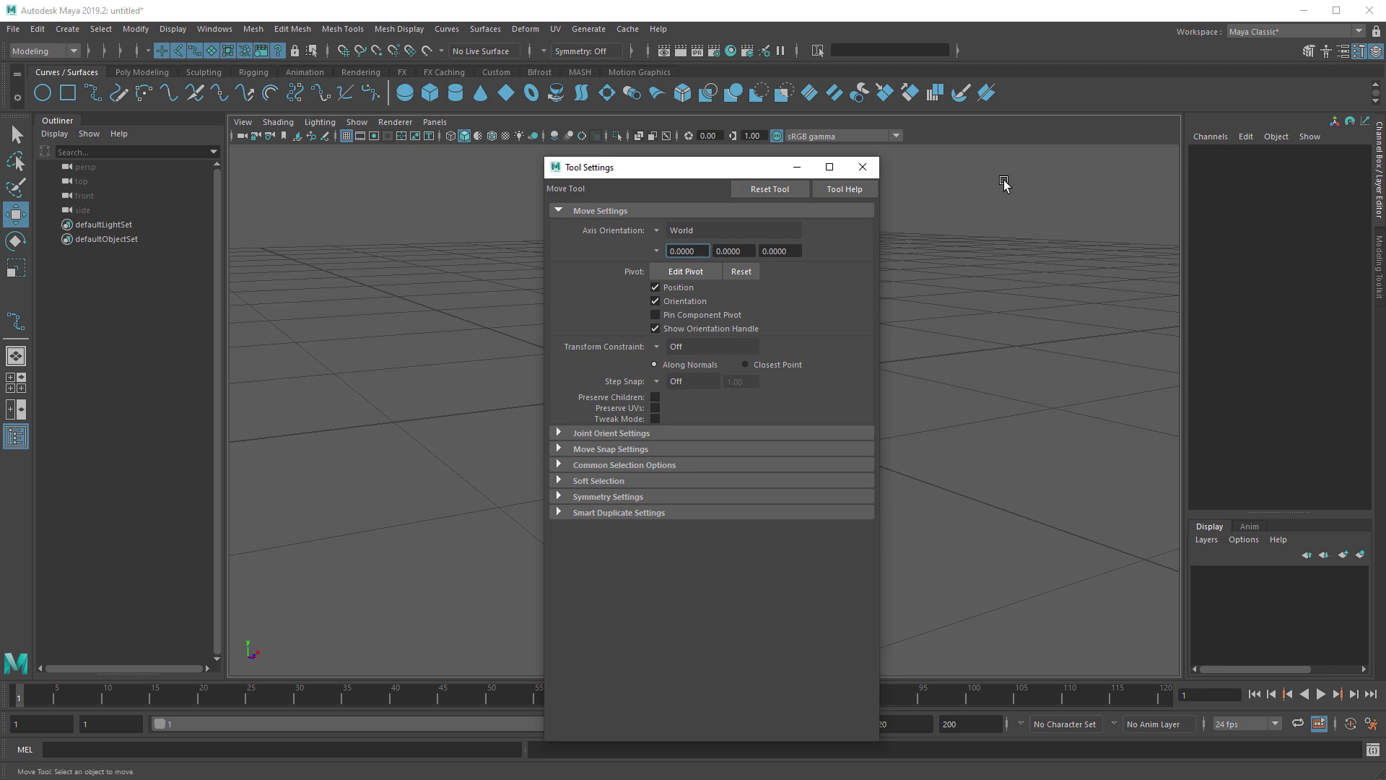
Step: Lock the current workspace and close the Tool Settings window
click(1377, 32)
drag(741, 176, 886, 139)
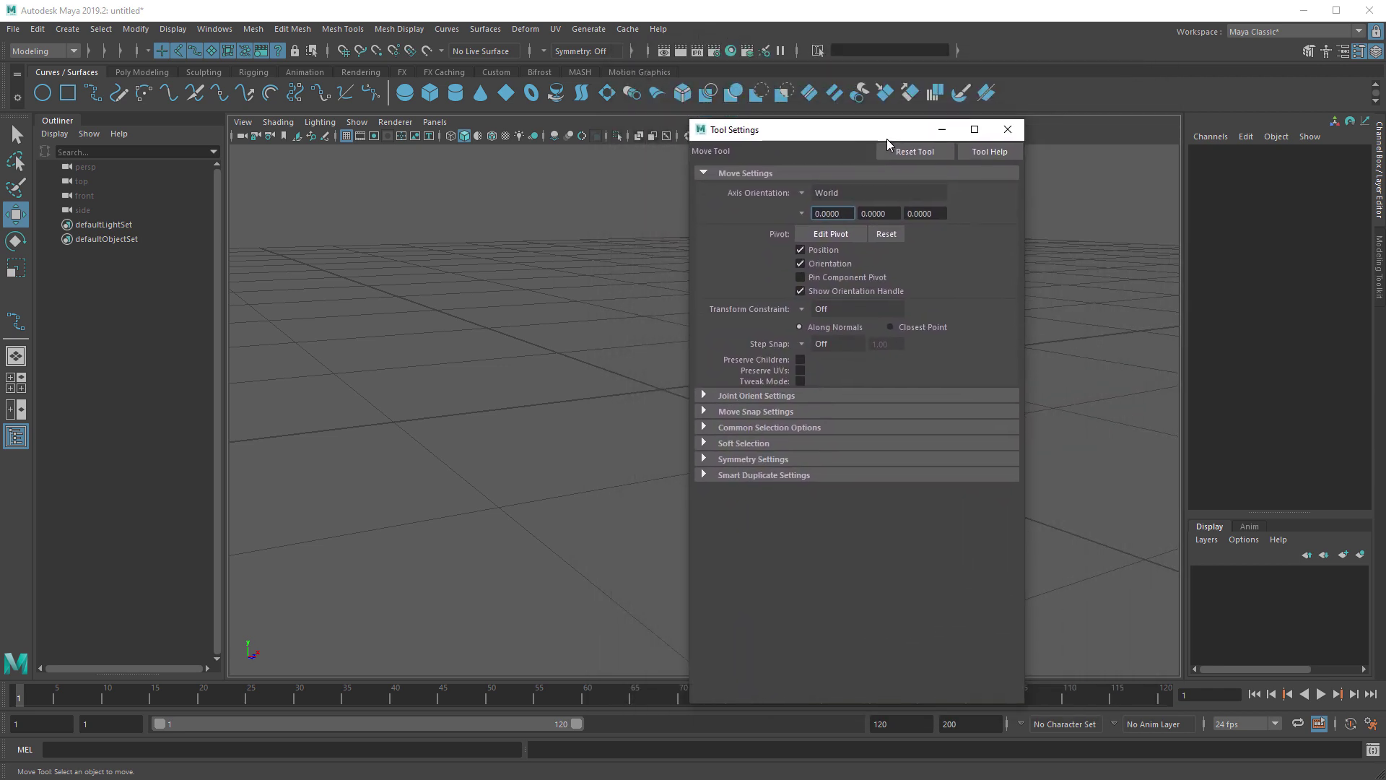
click(1008, 132)
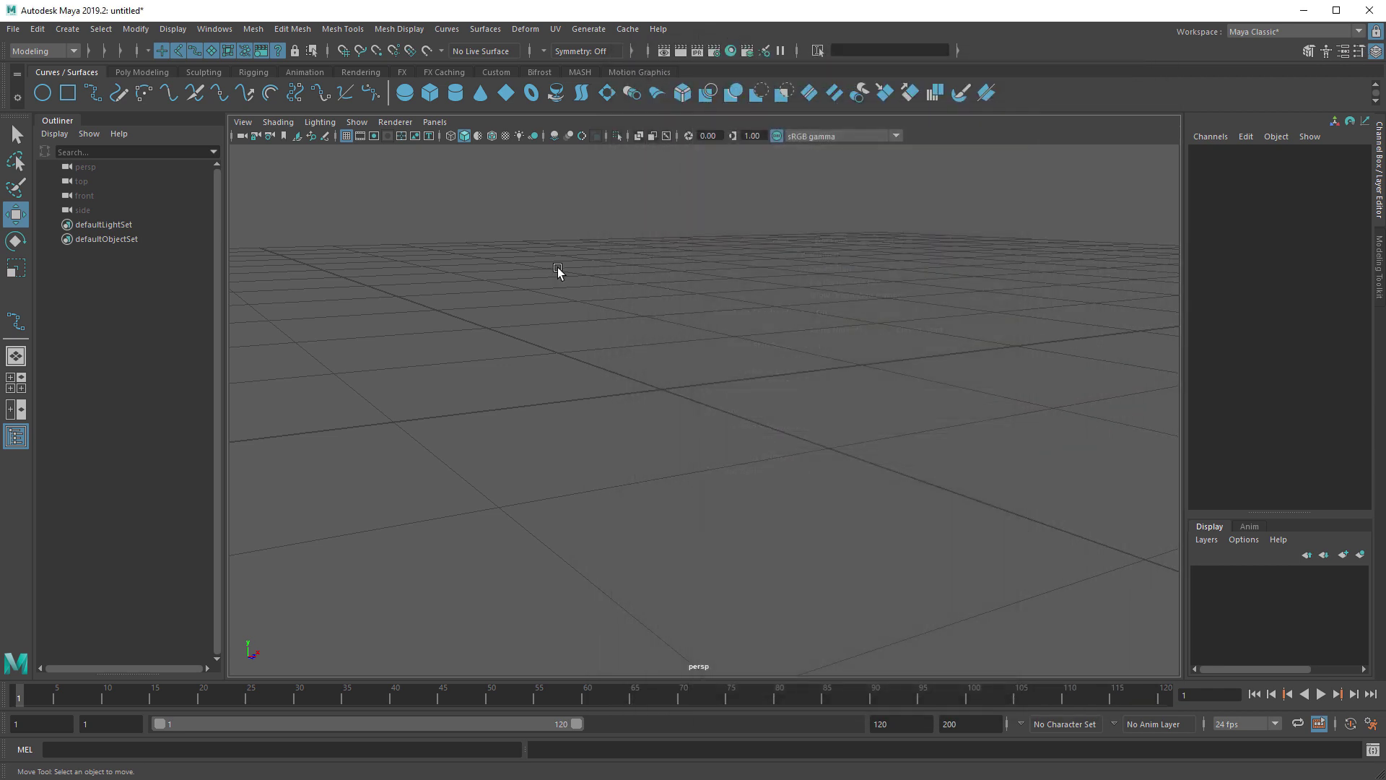
Step: Delete the SVG tool from the Poly Modeling shelf
click(159, 74)
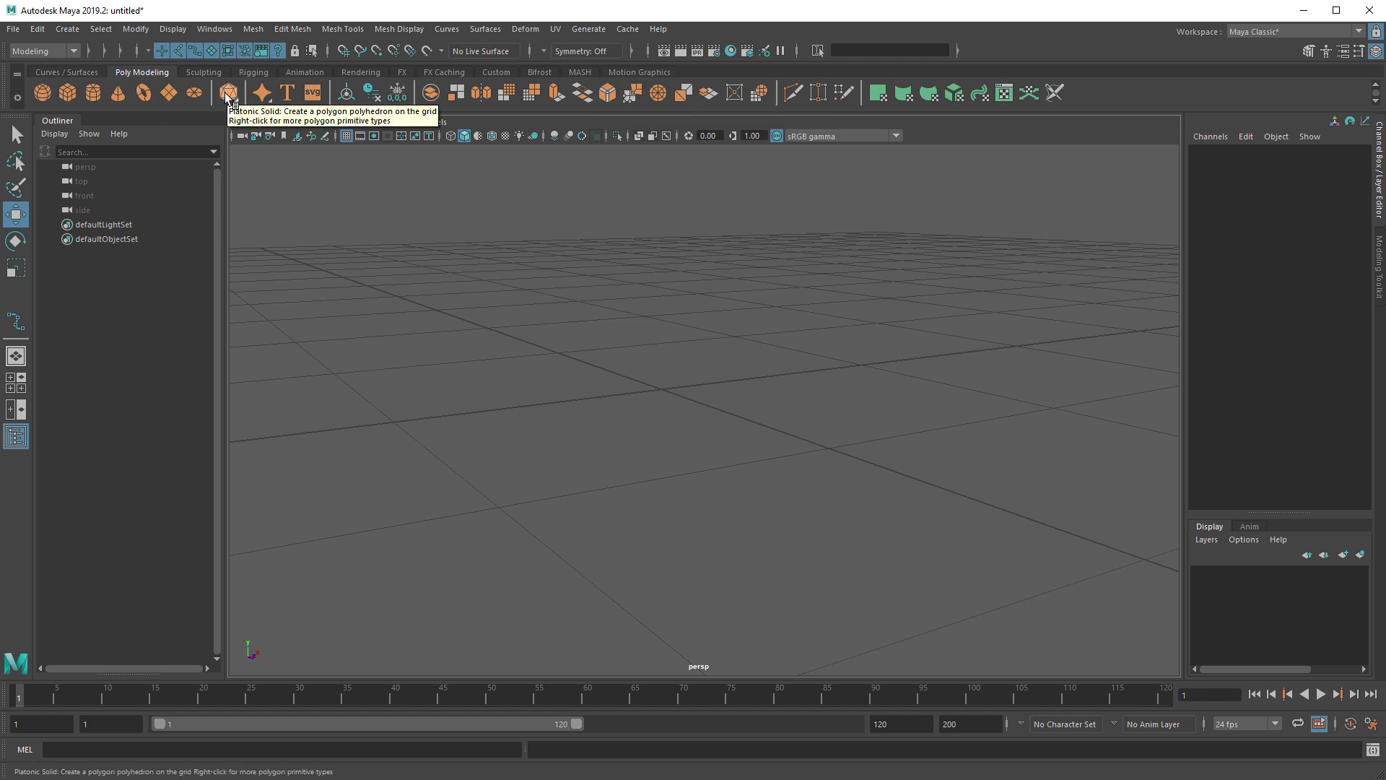
right_click(313, 95)
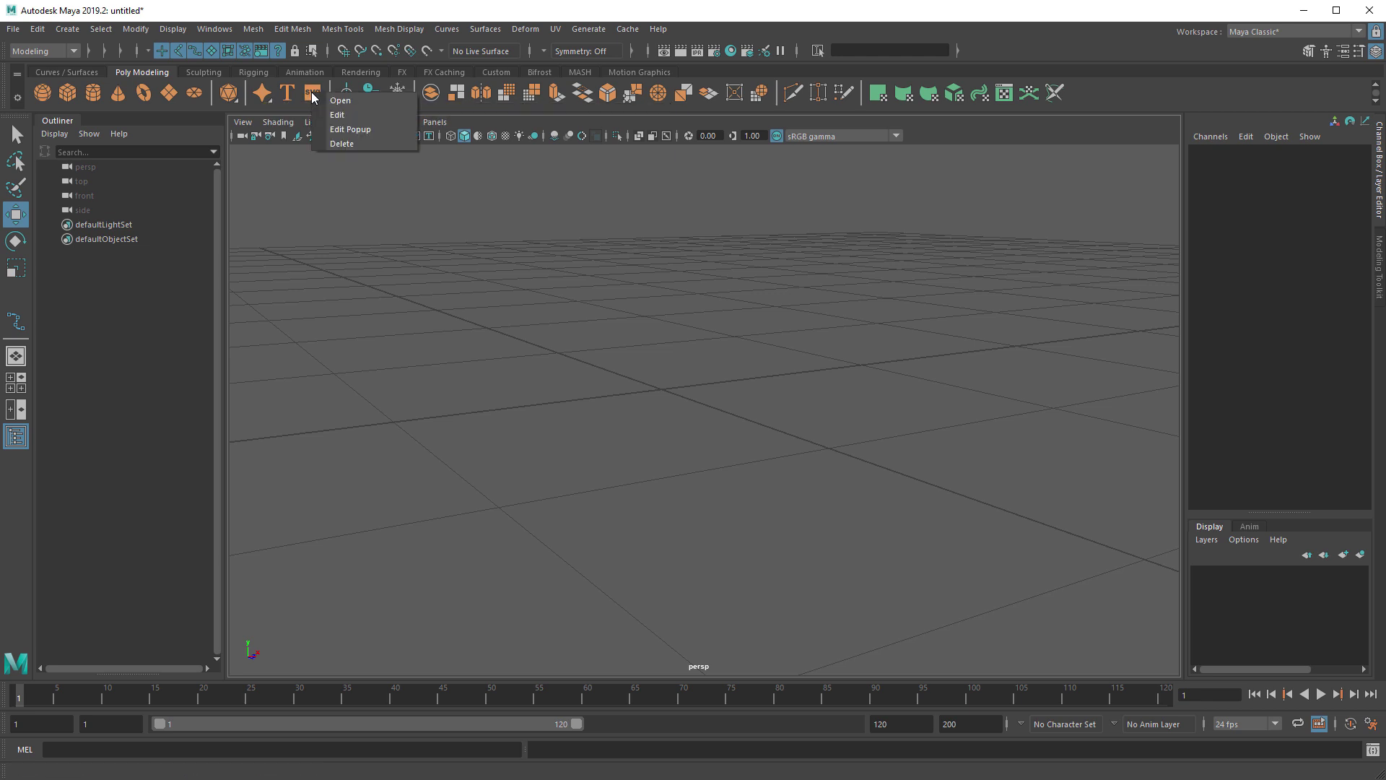
click(344, 144)
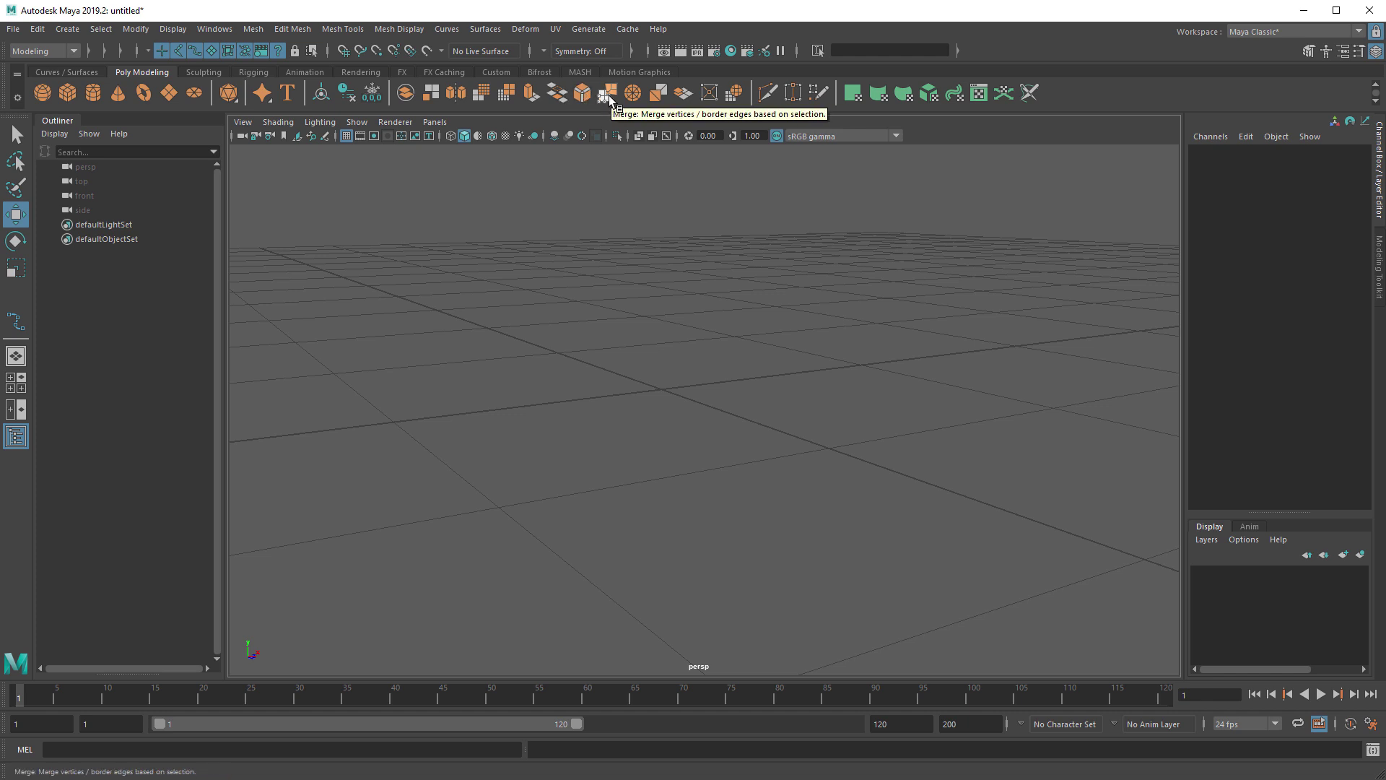
Step: Delete Merge To Center, Duplicate and the mesh-editing tools on either side of Duplicate from the Poly Modeling shelf
right_click(657, 93)
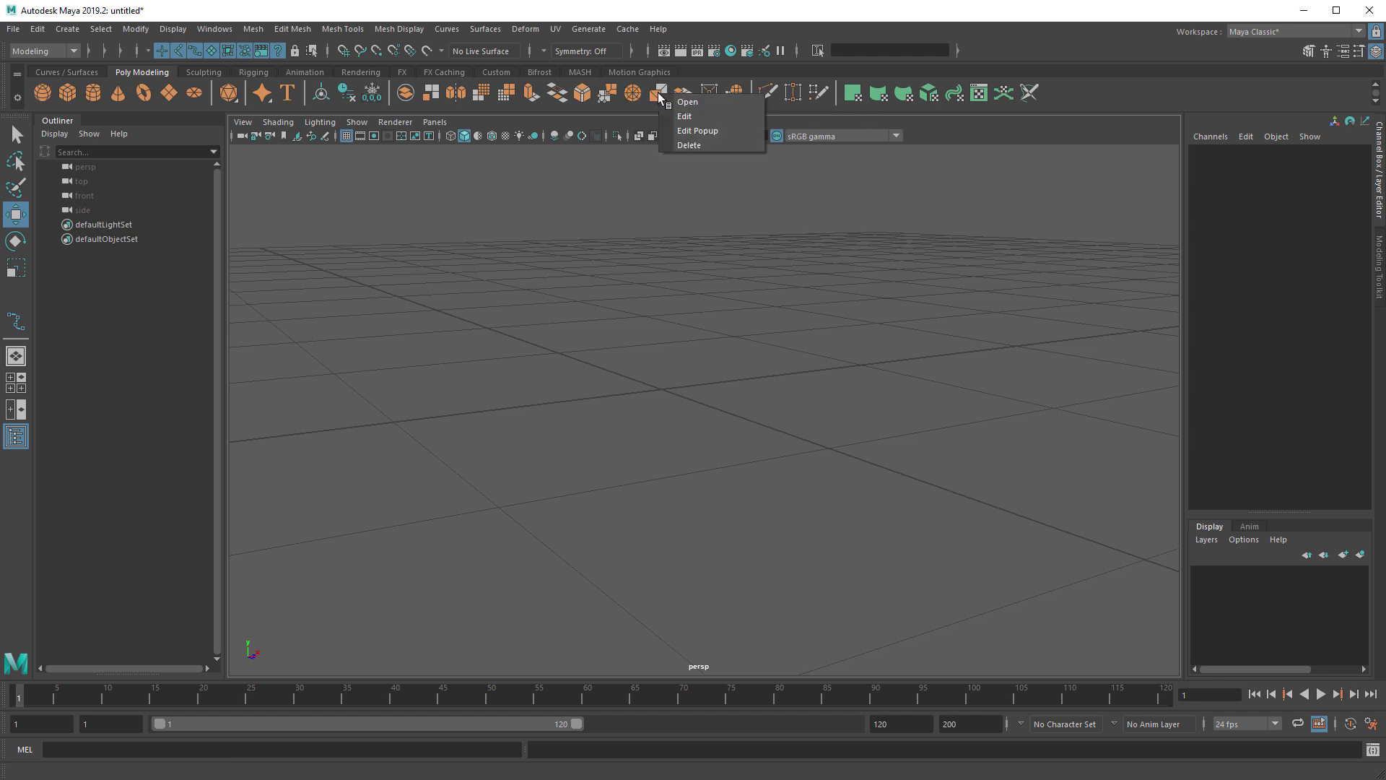
click(707, 146)
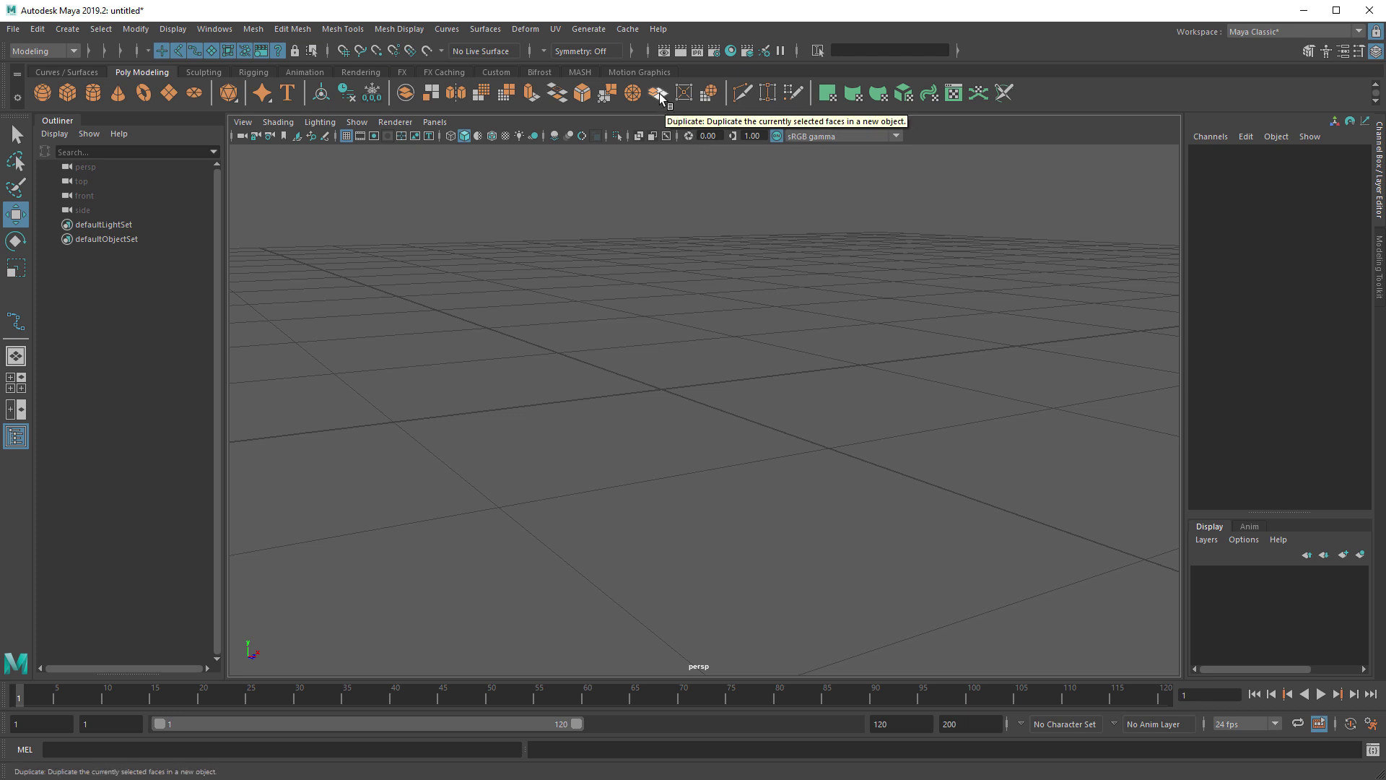
right_click(660, 98)
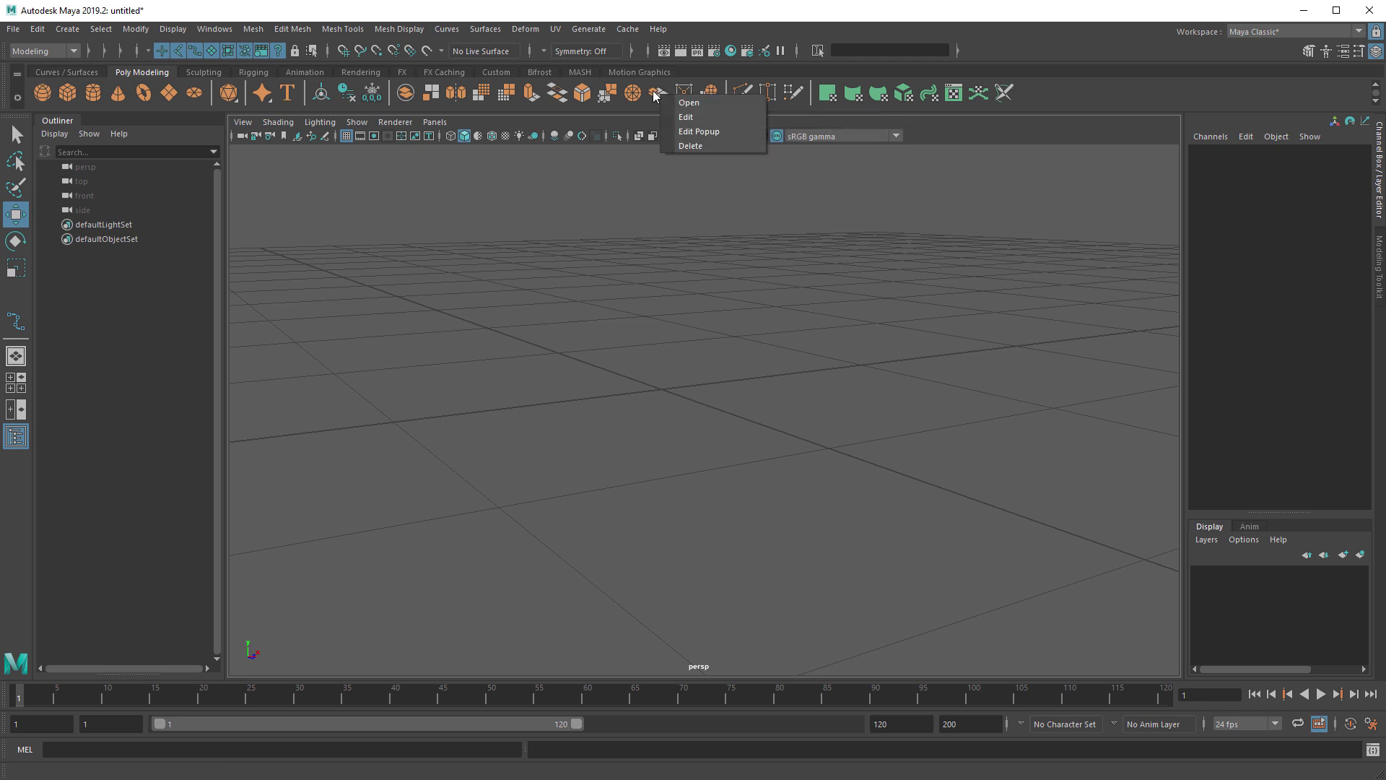
click(690, 146)
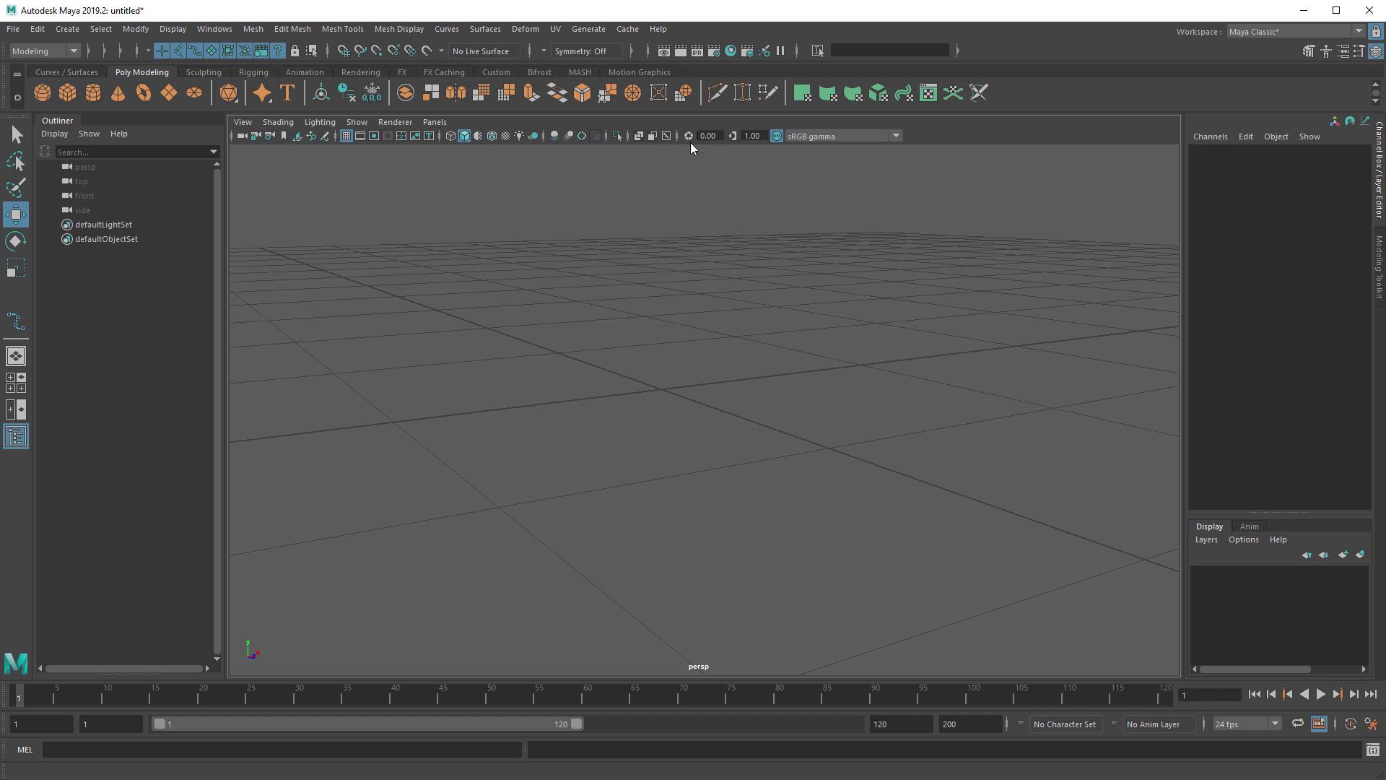
right_click(658, 90)
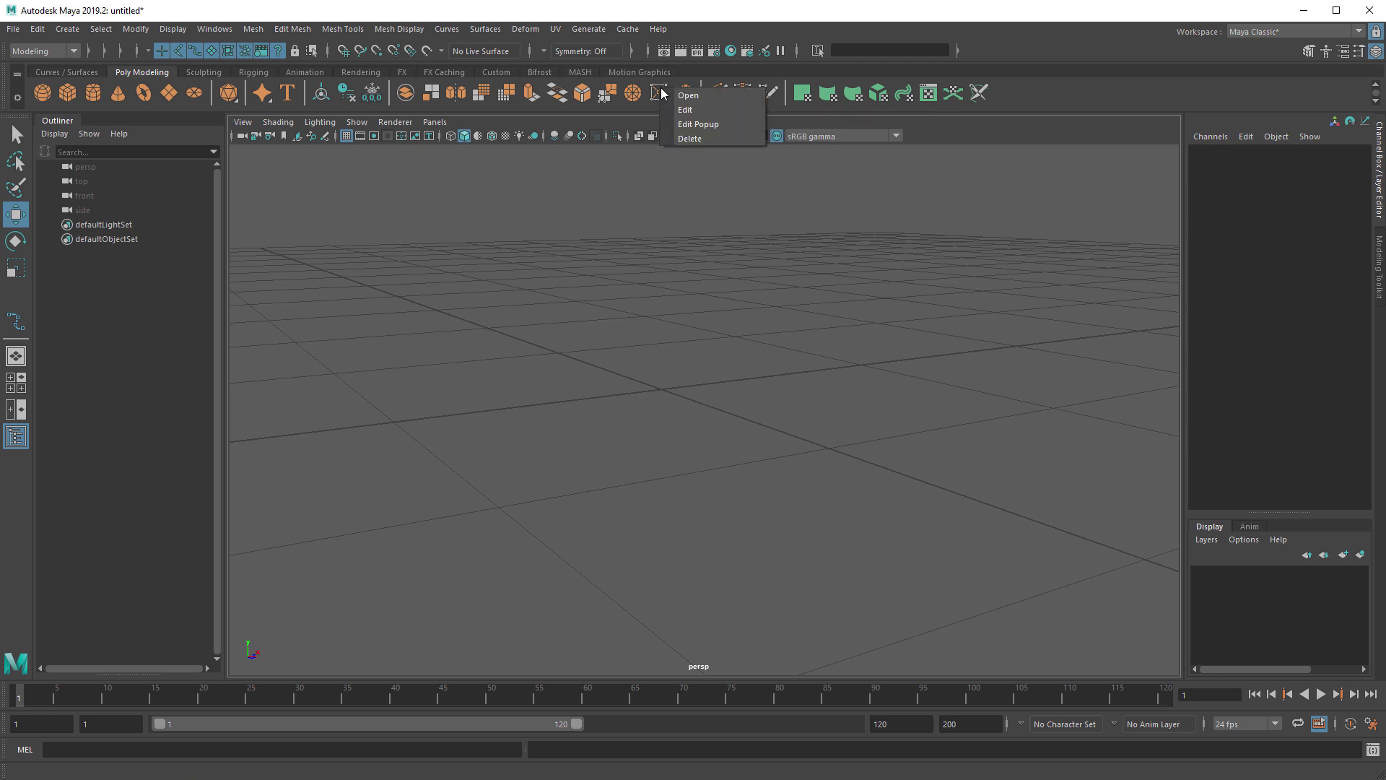
click(692, 143)
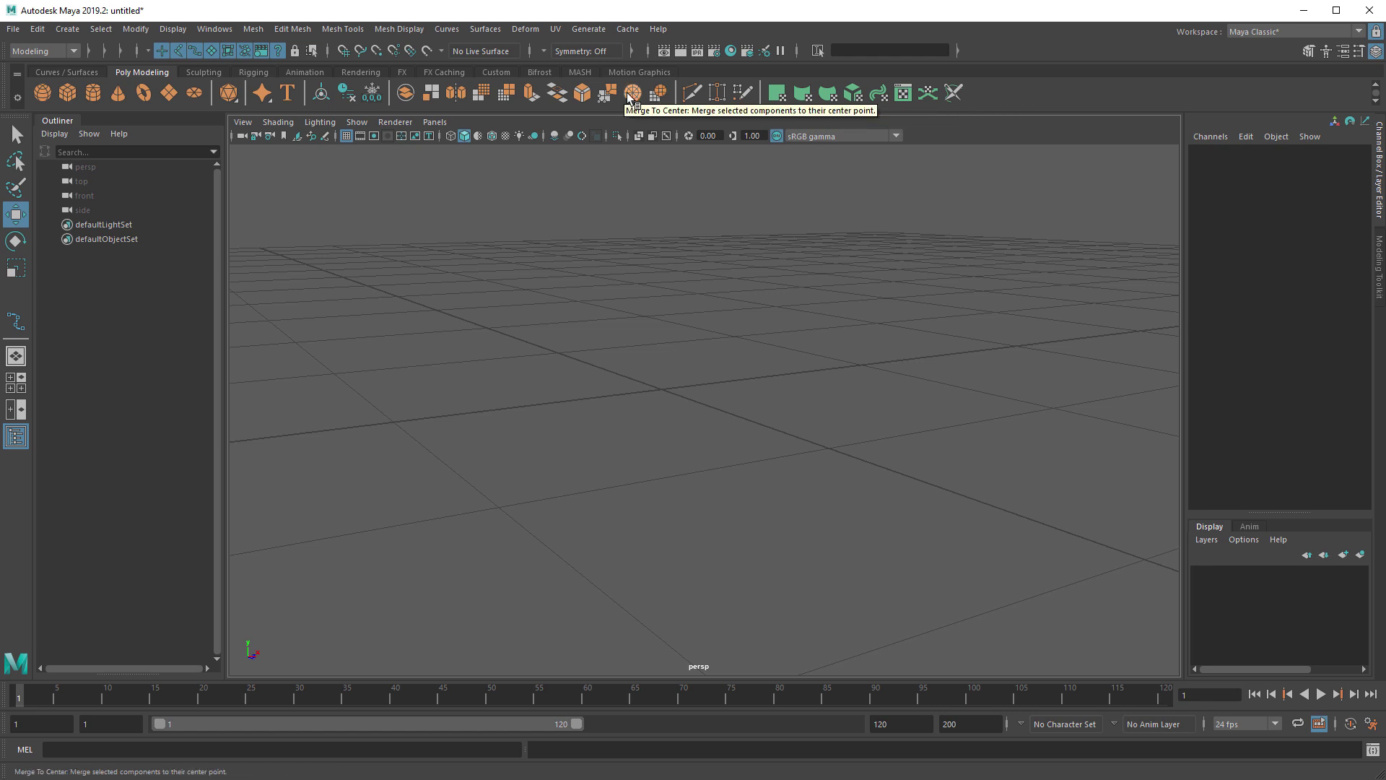
right_click(630, 97)
click(691, 148)
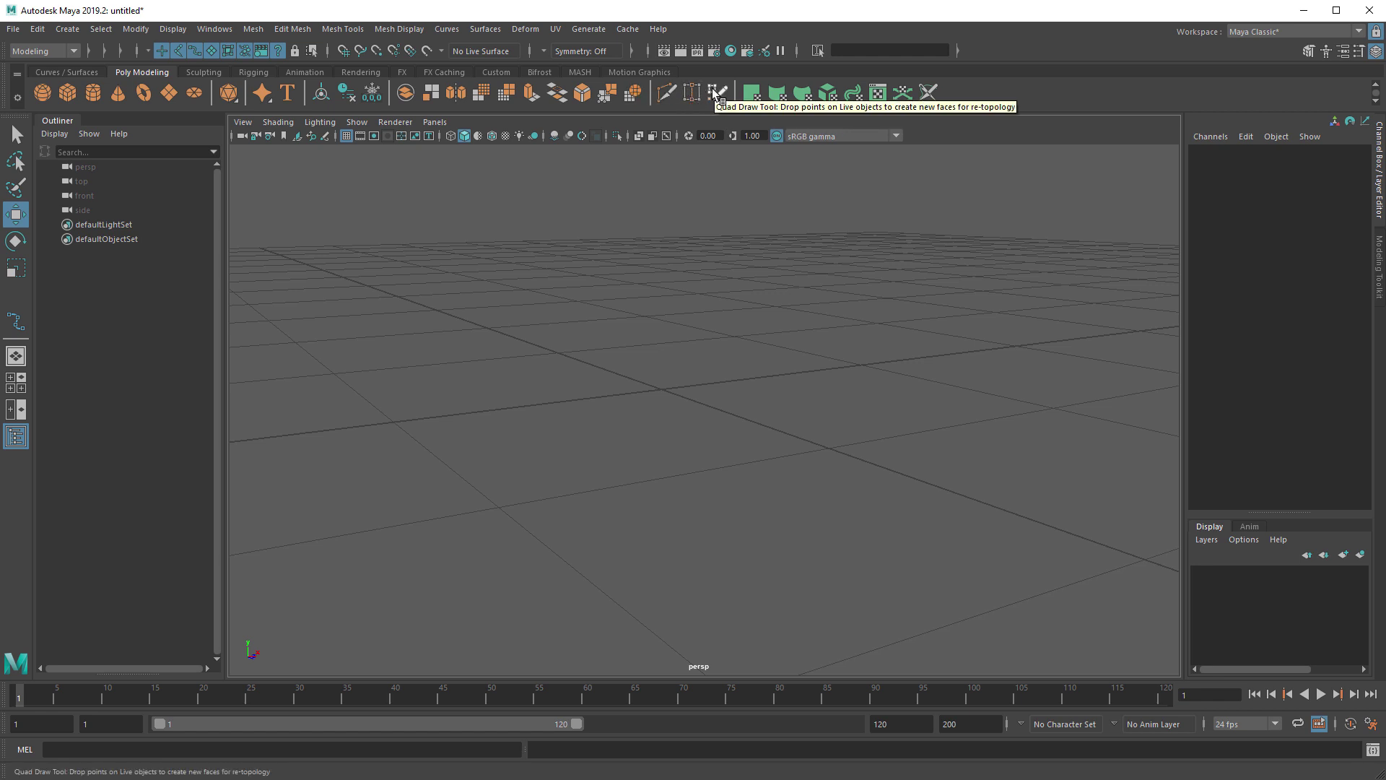
Step: Delete the green UV tools from the Poly Modeling shelf, keeping only the first projection, the automatic projection and the UV Editor
right_click(927, 91)
click(966, 144)
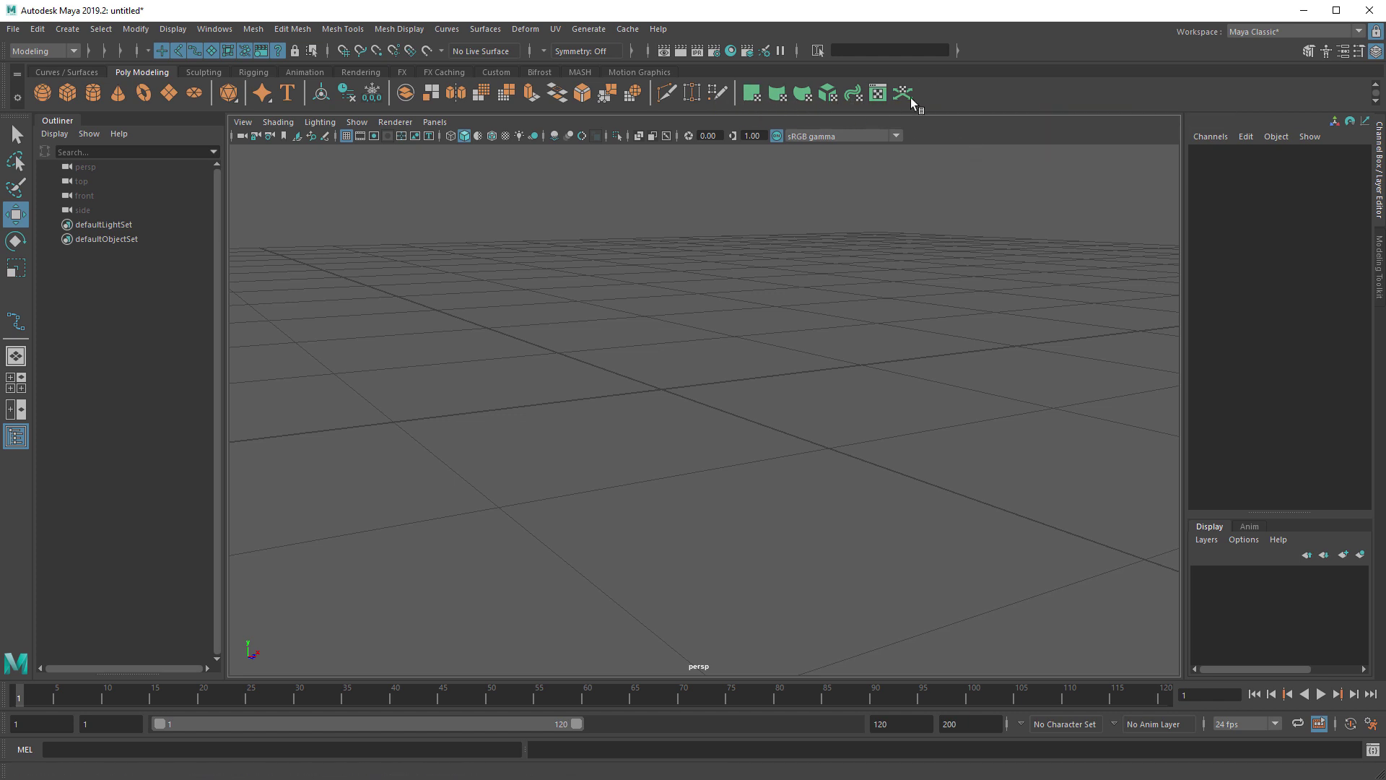
right_click(775, 94)
click(806, 143)
right_click(772, 97)
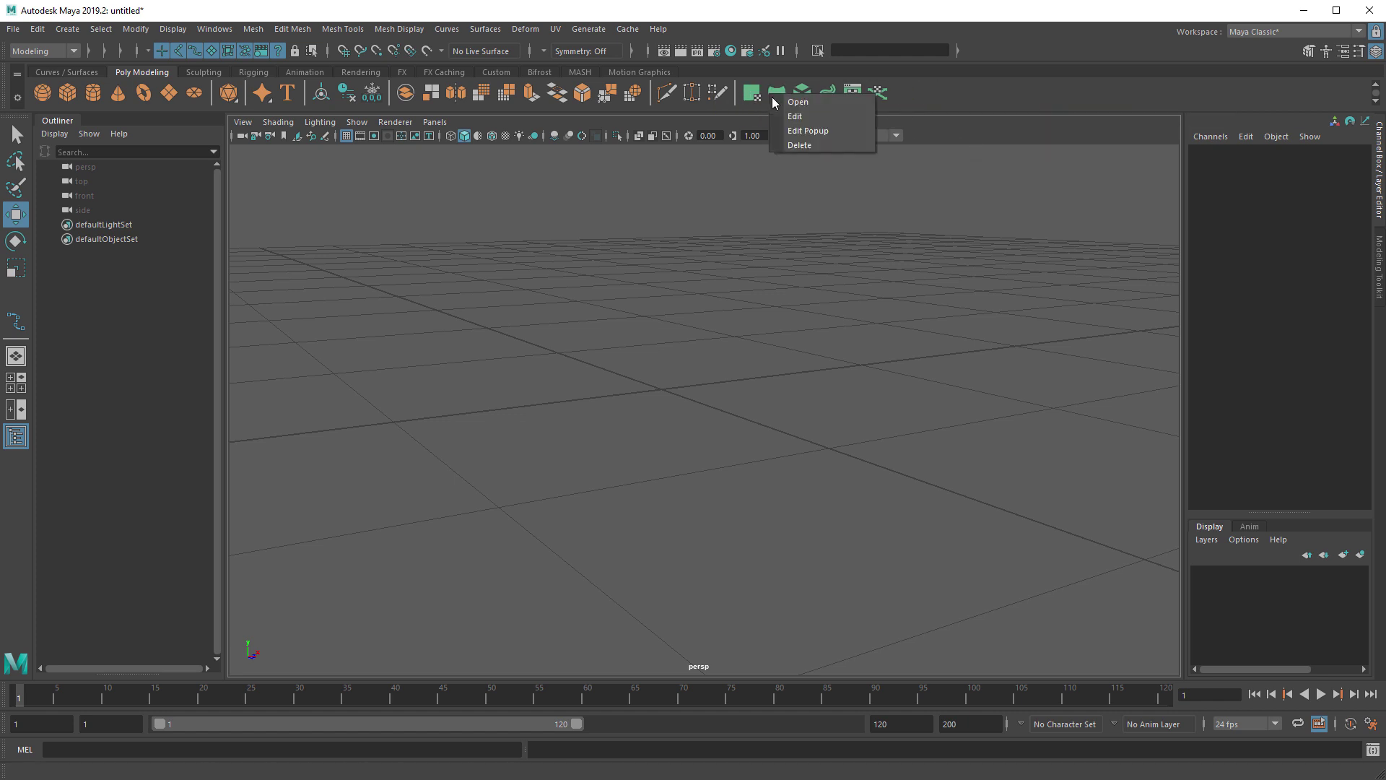
click(799, 146)
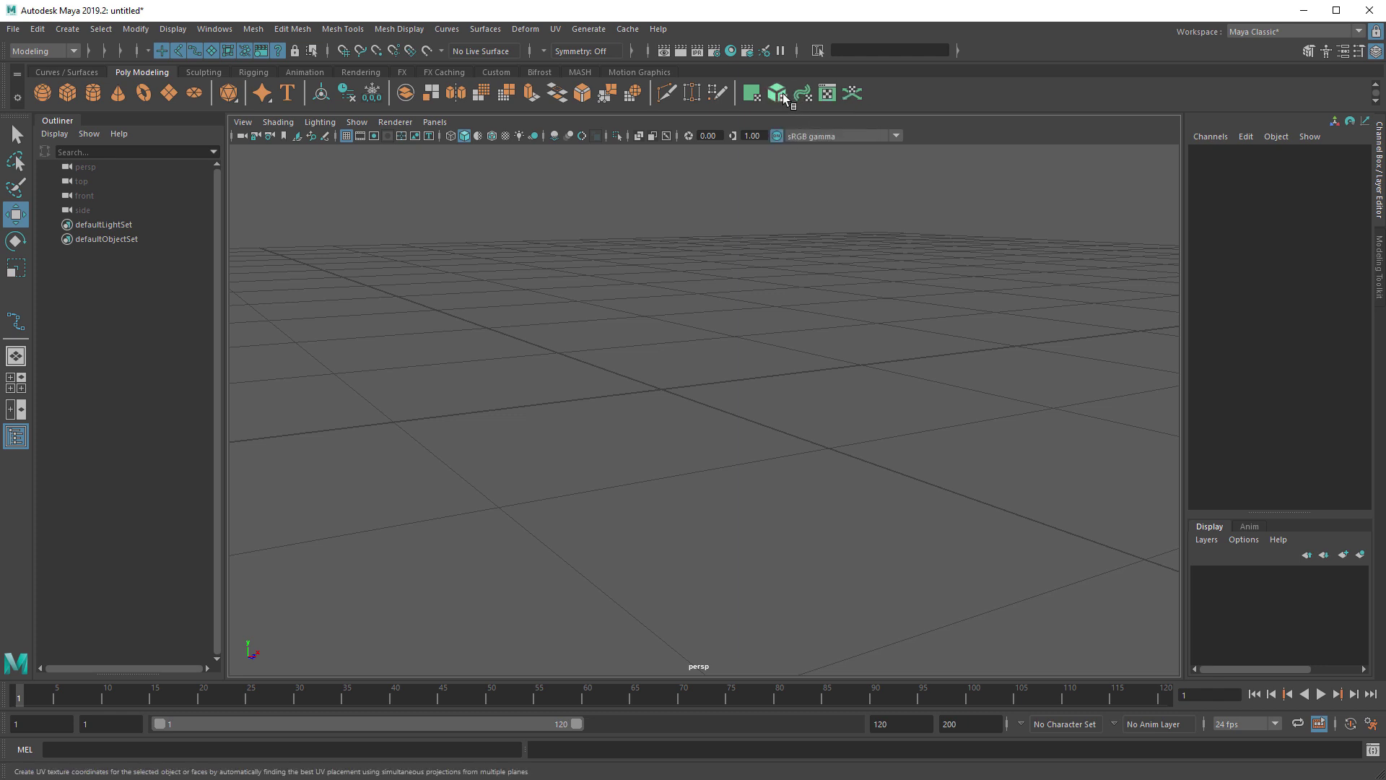
right_click(806, 93)
click(830, 149)
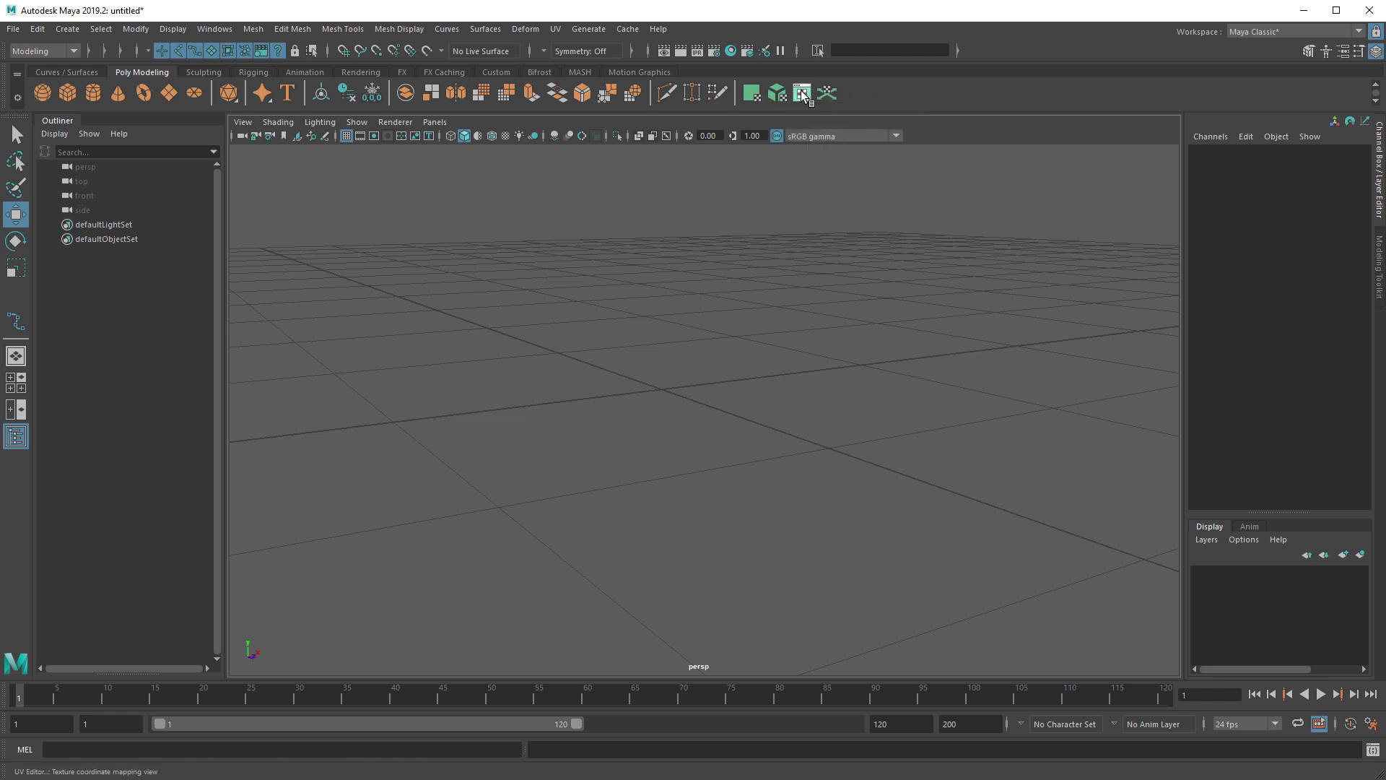
right_click(829, 94)
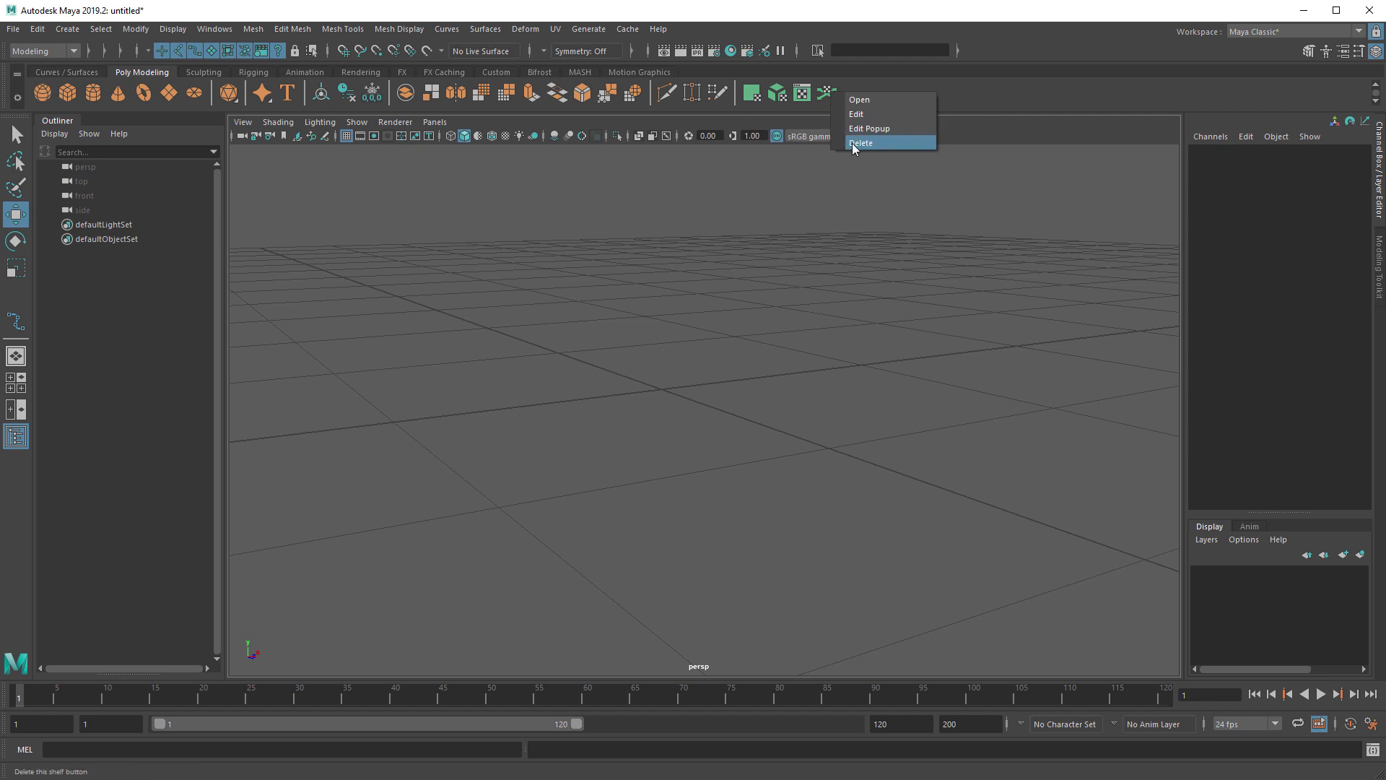
click(859, 142)
Step: Add the Insert Edge Loop tool to the Poly Modeling shelf and place it among the orange mesh-editing tools
click(283, 29)
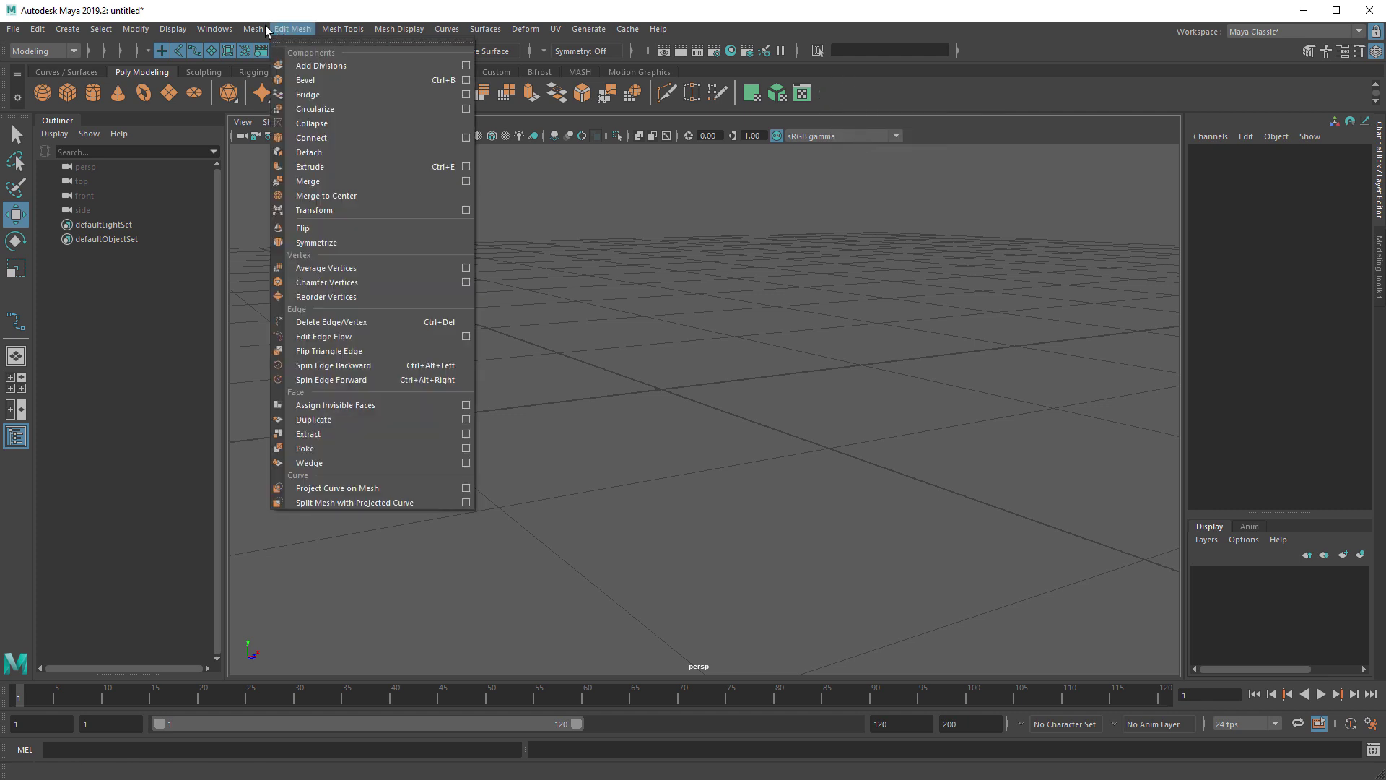
mouse_move(262, 31)
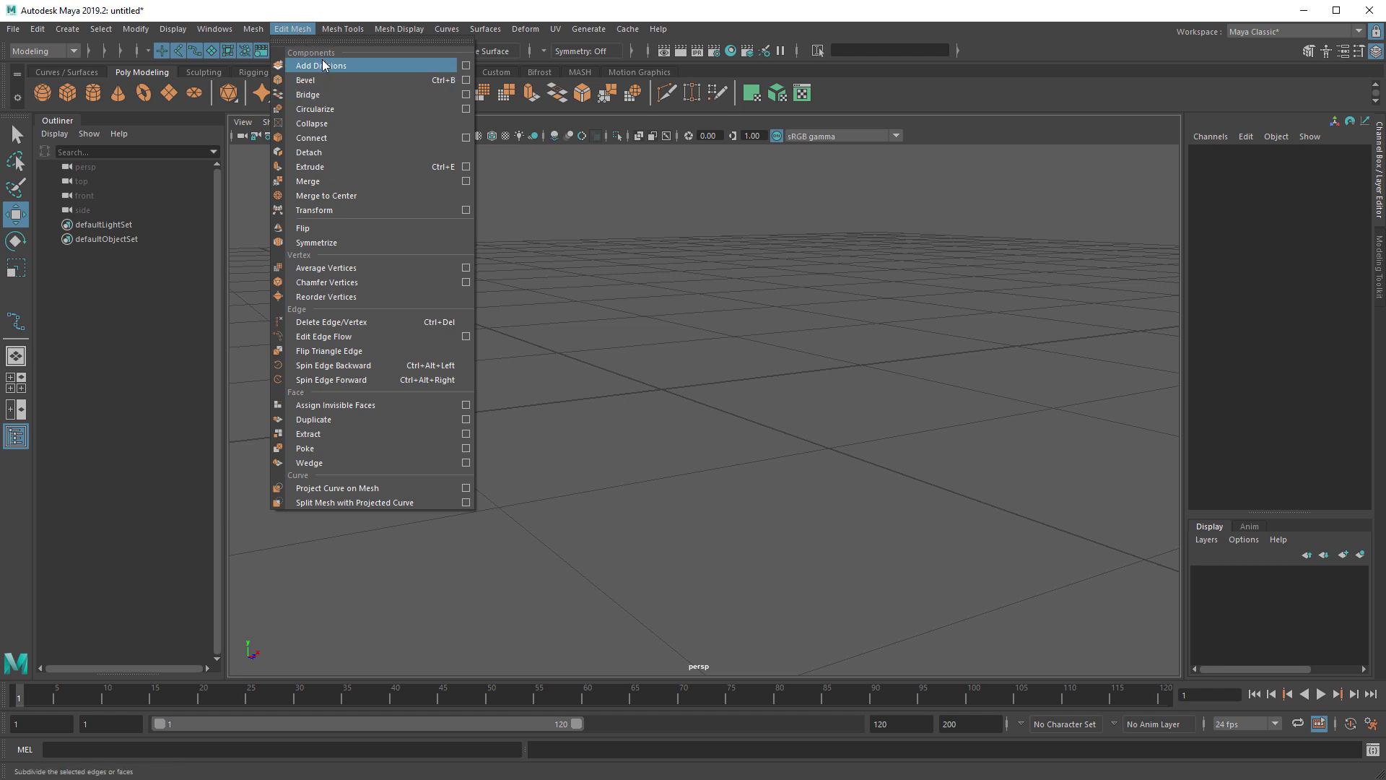
mouse_move(343, 34)
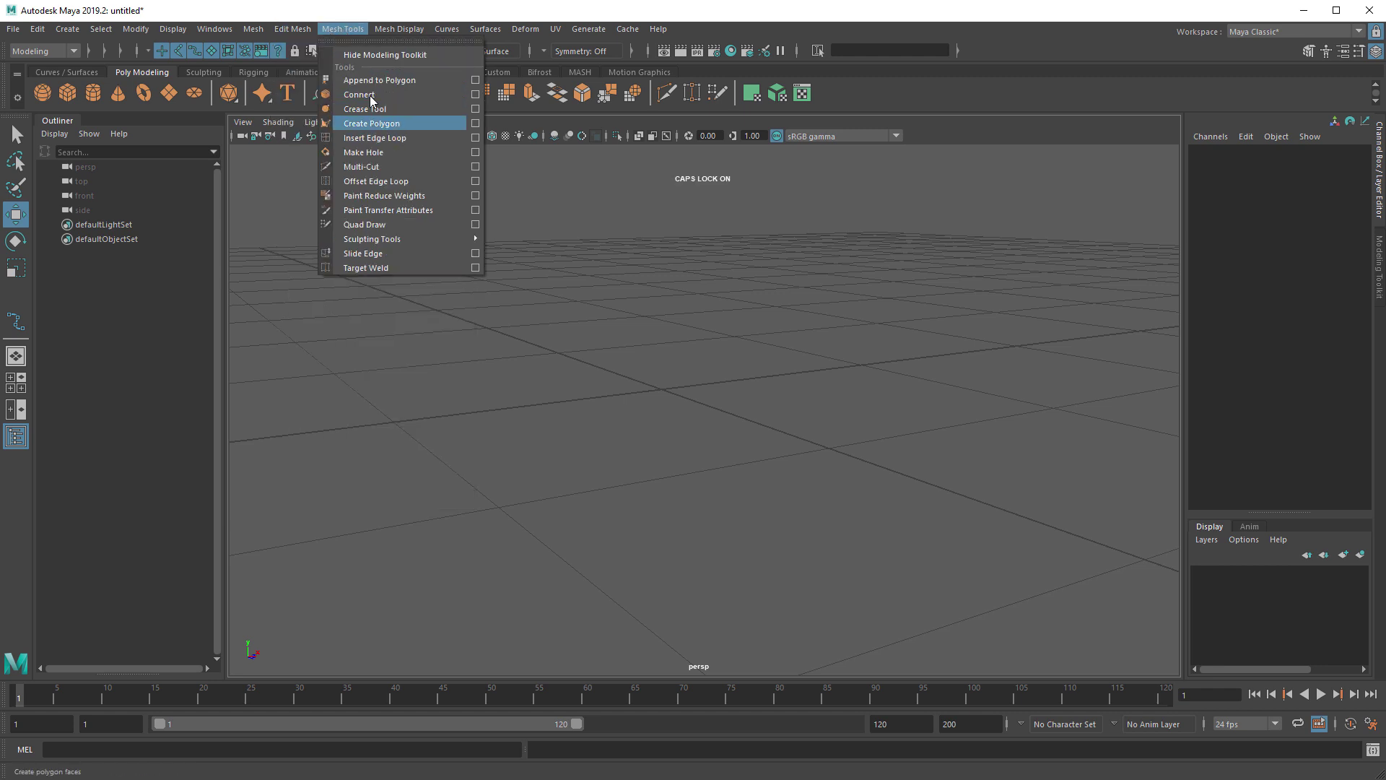
ctrl+shift+click(382, 138)
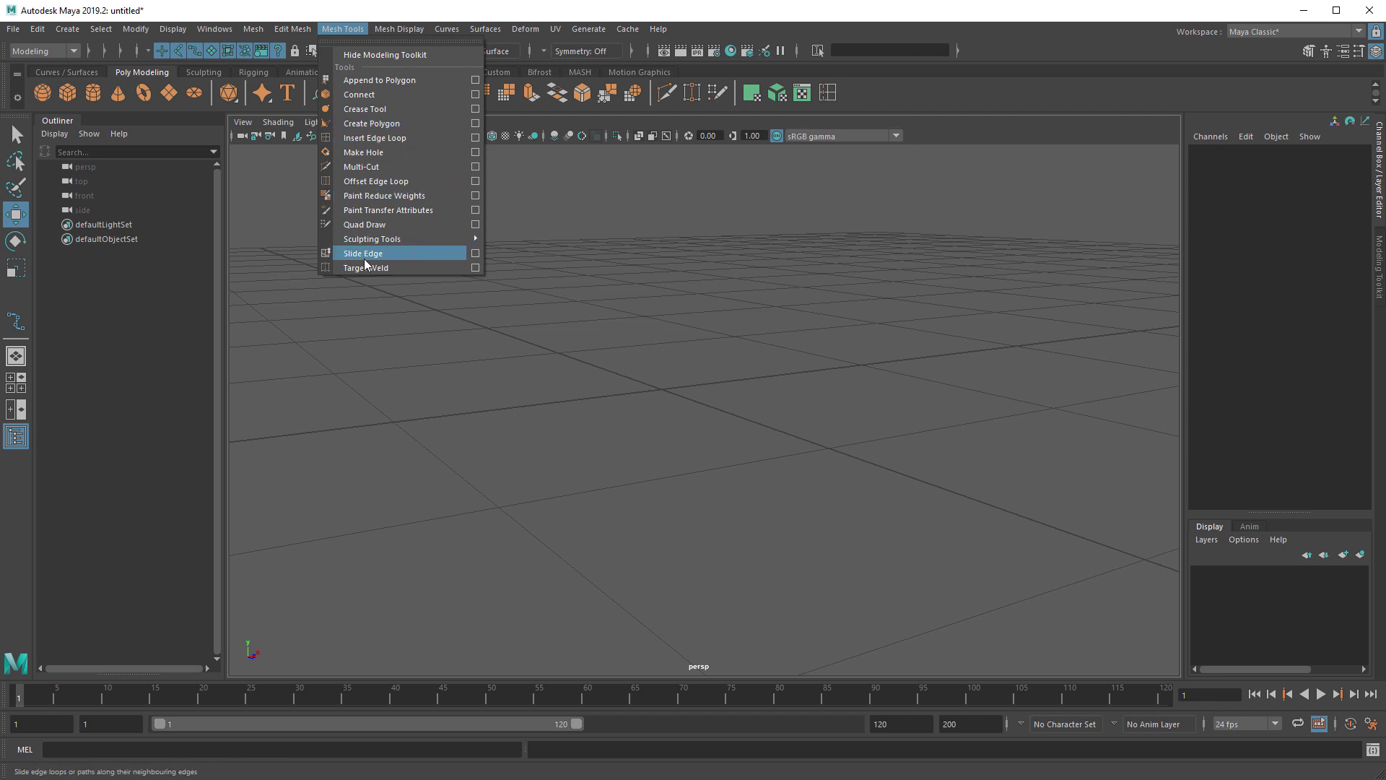
click(858, 99)
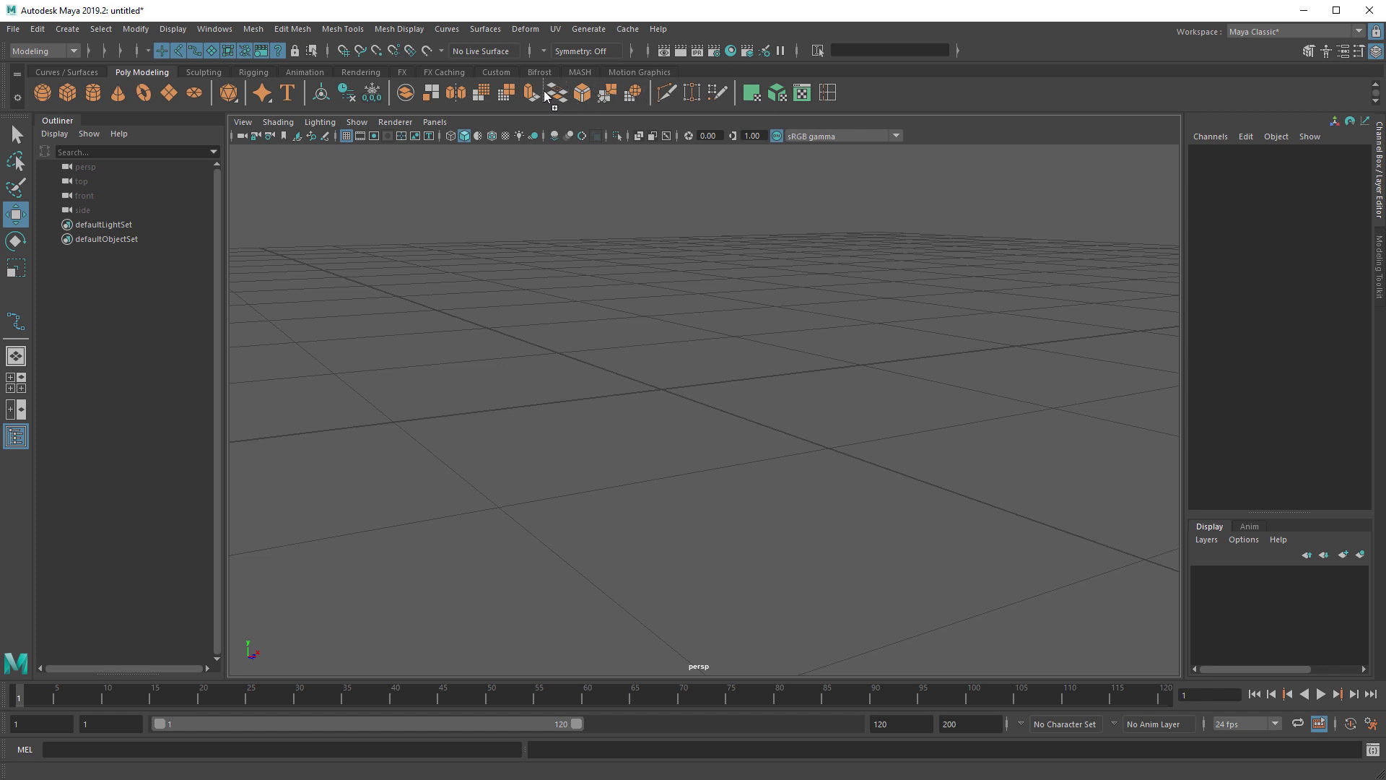
Step: Add the Contiguous Edges selection command to the Poly Modeling shelf and place it just before Insert Edge Loop
click(398, 28)
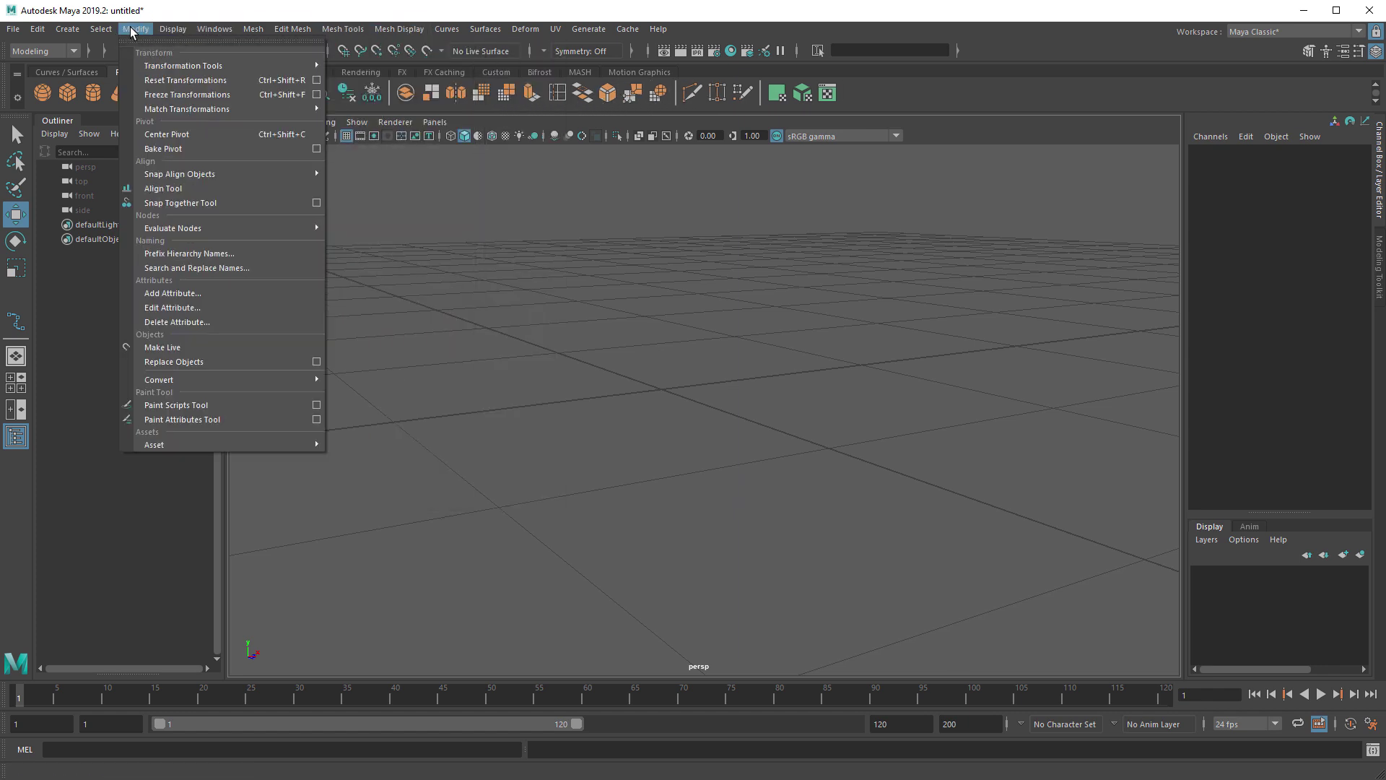
mouse_move(97, 32)
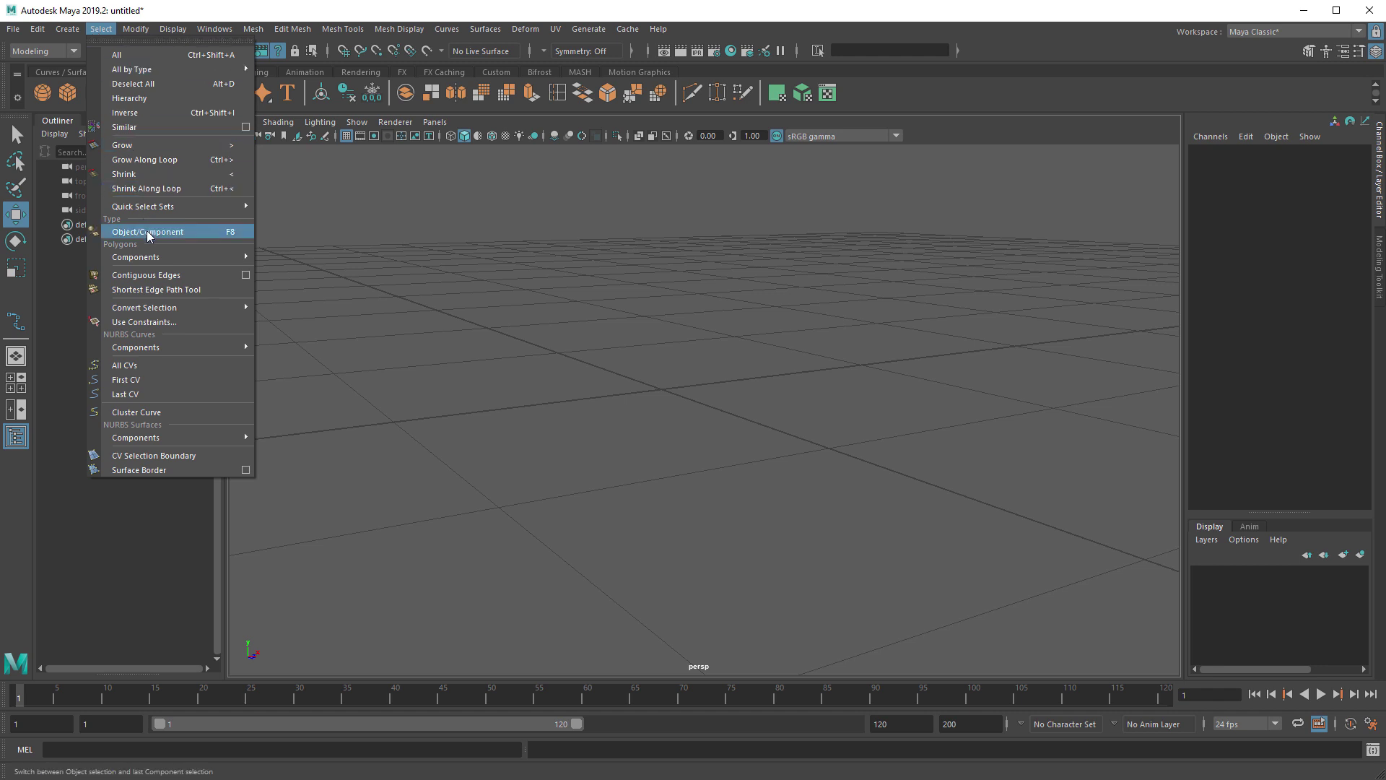
ctrl+shift+click(157, 278)
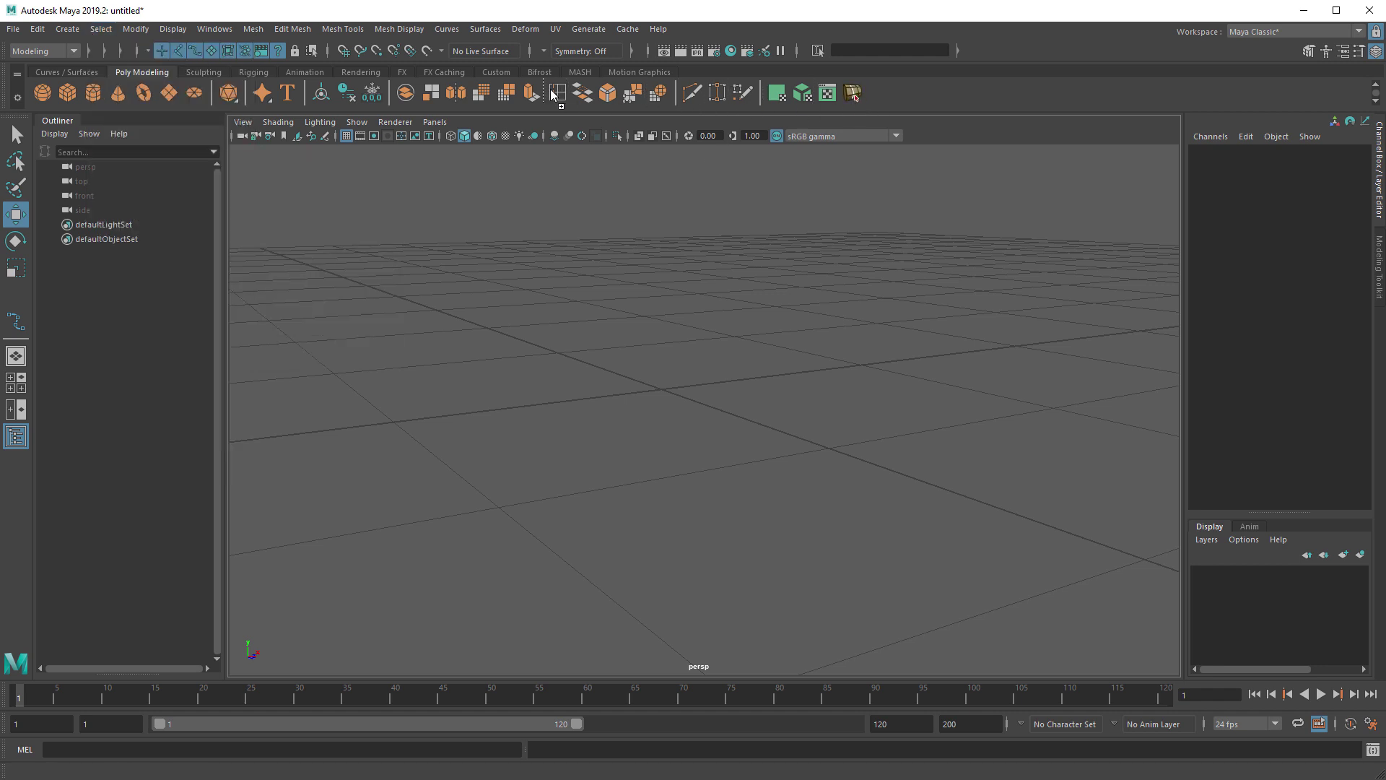
middle_drag(552, 94, 555, 96)
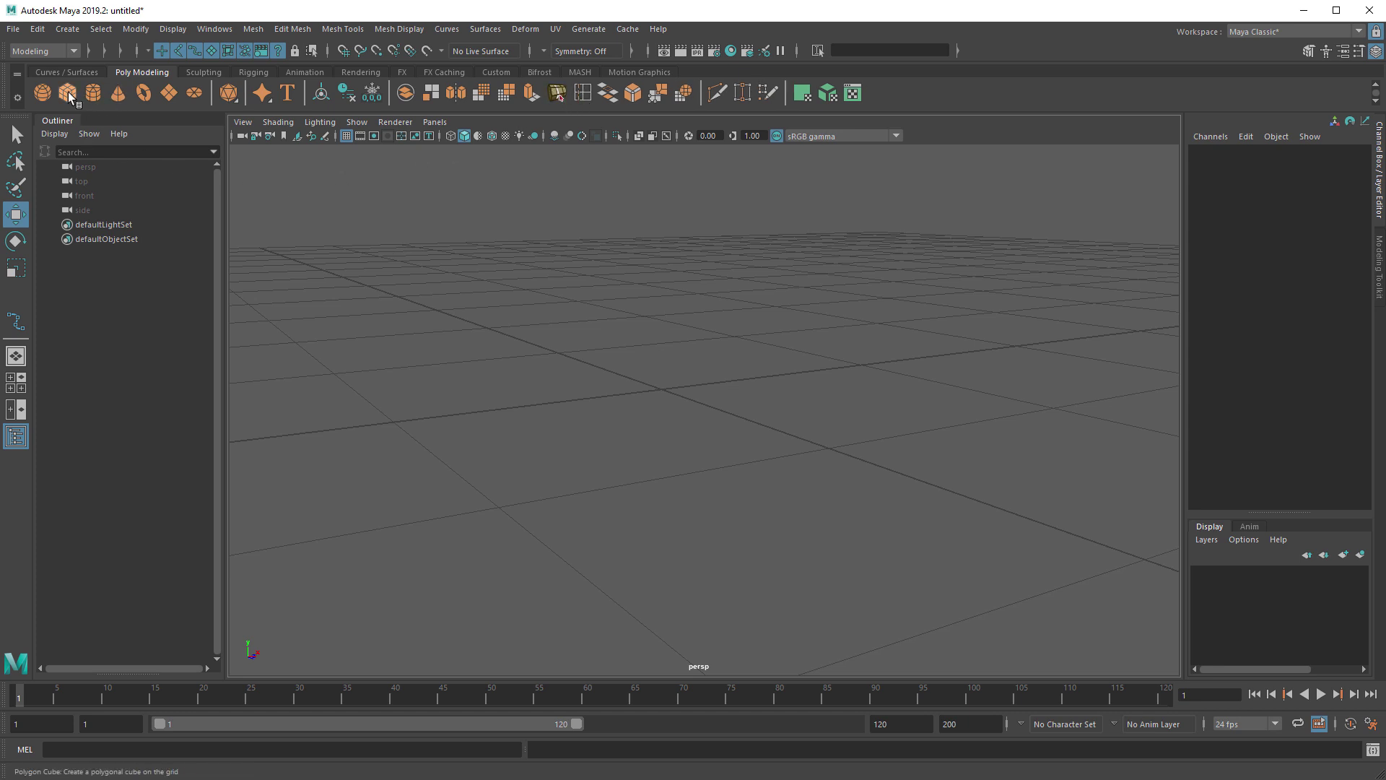
Step: Create a polygon sphere and select a horizontal edge loop on its upper half in edge mode
click(43, 92)
key(r)
alt+right_drag(904, 336, 752, 322)
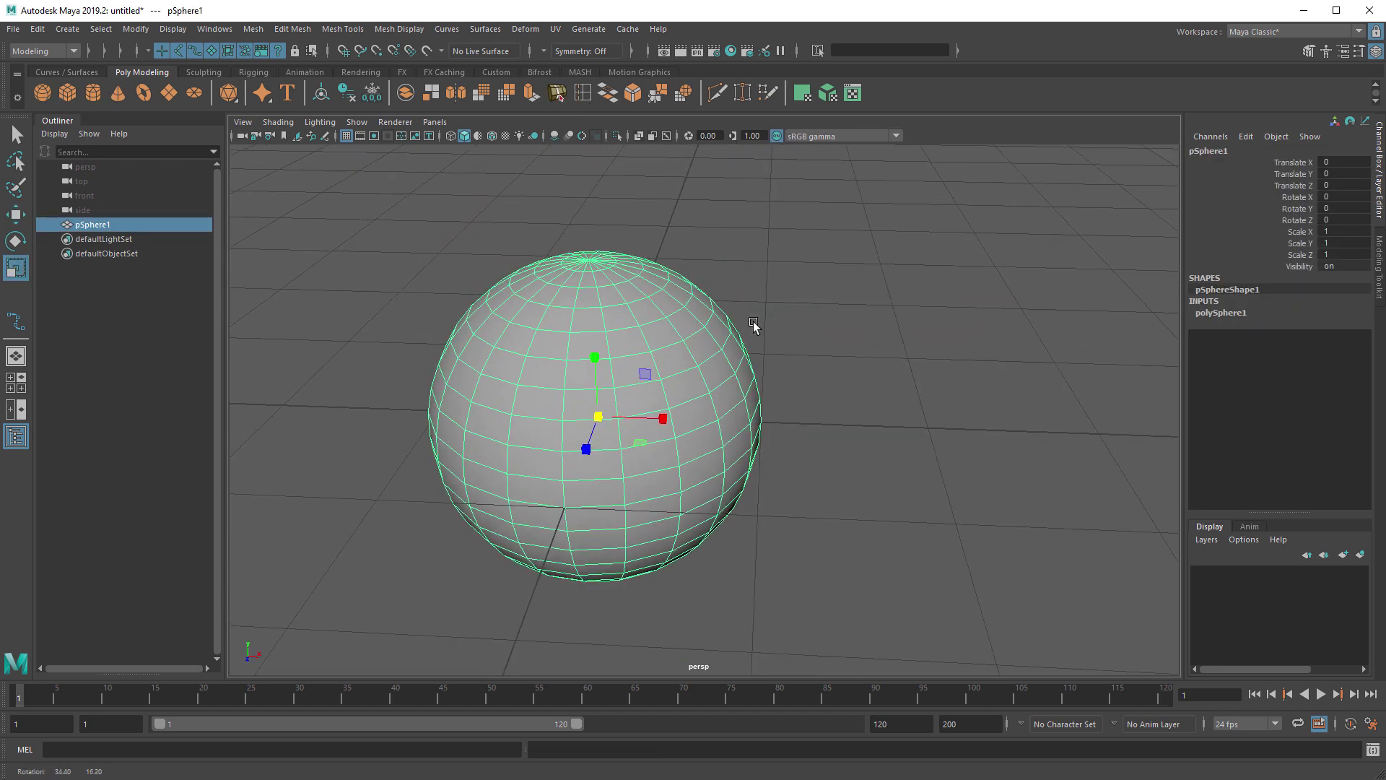
alt+drag(752, 322, 636, 310)
right_click(635, 310)
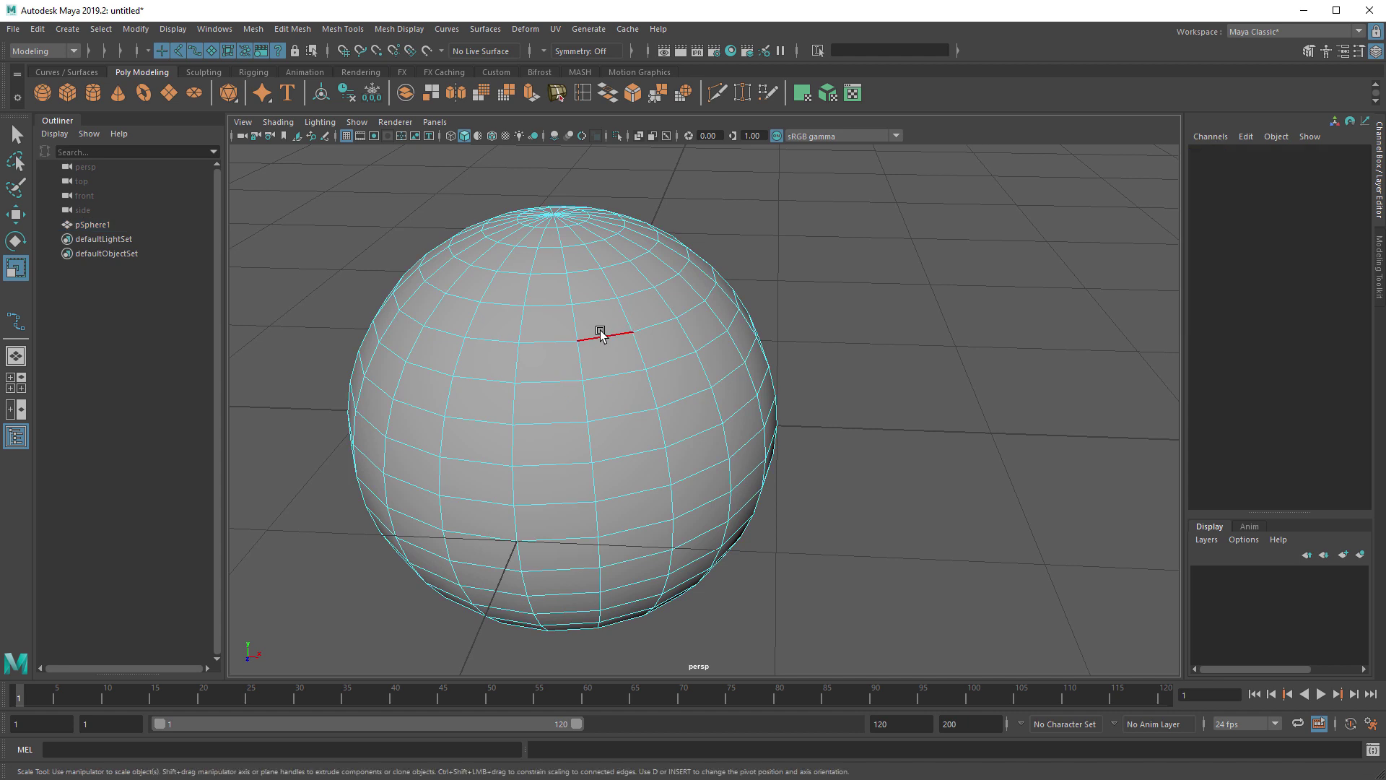
double_click(598, 328)
double_click(547, 381)
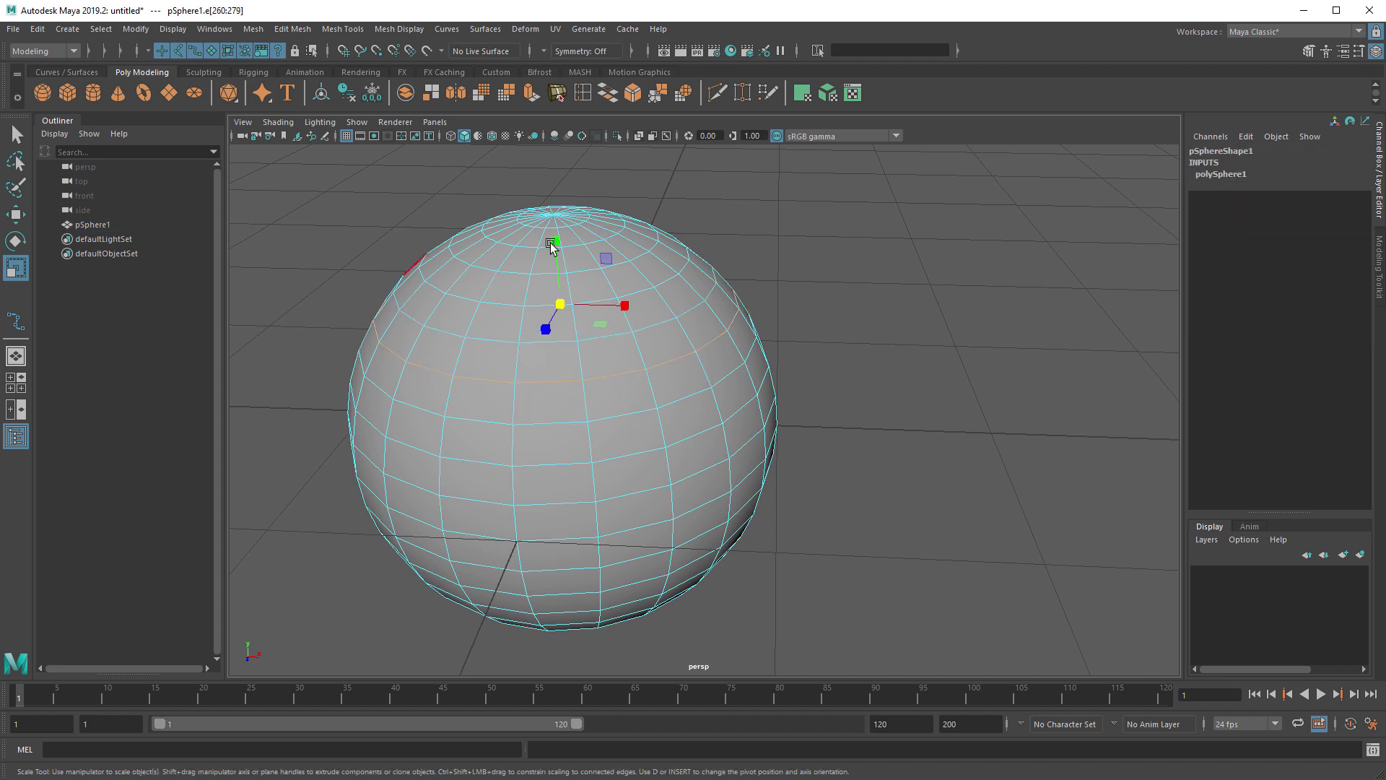
Step: Cut two diagonal lines across neighbouring faces on the sphere's upper half with the Multi-Cut tool
shift+right_drag(610, 293, 589, 347)
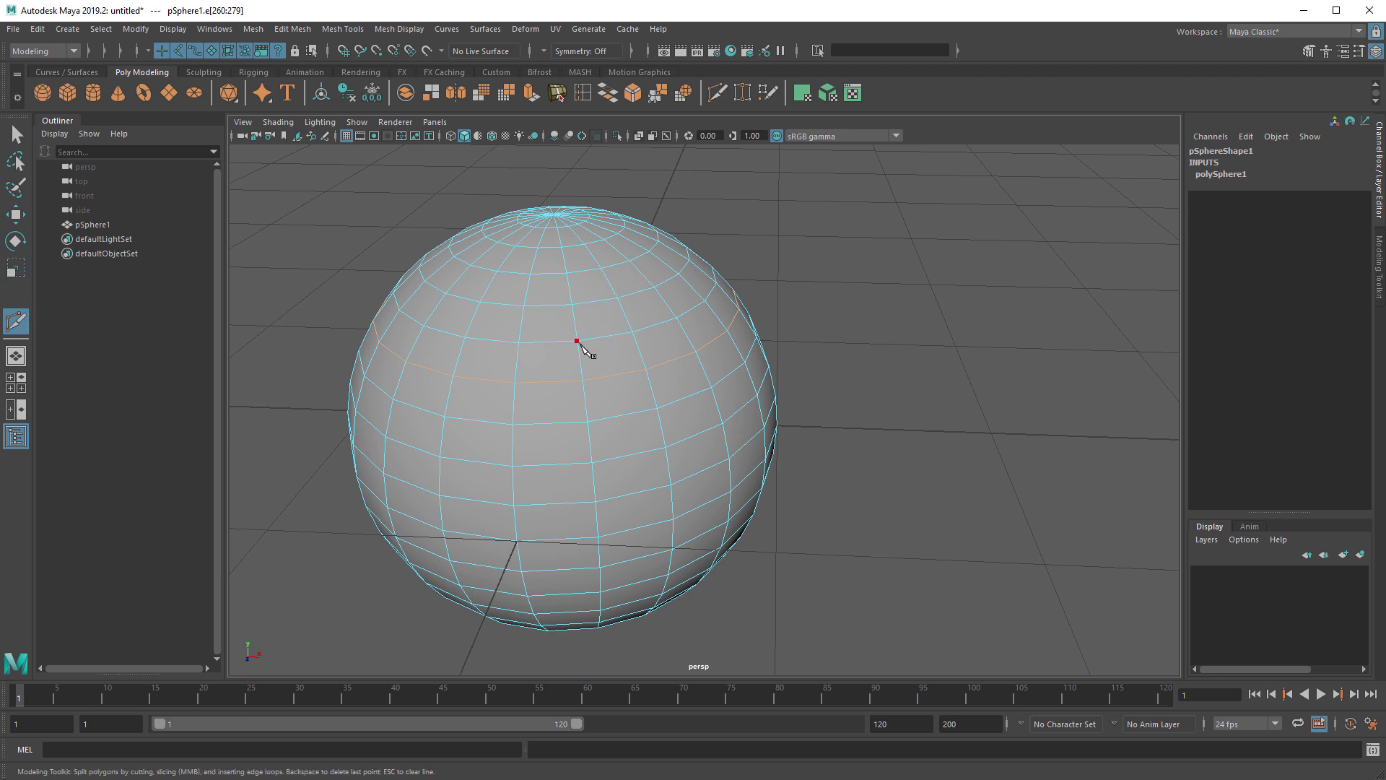
click(578, 341)
click(646, 369)
key(Return)
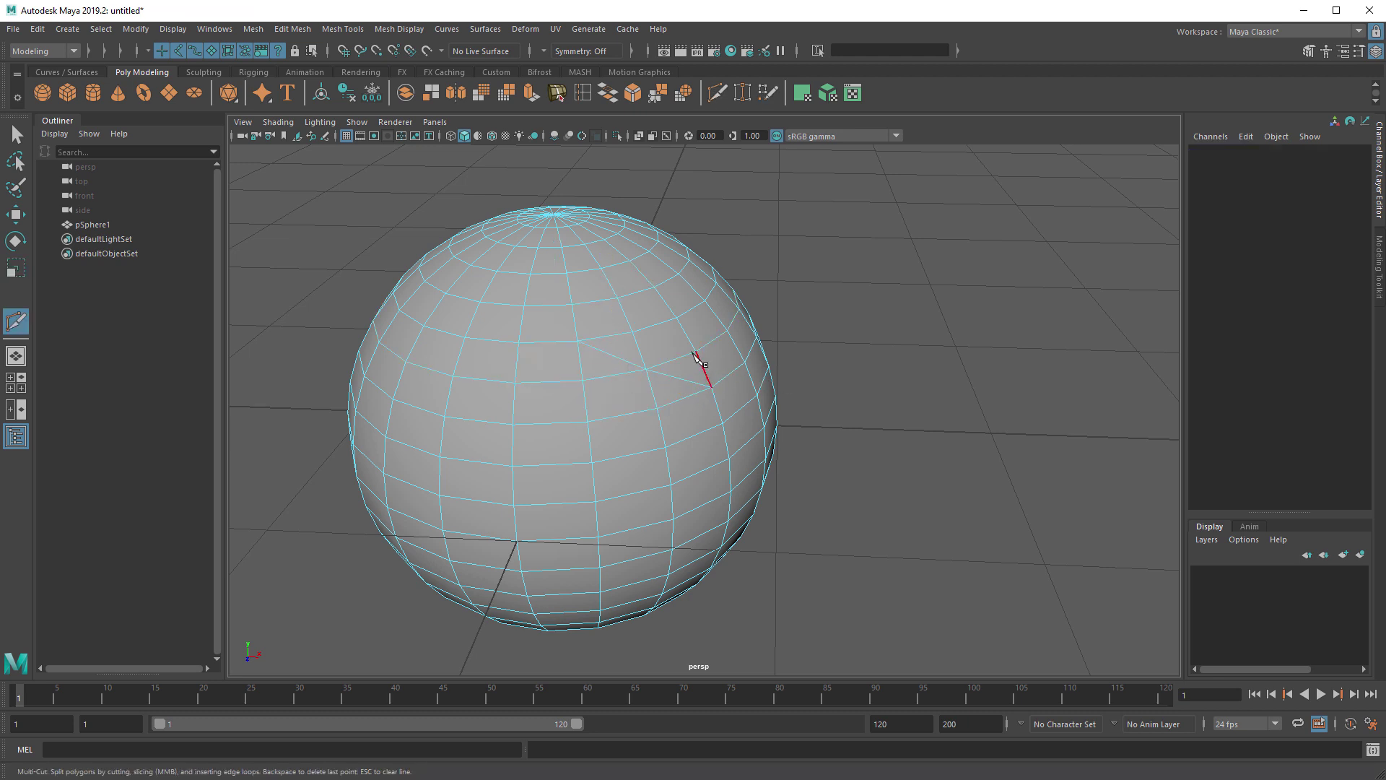
click(632, 332)
click(696, 351)
key(w)
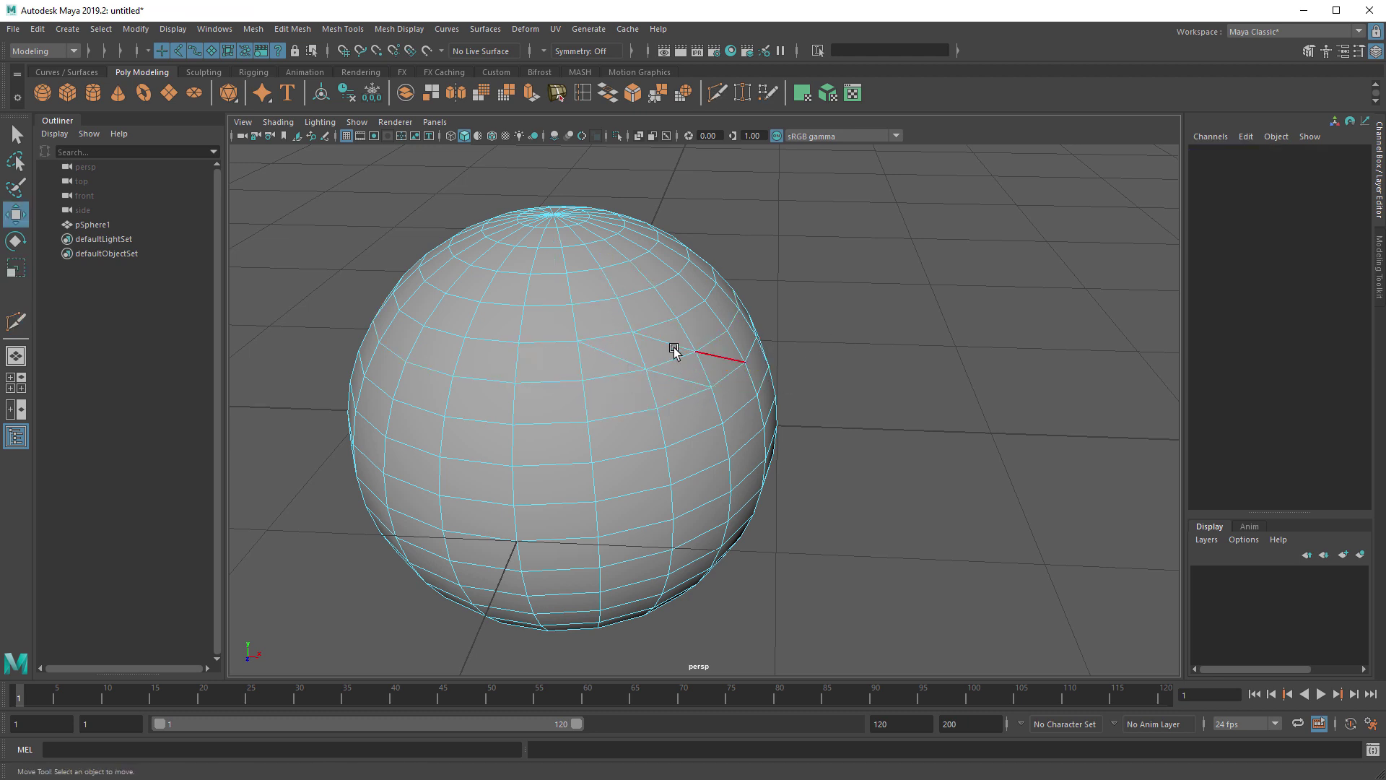
Step: Select the cut sphere's upper edge loop directly, then select one of its edges and extend it with Contiguous Edges
right_drag(591, 276, 632, 261)
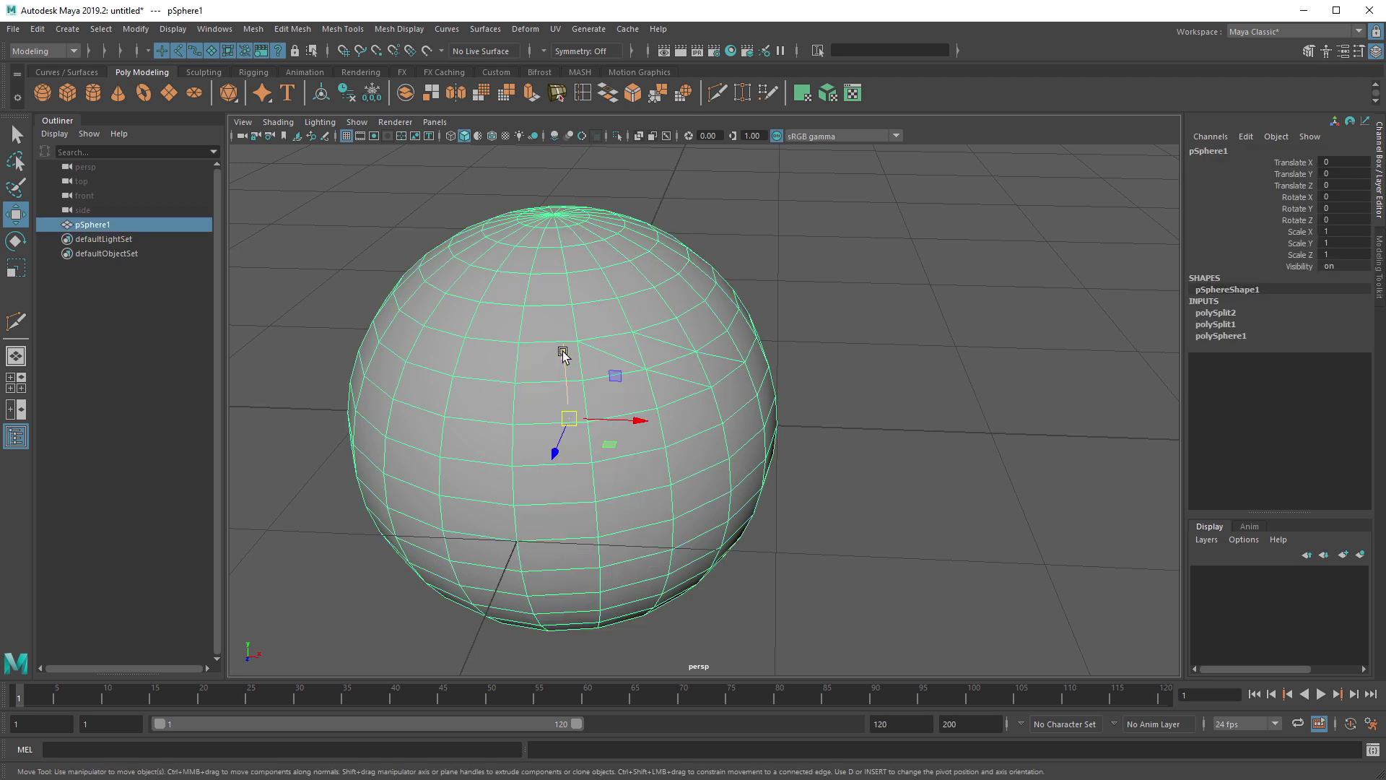
key(F10)
click(535, 383)
double_click(581, 372)
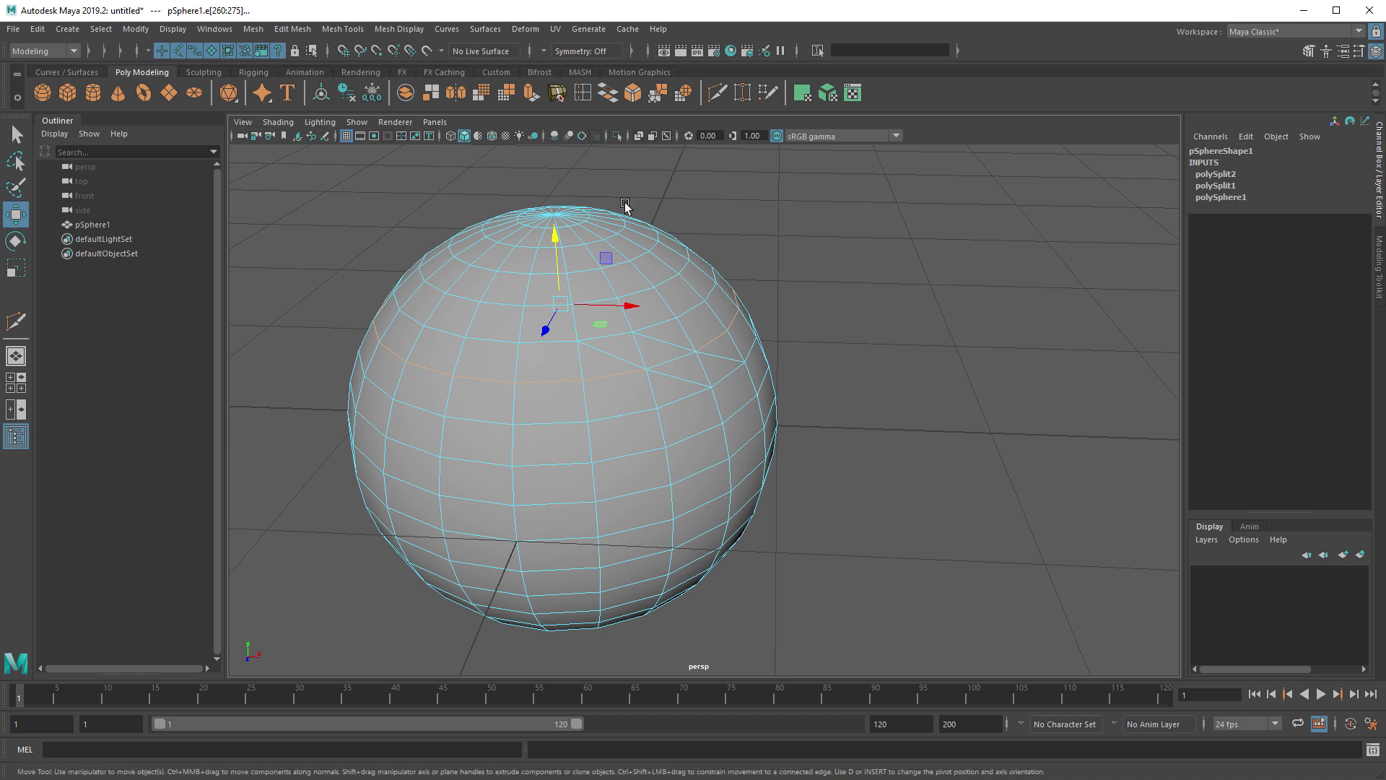
click(541, 381)
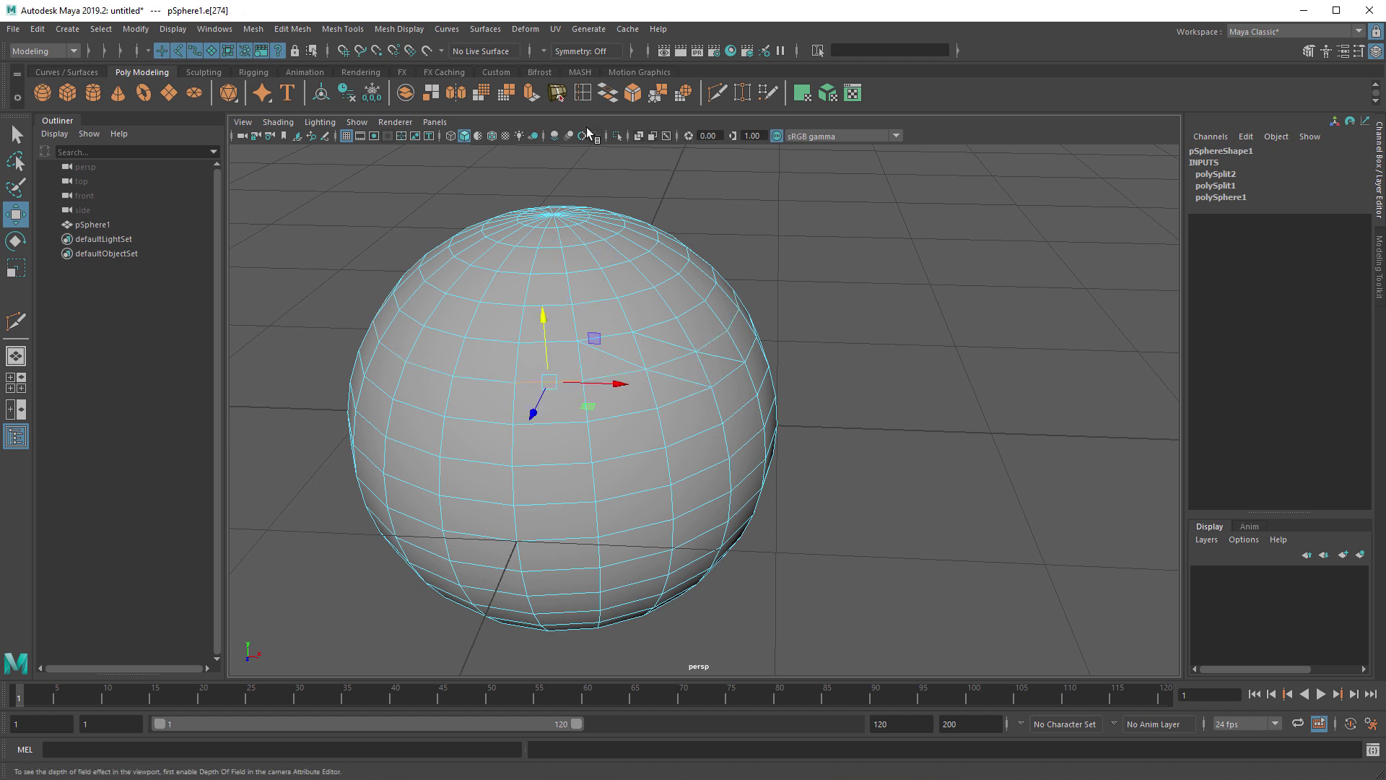
click(557, 96)
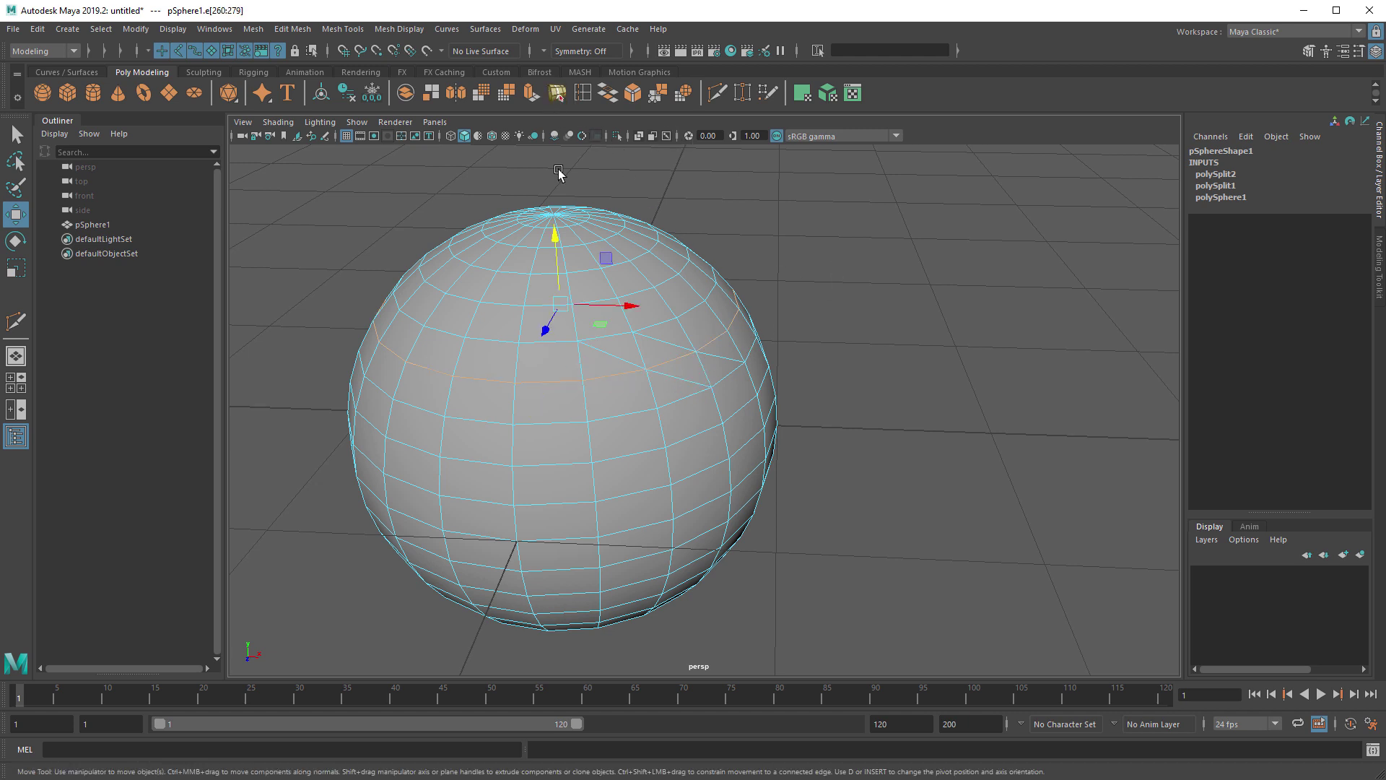
Step: Open the Contiguous Edges selection options and examine the stopping conditions for the maximum 2D and 3D angles
right_click(561, 92)
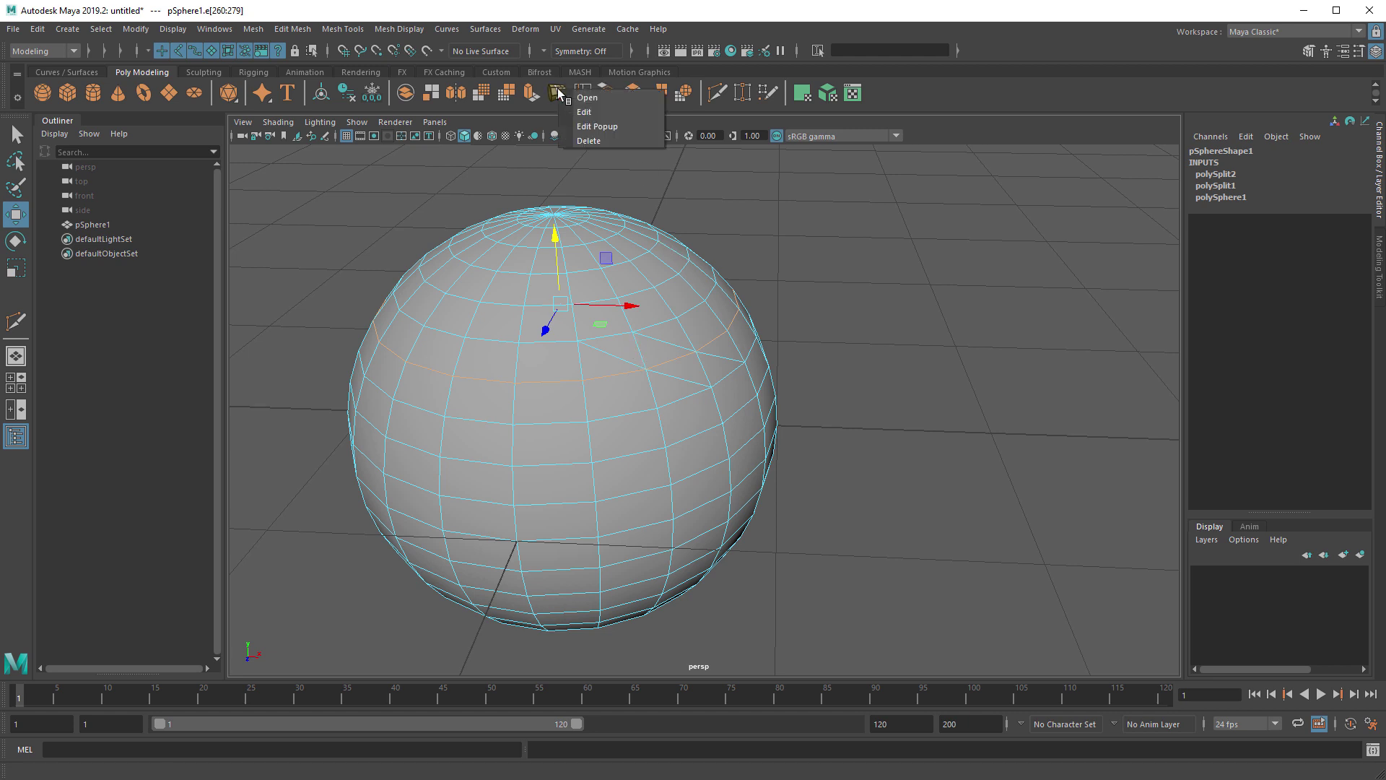
click(489, 122)
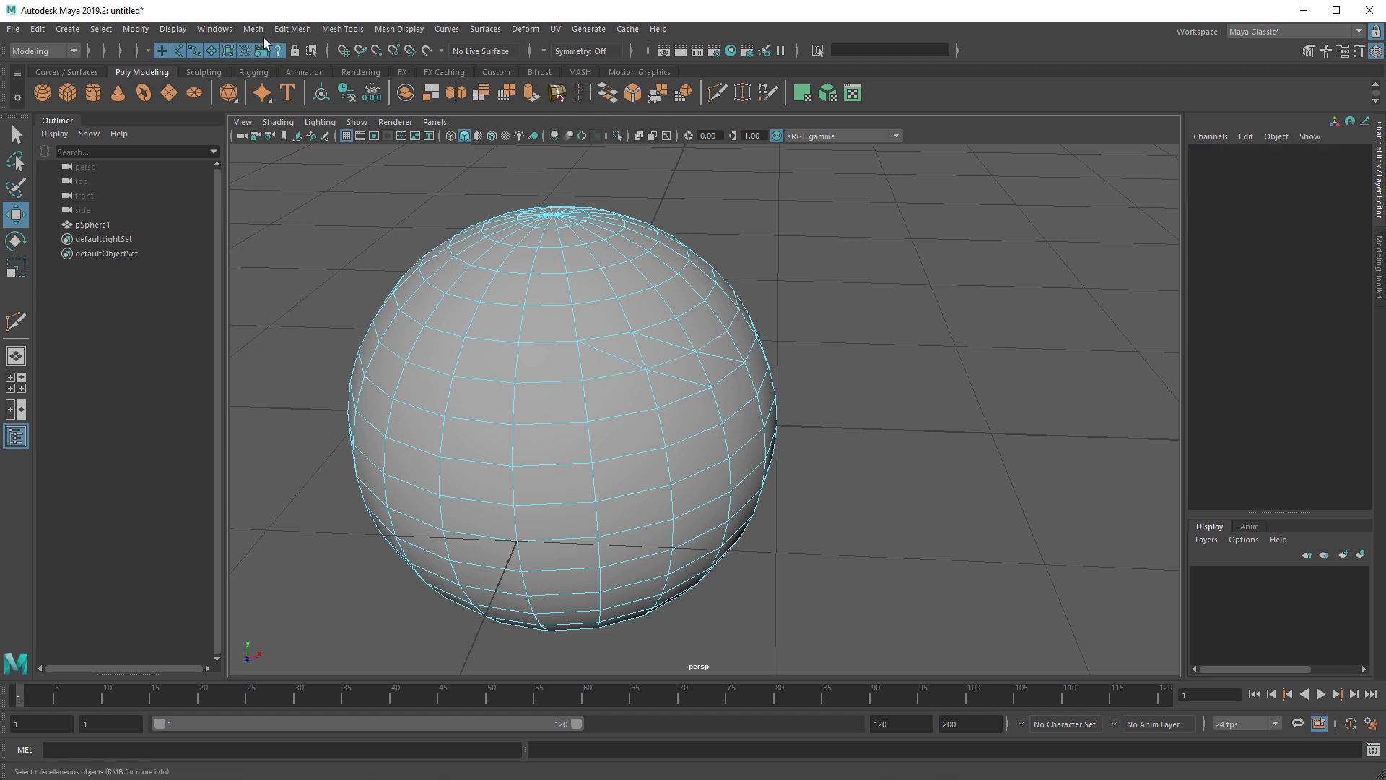
click(174, 28)
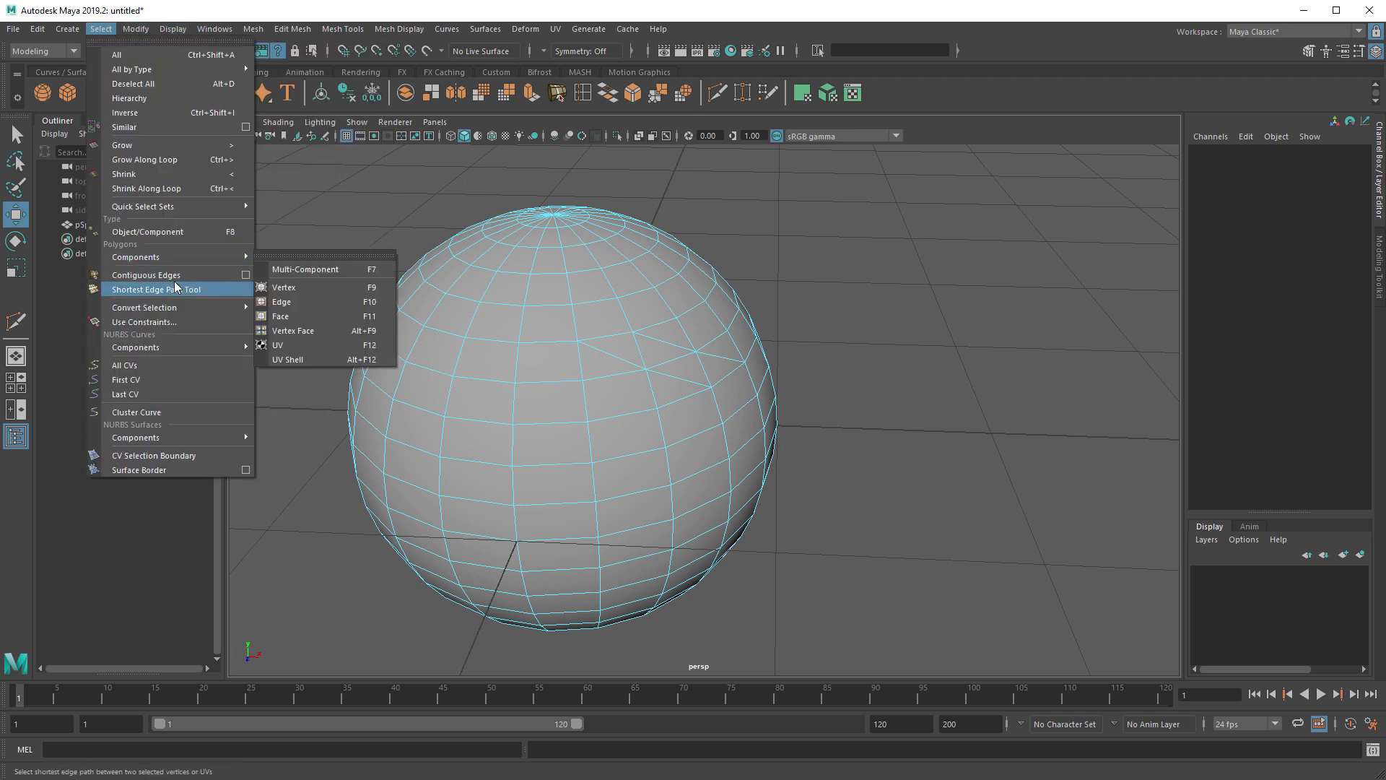
click(246, 275)
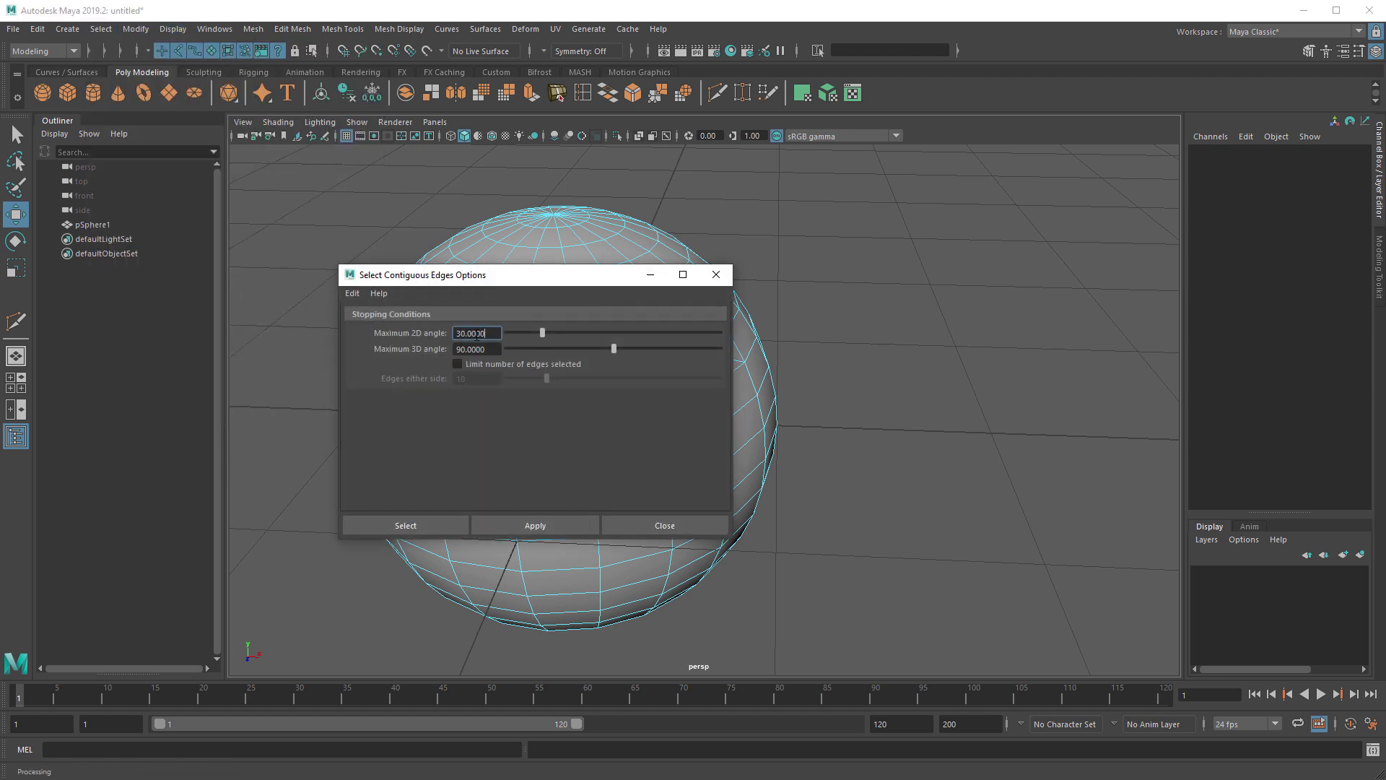
click(715, 274)
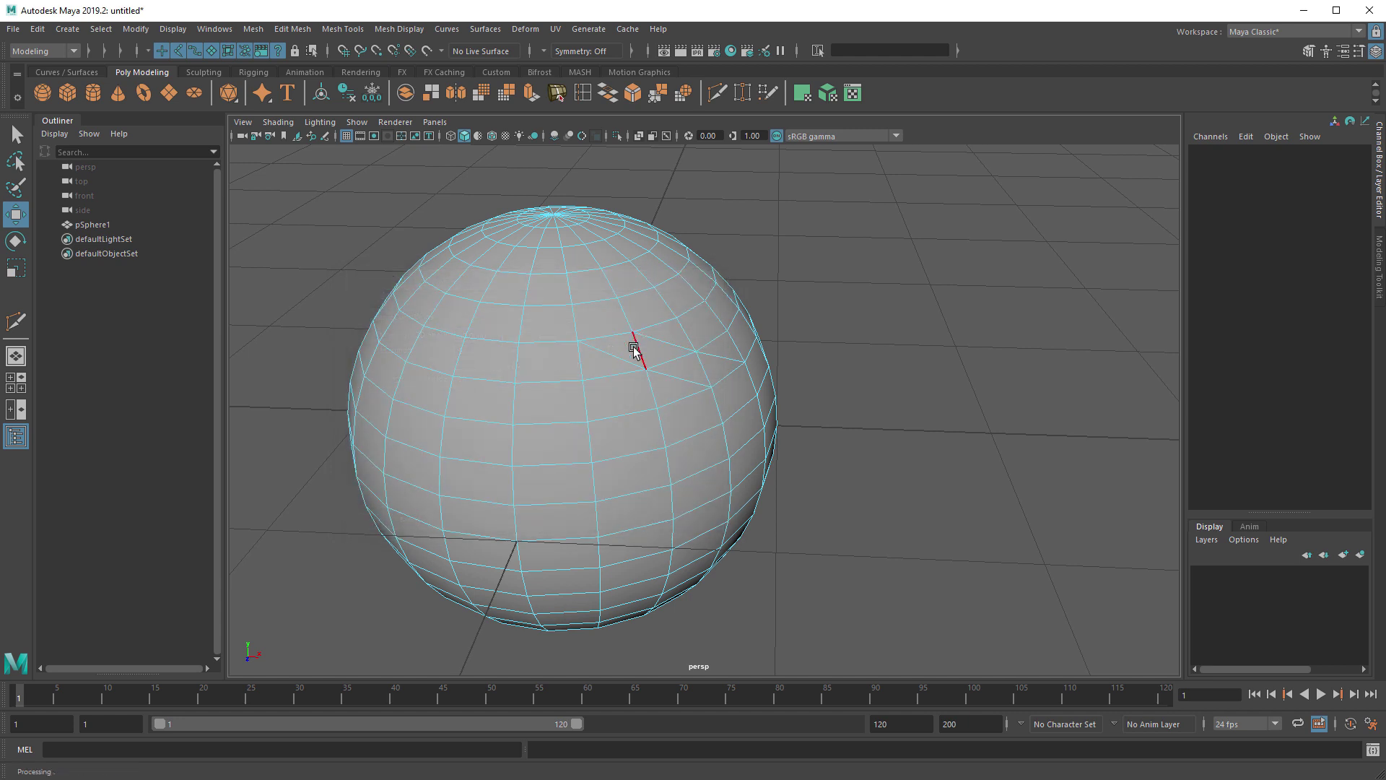
Step: Select a horizontal edge loop on the sphere's upper half in edge mode, then return to object mode with nothing selected
right_drag(635, 348, 664, 332)
right_drag(552, 365, 540, 322)
double_click(557, 378)
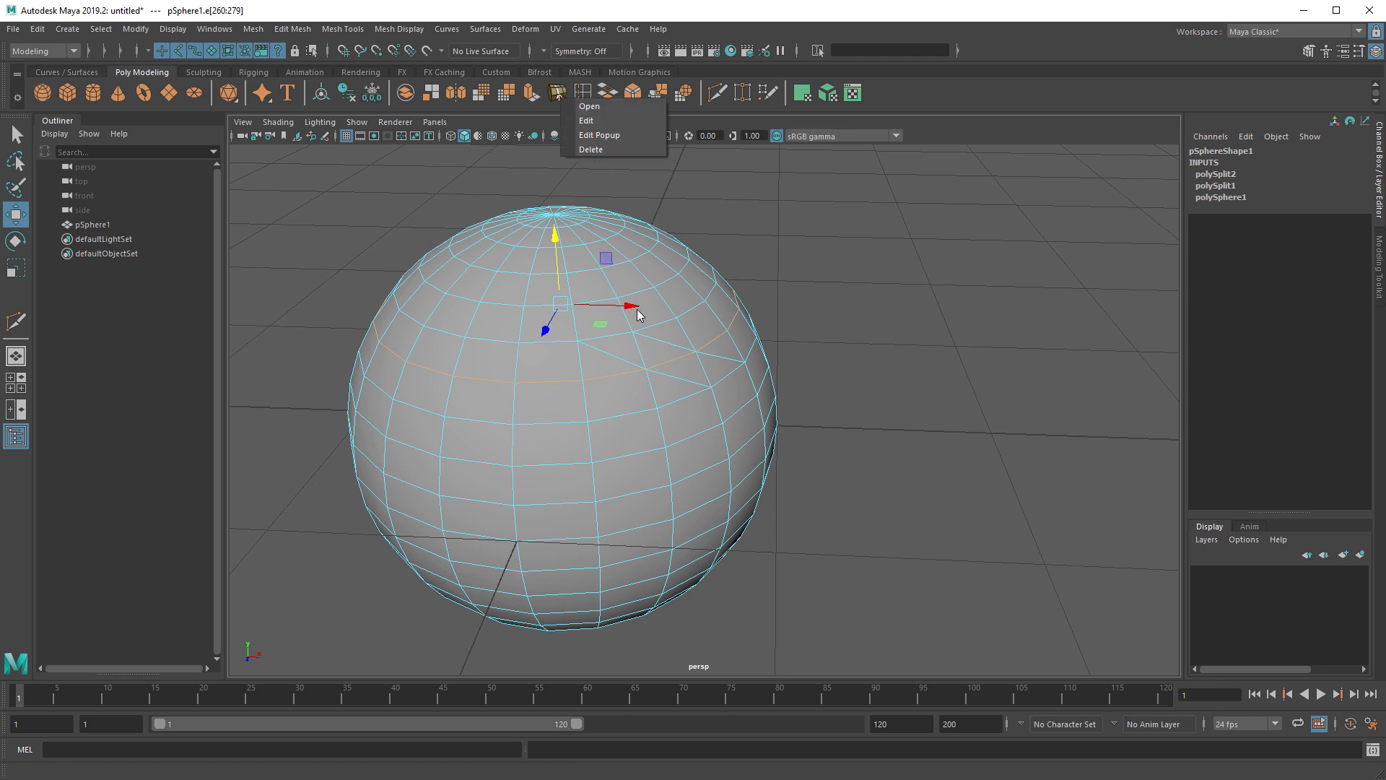
right_drag(637, 309, 693, 290)
click(819, 235)
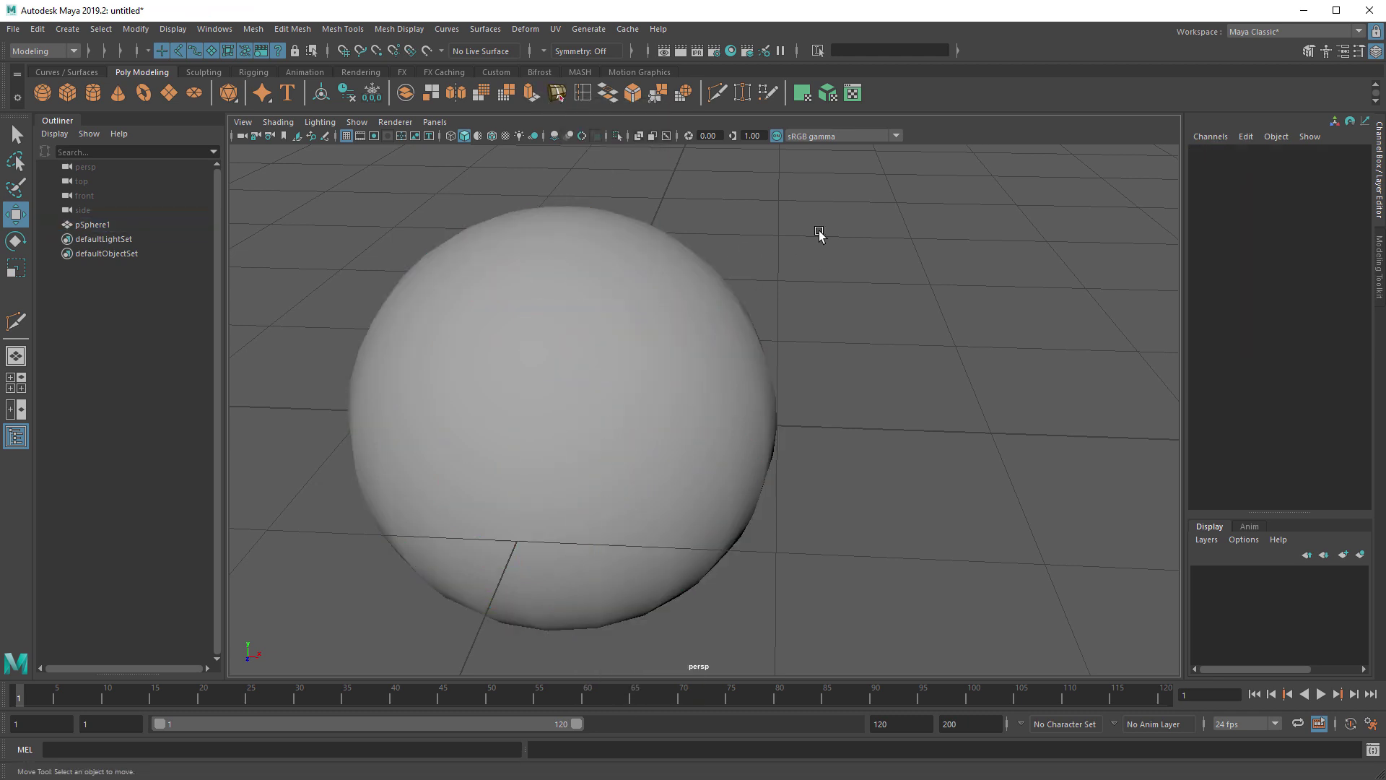
Step: Select the sphere and delete its construction history
click(343, 29)
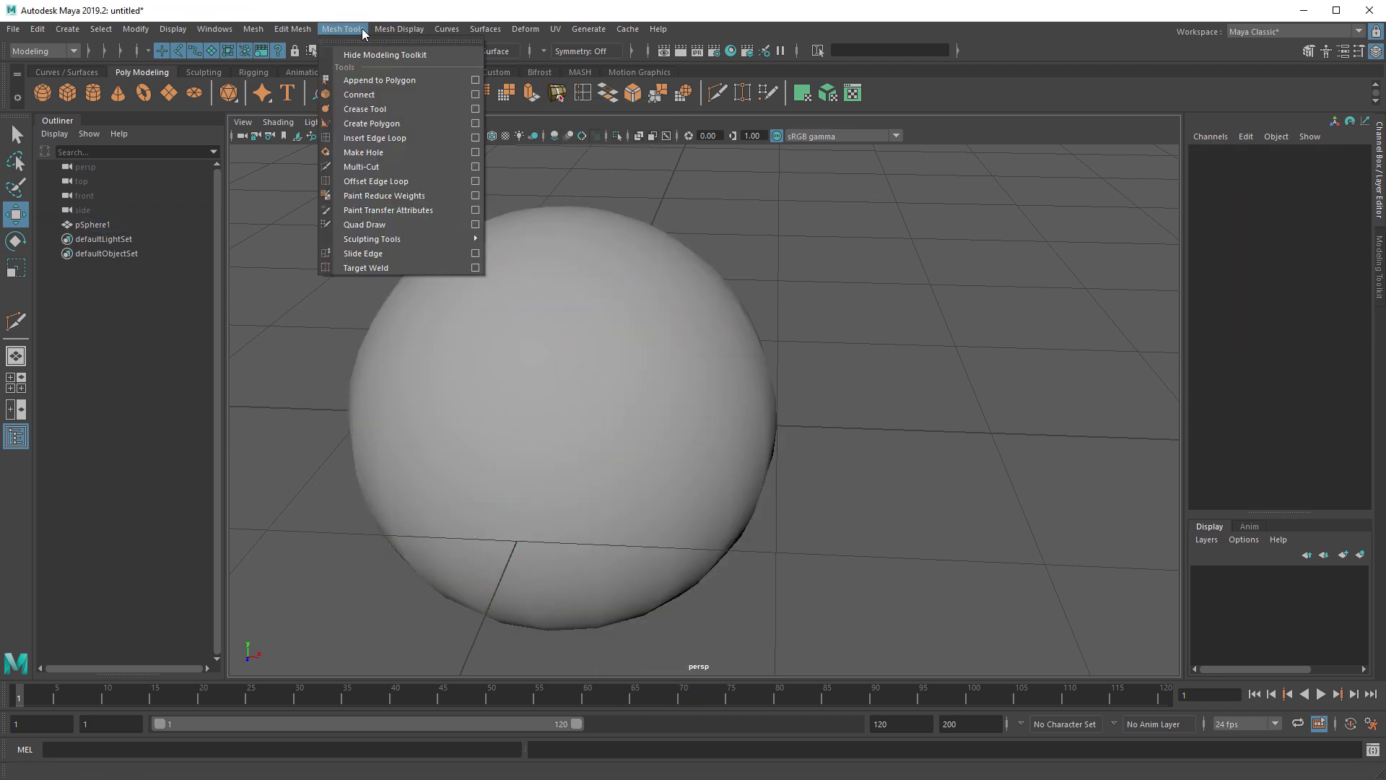
mouse_move(404, 30)
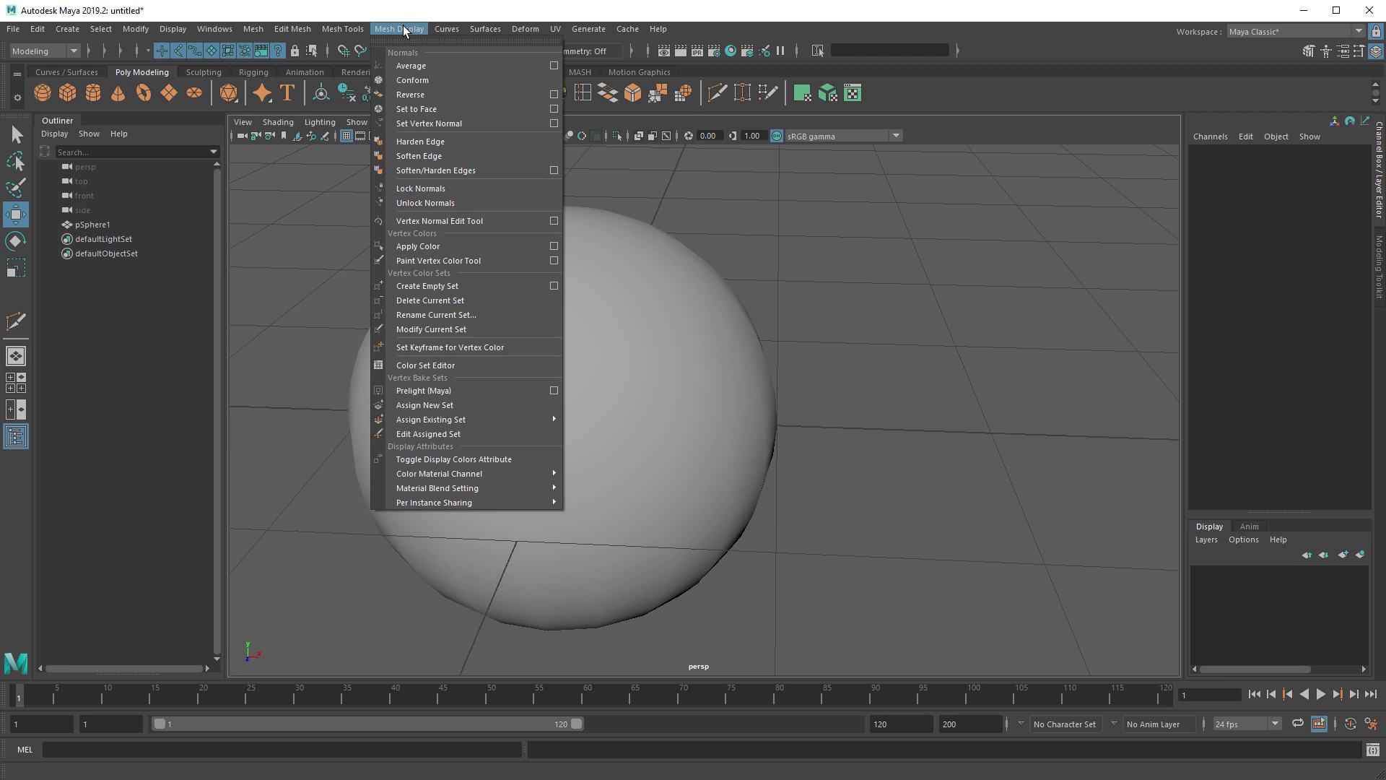
click(673, 257)
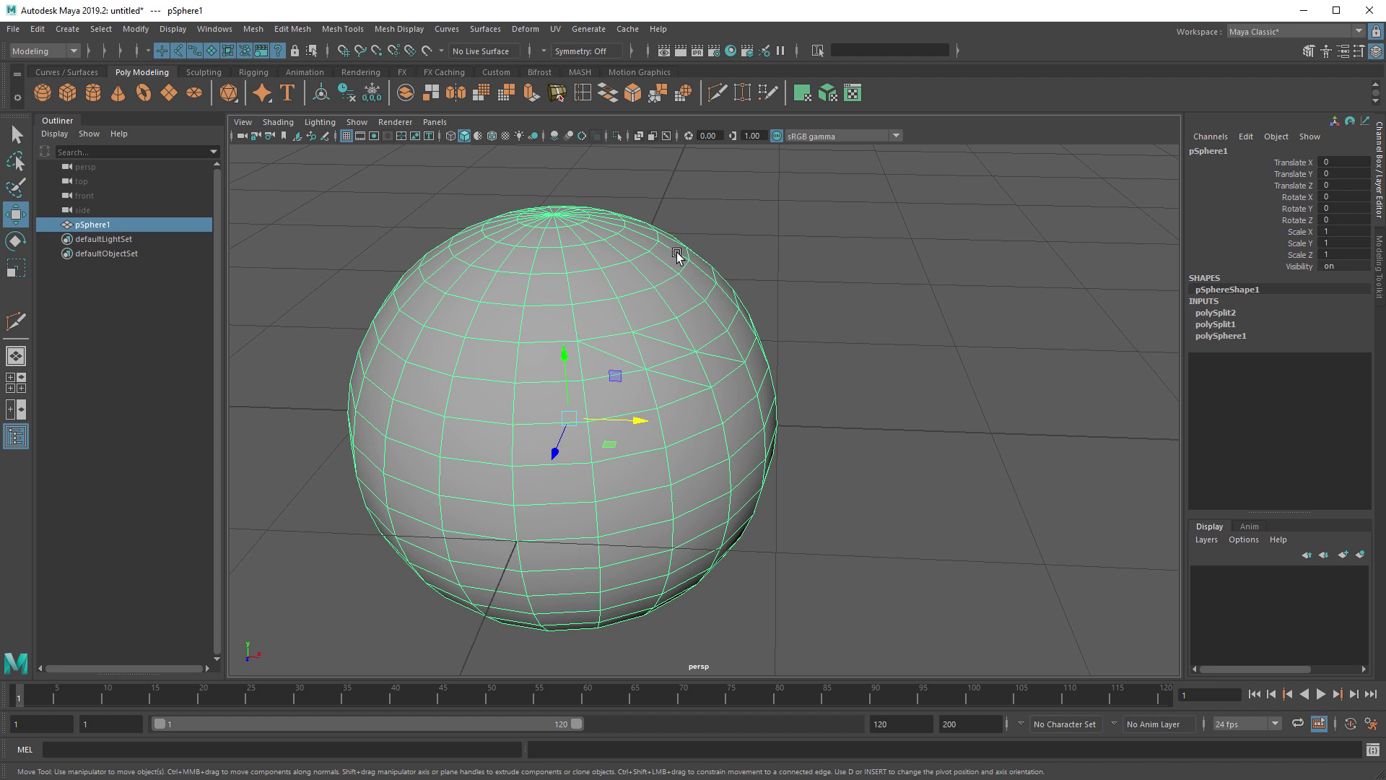
key(alt+shift+d)
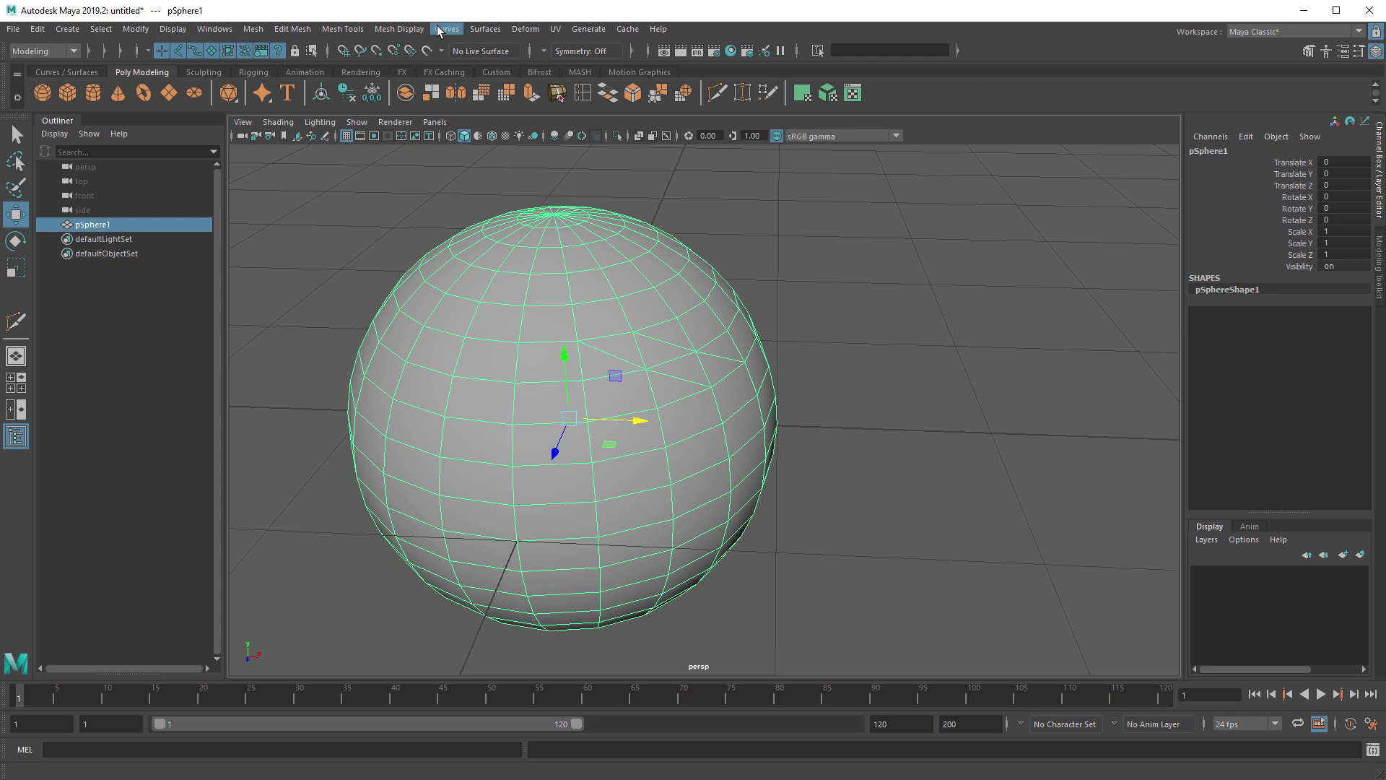
Step: Add the Unlock Normals, Soften Edge, Harden Edge, Reverse and Conform commands to the Poly Modeling shelf
click(407, 32)
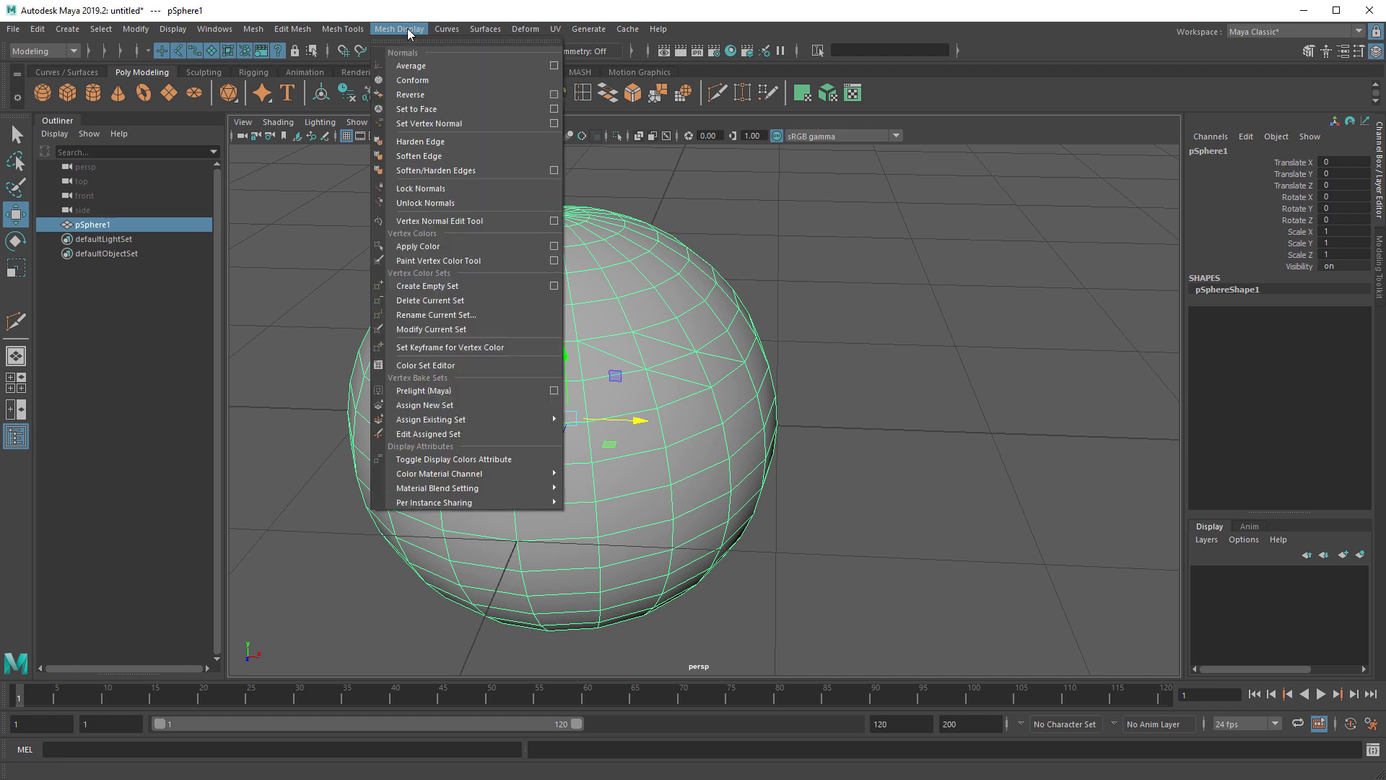
ctrl+shift+click(452, 209)
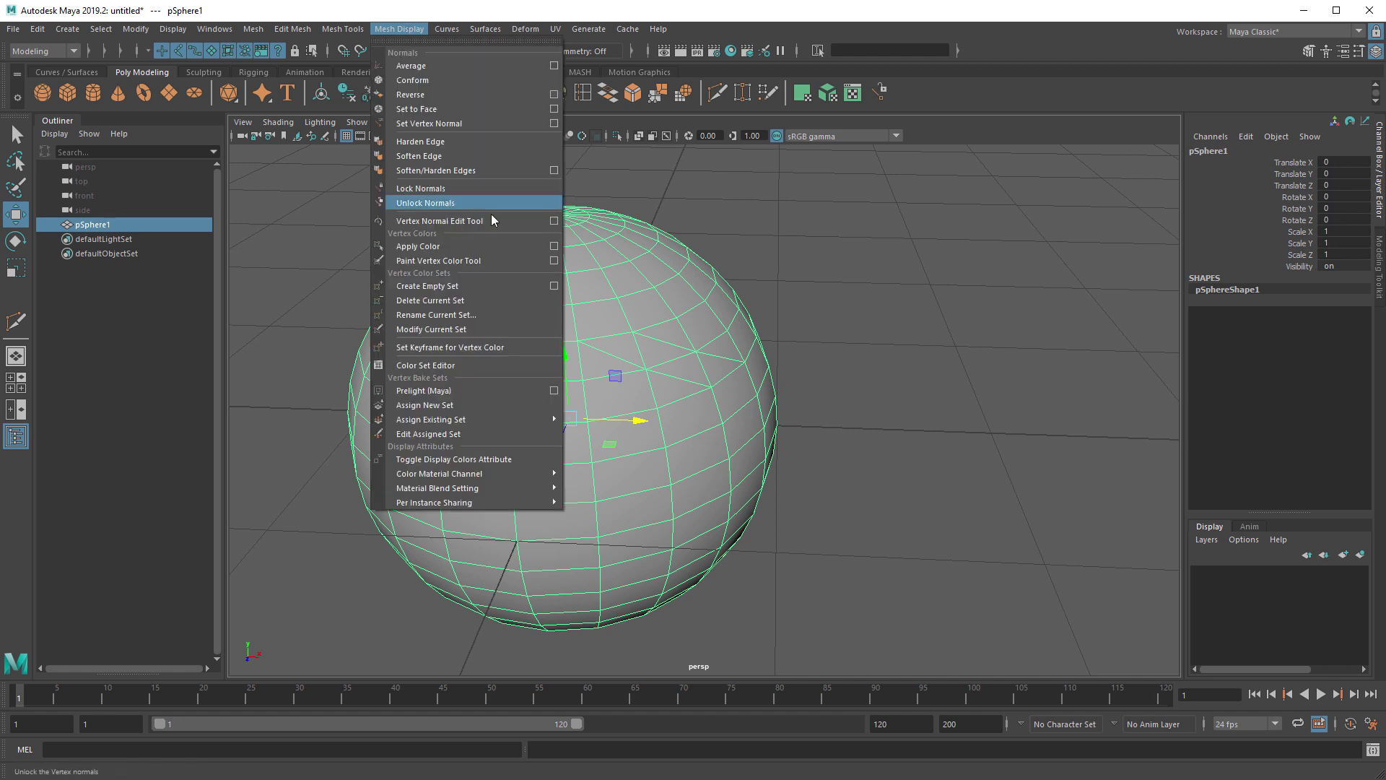
key(Escape)
click(403, 31)
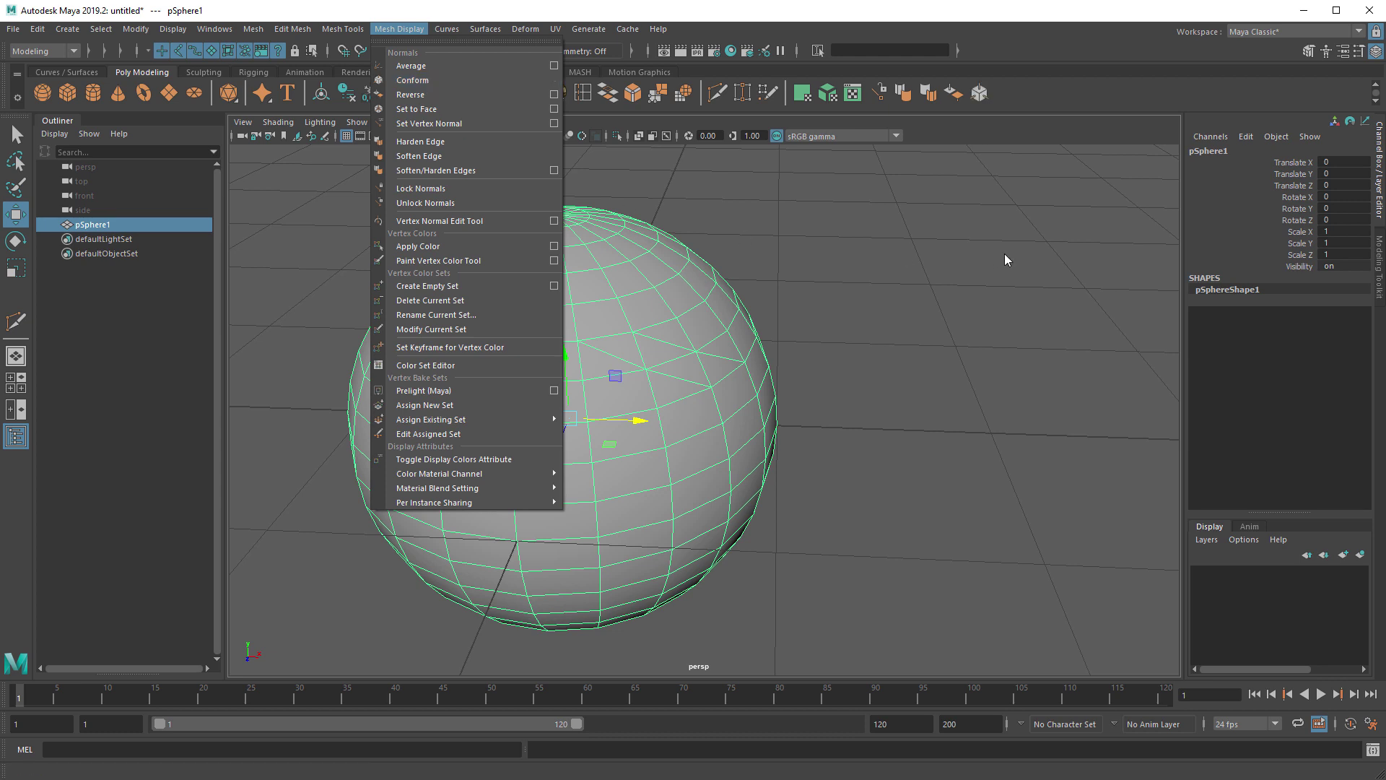
click(1007, 182)
Step: Reverse the normals of the whole sphere, then reverse them back and deselect the sphere
click(682, 272)
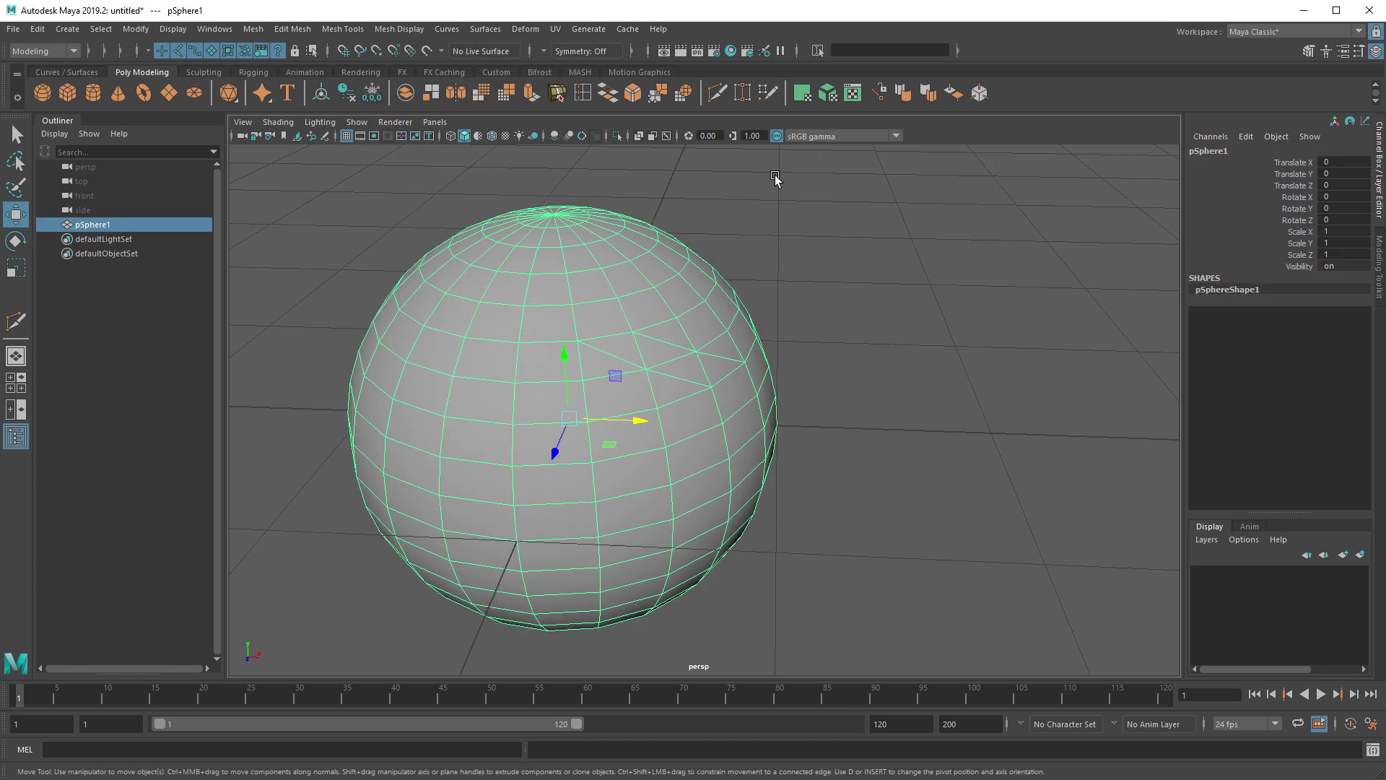
alt+drag(772, 281, 767, 280)
right_drag(624, 244, 696, 219)
click(951, 91)
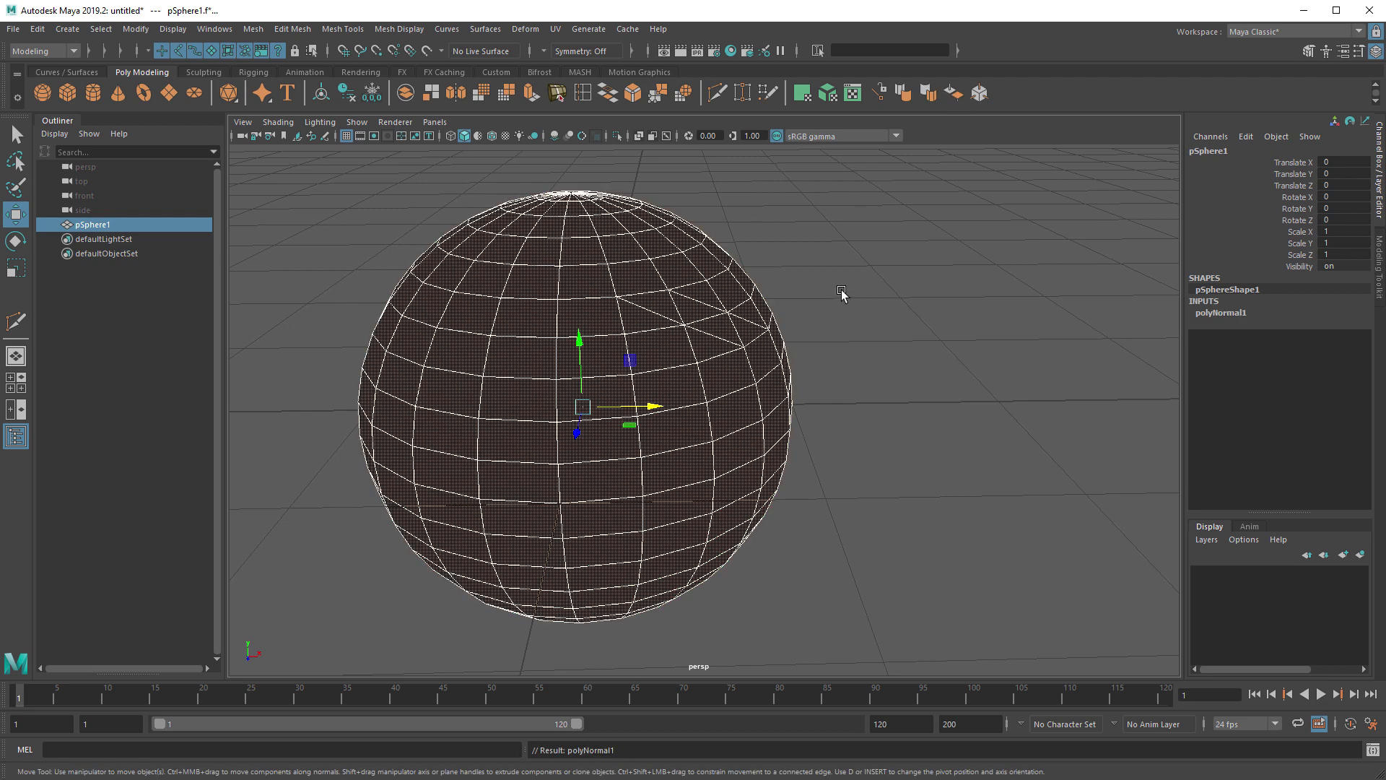
click(841, 294)
alt+right_drag(452, 356, 772, 287)
click(772, 287)
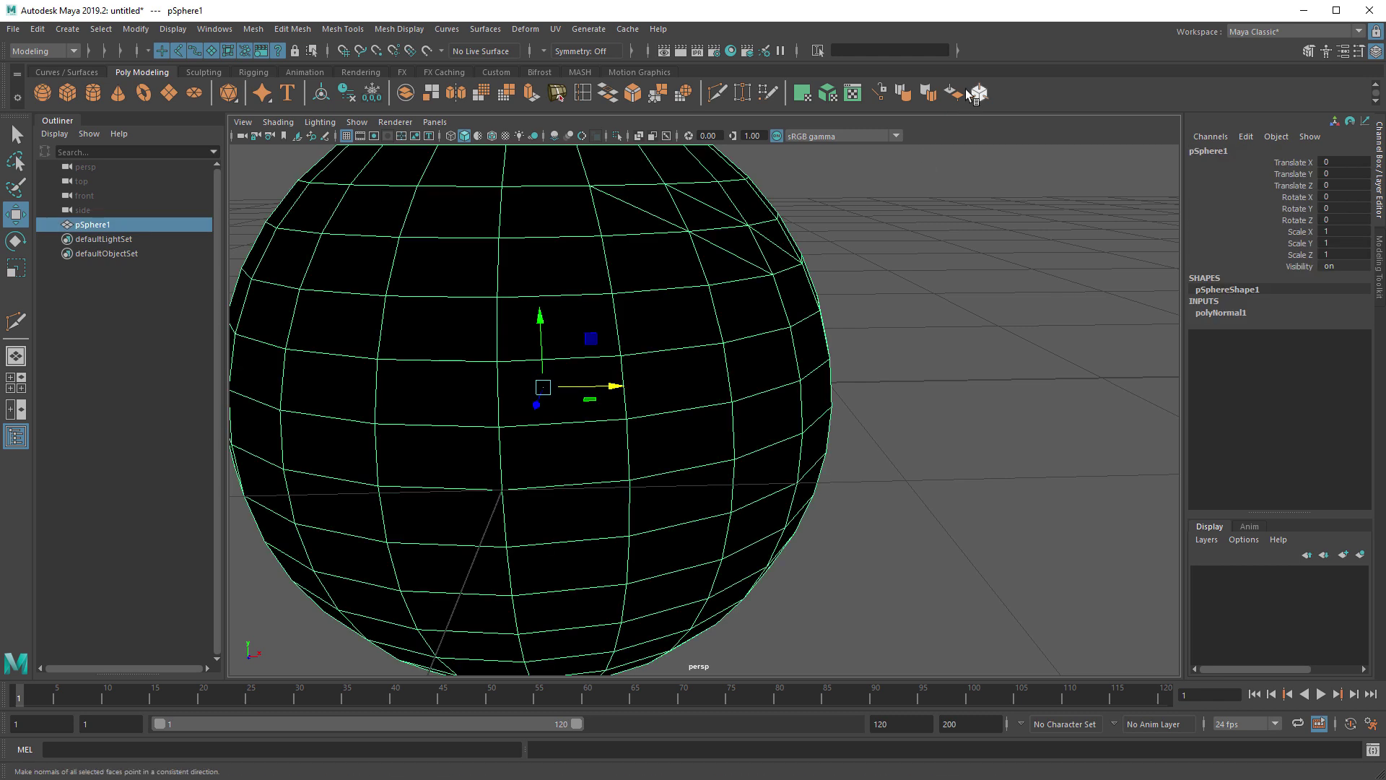
click(954, 92)
click(852, 159)
Step: Reverse the normals of a block of faces on one side of the sphere's upper half and inspect it in object mode
click(661, 286)
alt+middle_drag(661, 287, 773, 334)
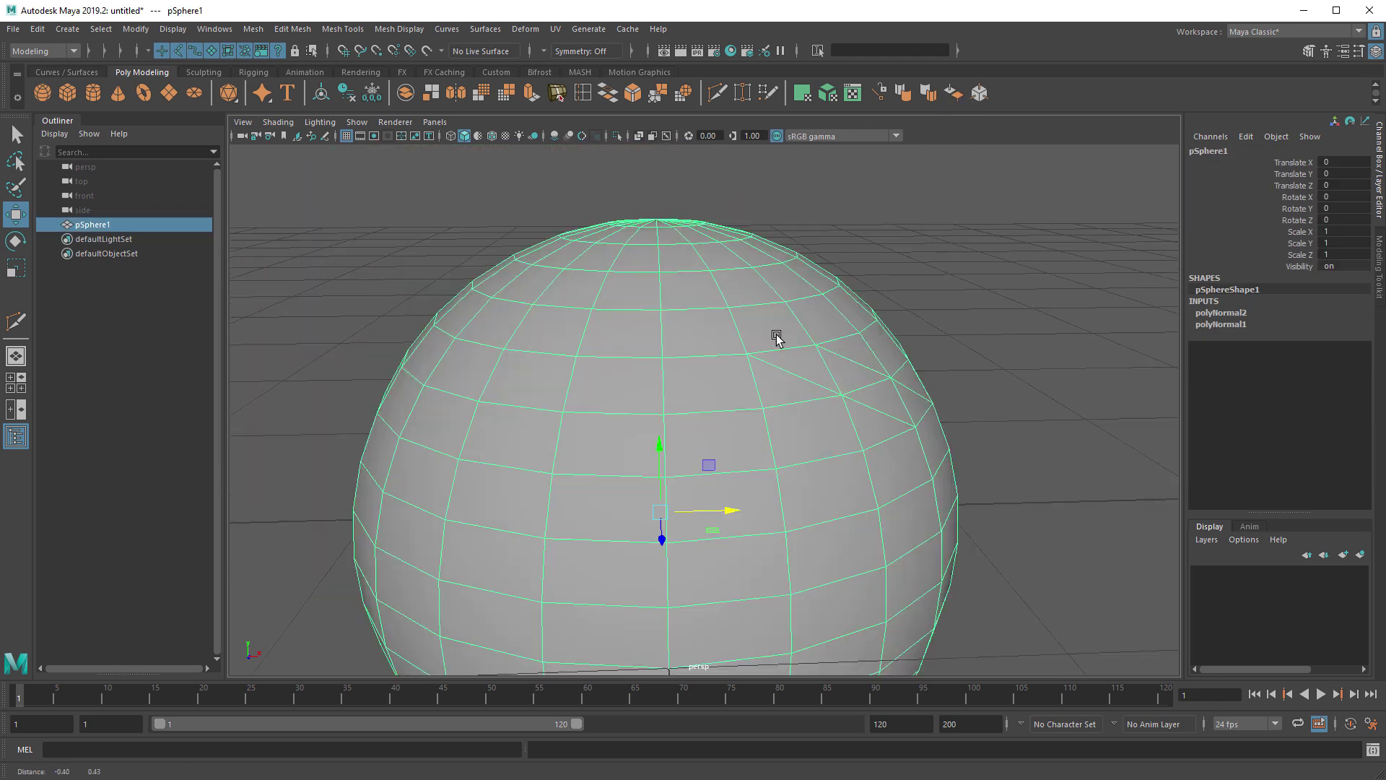
right_drag(650, 245, 656, 281)
drag(377, 239, 614, 379)
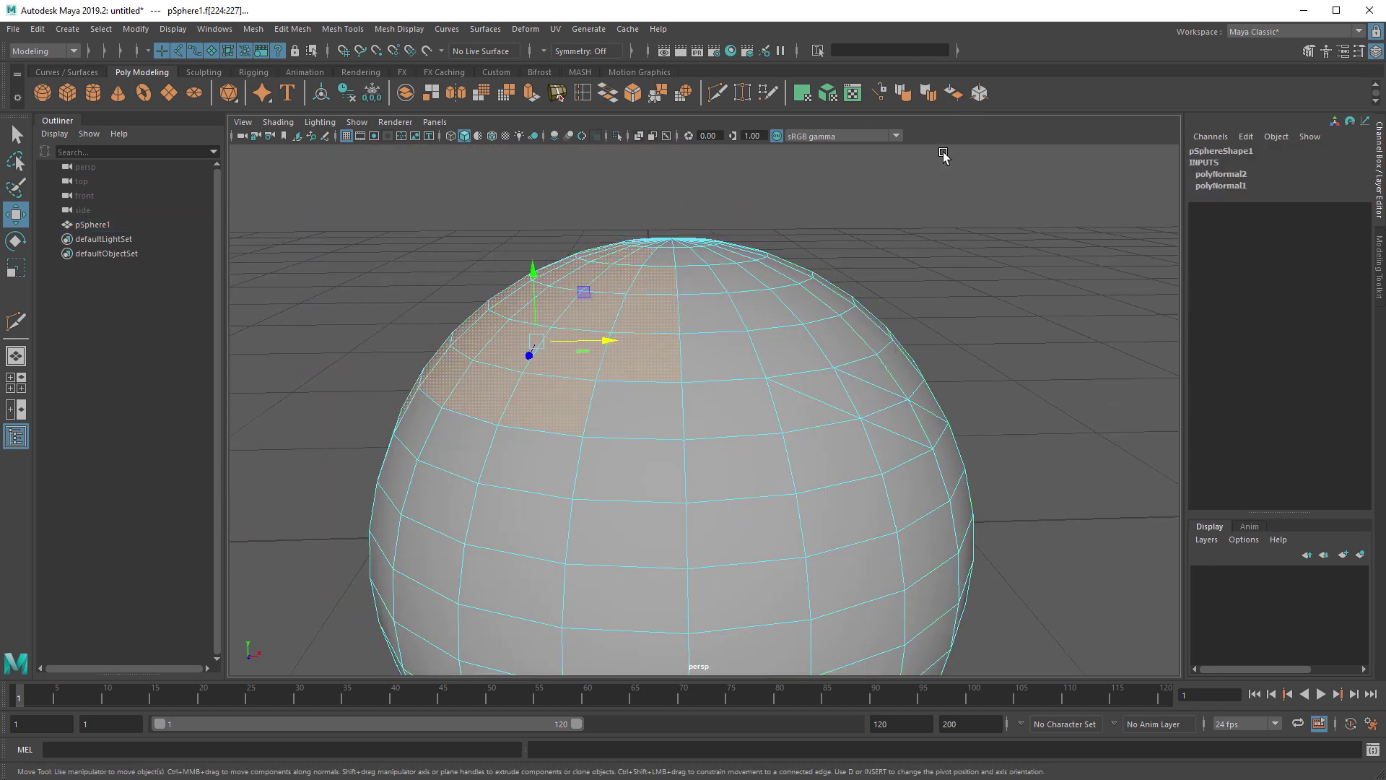
click(954, 92)
key(F8)
click(859, 238)
alt+drag(860, 238, 771, 430)
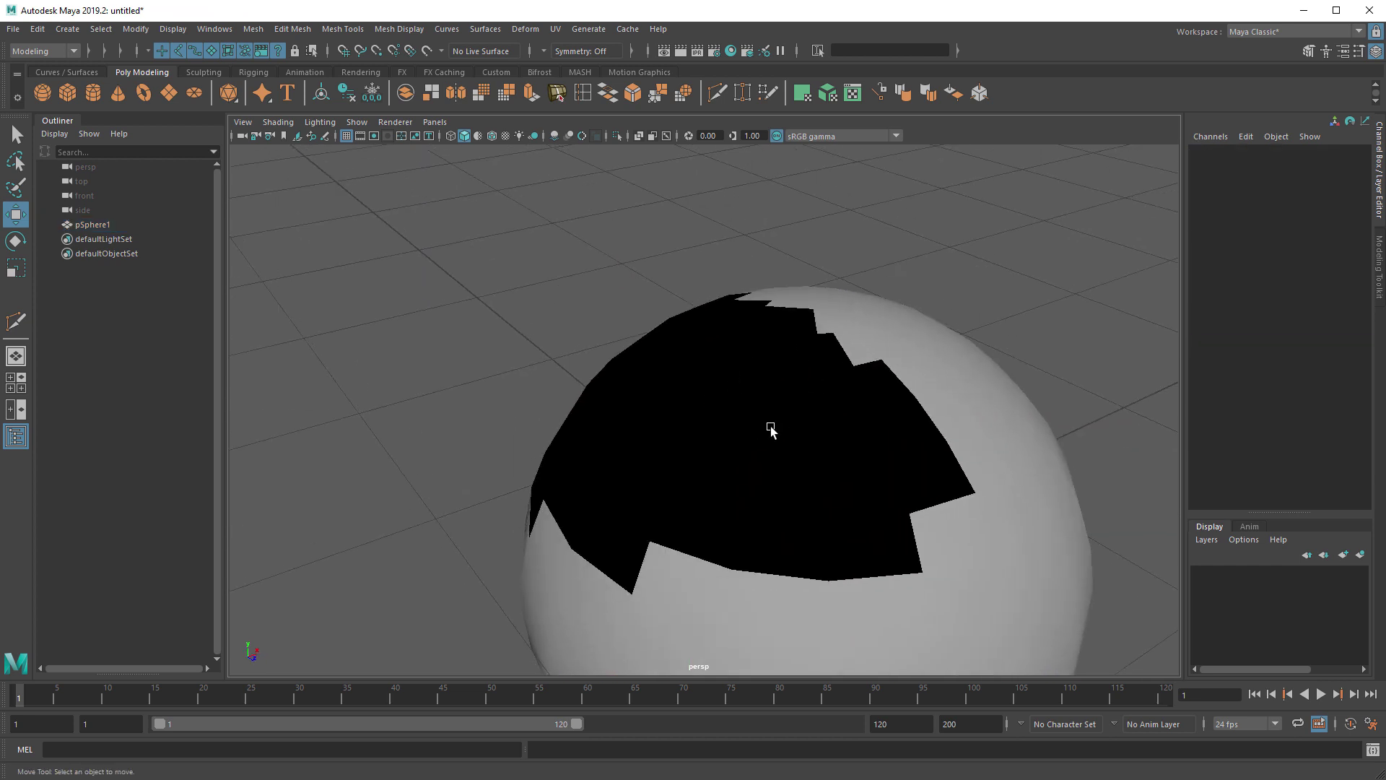
scroll(990, 406, down, 3)
scroll(808, 380, up, 3)
alt+drag(808, 380, 759, 390)
Step: Conform the sphere's normals so that all faces point in a consistent direction
click(760, 391)
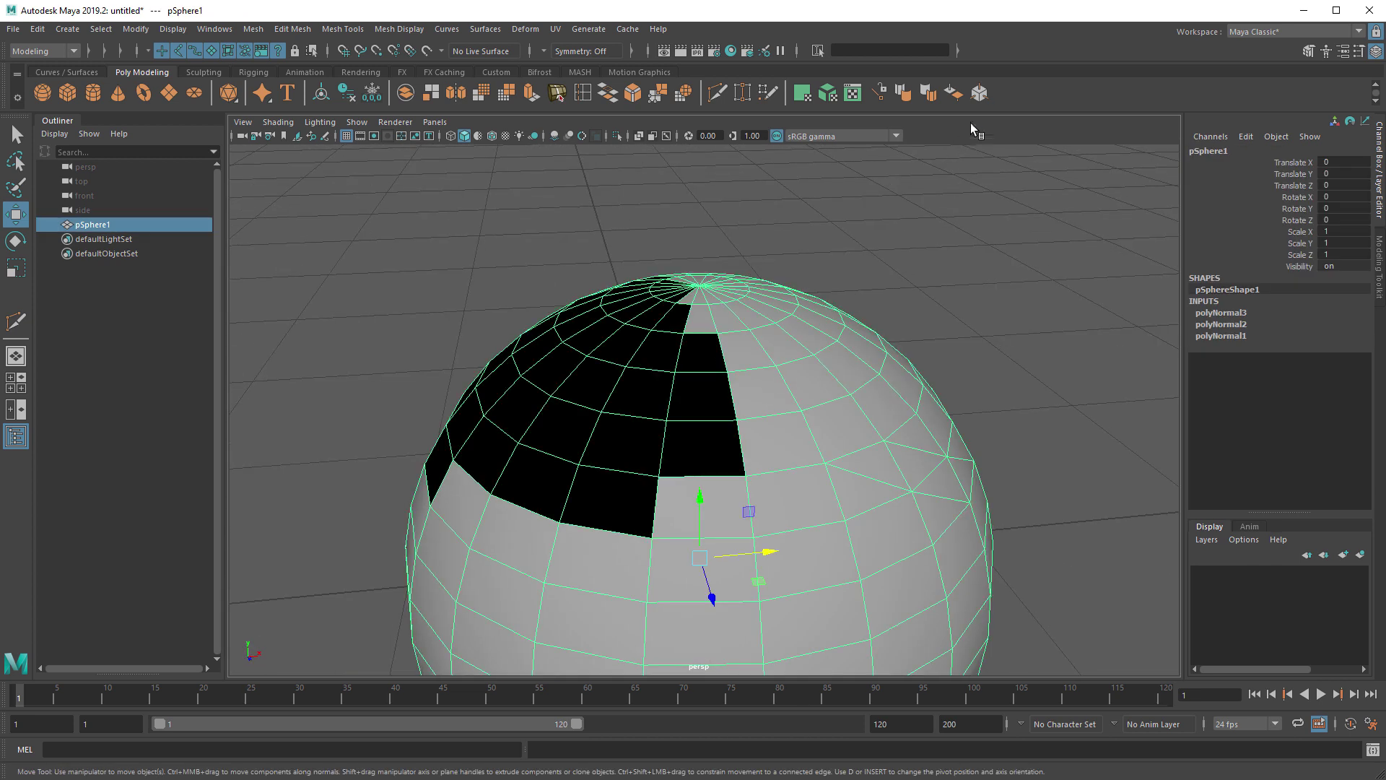
click(979, 92)
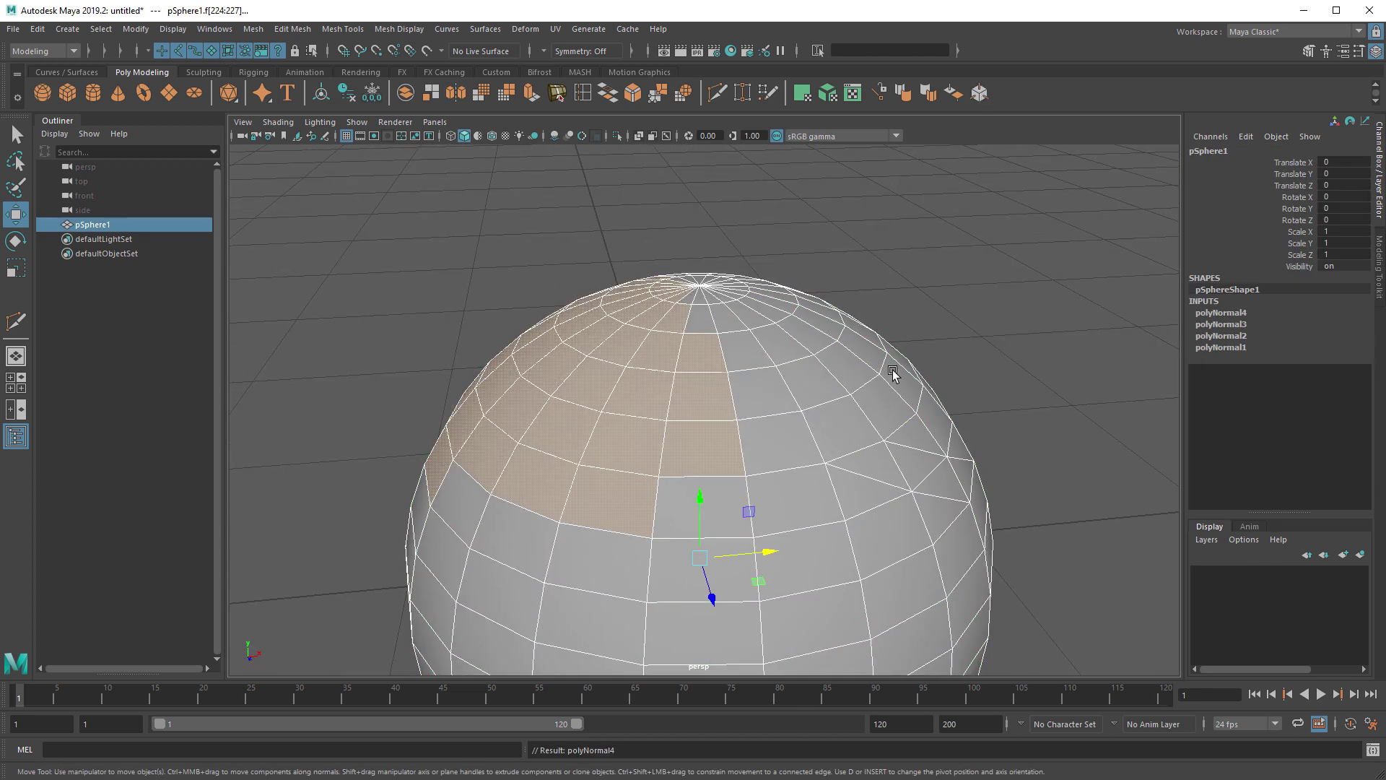
alt+drag(858, 332, 906, 232)
click(907, 231)
Step: Harden all edges of the sphere and inspect the shading
click(678, 304)
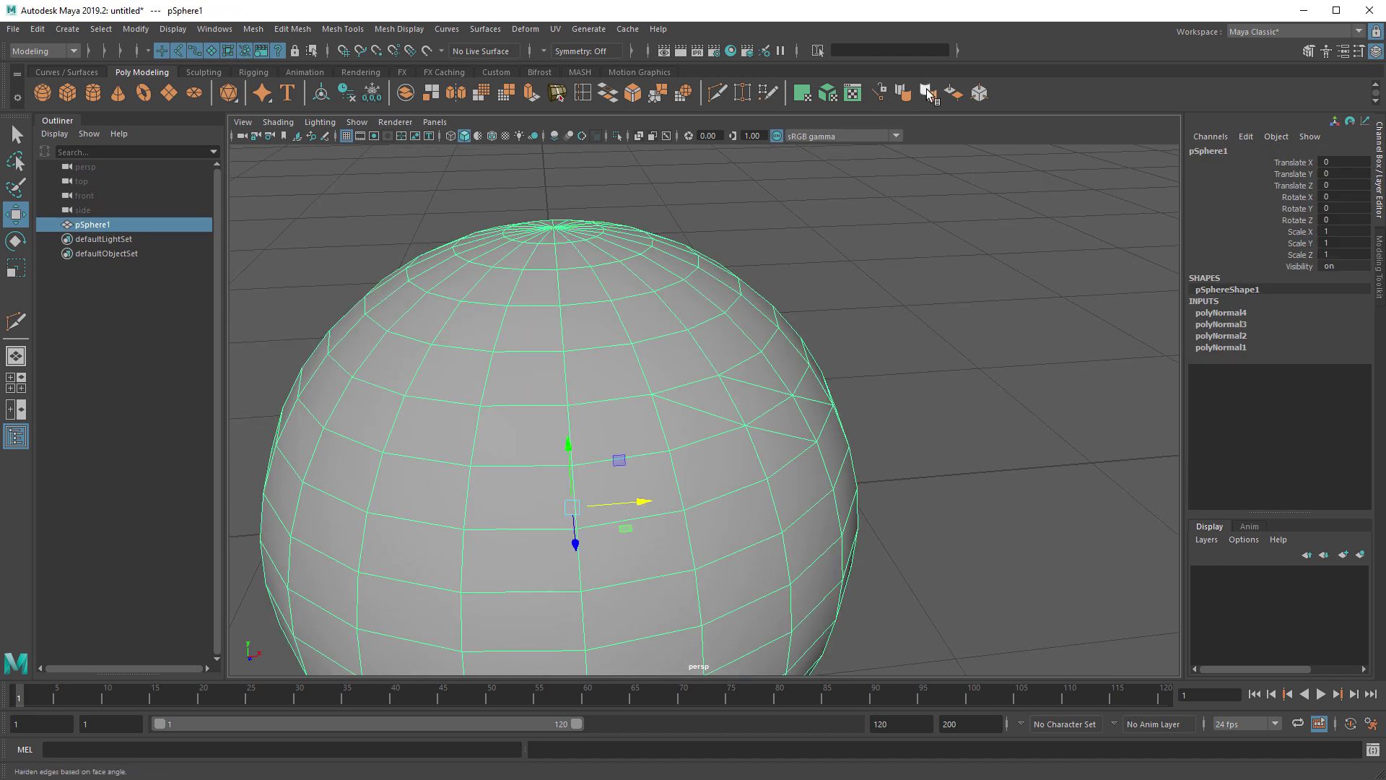
click(744, 217)
mouse_move(795, 390)
alt+mouse_down()
mouse_move(848, 385)
mouse_move(881, 238)
alt+mouse_up()
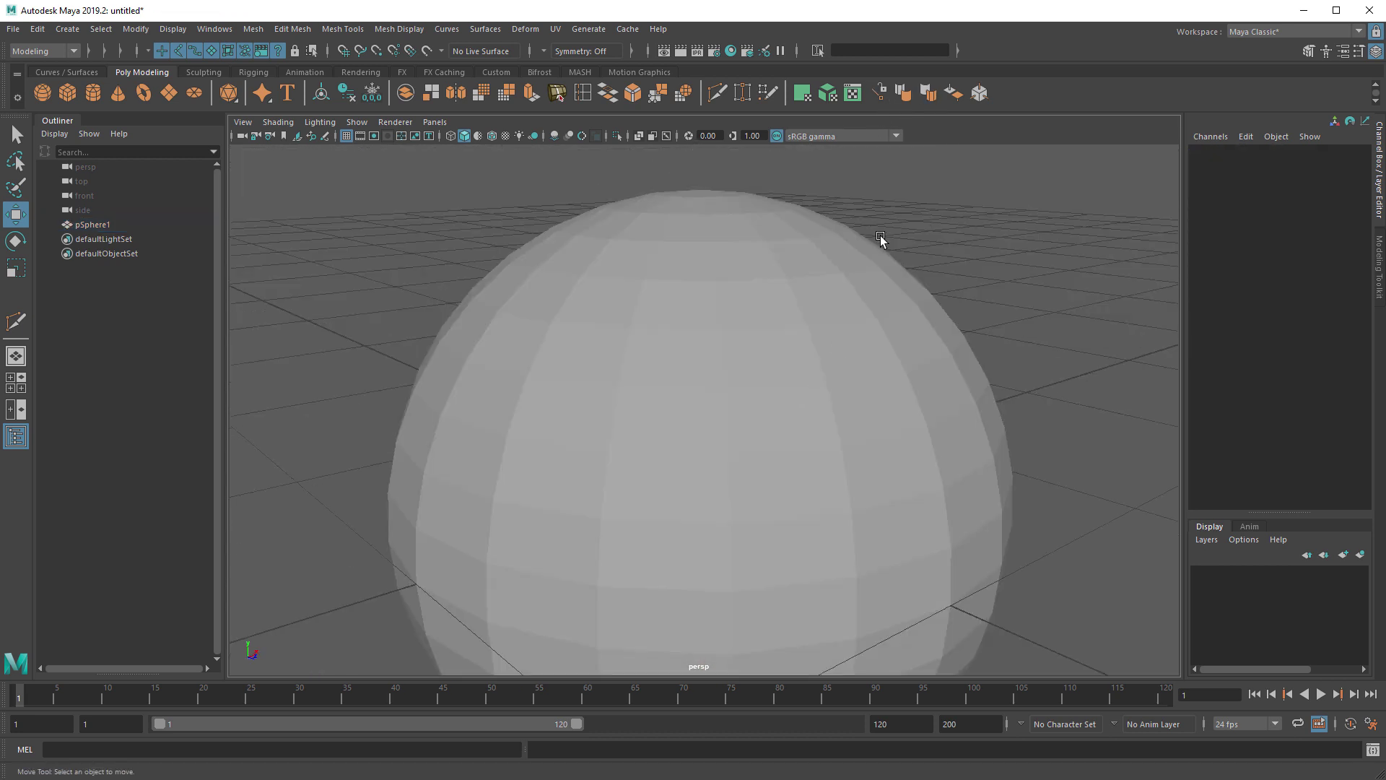
Step: Soften all edges of the sphere
click(867, 289)
click(904, 92)
click(946, 226)
click(846, 401)
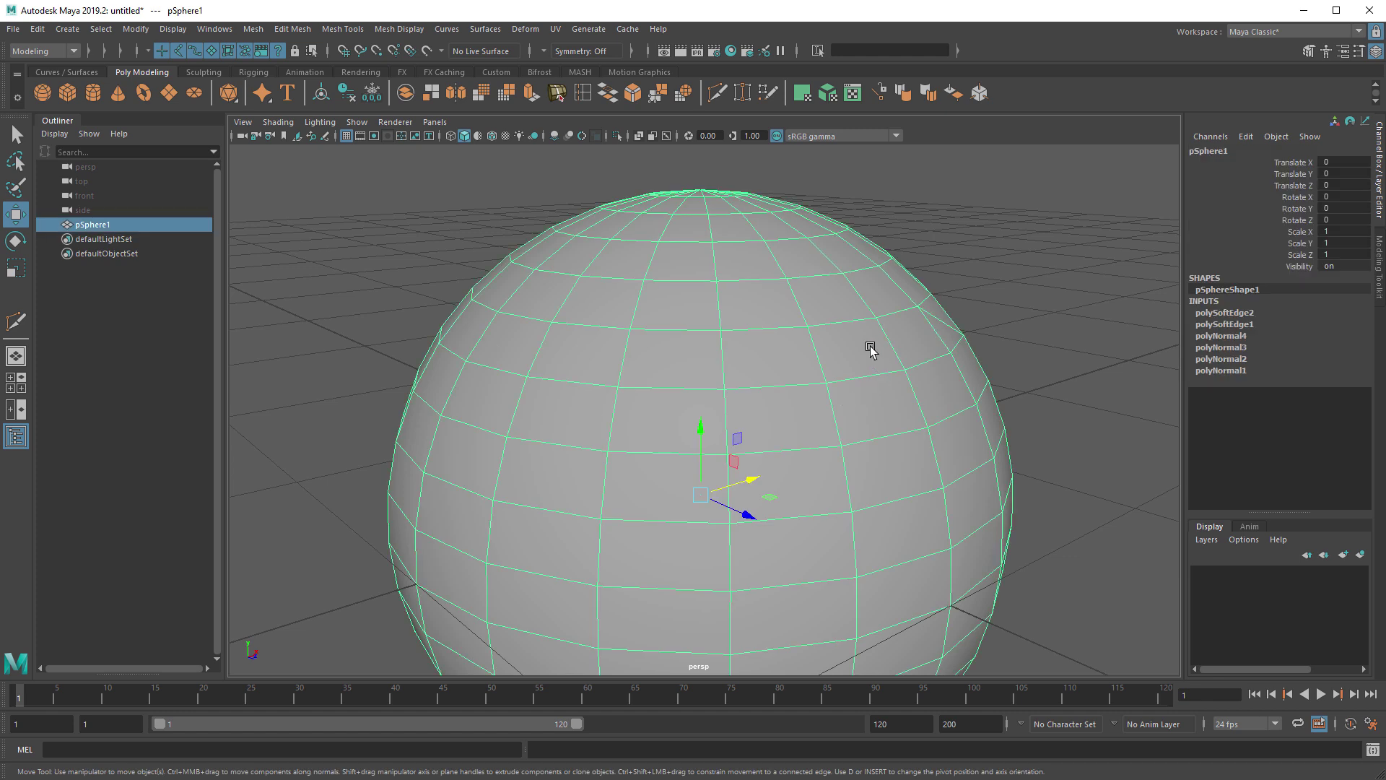
alt+drag(869, 345, 643, 297)
right_drag(640, 294, 557, 294)
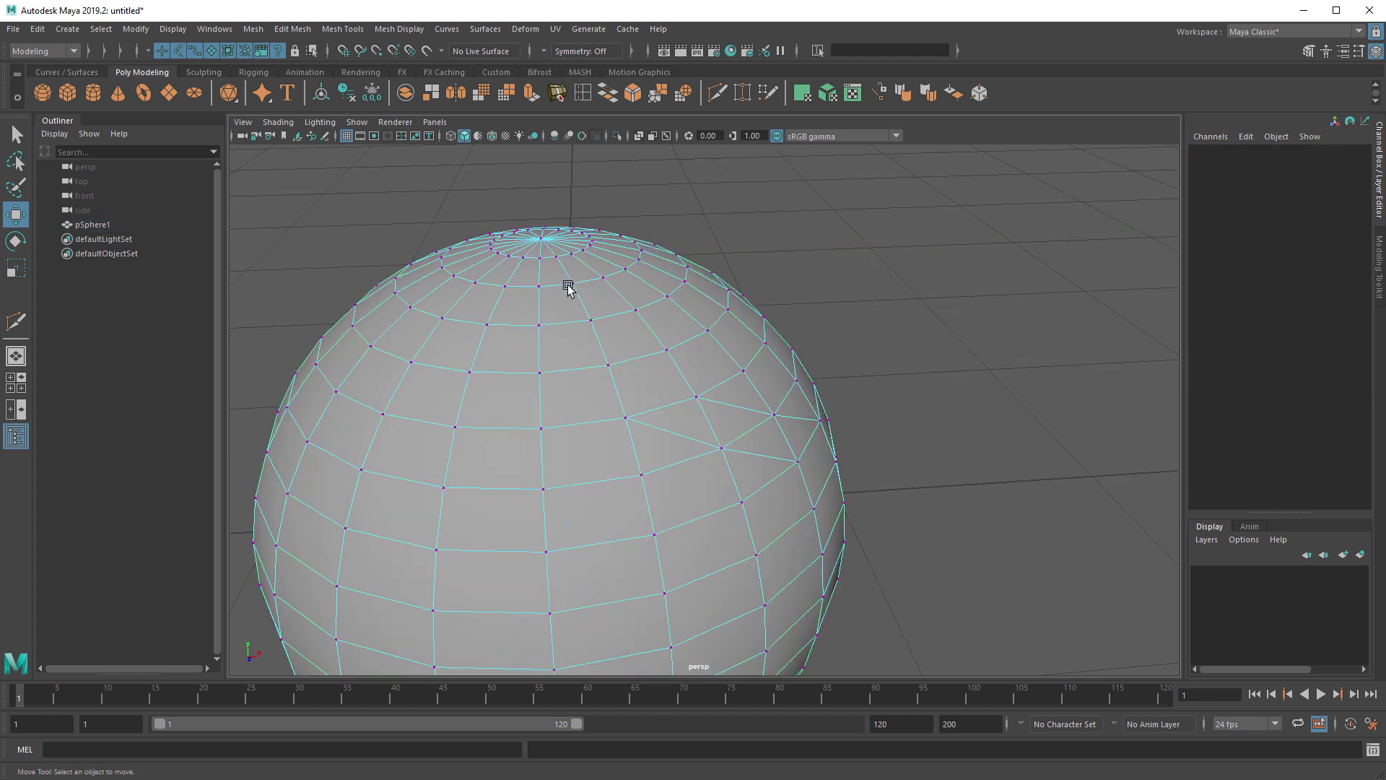
drag(605, 208, 844, 463)
right_drag(625, 324, 665, 347)
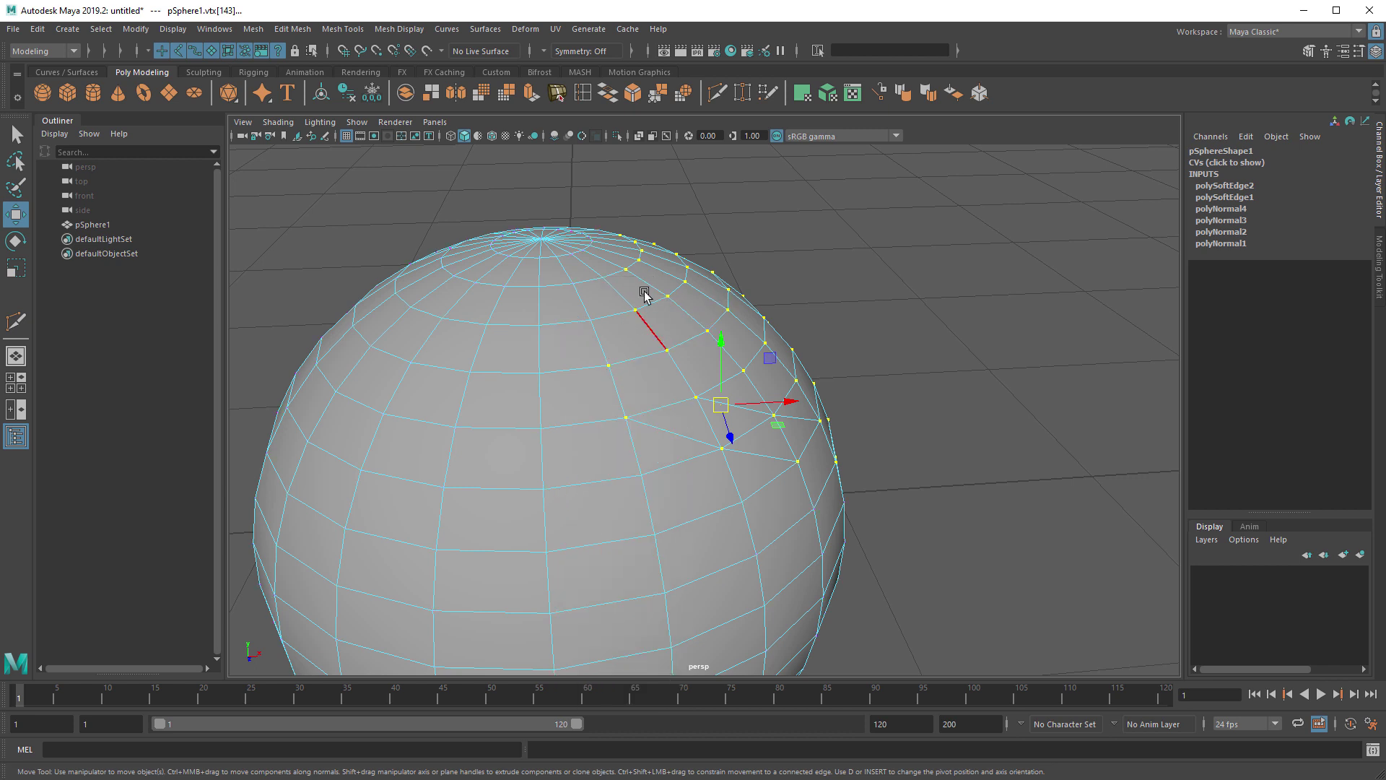
right_drag(636, 269, 682, 255)
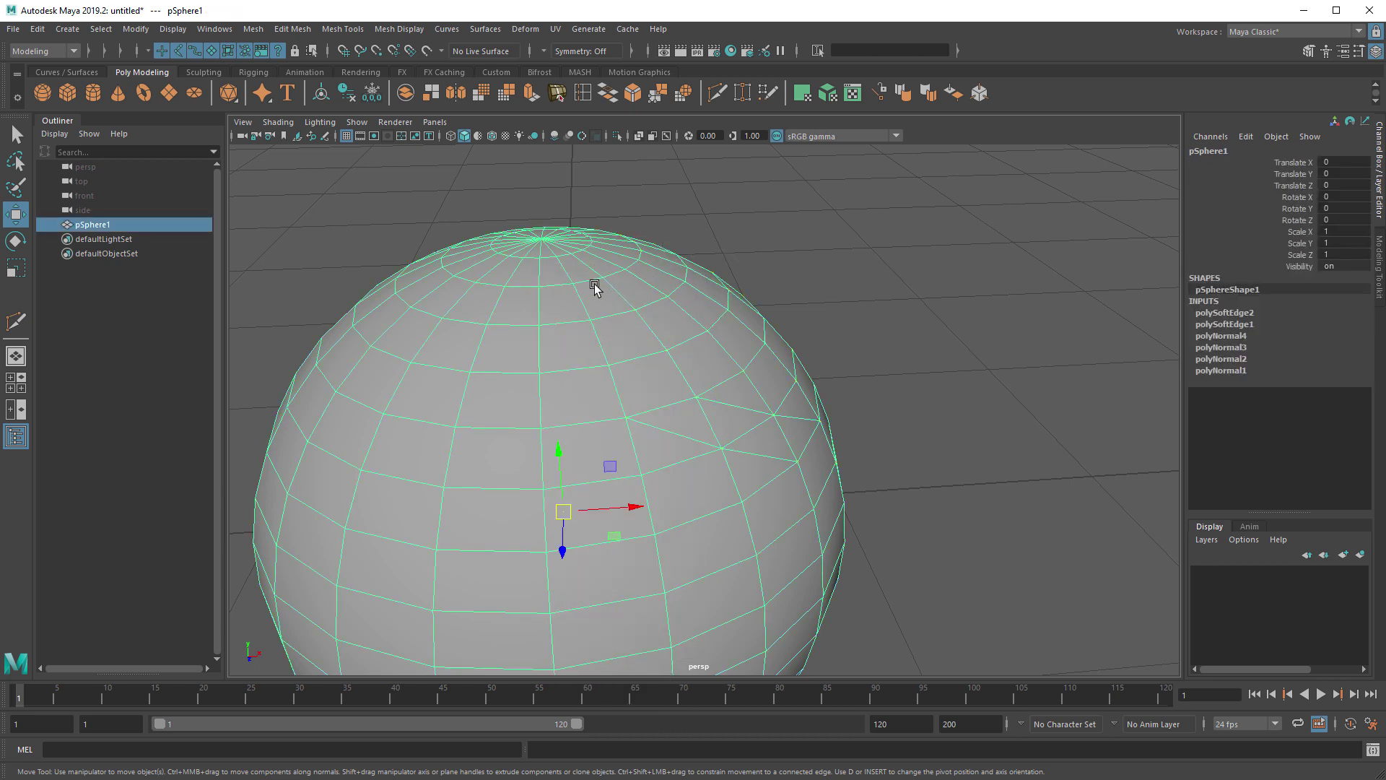
Step: Lock the normals of the sphere
click(340, 29)
mouse_move(396, 30)
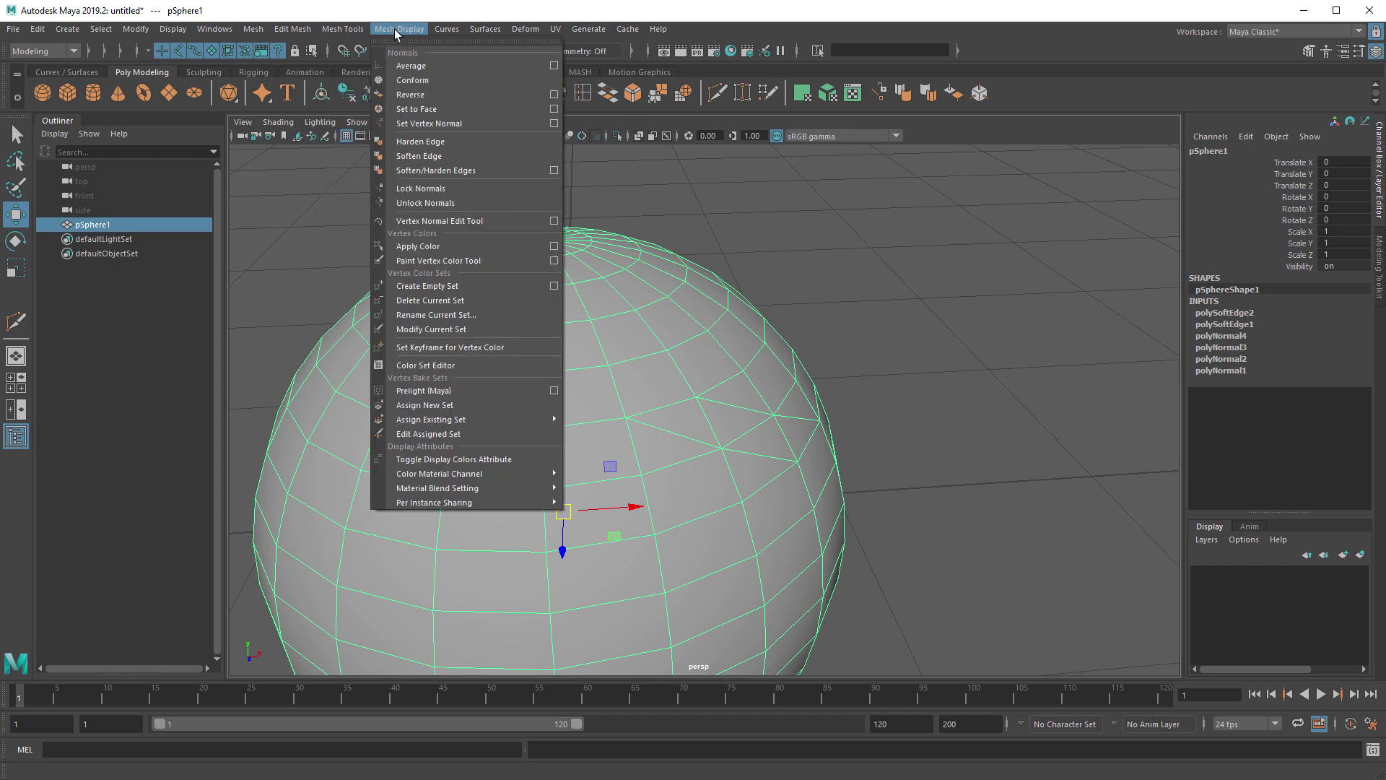
click(420, 189)
Step: Push two groups of vertices near the sphere's upper pole downward to form dents, then return to object mode
right_drag(647, 276, 578, 276)
drag(519, 195, 715, 311)
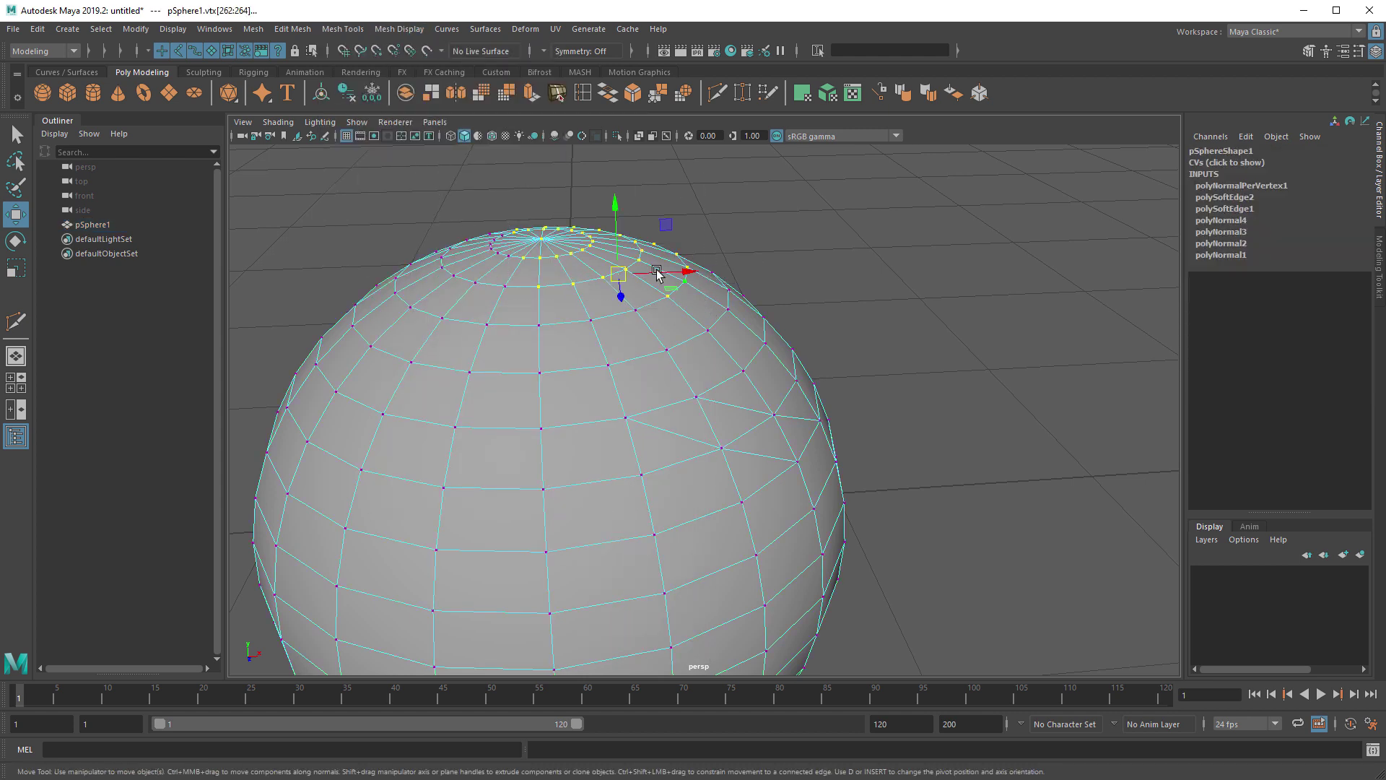
drag(615, 213, 612, 253)
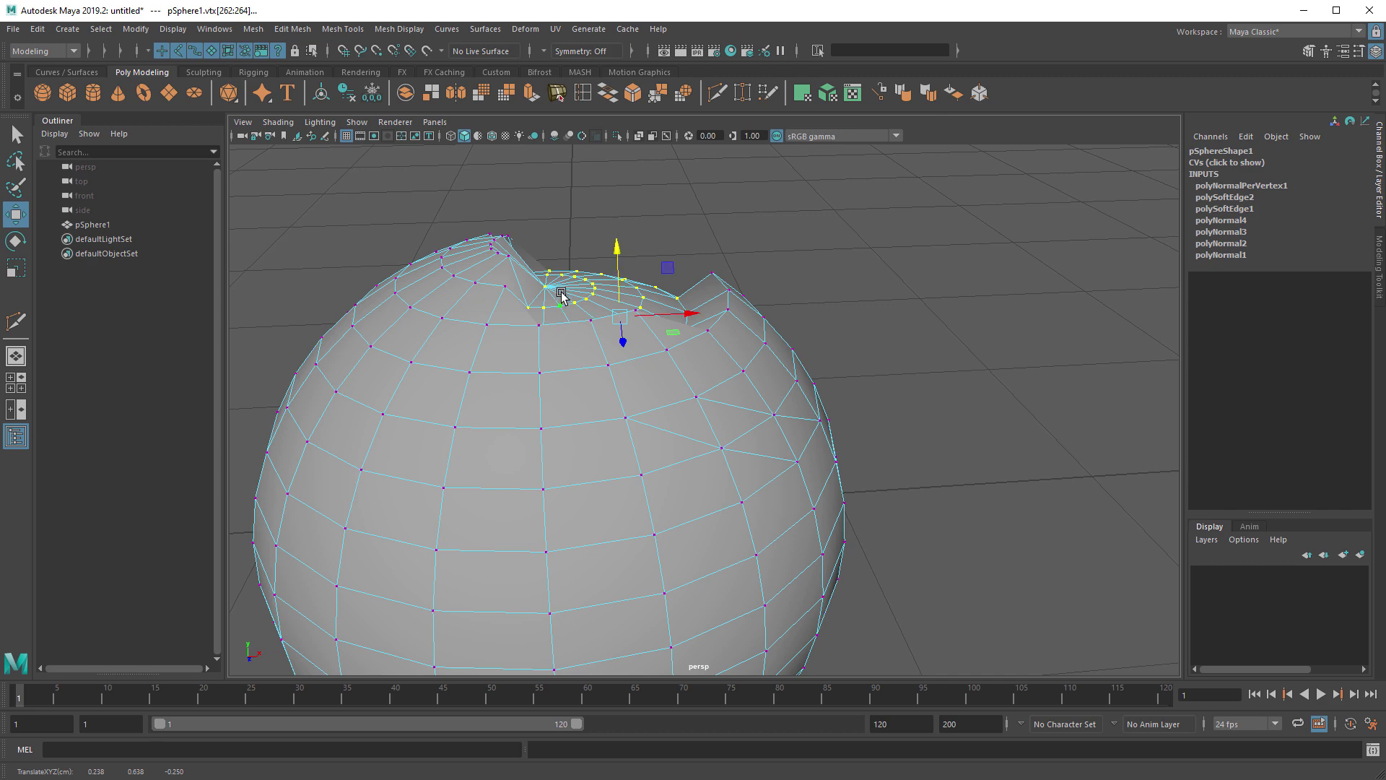
drag(599, 339, 678, 372)
drag(633, 298, 634, 346)
click(665, 231)
alt+drag(665, 232, 551, 303)
key(F8)
Step: Examine the dented sphere's shading in smooth preview from several angles, then restore the unsmoothed display
click(794, 334)
alt+drag(794, 334, 938, 291)
click(857, 358)
key(3)
click(925, 356)
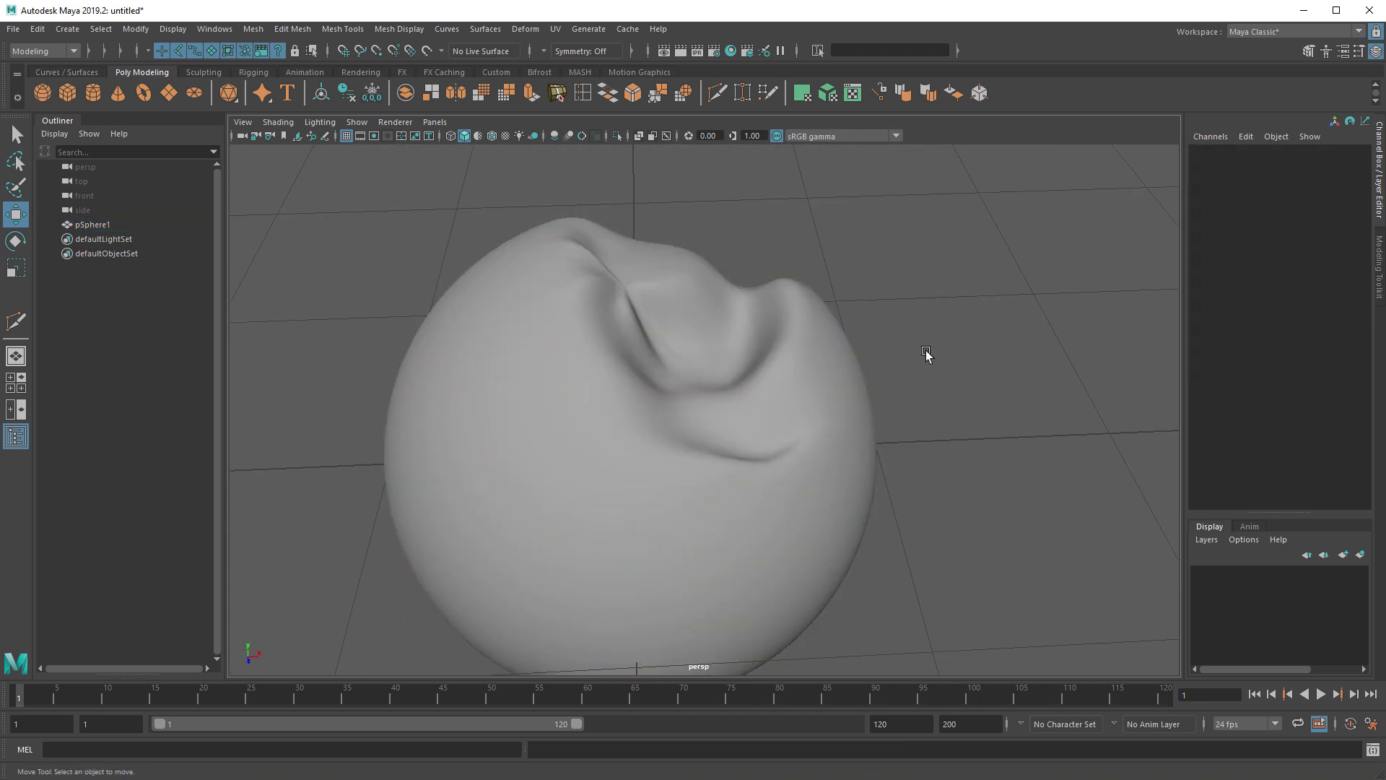
alt+drag(925, 356, 796, 393)
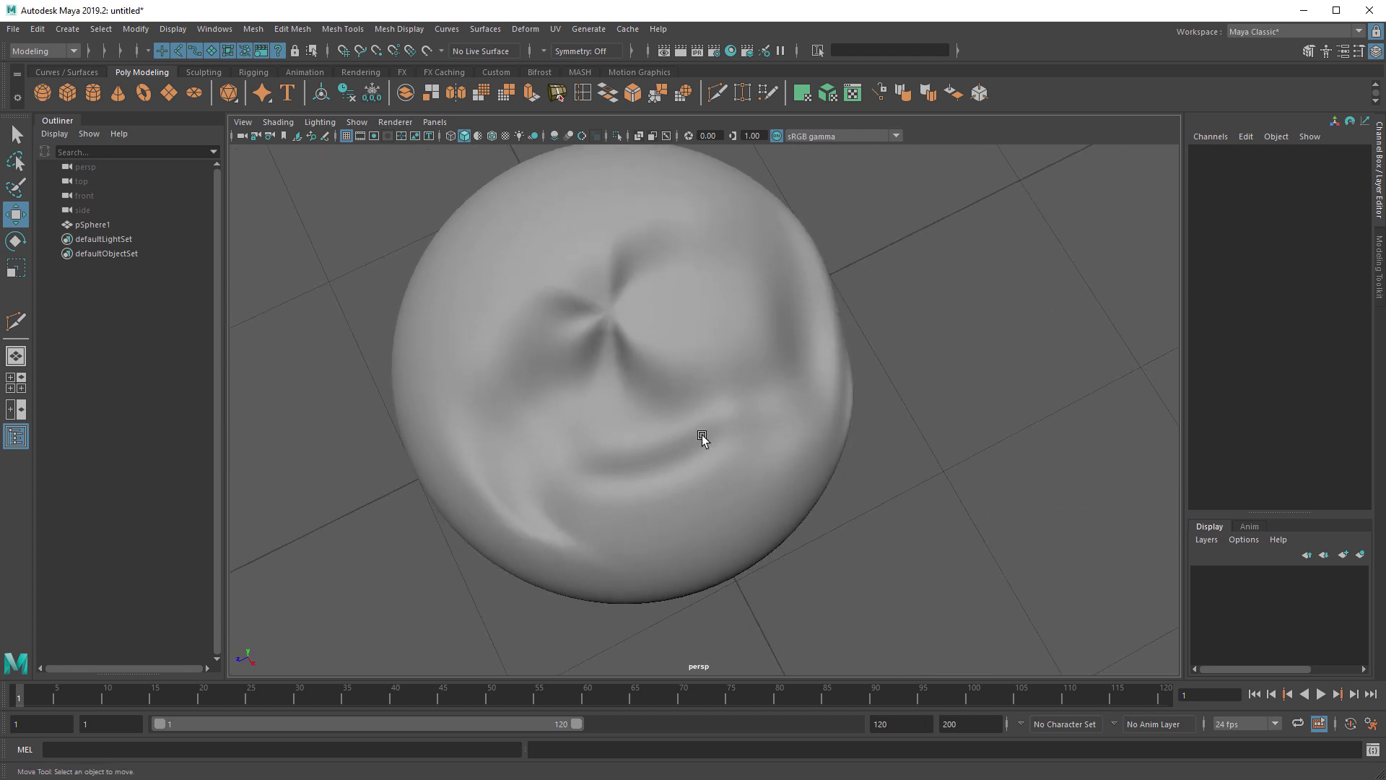
alt+drag(706, 434, 871, 159)
click(765, 396)
key(1)
Step: Try unlocking the sphere's normals with the smooth preview on, then undo the change
click(883, 92)
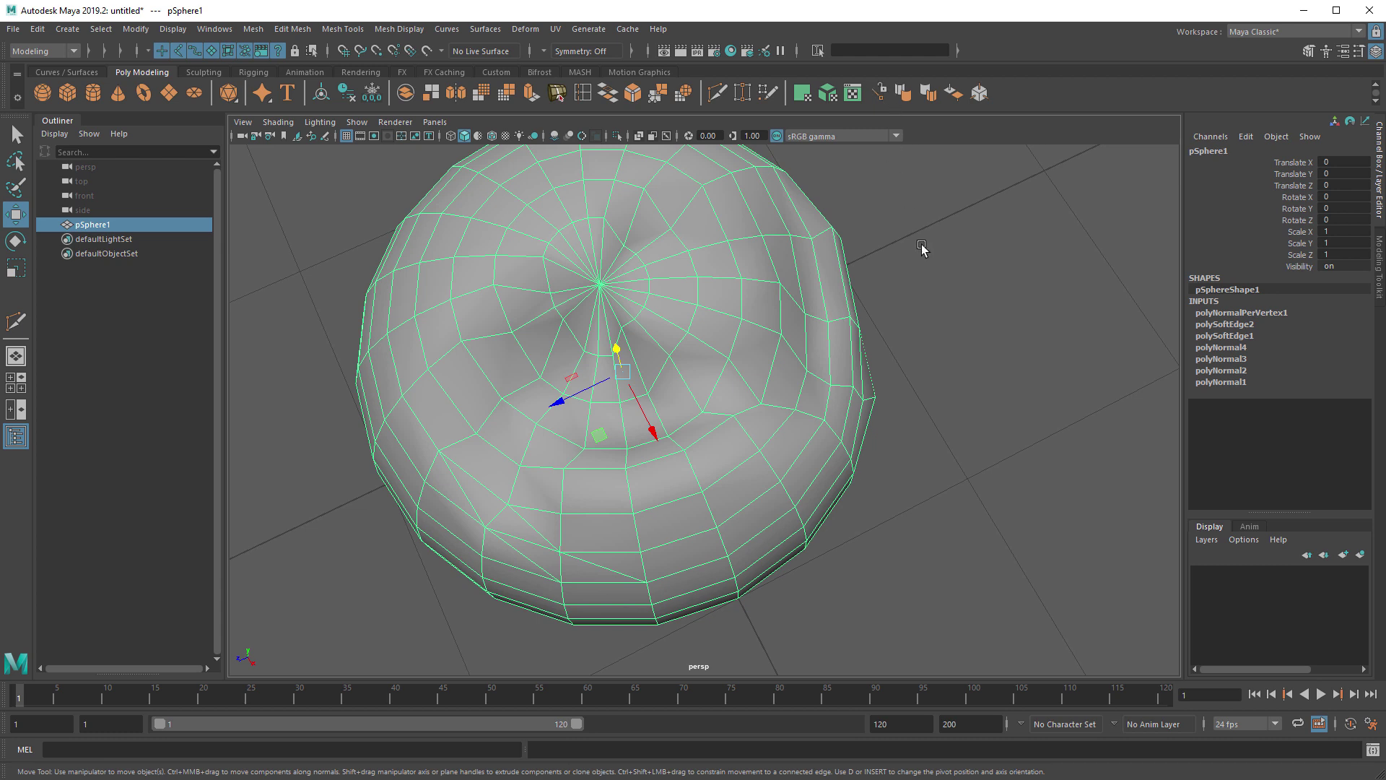
key(3)
key(ctrl+z)
Step: Unlock the dented sphere's normals and soften its edges
alt+drag(967, 287, 943, 318)
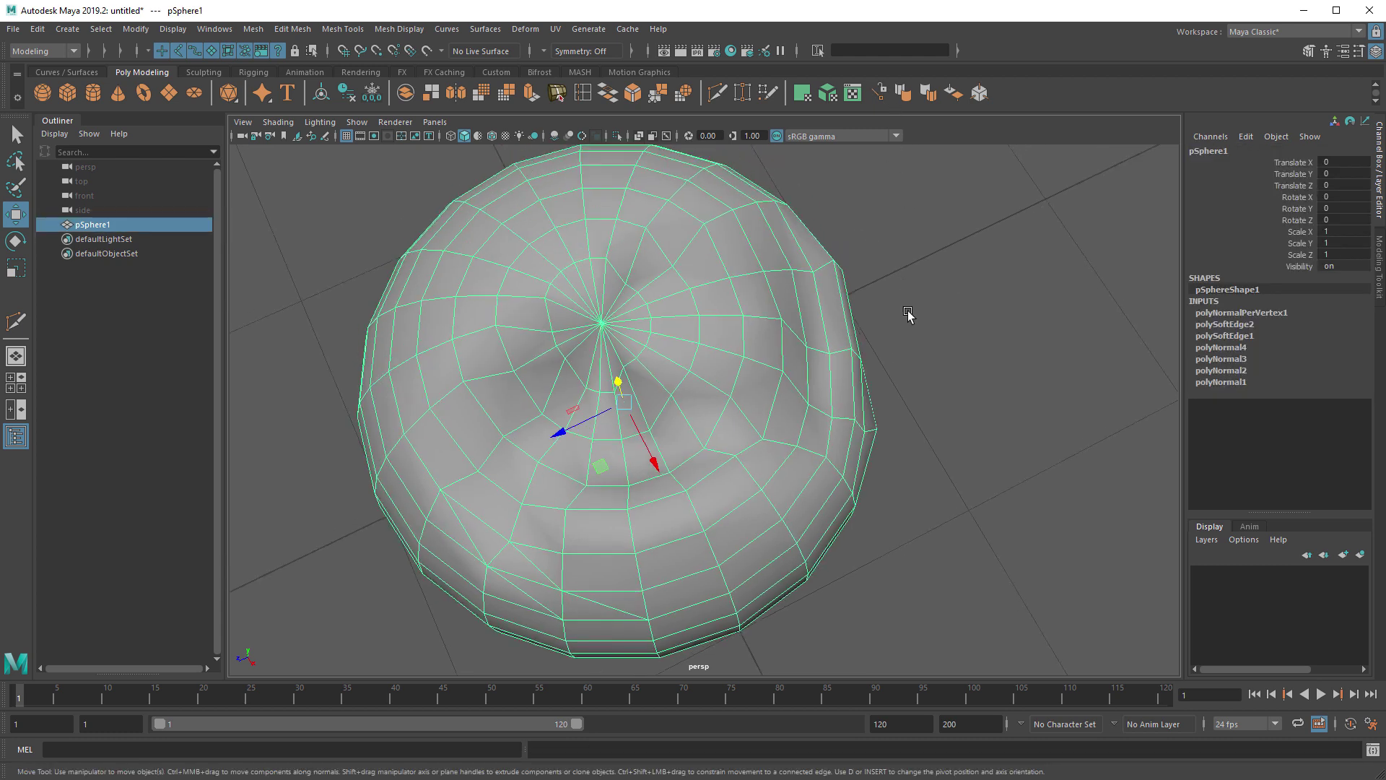
click(879, 93)
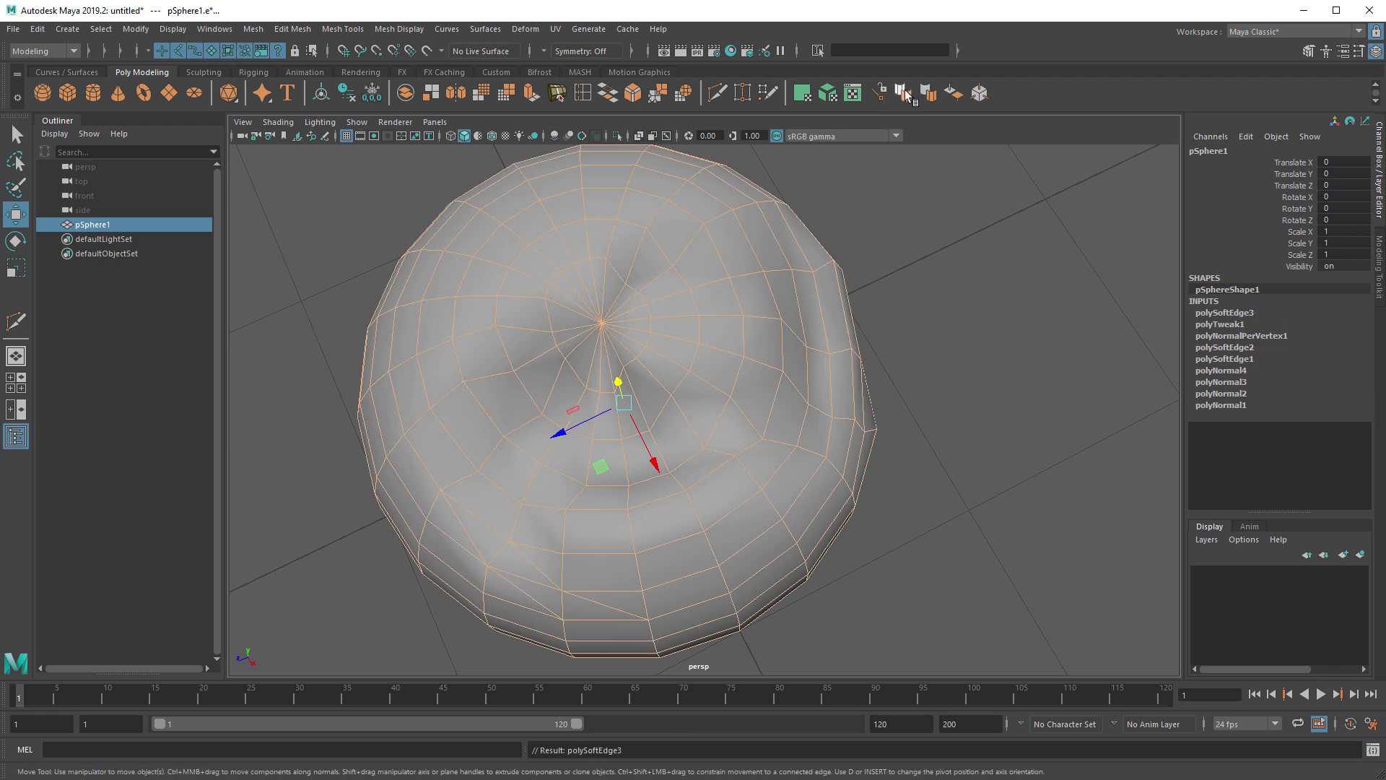
click(914, 247)
Step: Delete the construction history of the dented sphere and inspect its shape from the side
click(749, 356)
key(alt+shift+d)
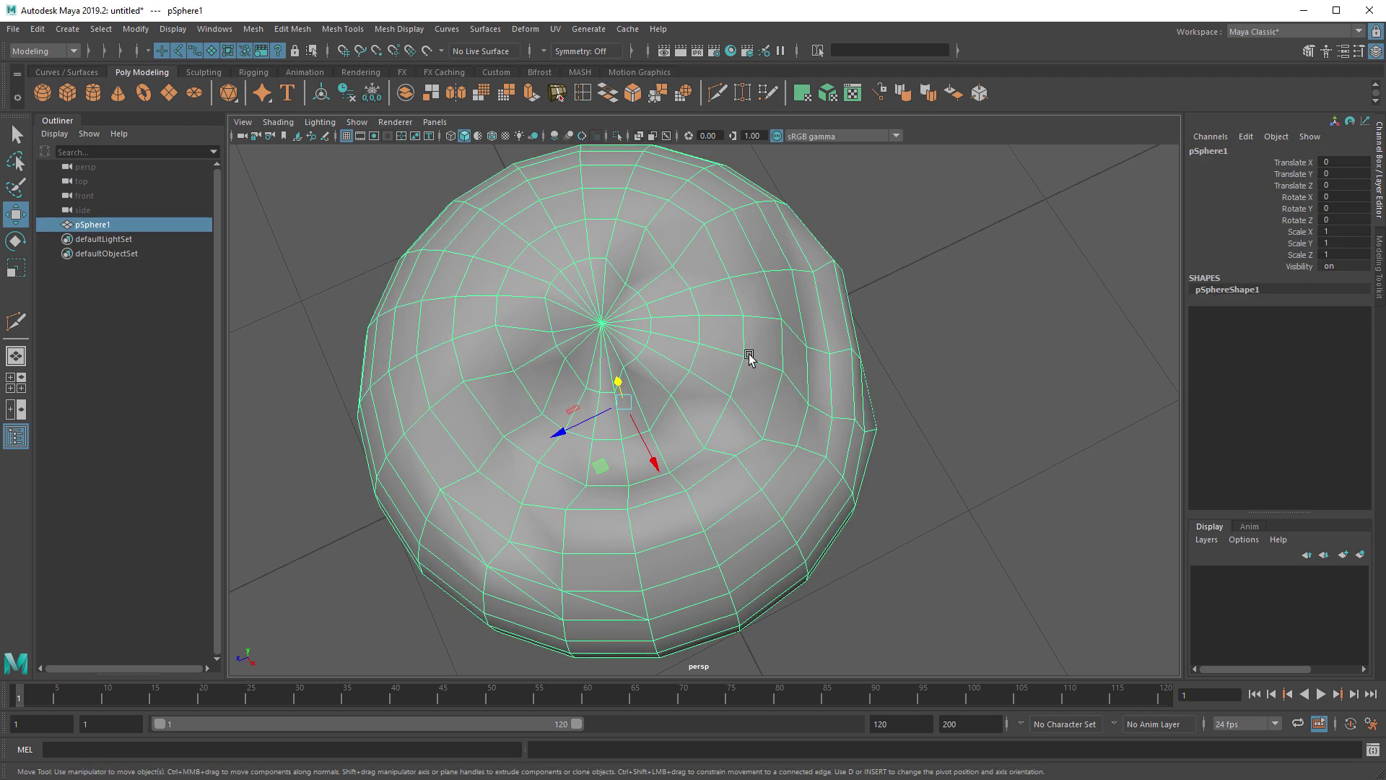
alt+drag(844, 401, 873, 366)
alt+drag(873, 417, 965, 379)
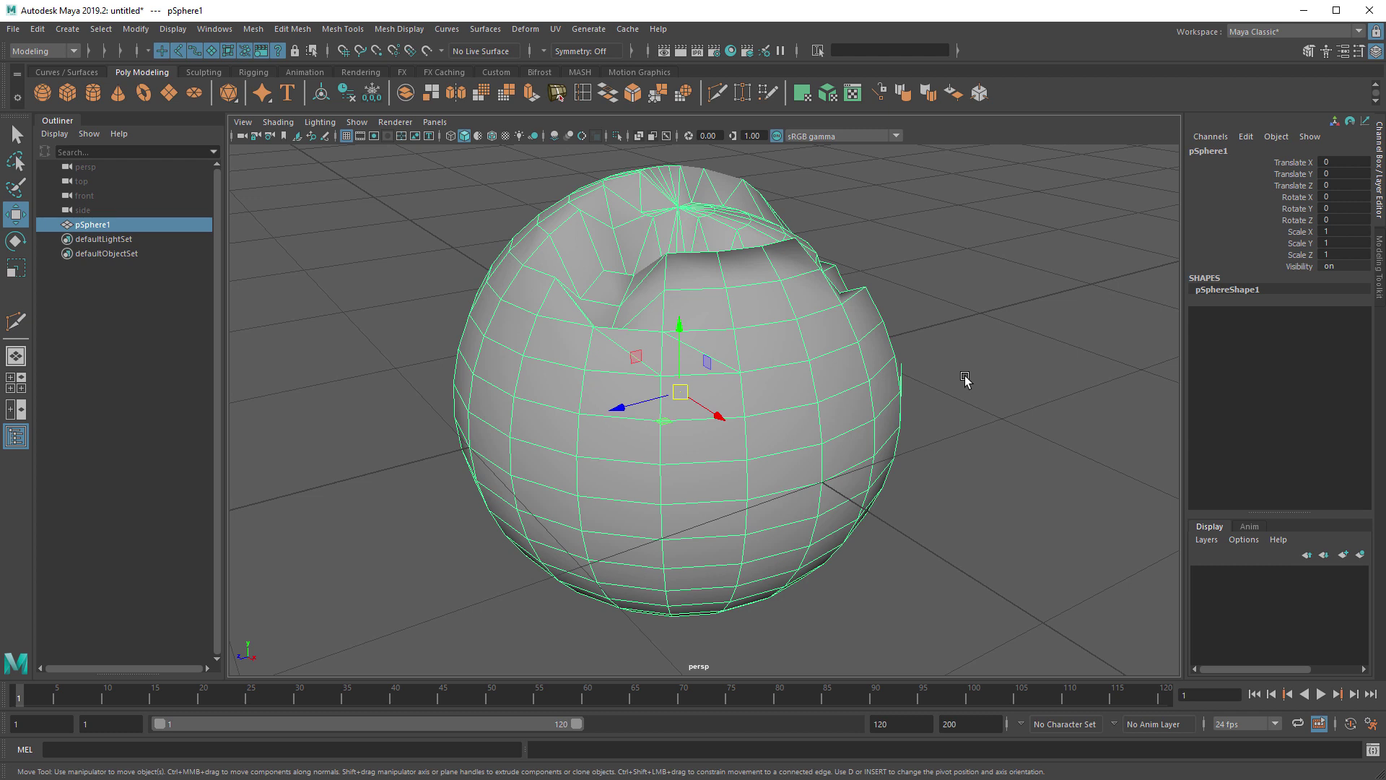